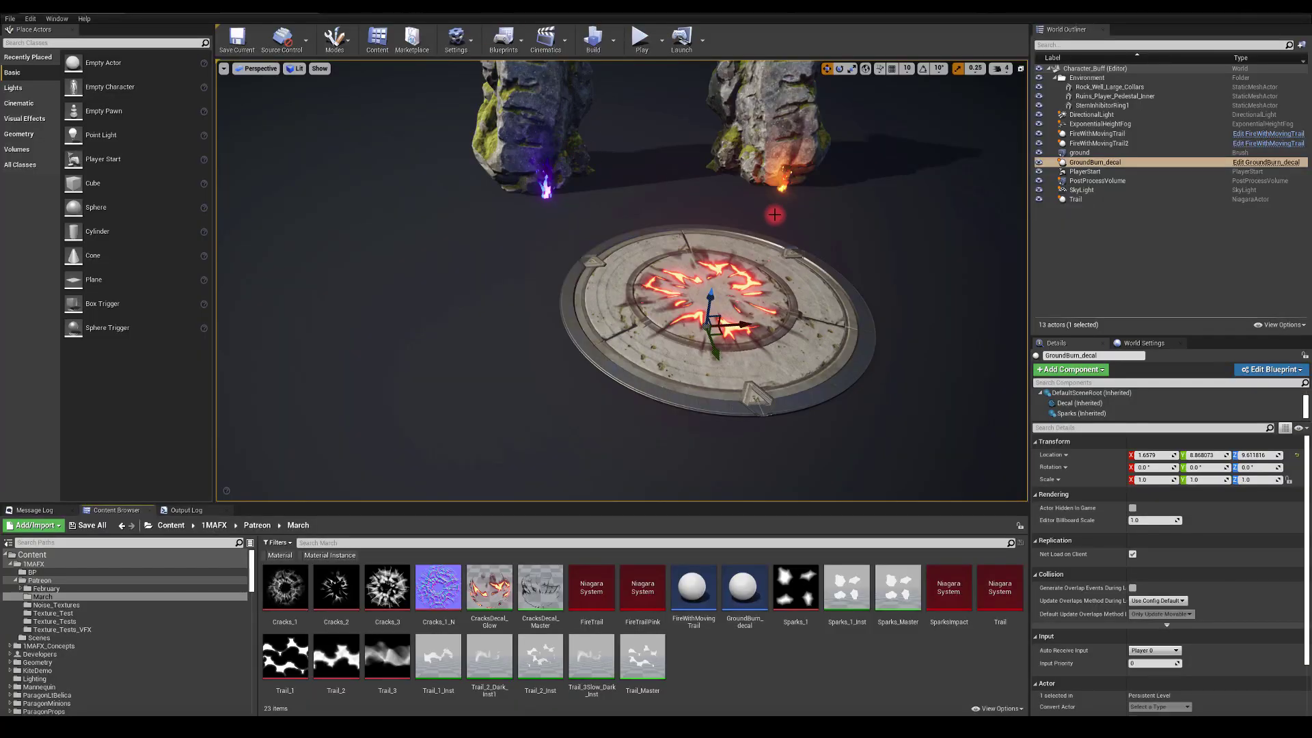
# Open the Cracks_2 texture in the Texture Editor to inspect its white crack mask
pyautogui.keyDown('alt'); pyautogui.moveTo(806, 217); pyautogui.dragTo(814, 206); pyautogui.keyUp('alt')
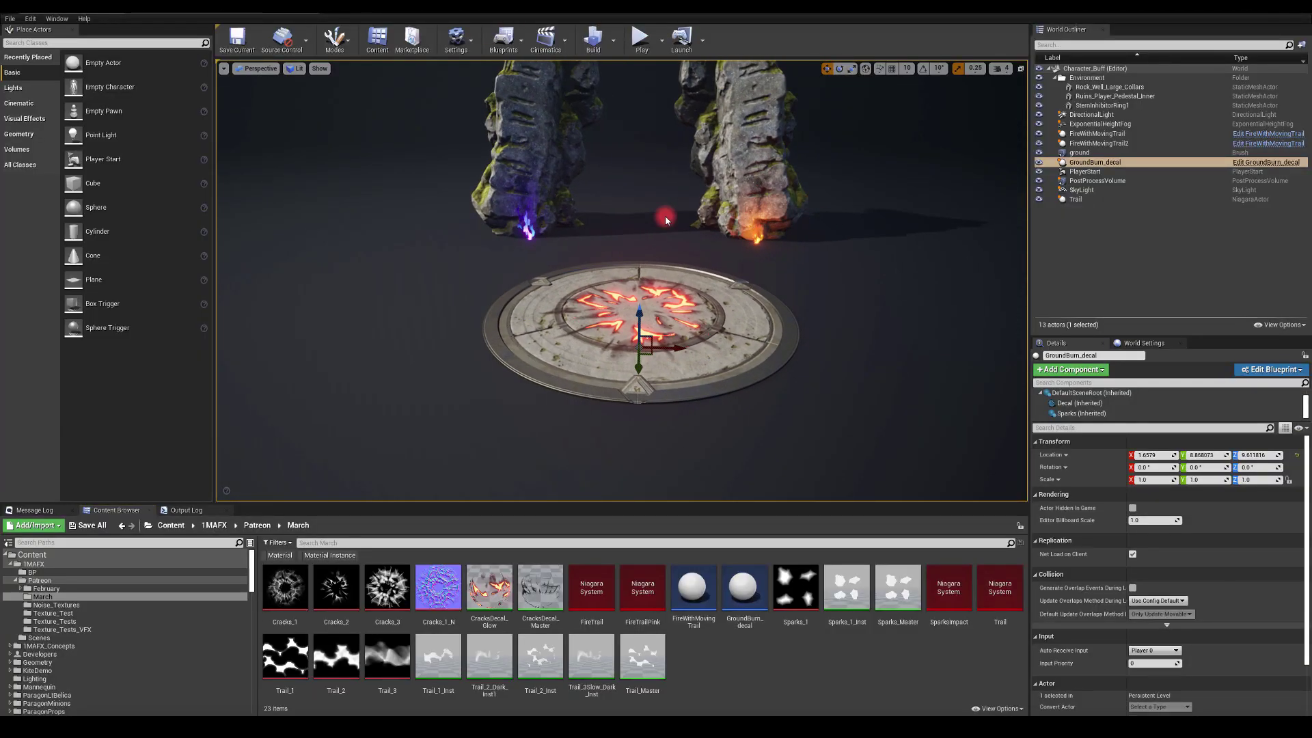
pyautogui.keyDown('alt'); pyautogui.moveTo(665, 213); pyautogui.dragTo(710, 243); pyautogui.keyUp('alt')
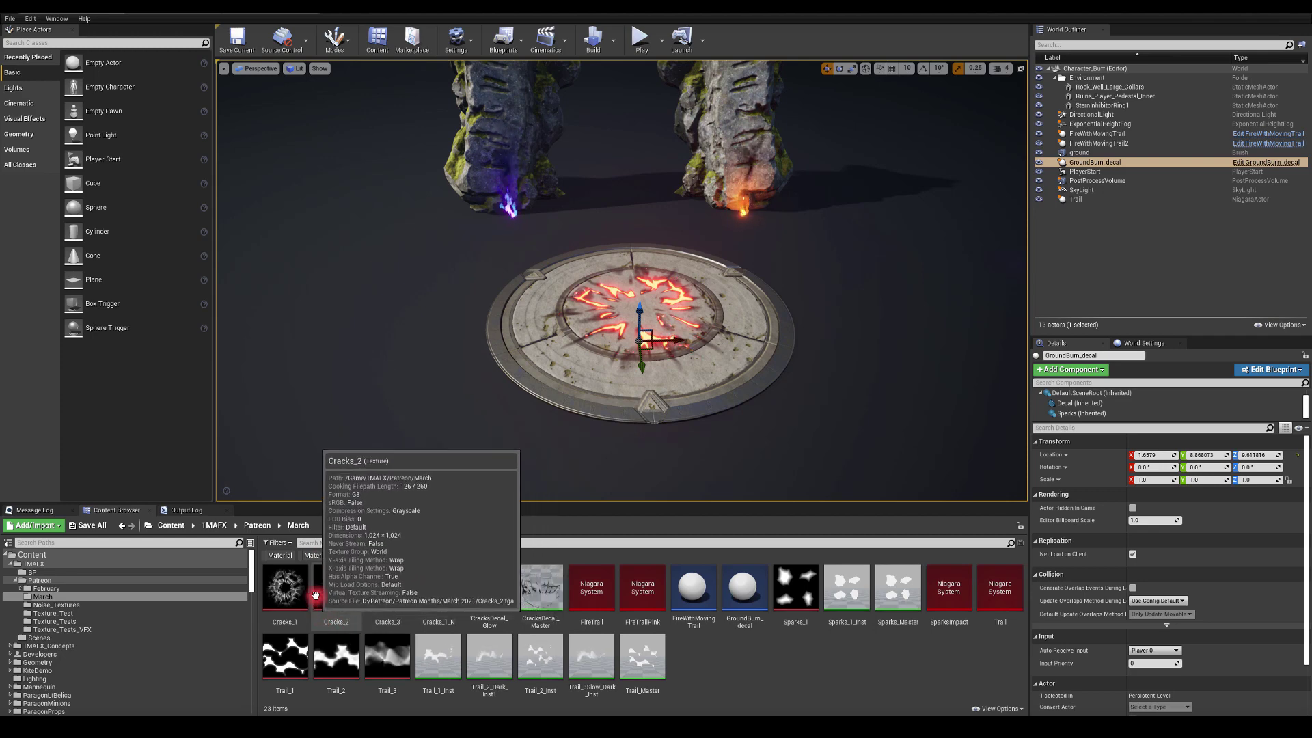
pyautogui.doubleClick(336, 586)
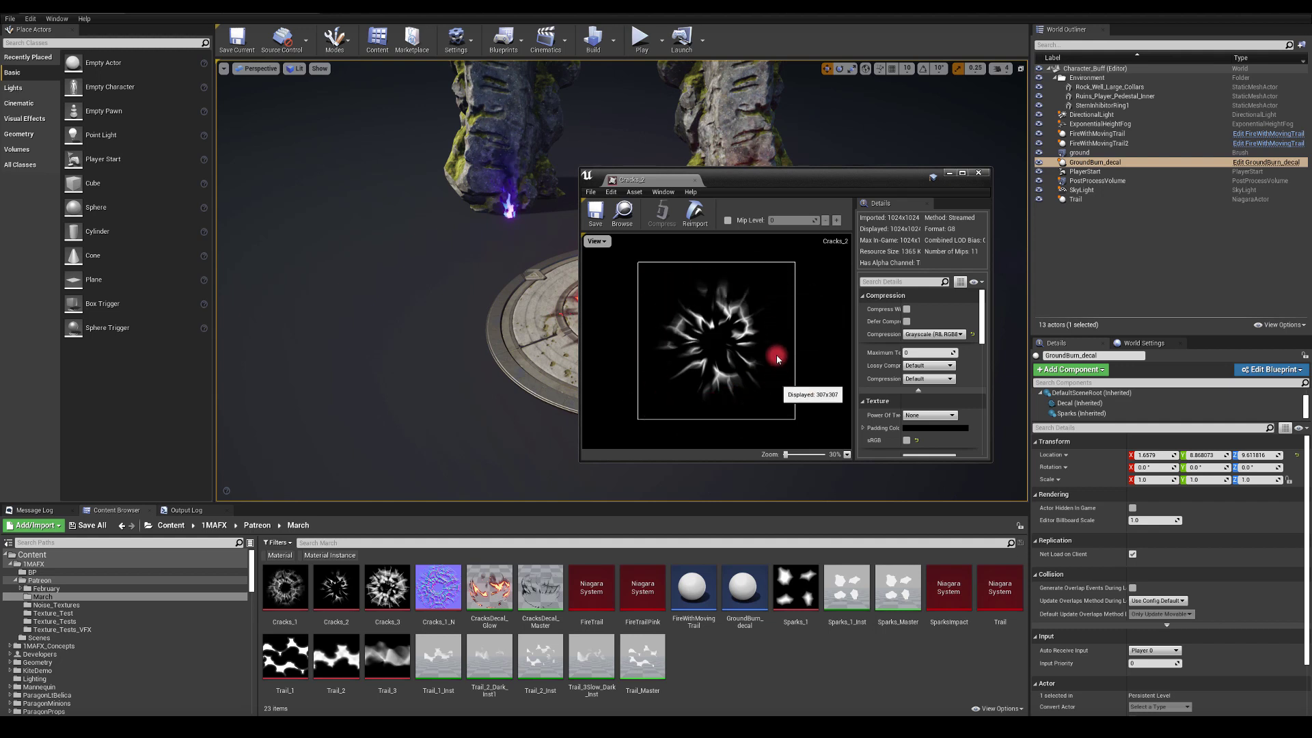
# Move the texture viewer aside and play the level, walking the character around the crack decal
pyautogui.moveTo(784, 177); pyautogui.dragTo(1311, 129)
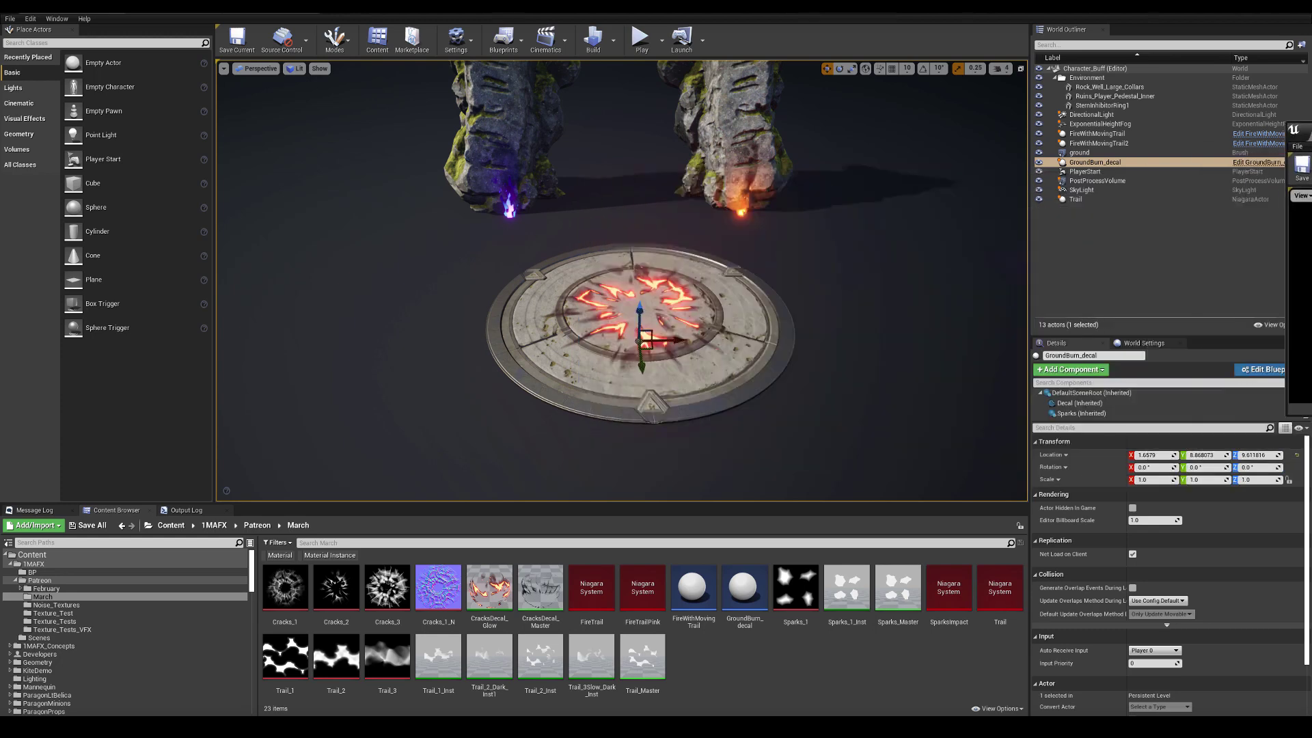
pyautogui.click(626, 44)
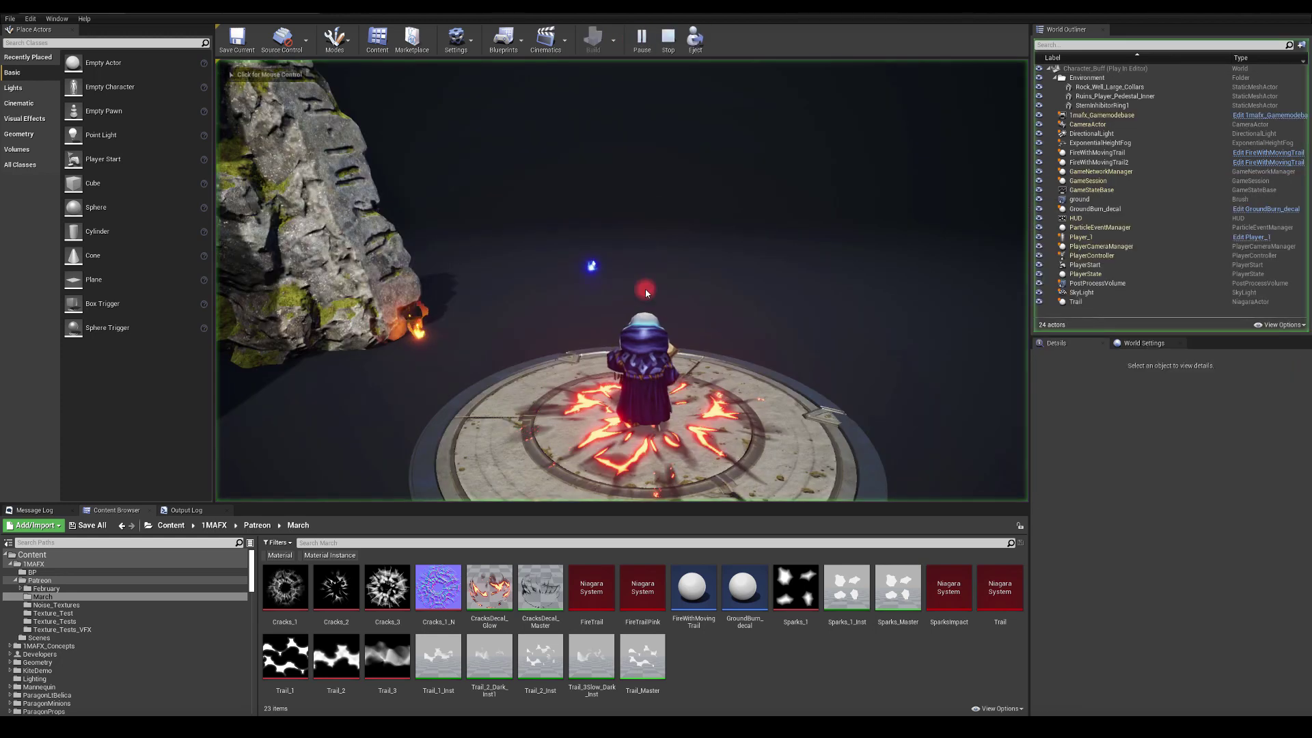
pyautogui.press('d')
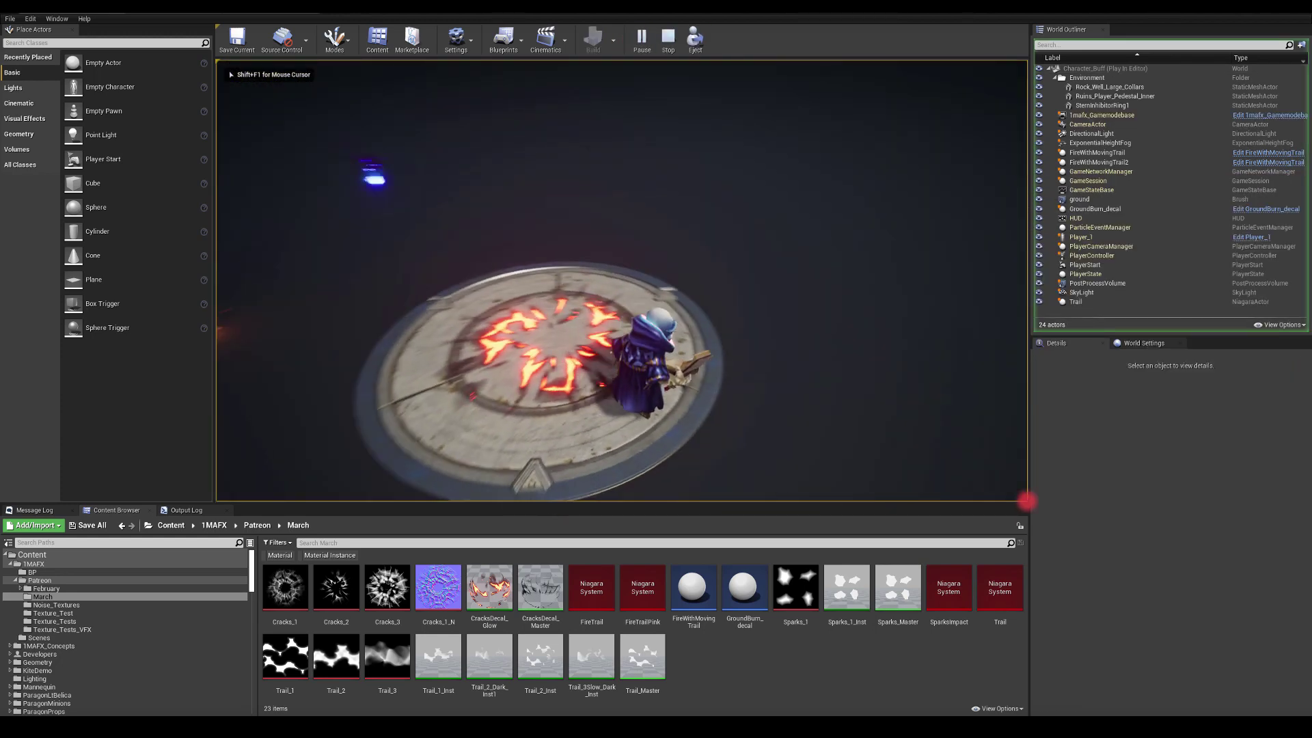
pyautogui.moveTo(212, 501)
pyautogui.mouseDown()
pyautogui.moveTo(249, 449)
pyautogui.moveTo(267, 334)
pyautogui.moveTo(293, 391)
pyautogui.moveTo(266, 358)
pyautogui.moveTo(231, 346)
pyautogui.moveTo(246, 349)
pyautogui.moveTo(244, 326)
pyautogui.moveTo(220, 319)
pyautogui.moveTo(214, 50)
pyautogui.moveTo(957, 498)
pyautogui.moveTo(831, 437)
pyautogui.moveTo(773, 431)
pyautogui.moveTo(767, 384)
pyautogui.moveTo(1026, 437)
pyautogui.moveTo(1025, 316)
pyautogui.moveTo(975, 475)
pyautogui.moveTo(898, 475)
pyautogui.moveTo(890, 380)
pyautogui.moveTo(793, 495)
pyautogui.moveTo(873, 504)
pyautogui.moveTo(936, 462)
pyautogui.moveTo(900, 427)
pyautogui.moveTo(873, 448)
pyautogui.moveTo(874, 428)
pyautogui.mouseUp()
# Stop playing, then show Layers 1, 2 and 3 to build the faint radial cracks
pyautogui.press('Escape')
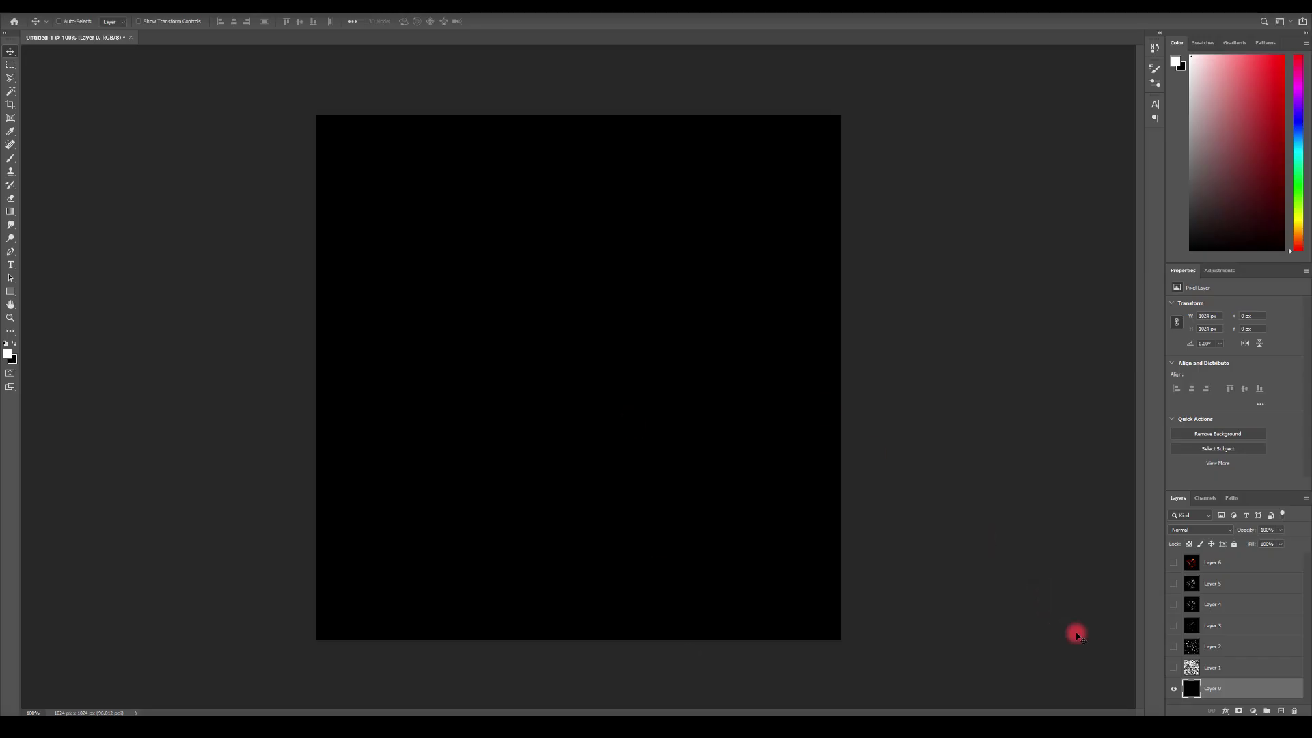
pyautogui.click(1174, 670)
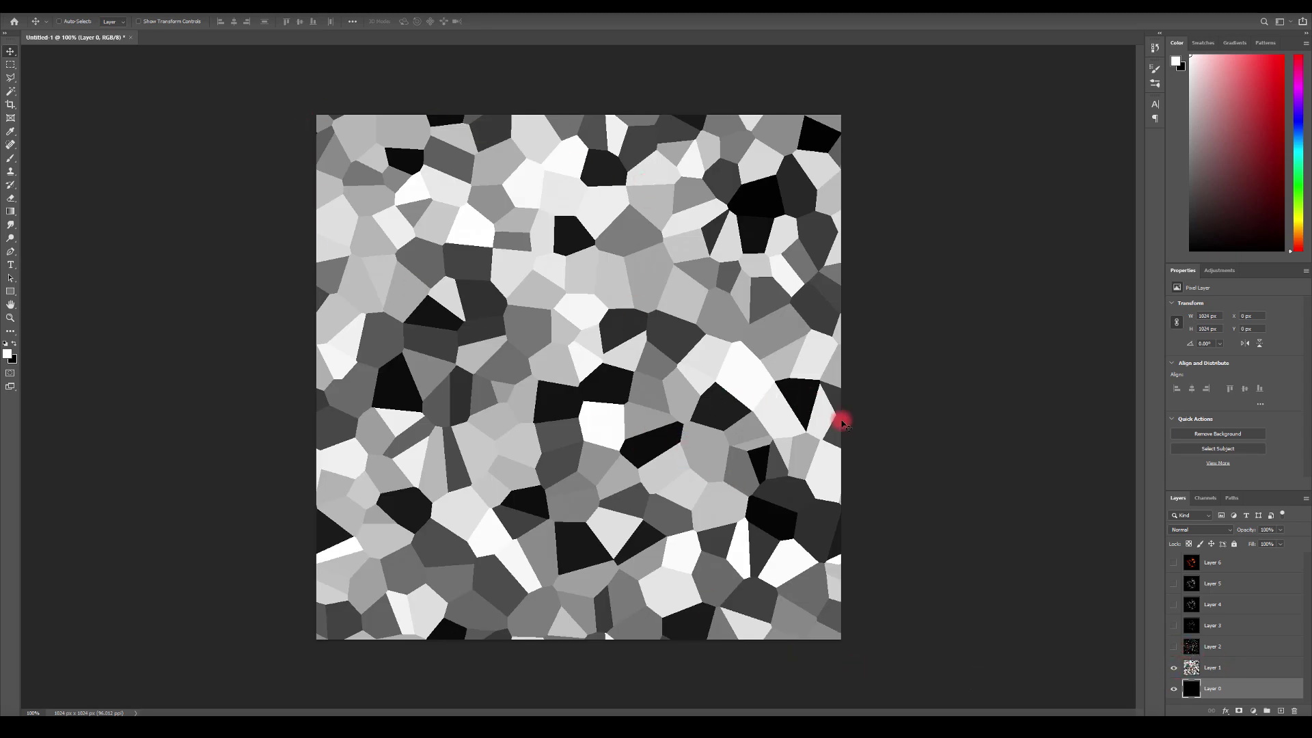
pyautogui.click(1173, 648)
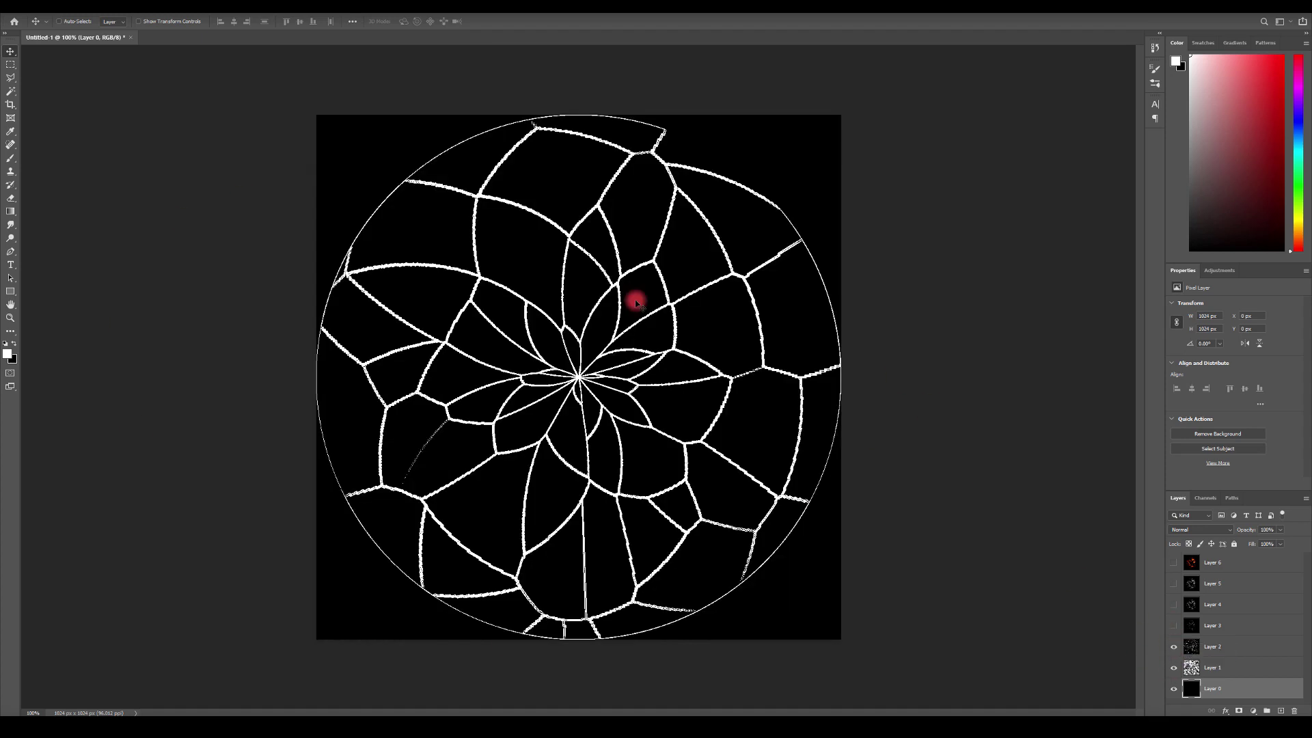
pyautogui.click(1174, 625)
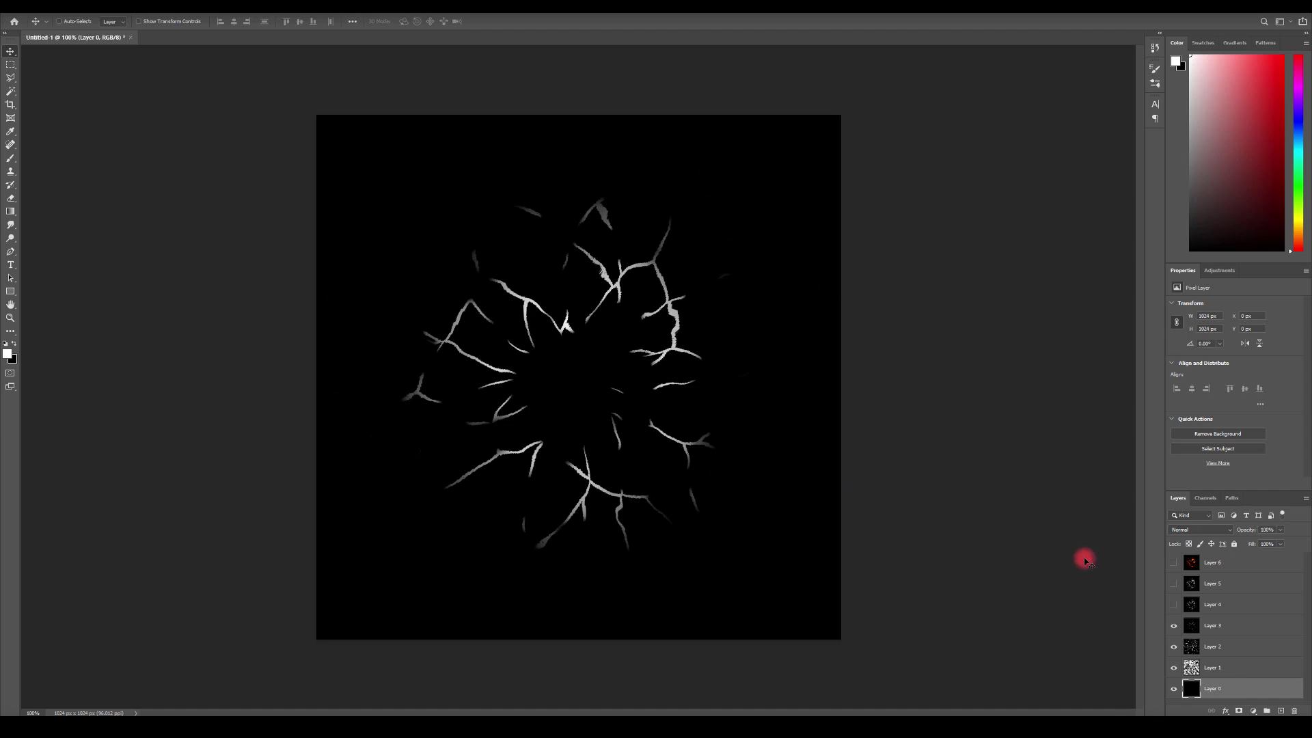
# Show Layers 4, 5 and 6 for the glow and orange colour, toggling Layer 6 to compare
pyautogui.click(1173, 608)
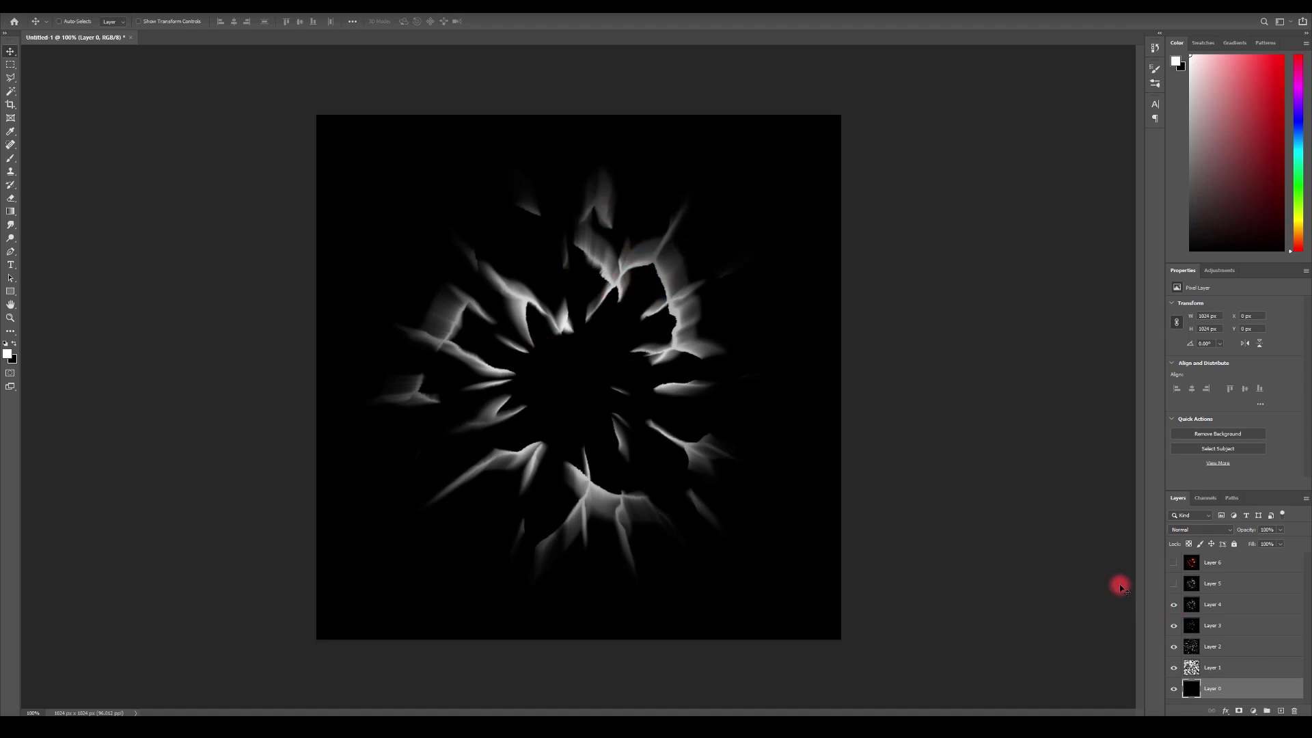
pyautogui.click(1173, 585)
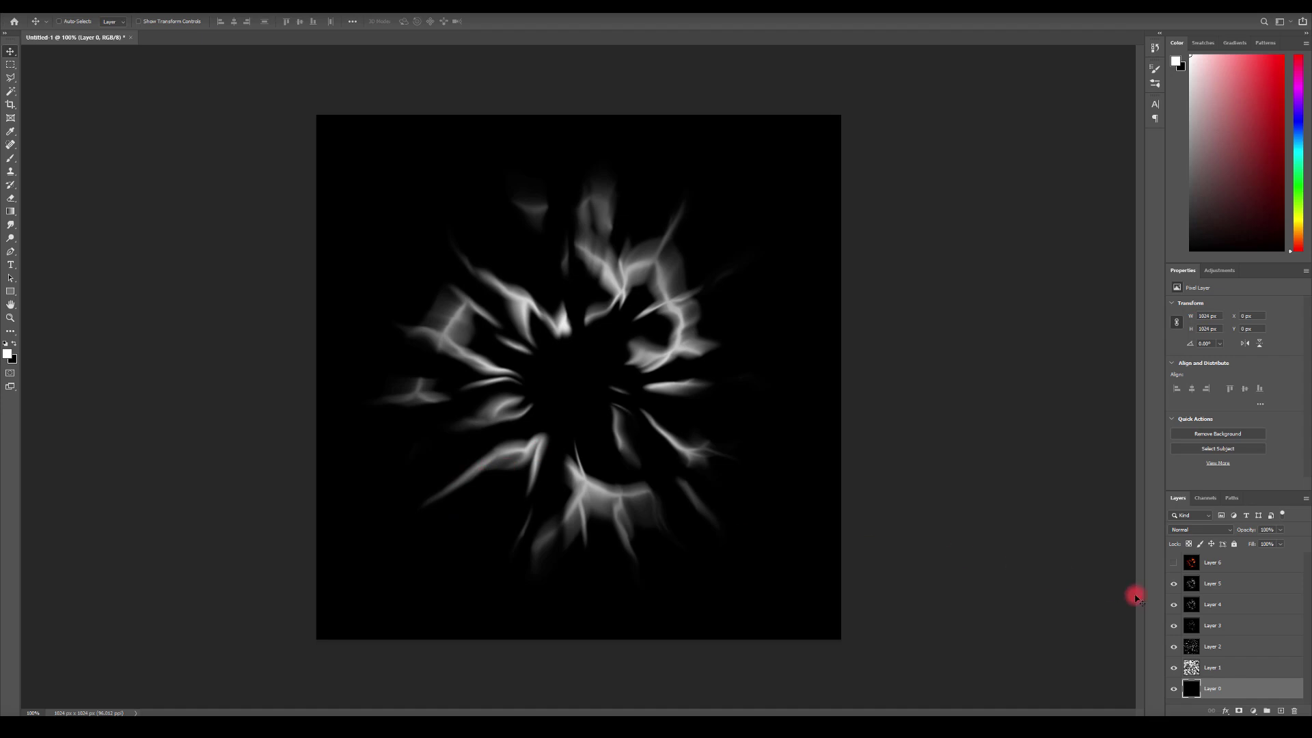
pyautogui.click(1173, 562)
pyautogui.click(1239, 566)
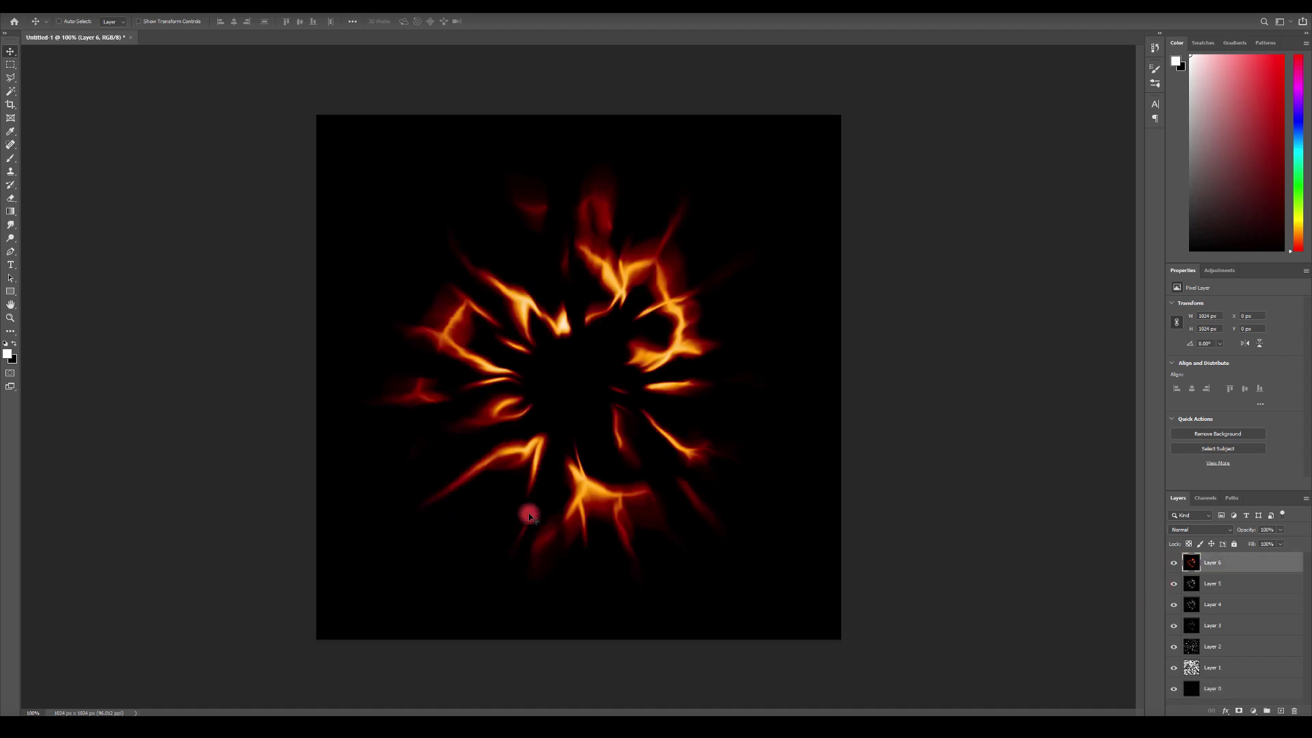
pyautogui.click(1173, 563)
pyautogui.click(1174, 563)
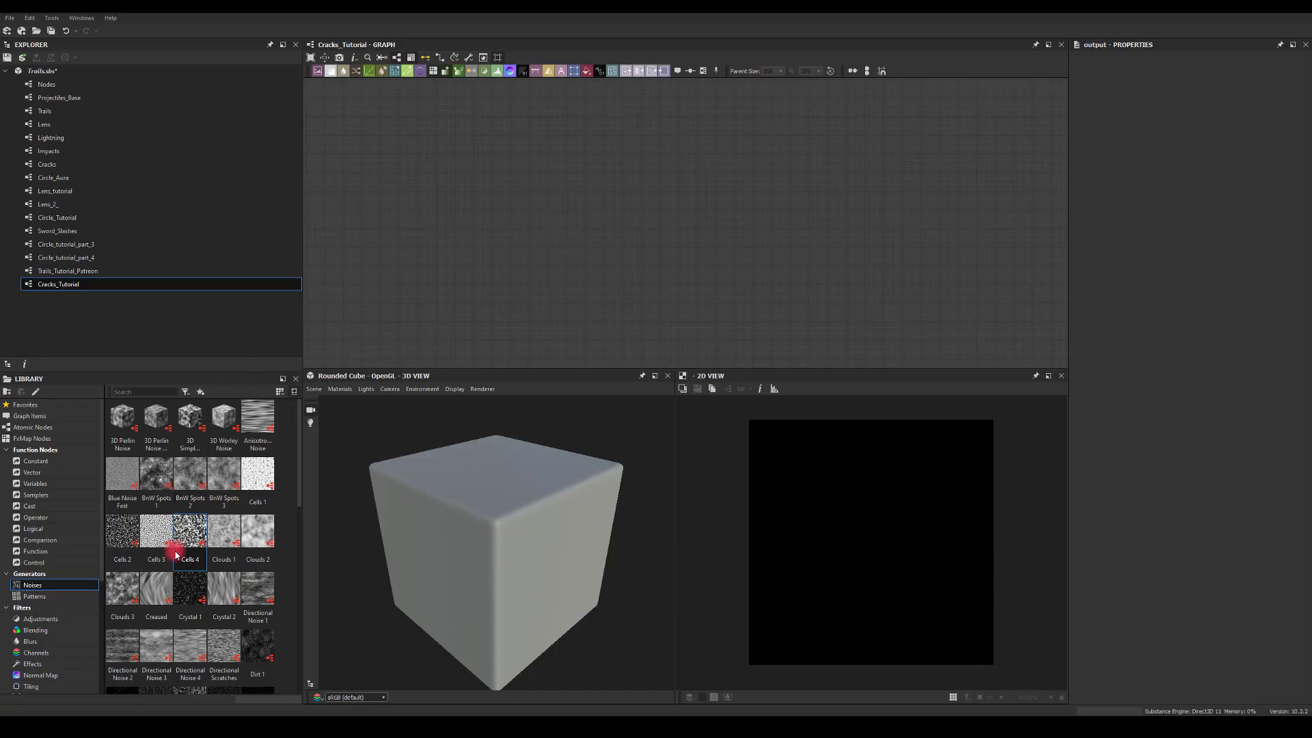
# Add a Cells 4 node with scale 12 and feed it into a new Shape Mapper
pyautogui.moveTo(176, 555); pyautogui.dragTo(607, 261)
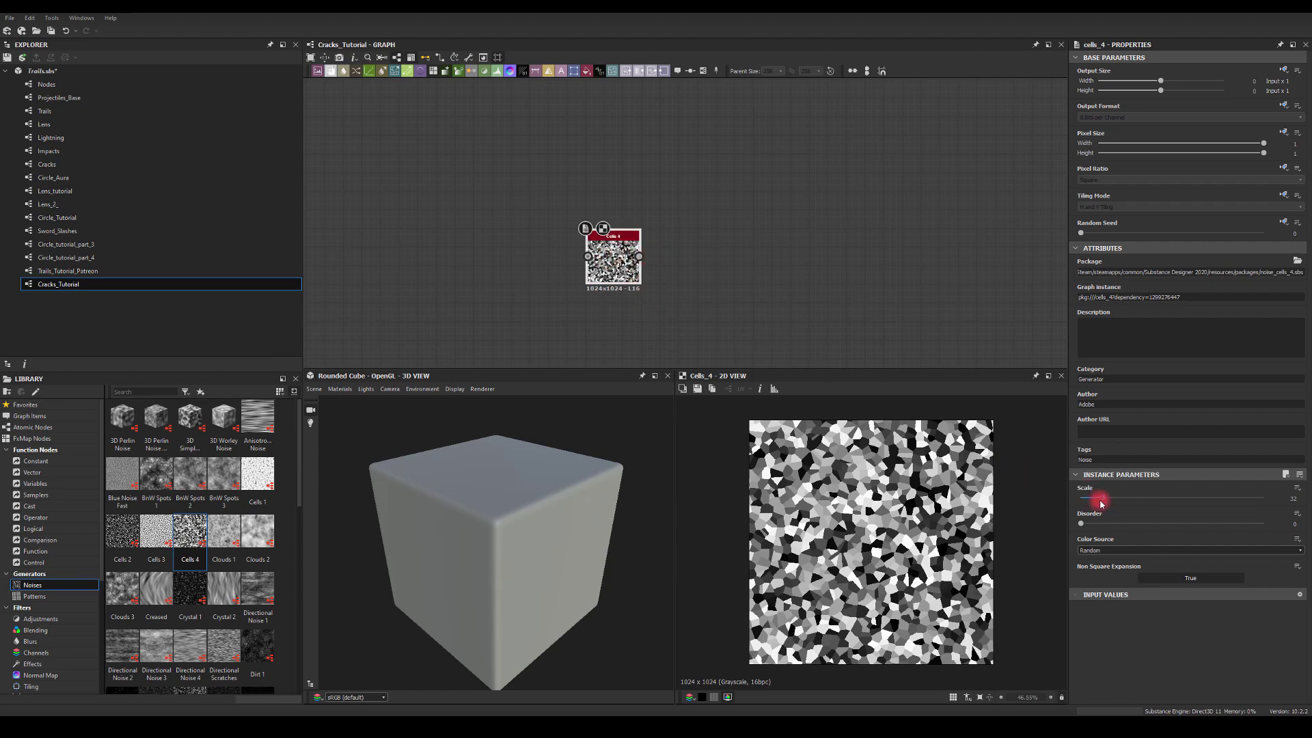
pyautogui.moveTo(1101, 503); pyautogui.dragTo(1087, 497)
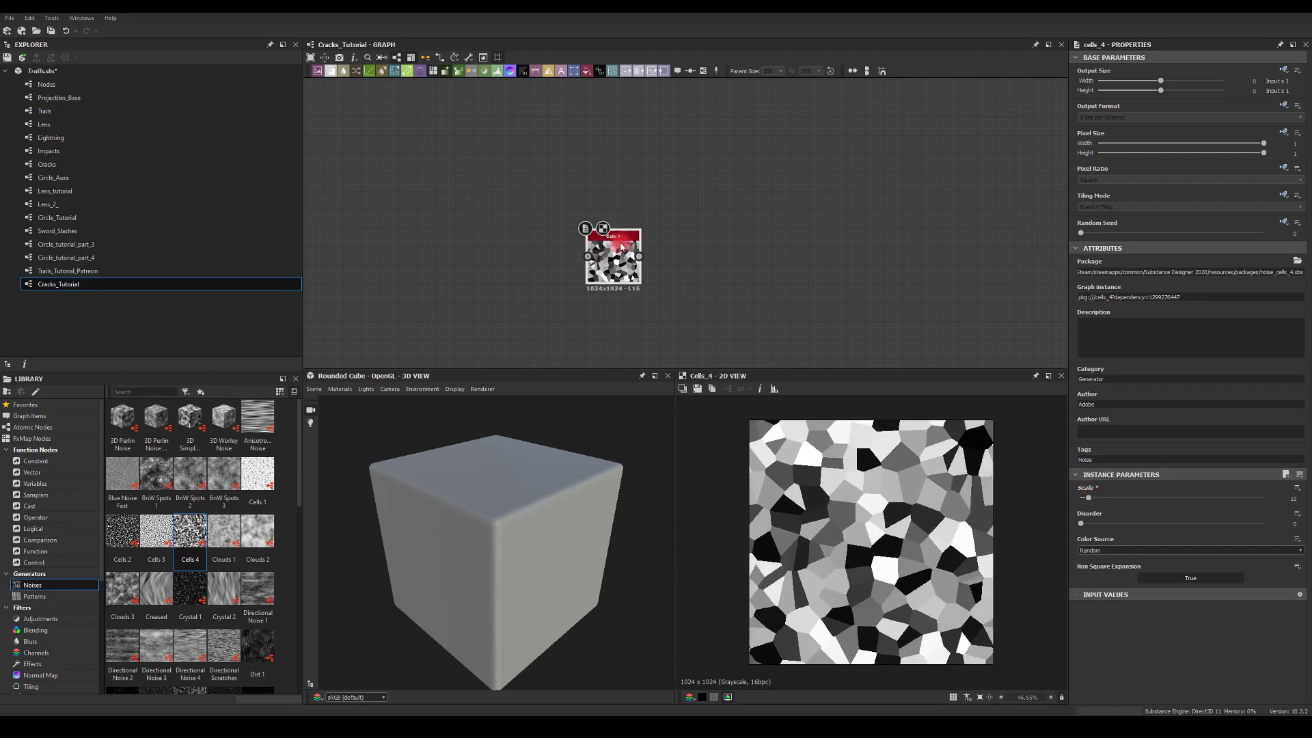
pyautogui.moveTo(639, 256); pyautogui.dragTo(800, 223)
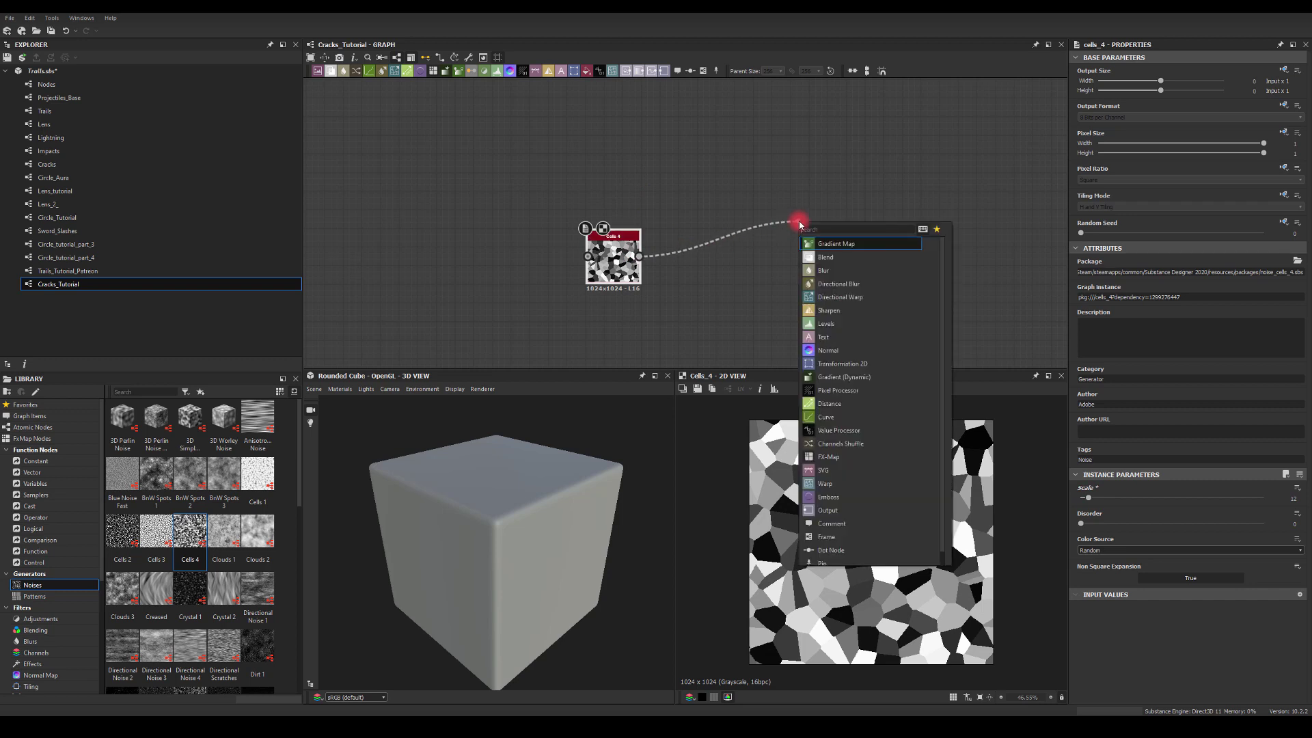
pyautogui.write('sh')
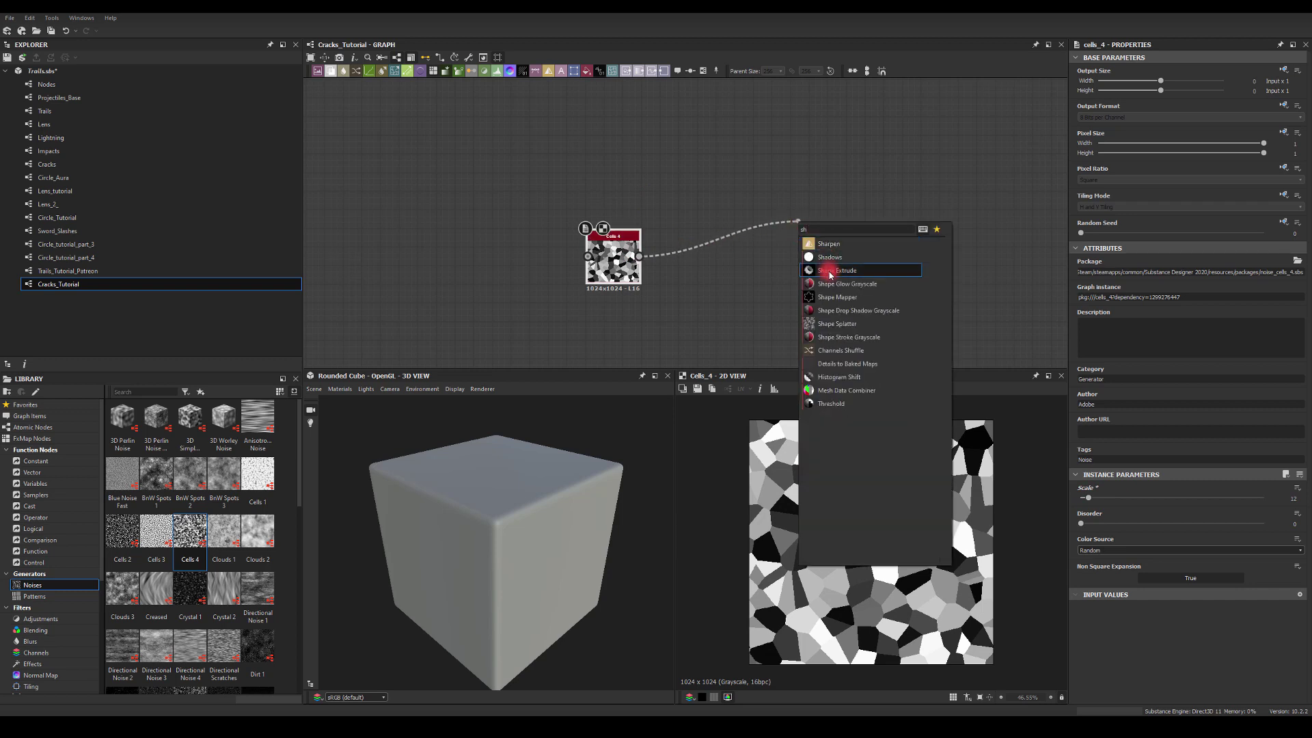
pyautogui.click(835, 297)
# Give the Shape Mapper radius 0, width 1 and Pattern Amount 2, then move Cells 4 left
pyautogui.click(1028, 498)
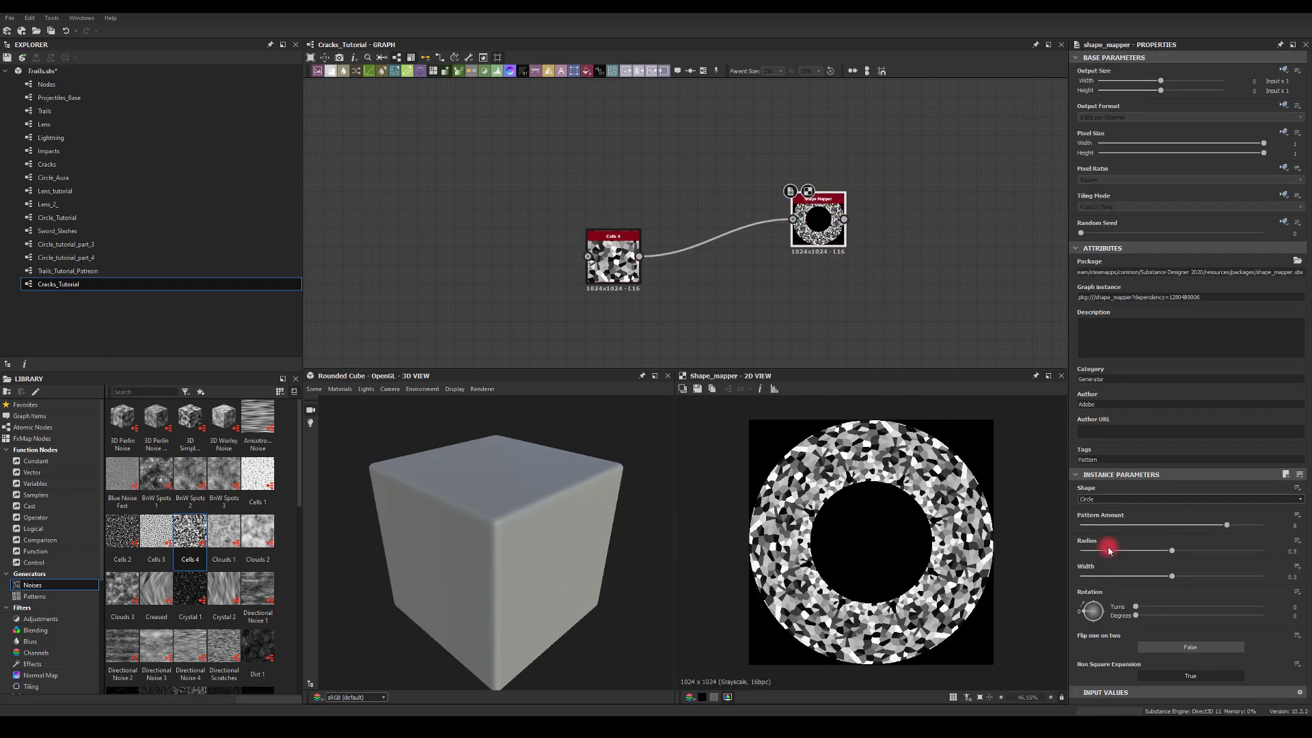
pyautogui.moveTo(1108, 550); pyautogui.dragTo(1068, 555)
pyautogui.moveTo(1173, 578); pyautogui.dragTo(1226, 560)
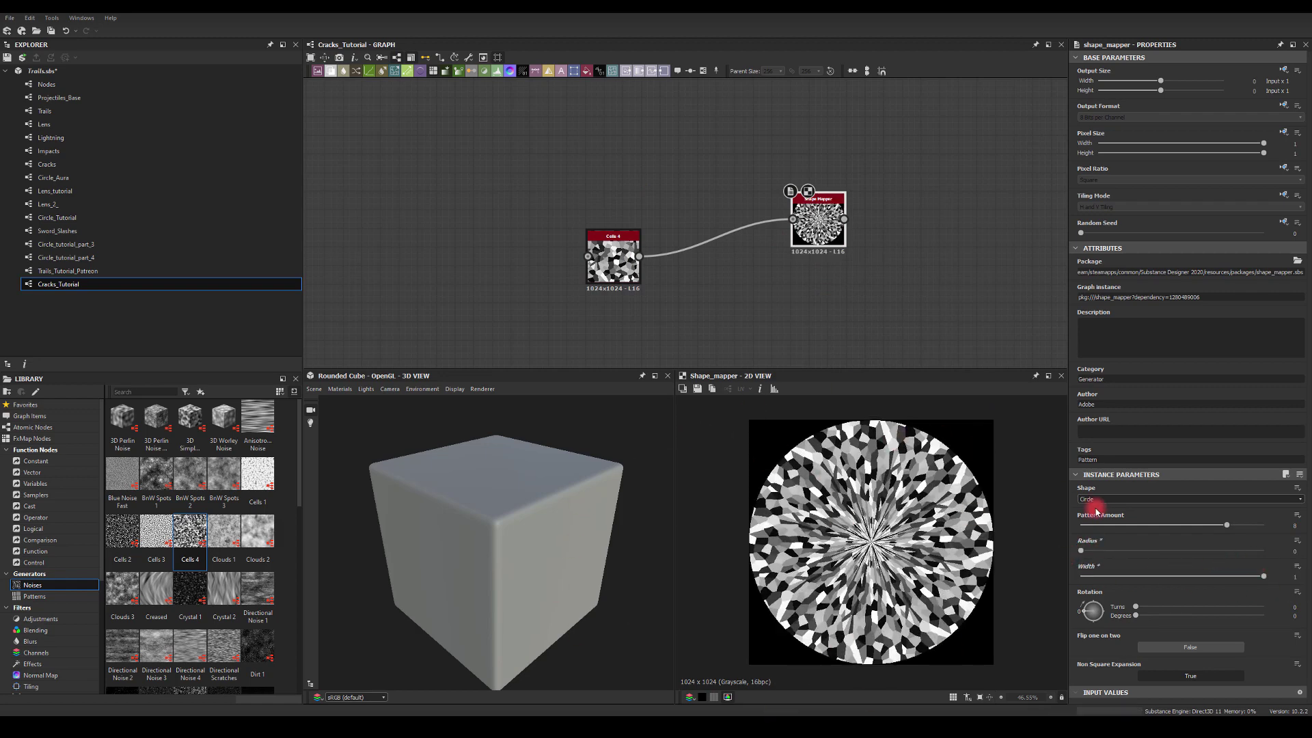
pyautogui.moveTo(1094, 525); pyautogui.dragTo(1121, 528)
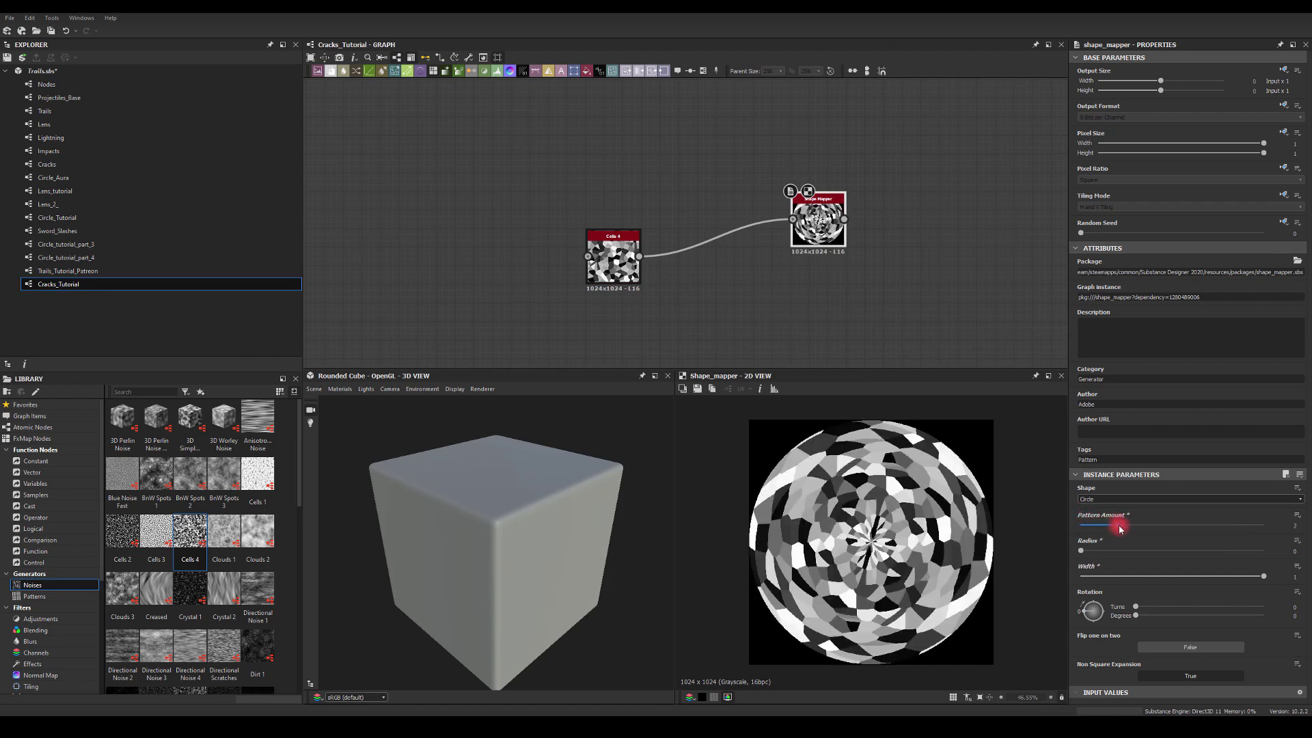
pyautogui.moveTo(1125, 528)
pyautogui.mouseDown()
pyautogui.moveTo(1102, 524)
pyautogui.moveTo(1118, 525)
pyautogui.mouseUp()
pyautogui.moveTo(1118, 525); pyautogui.dragTo(1118, 525)
pyautogui.moveTo(625, 255); pyautogui.dragTo(627, 156)
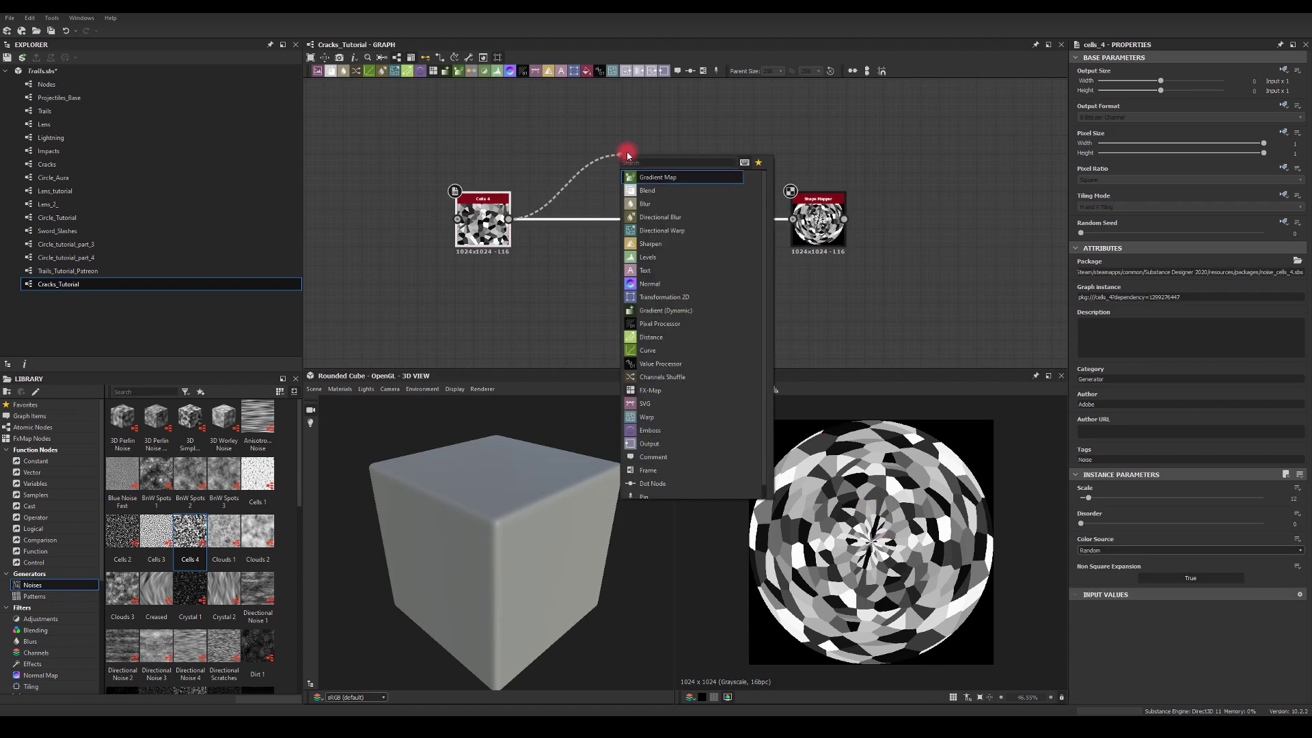
# Insert a Transformation 2D node between Cells 4 and the Shape Mapper
pyautogui.write('tr')
pyautogui.click(646, 178)
pyautogui.doubleClick(659, 162)
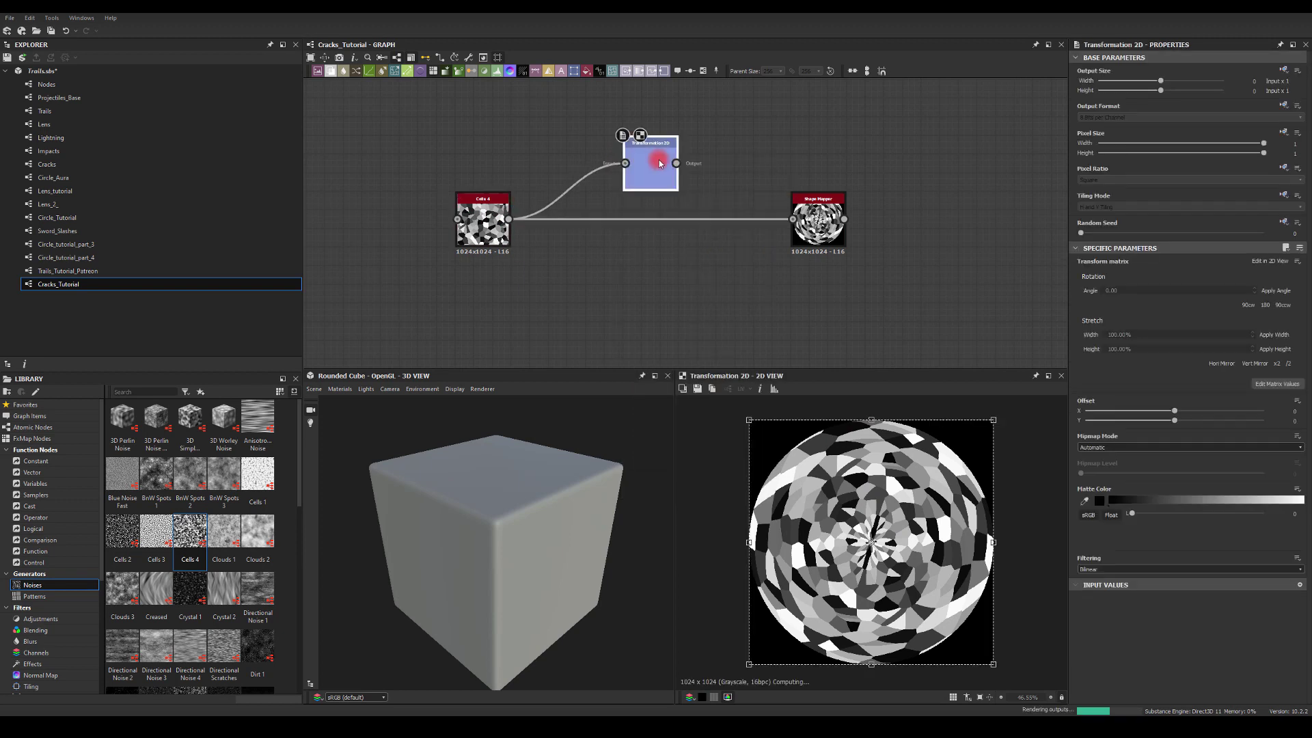
pyautogui.moveTo(677, 163); pyautogui.dragTo(792, 219)
pyautogui.moveTo(650, 164); pyautogui.dragTo(650, 213)
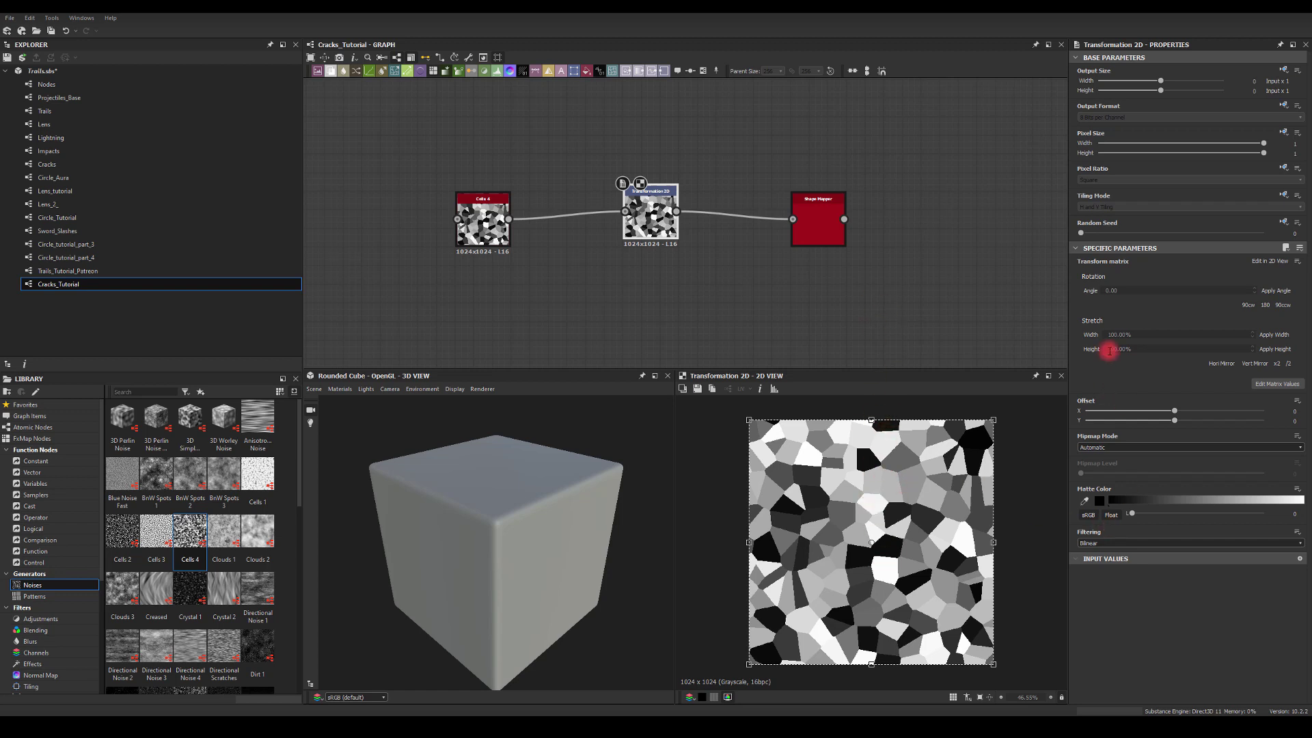
# Set the Transformation 2D stretch height to 150%, checking the Shape Mapper preview
pyautogui.moveTo(1132, 350); pyautogui.dragTo(1076, 352)
pyautogui.write('20')
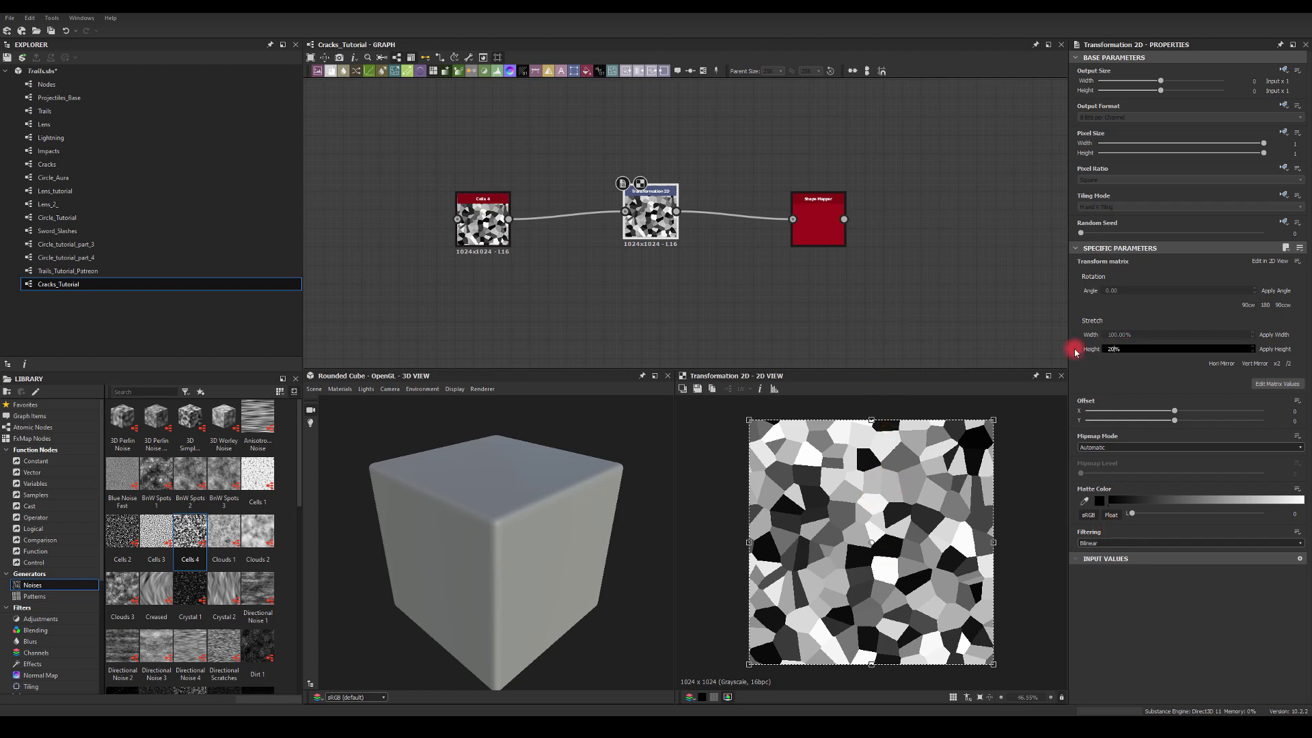
pyautogui.write('0')
pyautogui.press('Return')
pyautogui.doubleClick(811, 236)
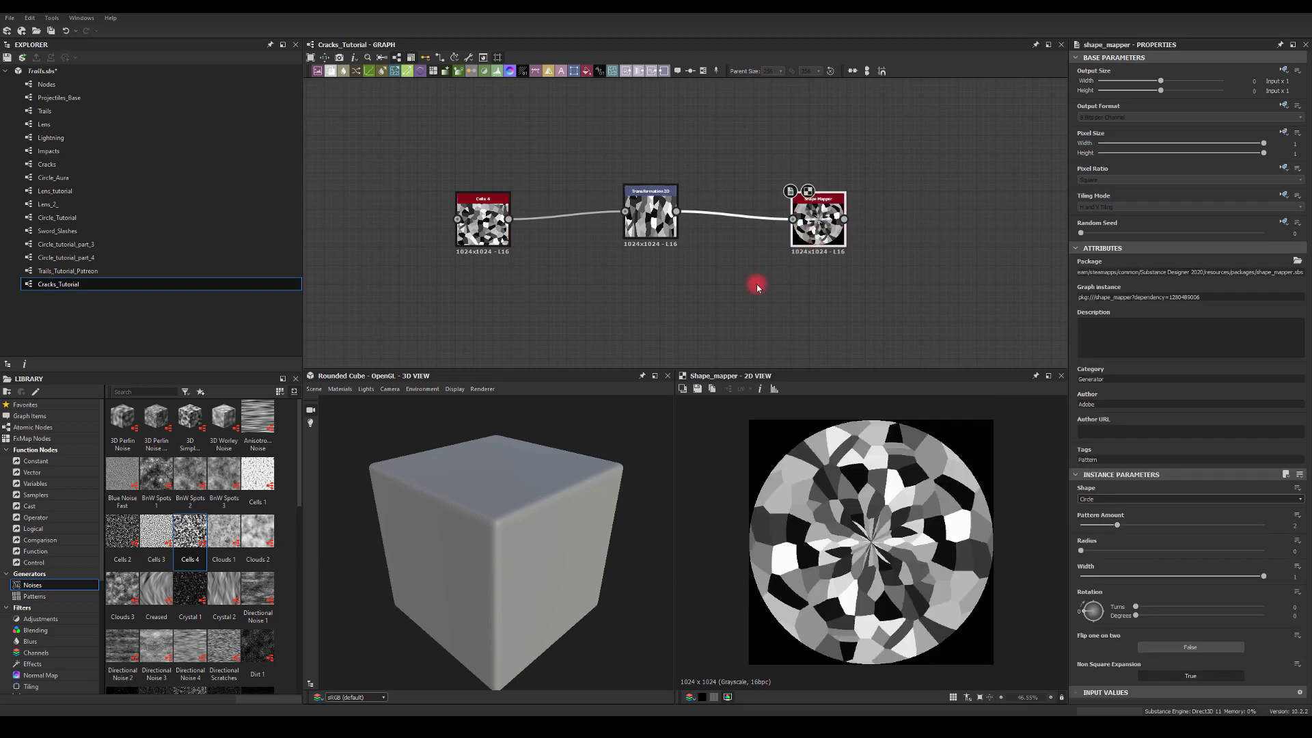
pyautogui.click(646, 218)
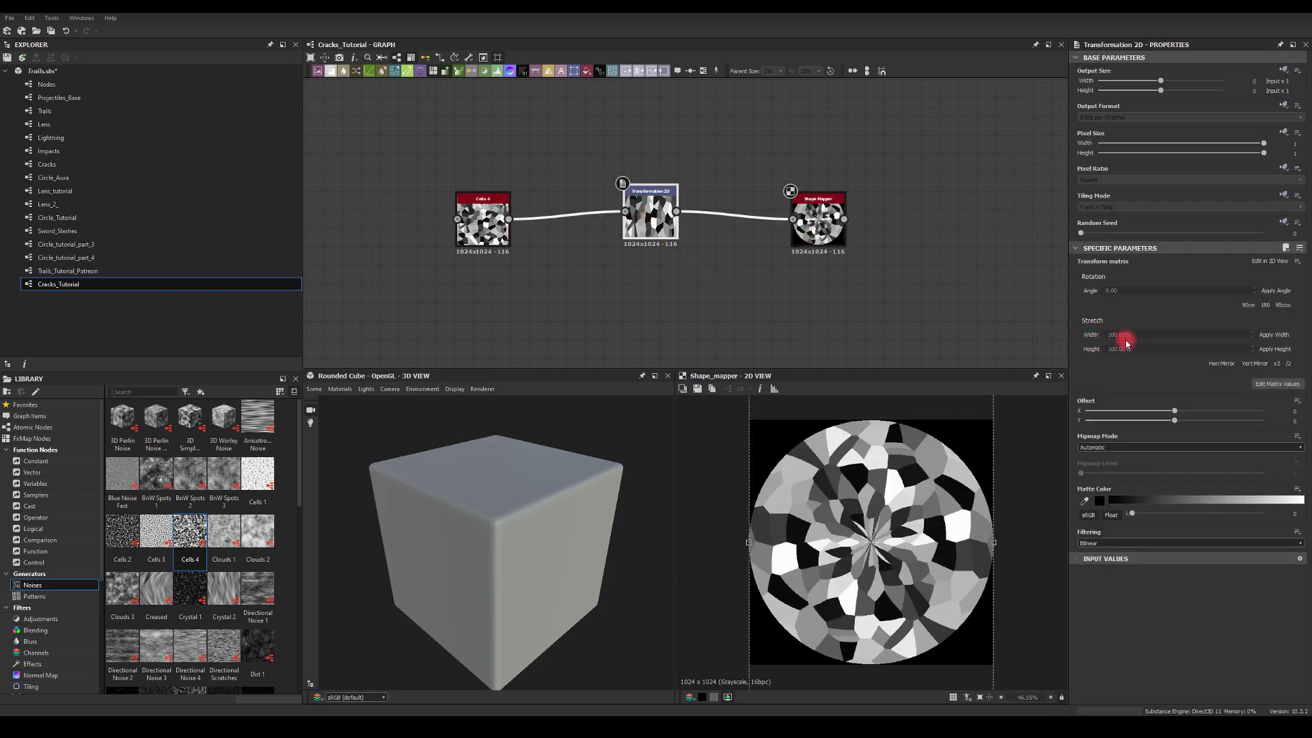
pyautogui.click(1141, 334)
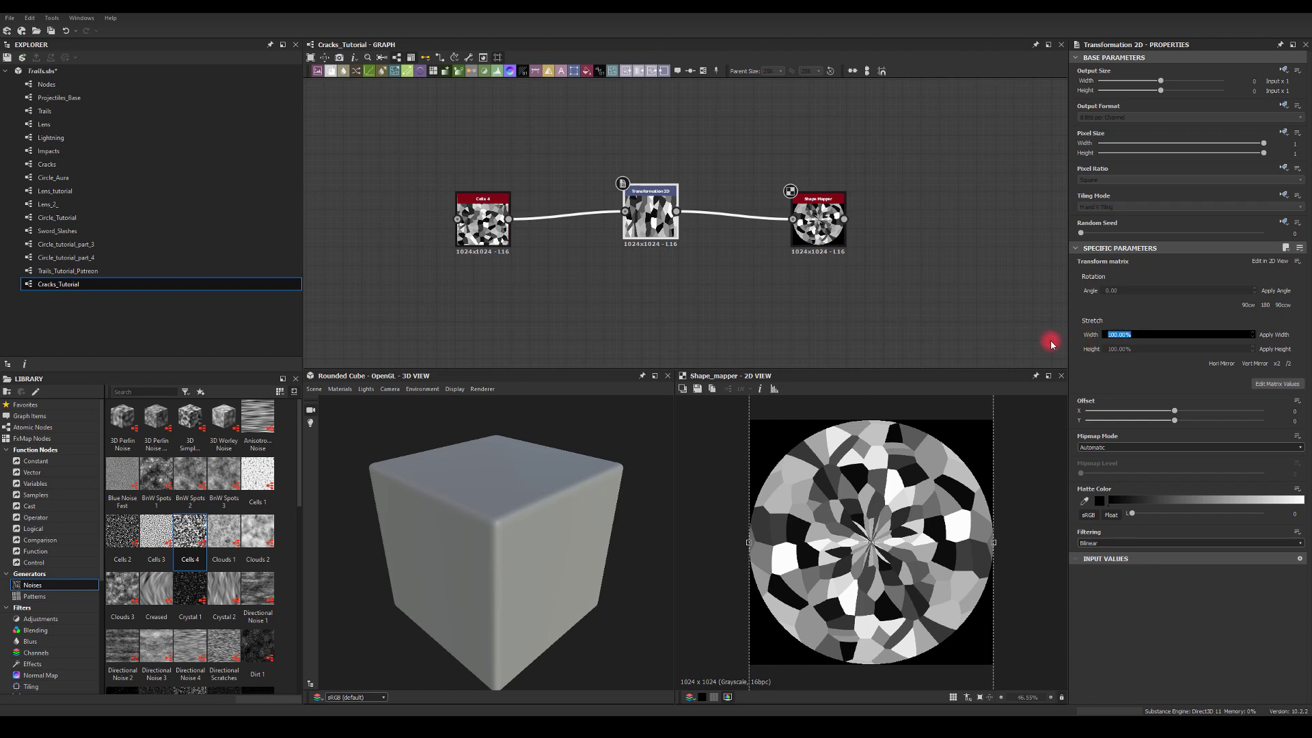
pyautogui.click(1140, 350)
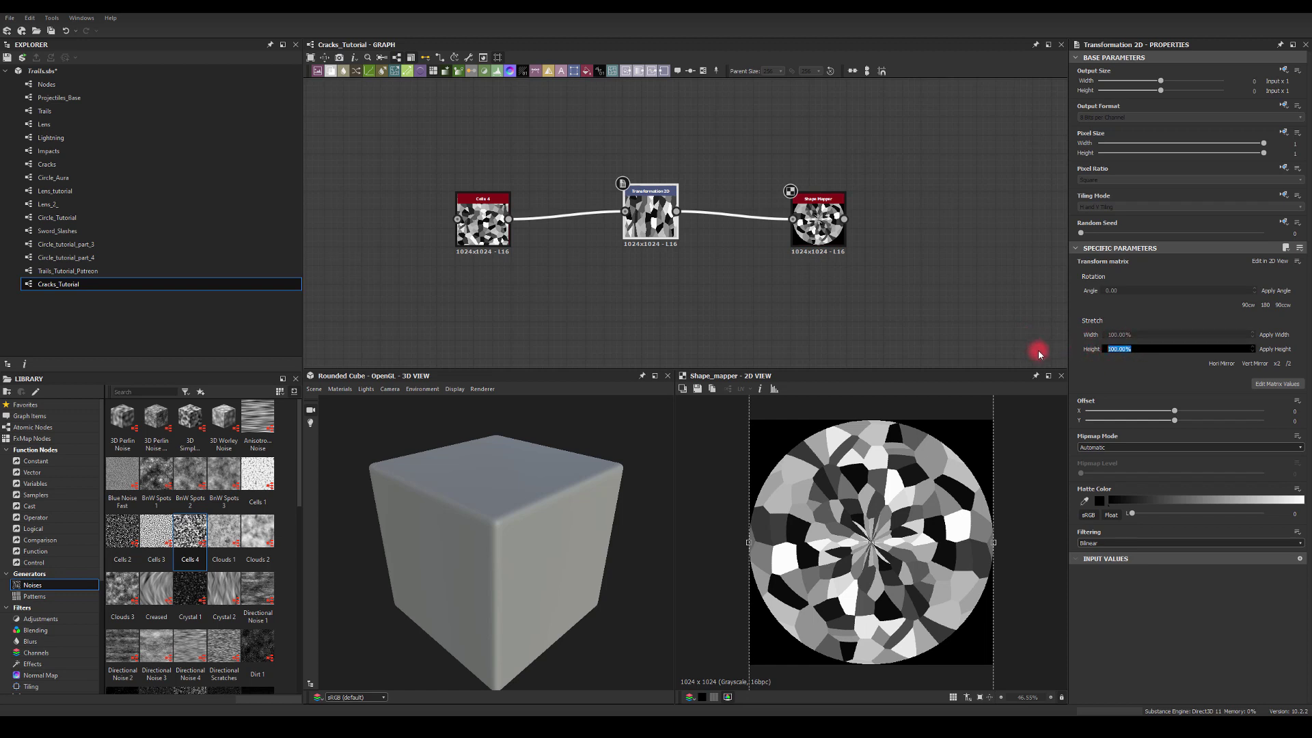
pyautogui.press('Return')
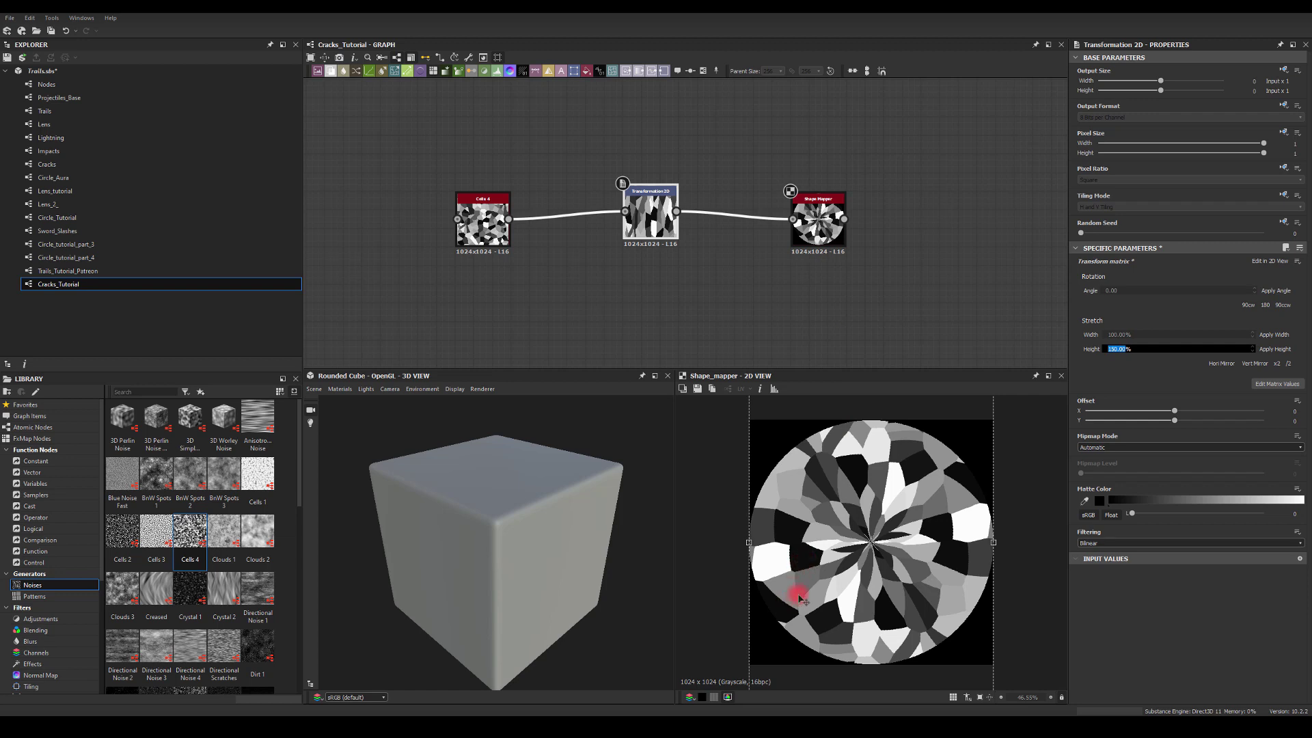
pyautogui.click(863, 232)
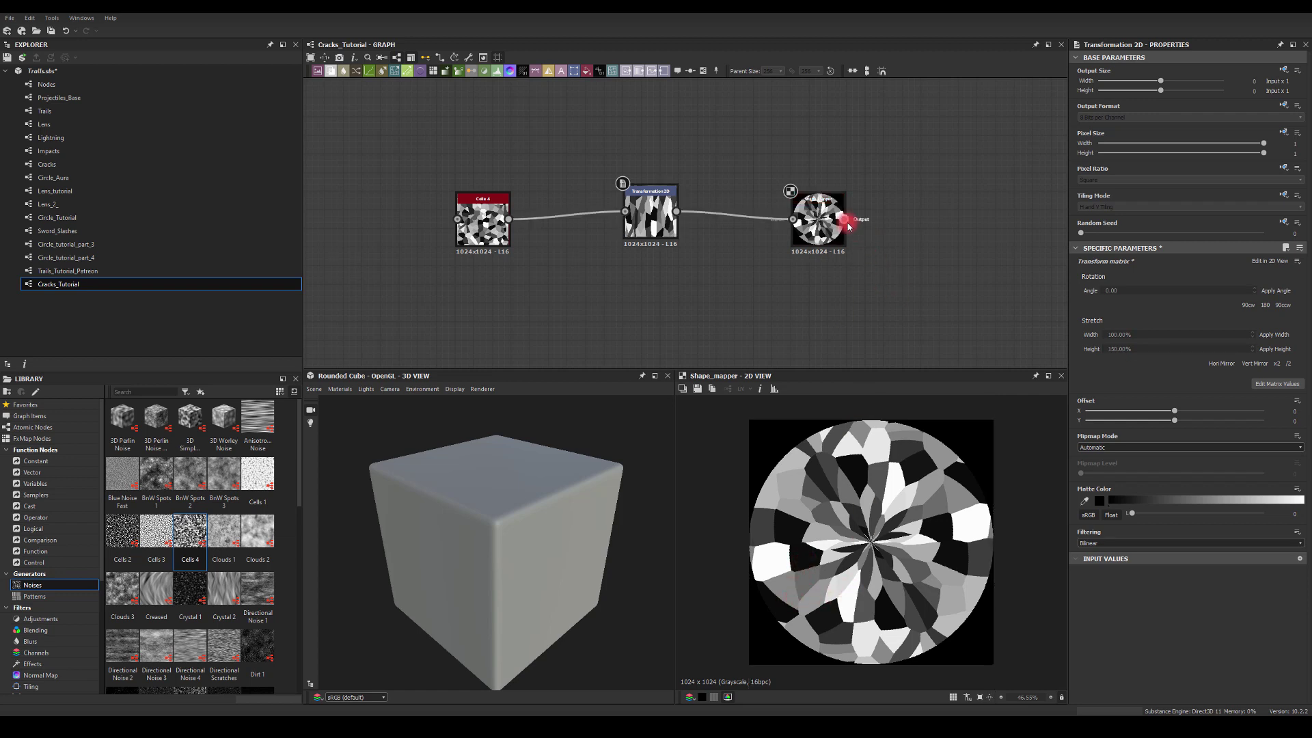
# Add an Edge Detect after the Shape Mapper with edge roundness 0 and inverted output
pyautogui.moveTo(914, 218); pyautogui.dragTo(924, 219)
pyautogui.write('edge')
pyautogui.click(942, 240)
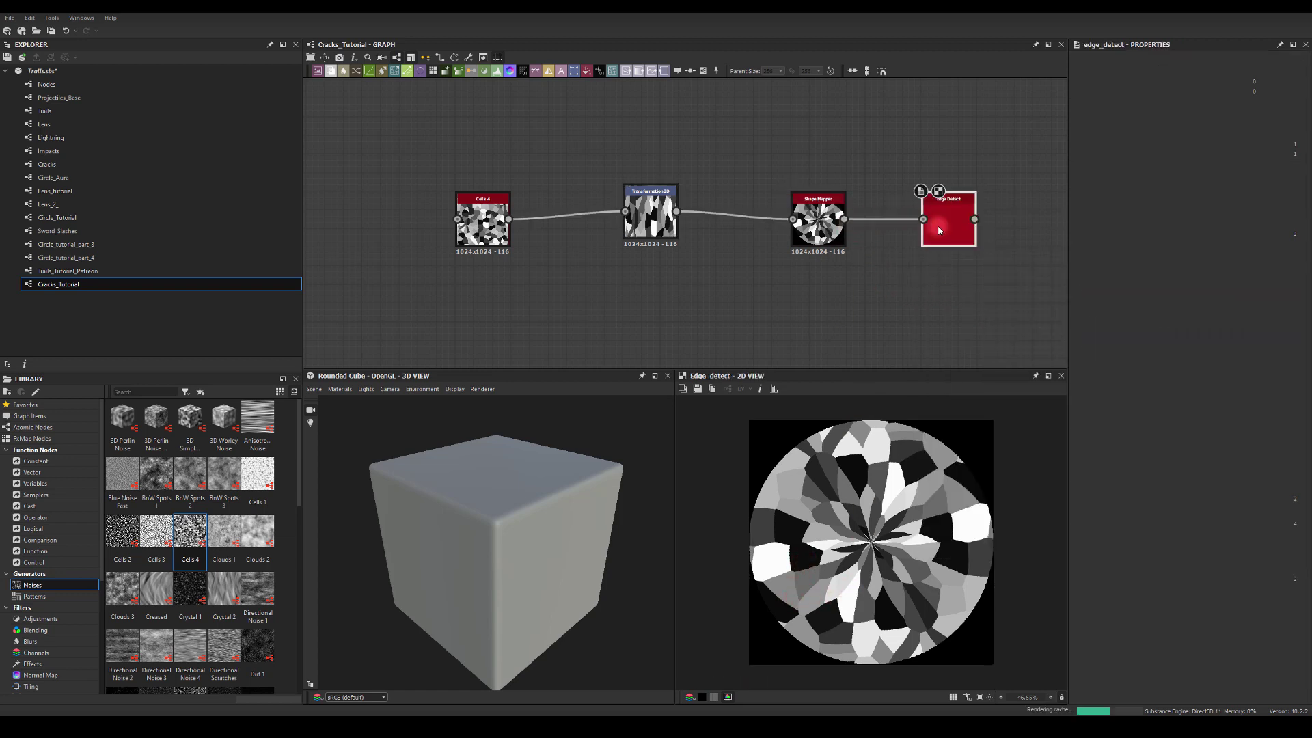
pyautogui.moveTo(1127, 523); pyautogui.dragTo(1090, 526)
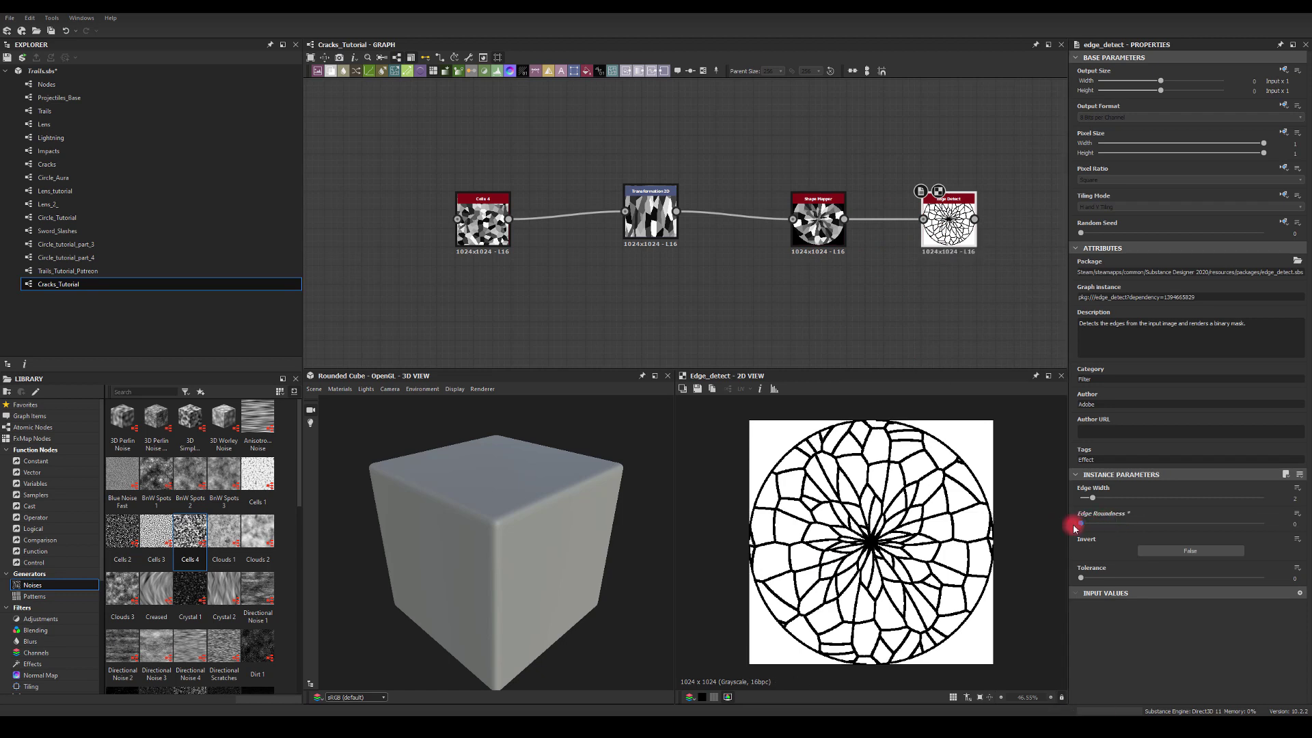
pyautogui.moveTo(1074, 526)
pyautogui.mouseDown()
pyautogui.moveTo(1099, 525)
pyautogui.moveTo(1074, 523)
pyautogui.mouseUp()
pyautogui.click(1163, 552)
pyautogui.click(1102, 499)
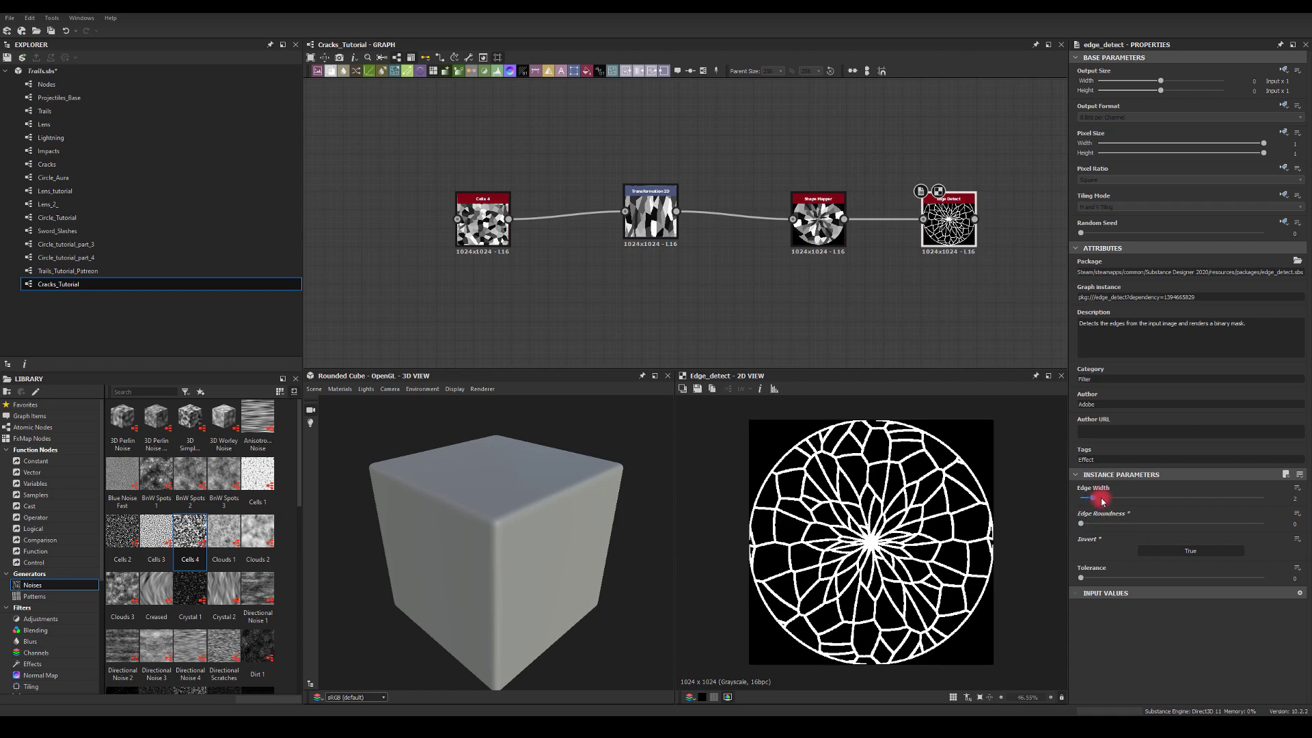
# Set the Edge Detect width to 1 for thin white cracks, with all four nodes in view
pyautogui.moveTo(1091, 501); pyautogui.dragTo(1085, 504)
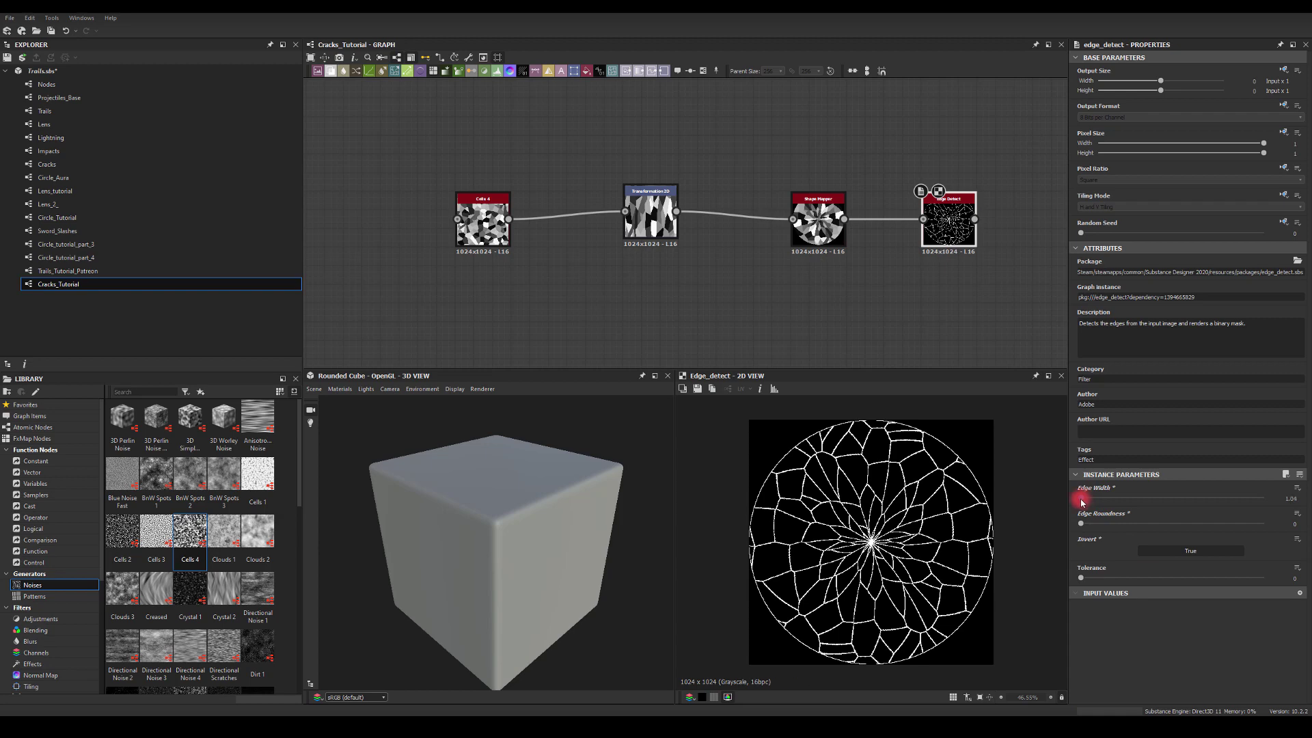
pyautogui.moveTo(1080, 501); pyautogui.dragTo(1059, 498)
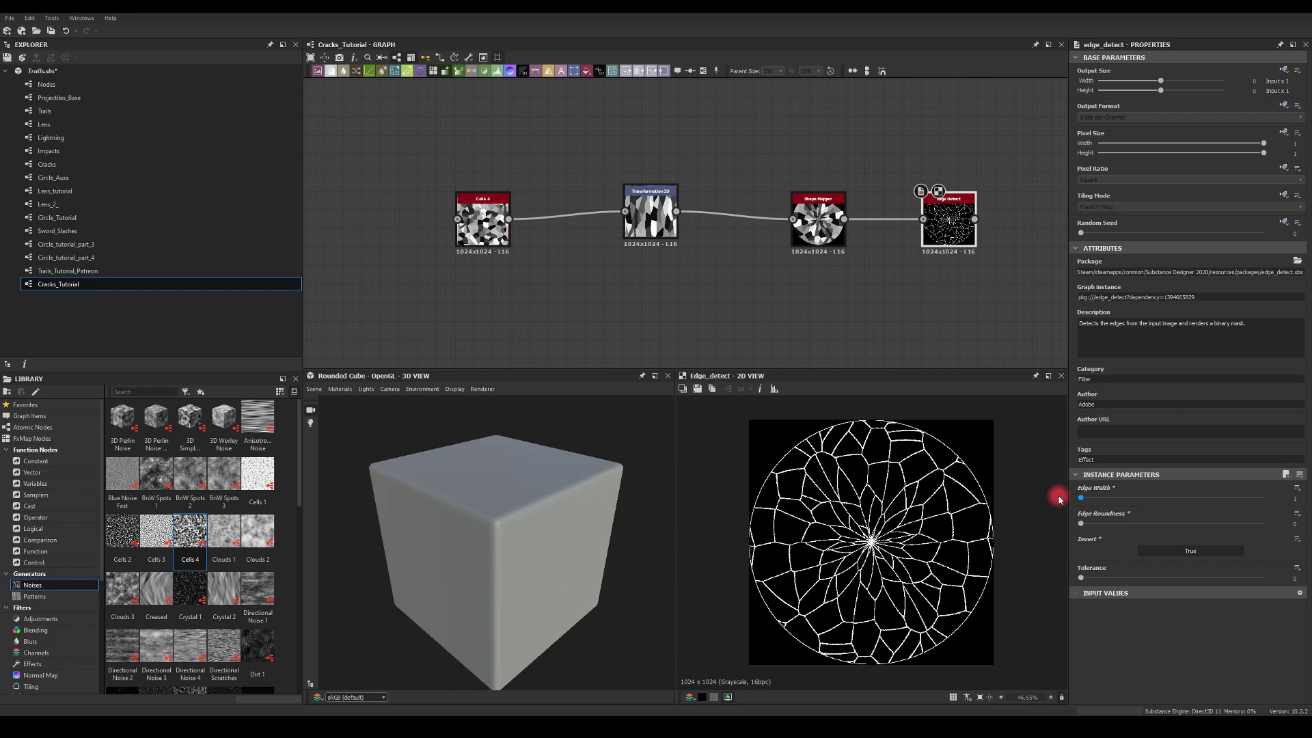
pyautogui.click(1290, 497)
pyautogui.moveTo(1171, 499)
pyautogui.mouseDown()
pyautogui.moveTo(1050, 495)
pyautogui.moveTo(1196, 502)
pyautogui.moveTo(1145, 500)
pyautogui.mouseUp()
pyautogui.click(1284, 500)
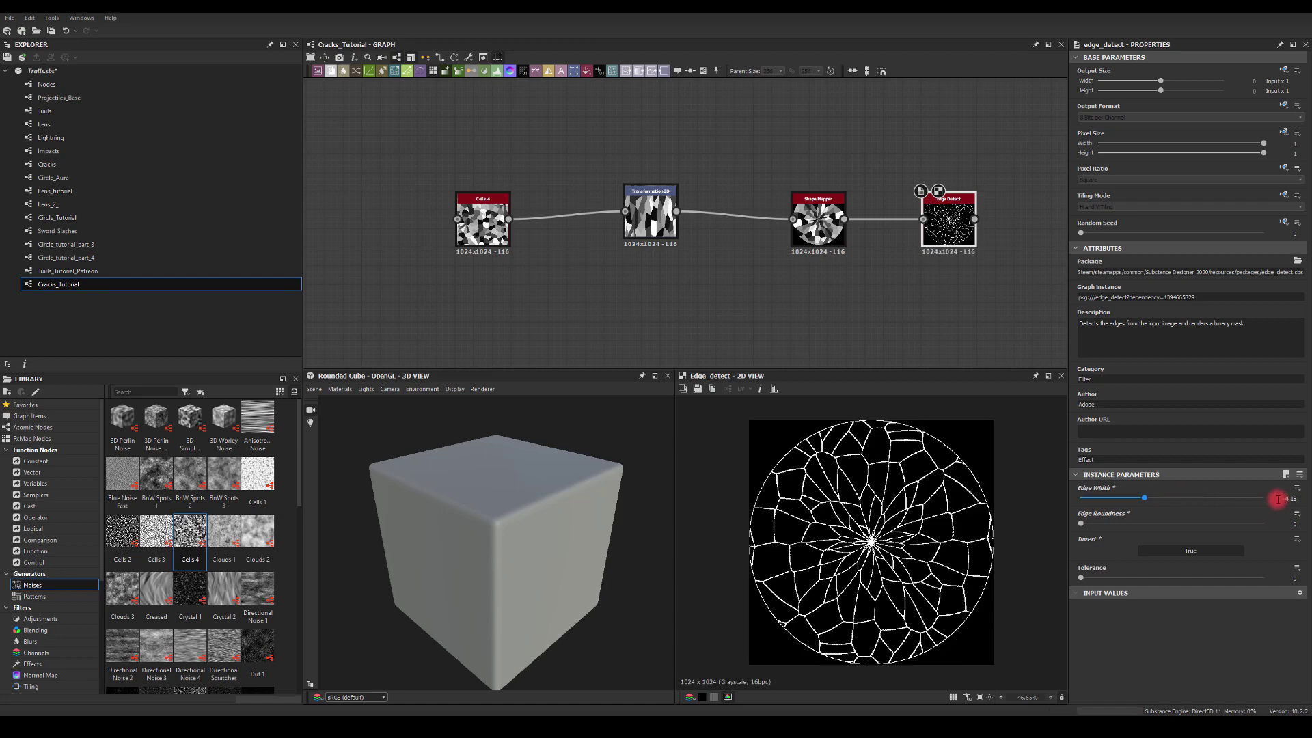
pyautogui.write('1')
pyautogui.press('Return')
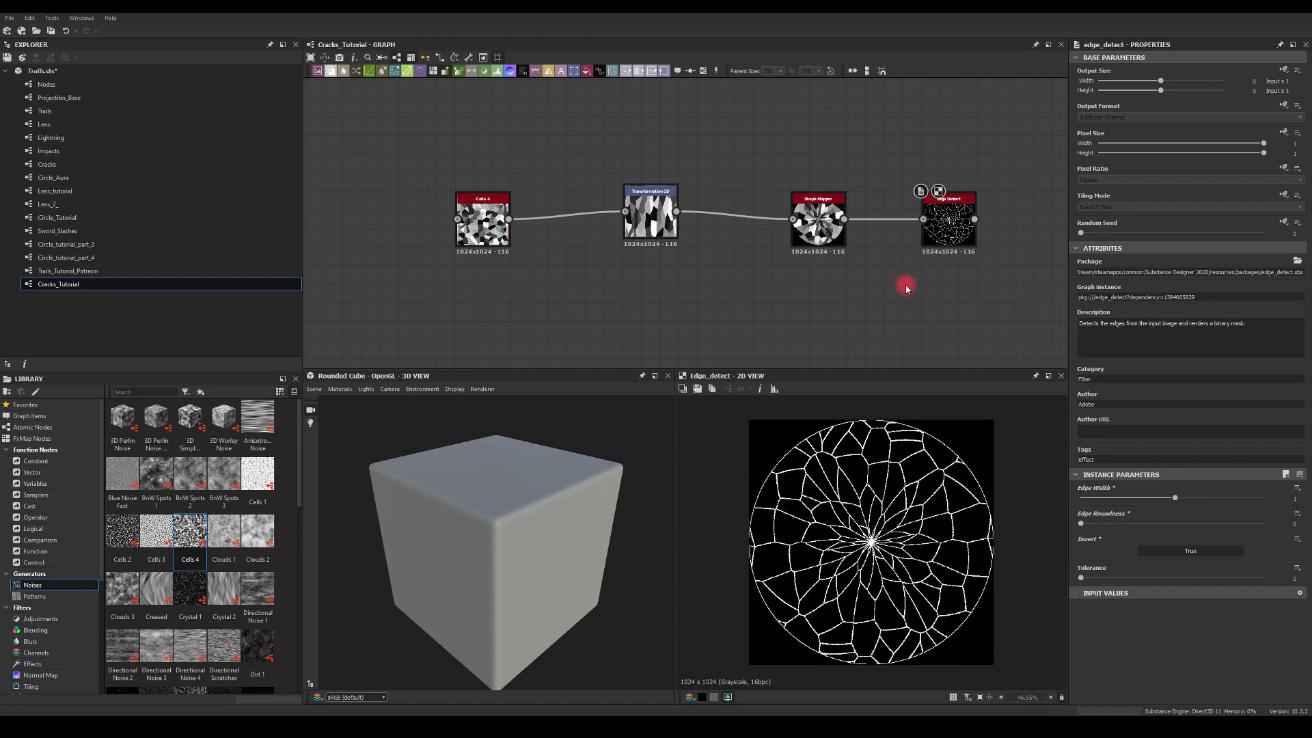
pyautogui.moveTo(909, 287); pyautogui.dragTo(768, 287, button='middle')
pyautogui.moveTo(663, 141)
pyautogui.mouseDown(button='middle')
pyautogui.moveTo(700, 138)
pyautogui.moveTo(669, 135)
pyautogui.mouseUp(button='middle')
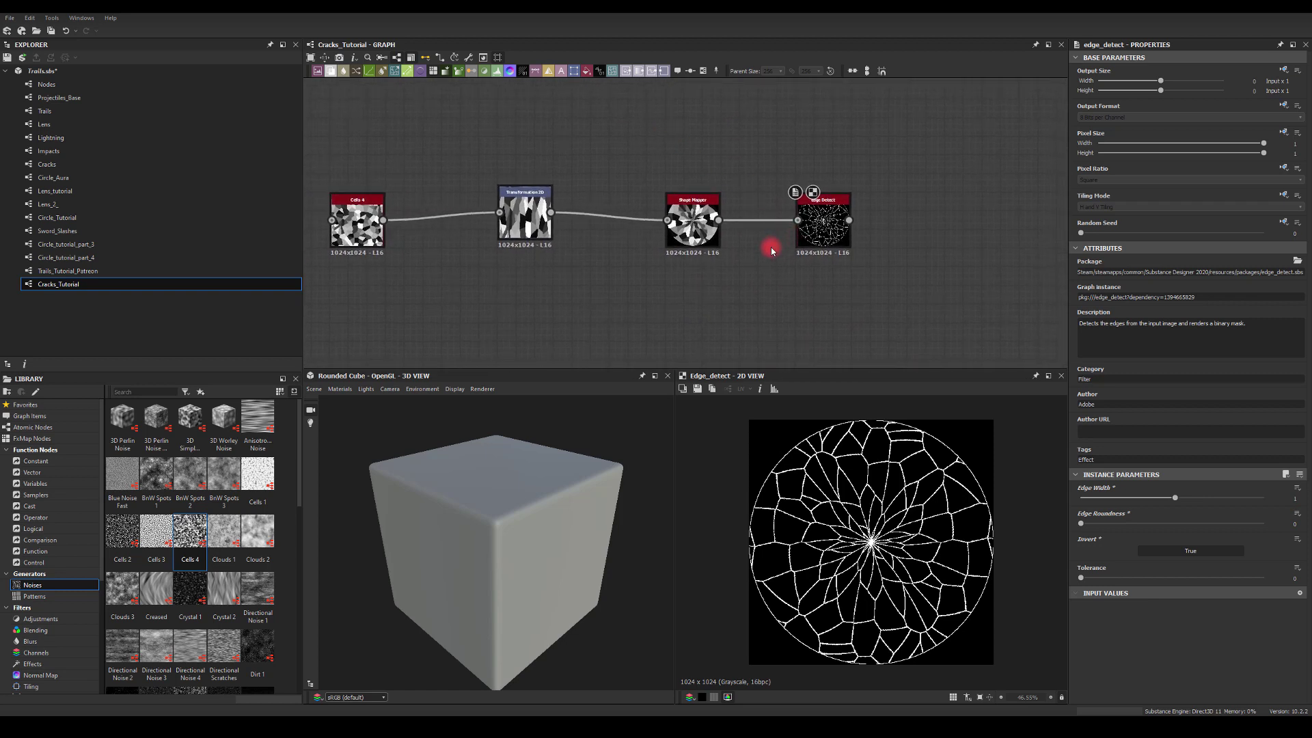
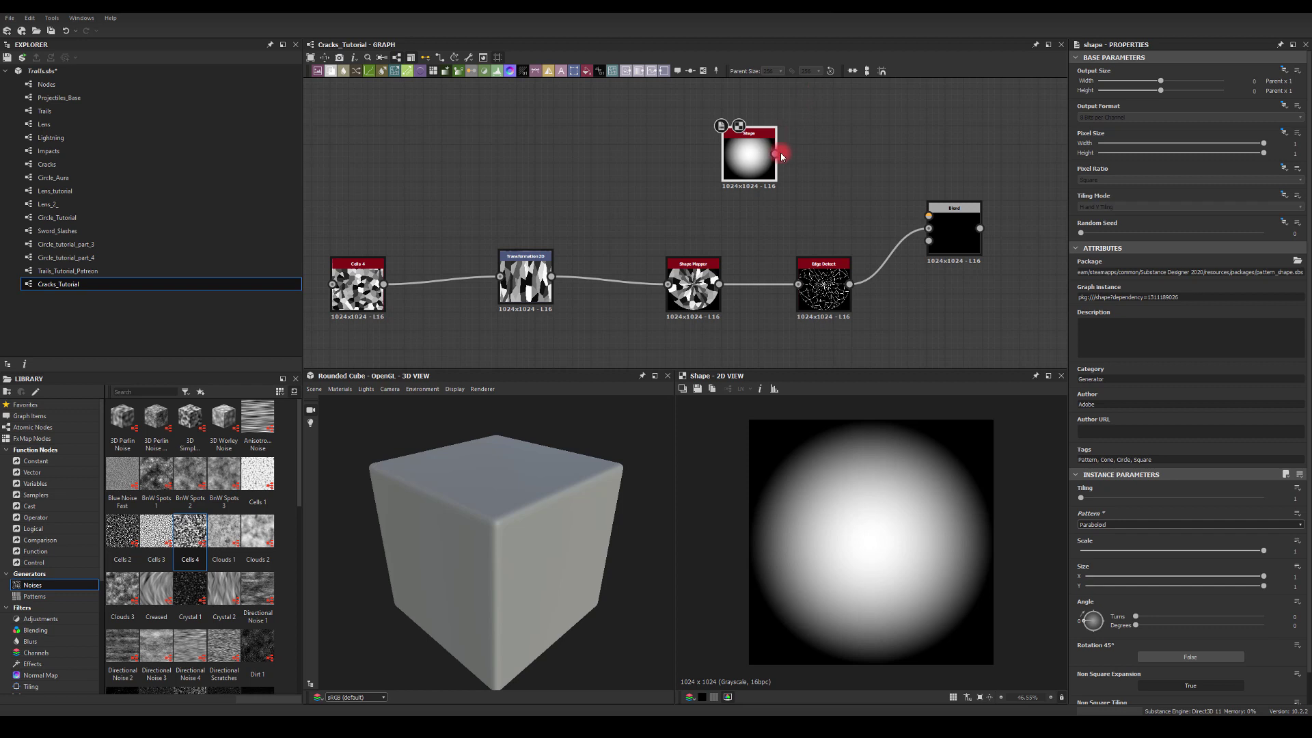
# Connect the Paraboloid Shape's output into the Blend node
pyautogui.moveTo(783, 155); pyautogui.dragTo(840, 220)
# Set the Blend to Multiply so the cracks fade outward, then pull a link from its output
pyautogui.doubleClick(905, 219)
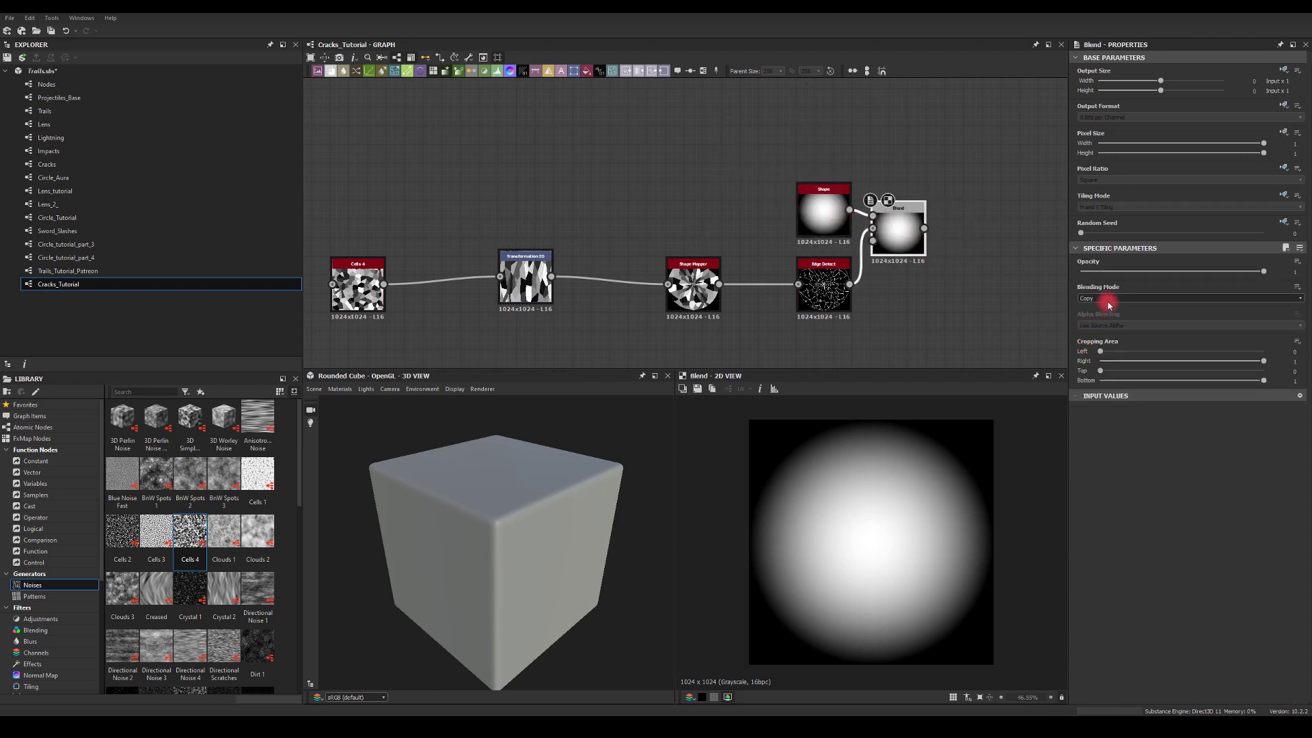
pyautogui.click(1098, 325)
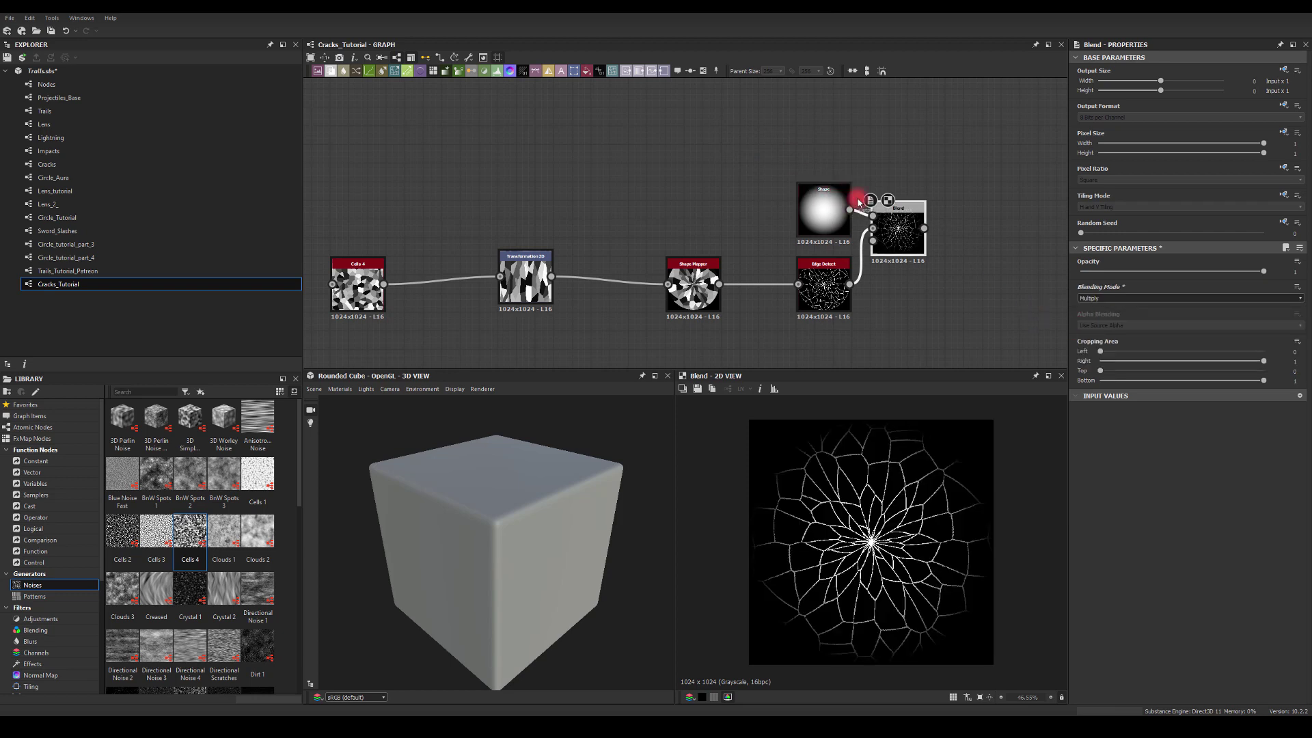
pyautogui.moveTo(904, 229); pyautogui.dragTo(941, 246)
pyautogui.moveTo(900, 174); pyautogui.dragTo(850, 160, button='middle')
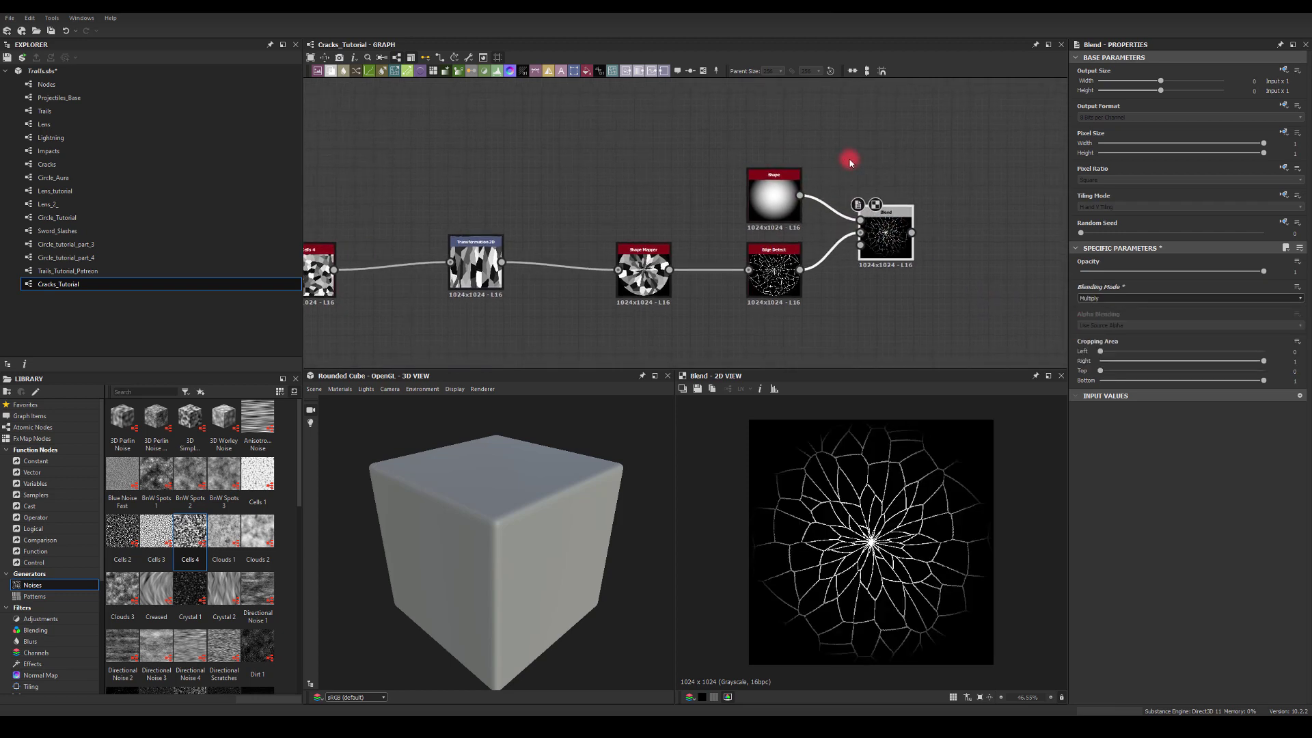
pyautogui.moveTo(924, 186); pyautogui.dragTo(818, 190, button='middle')
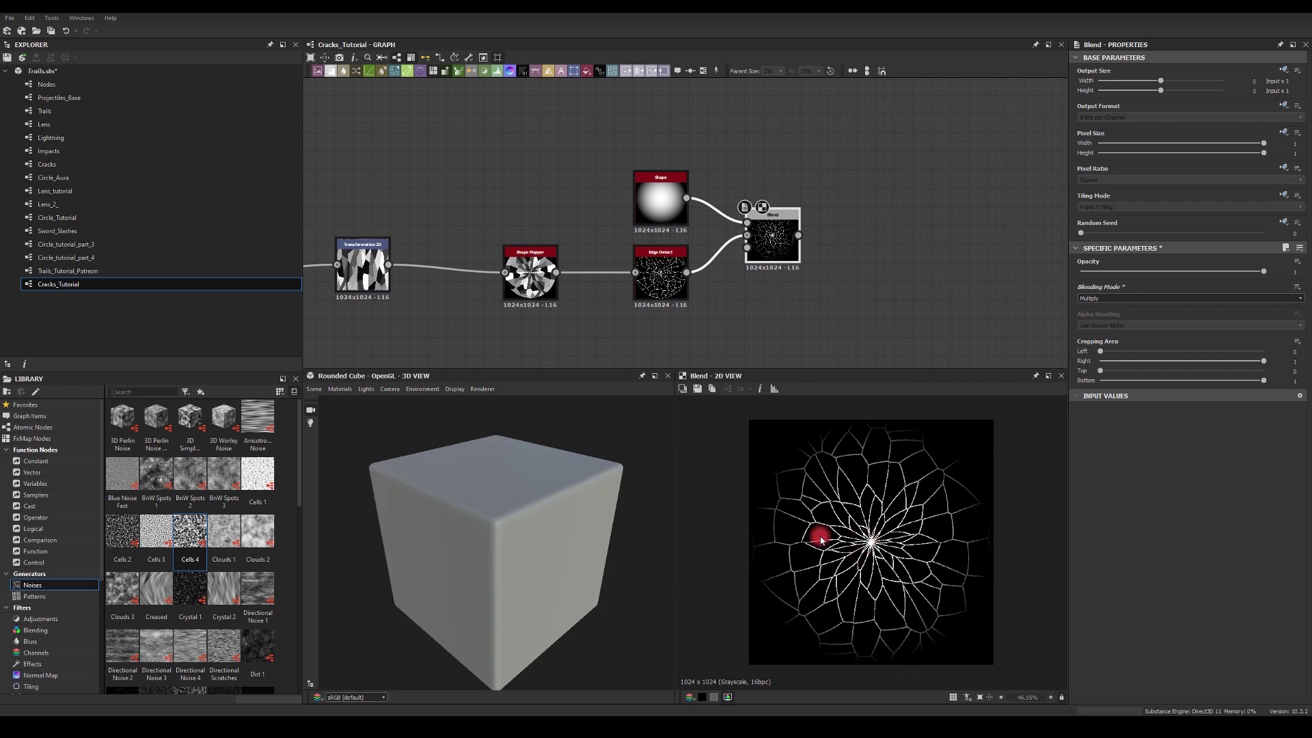
pyautogui.scroll(3, 843, 213)
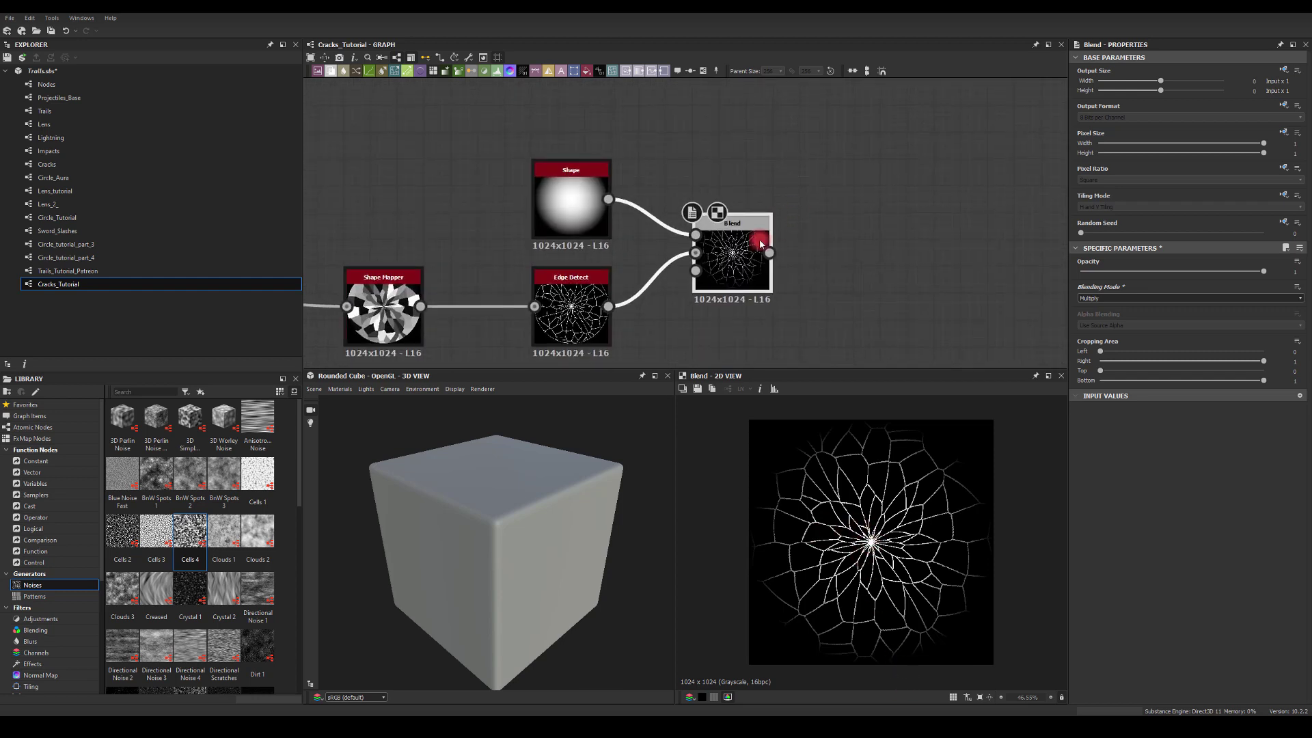
pyautogui.moveTo(769, 254); pyautogui.dragTo(912, 208)
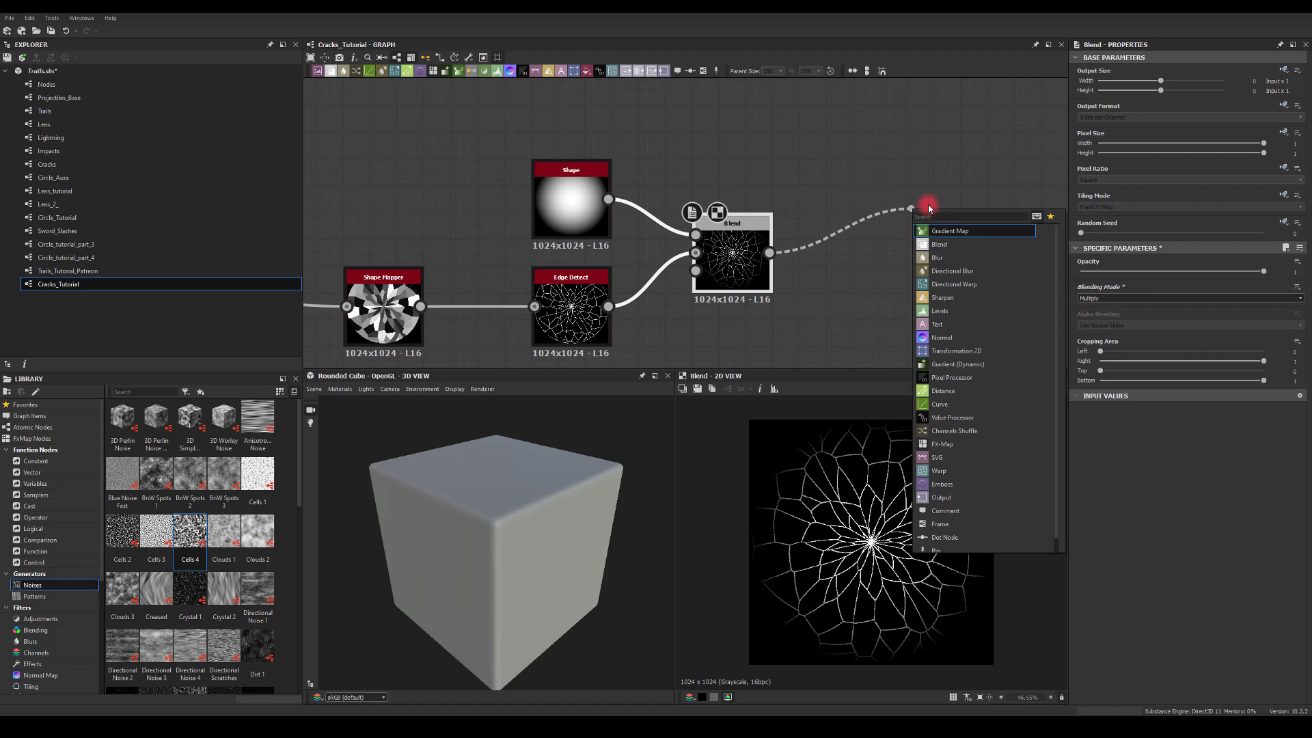
# Add a second Blend set to Subtract, with a copy of the radial Shape above it
pyautogui.click(939, 244)
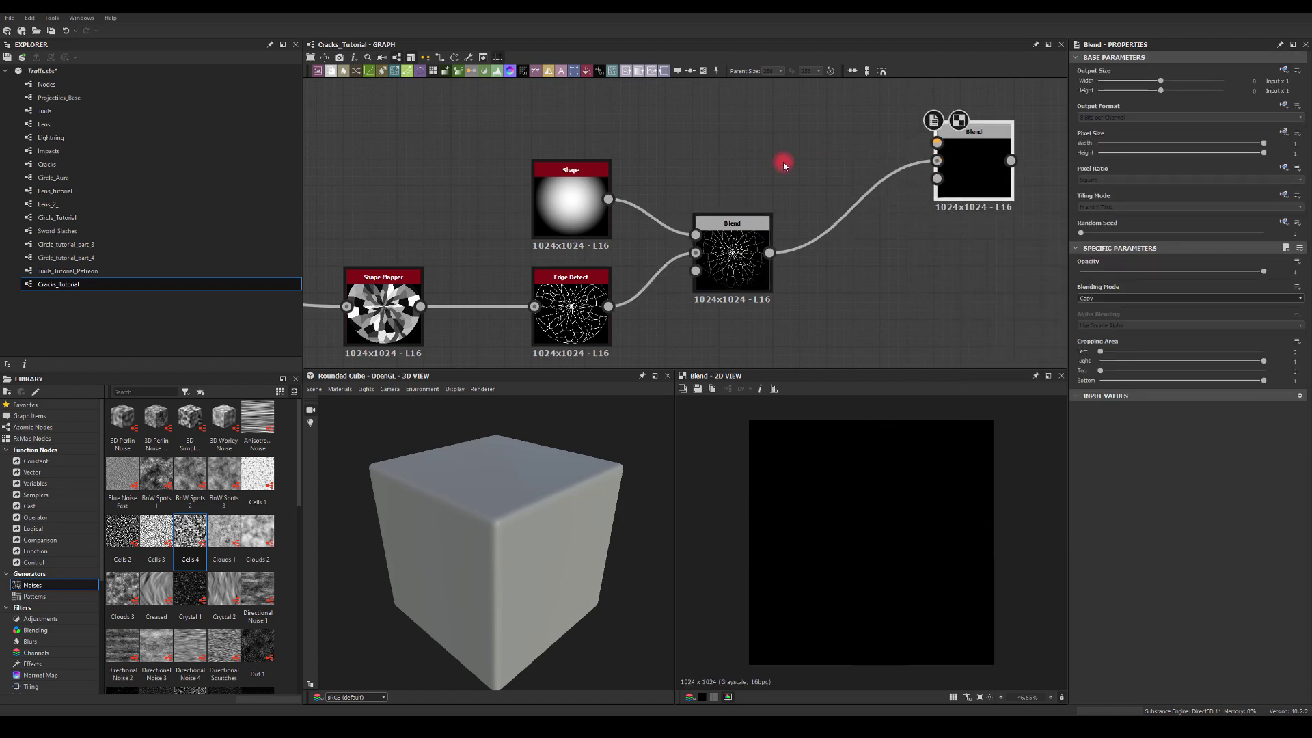
pyautogui.hotkey('ctrl', 'c')
pyautogui.hotkey('ctrl', 'v')
pyautogui.moveTo(735, 170); pyautogui.dragTo(704, 224, button='middle')
pyautogui.moveTo(654, 250); pyautogui.dragTo(906, 197)
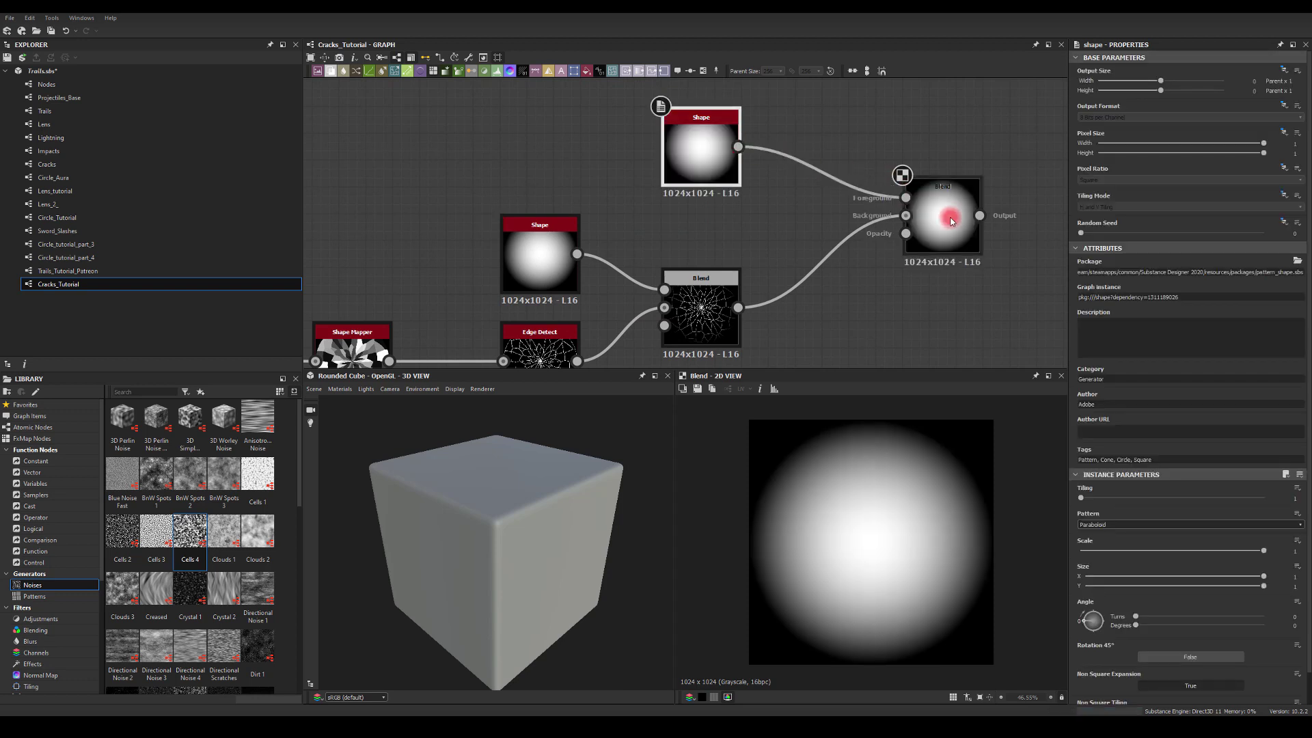
pyautogui.click(944, 211)
pyautogui.click(1101, 302)
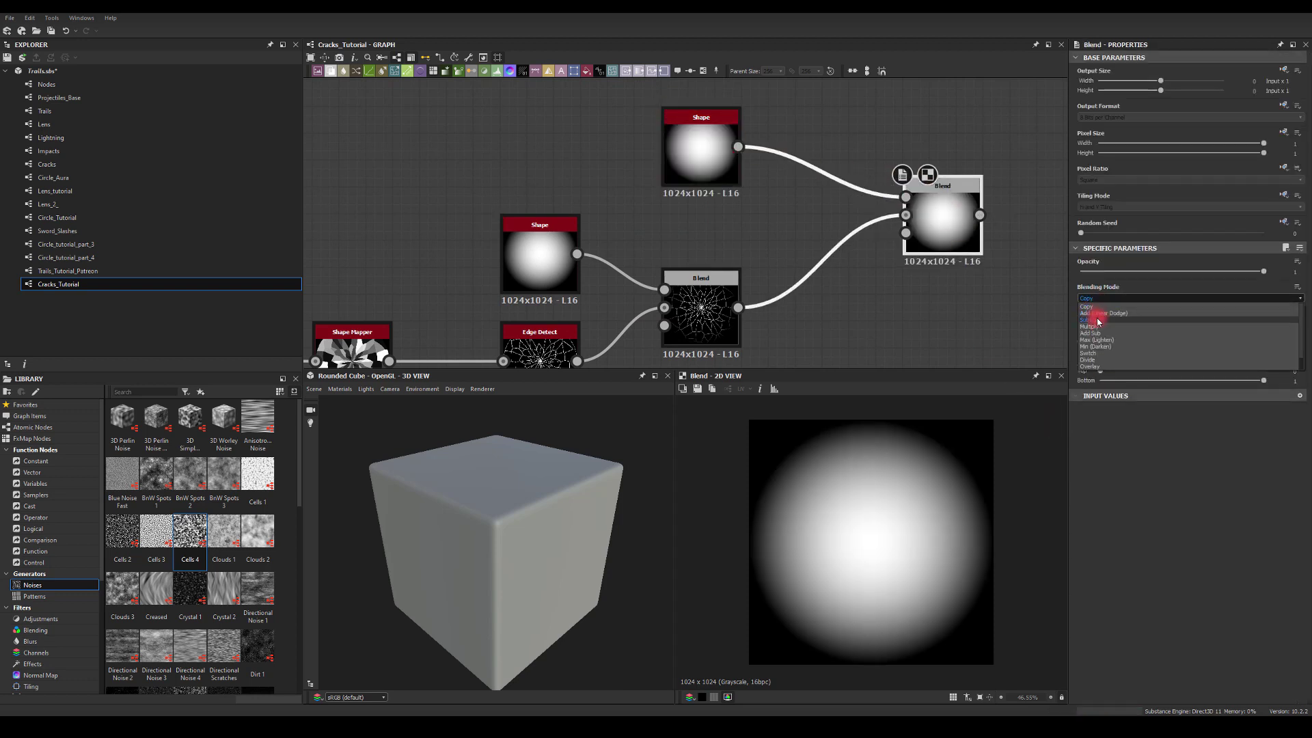
pyautogui.click(1094, 317)
# Shrink the copied Shape to scale 0.24 and wire it through Levels into the Blend's Foreground
pyautogui.click(702, 152)
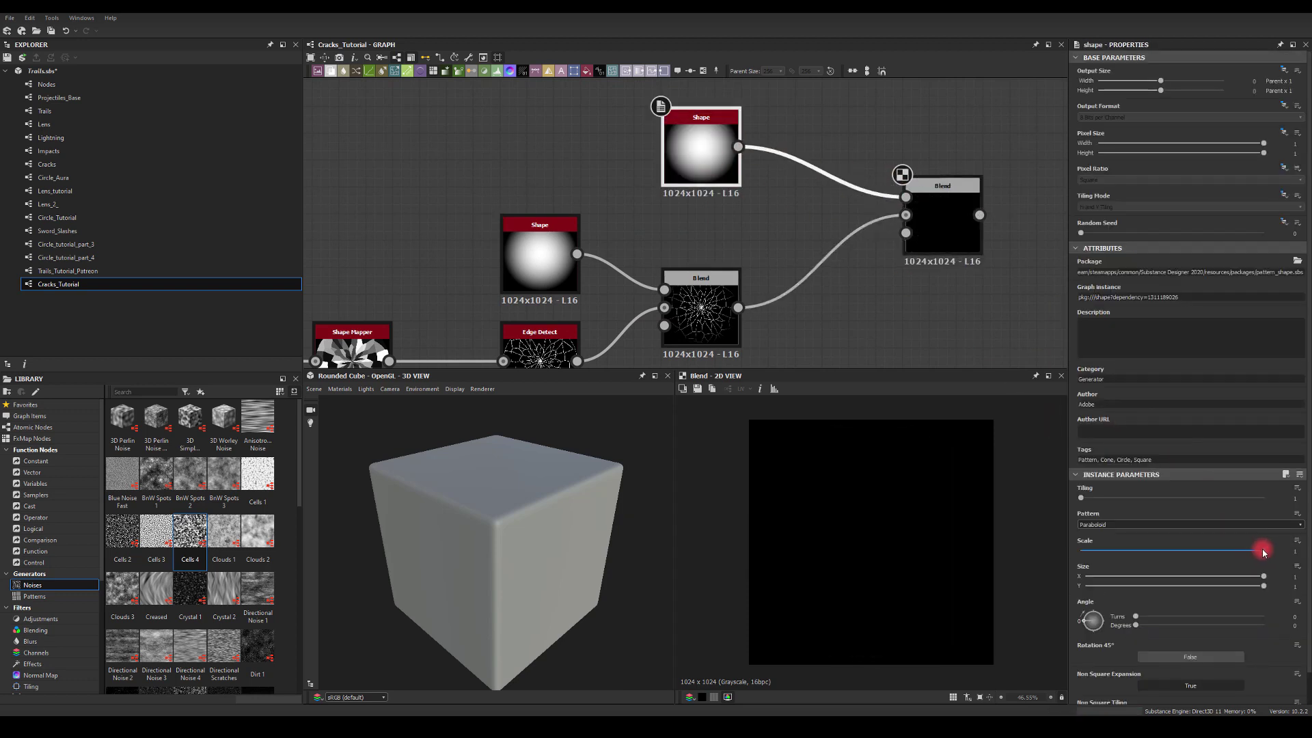
pyautogui.moveTo(1263, 552); pyautogui.dragTo(1125, 562)
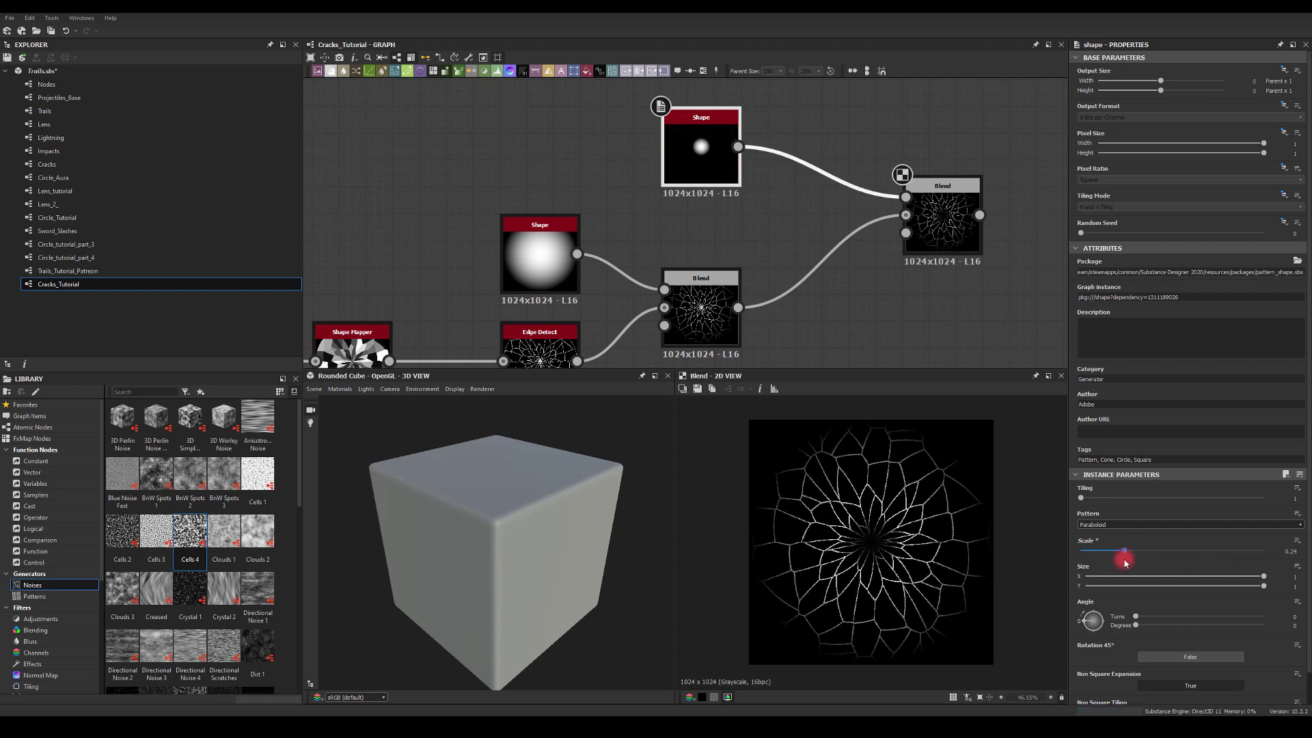
pyautogui.moveTo(657, 176); pyautogui.dragTo(577, 150)
pyautogui.moveTo(658, 120); pyautogui.dragTo(906, 198)
pyautogui.write('le')
pyautogui.click(816, 138)
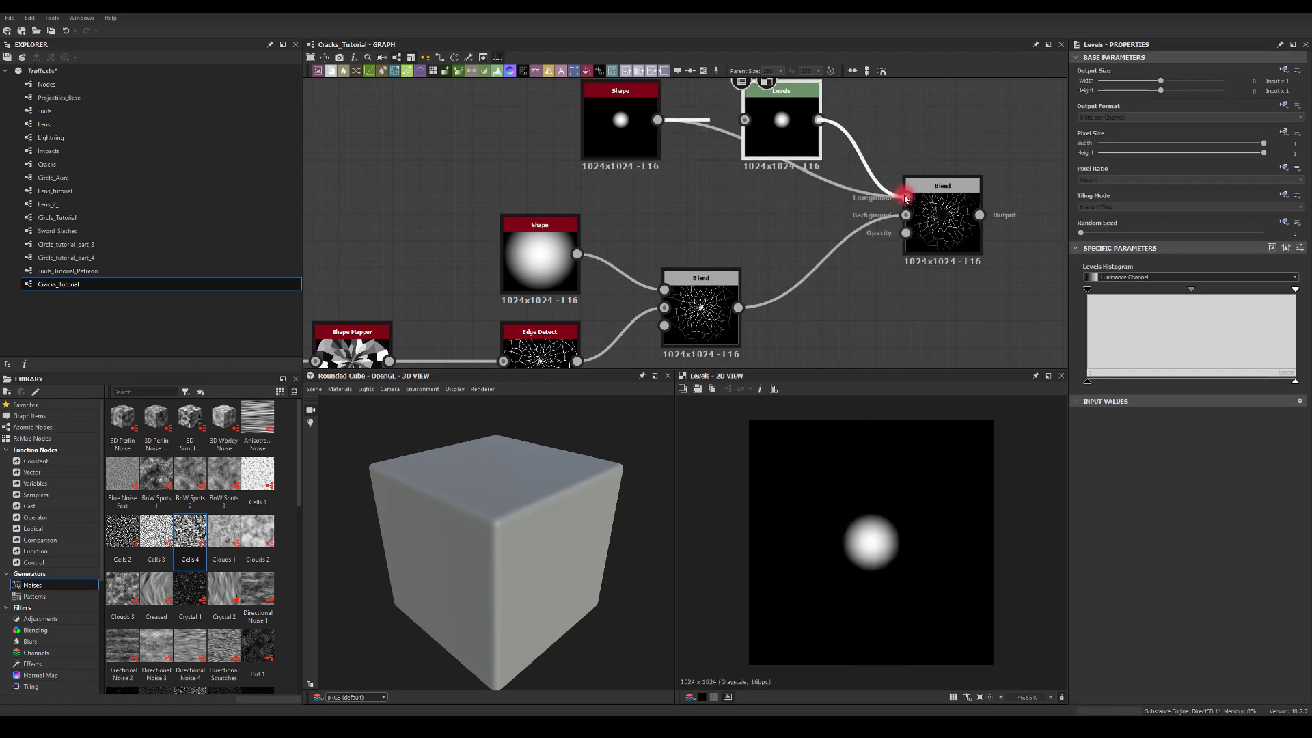
pyautogui.doubleClick(922, 225)
# Brighten the dot with Levels midtones and white point, then check the subtracted result
pyautogui.click(781, 123)
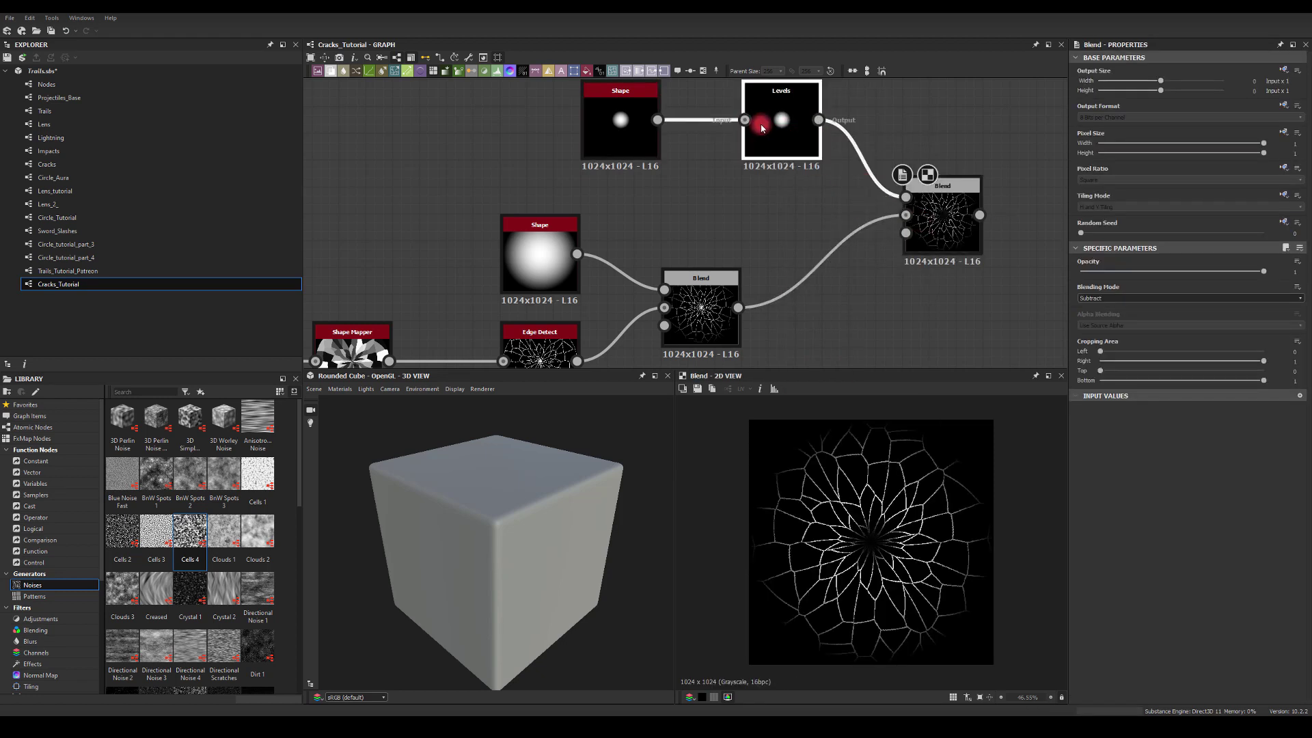
pyautogui.moveTo(1177, 293); pyautogui.dragTo(1138, 290)
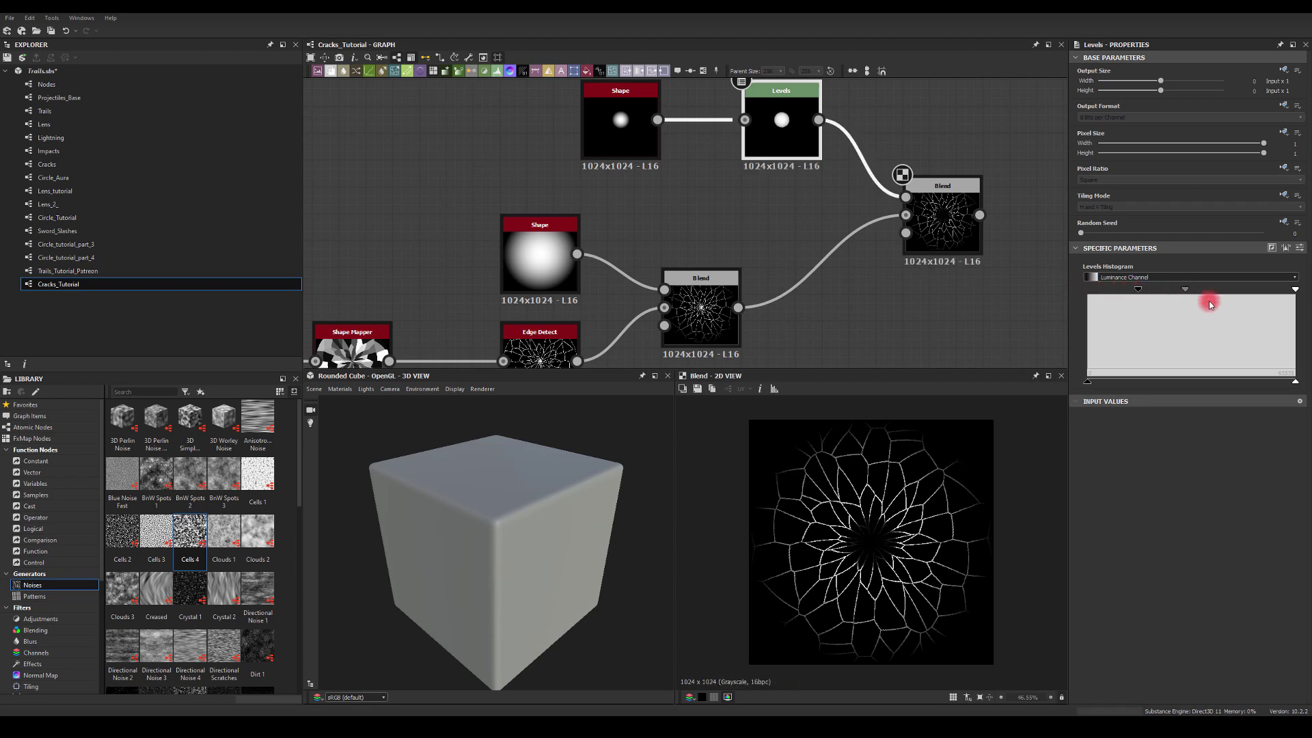
pyautogui.moveTo(1300, 292); pyautogui.dragTo(1198, 289)
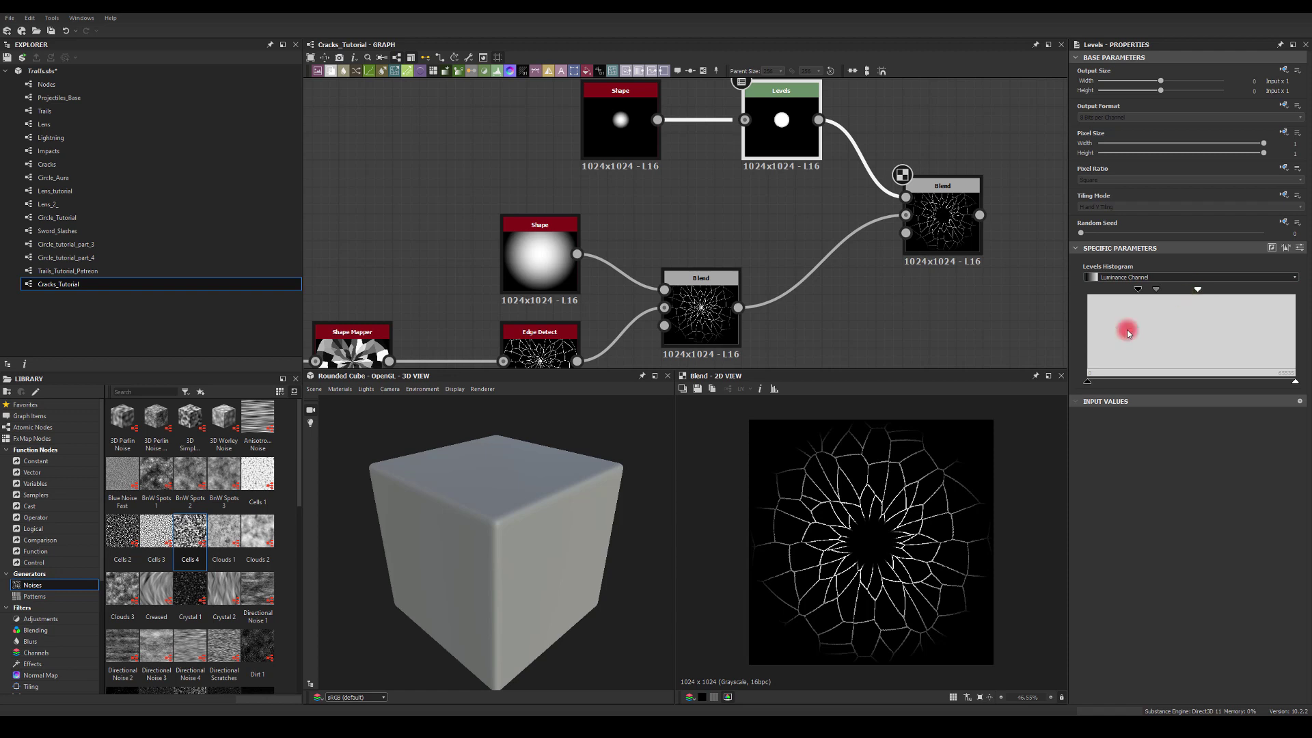
pyautogui.click(943, 198)
pyautogui.moveTo(981, 146); pyautogui.dragTo(755, 179, button='middle')
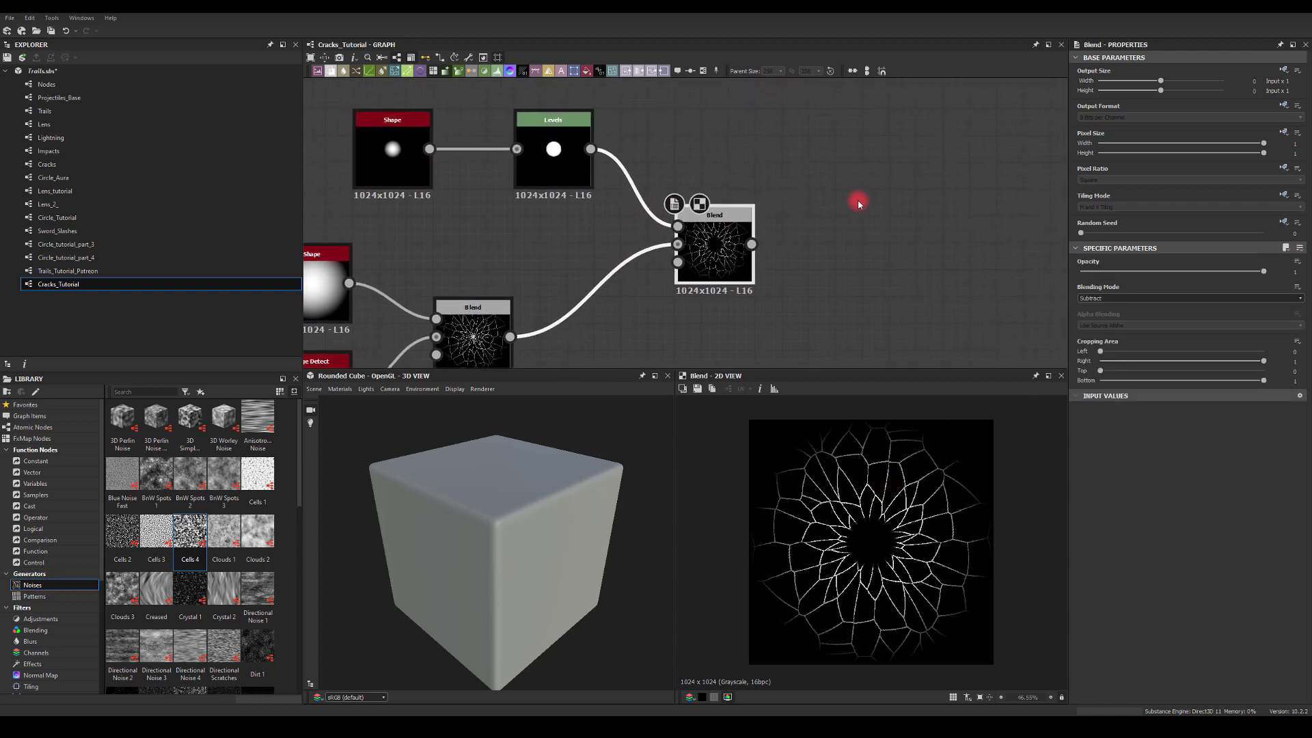
pyautogui.moveTo(859, 204); pyautogui.dragTo(868, 267, button='middle')
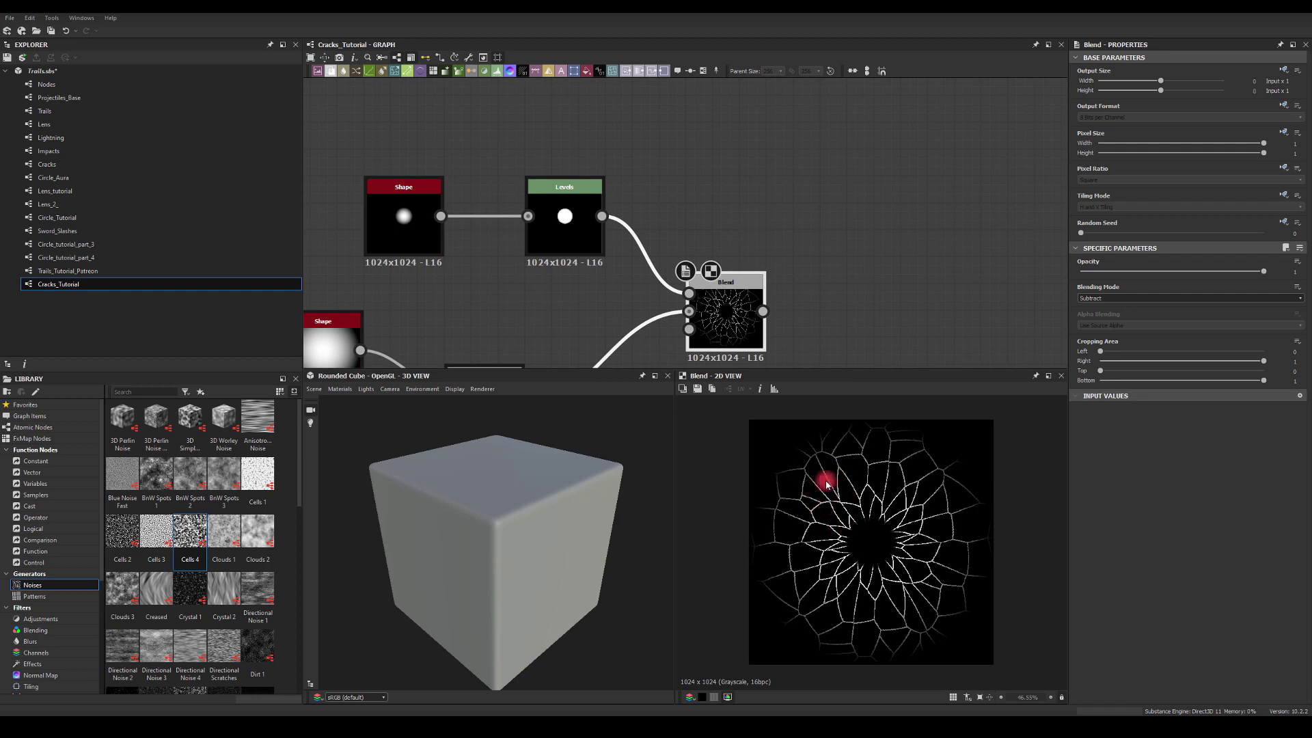
# Add a third Blend after the holed cracks and set it to Subtract
pyautogui.moveTo(738, 219); pyautogui.dragTo(812, 274, button='middle')
pyautogui.moveTo(783, 301); pyautogui.dragTo(943, 209)
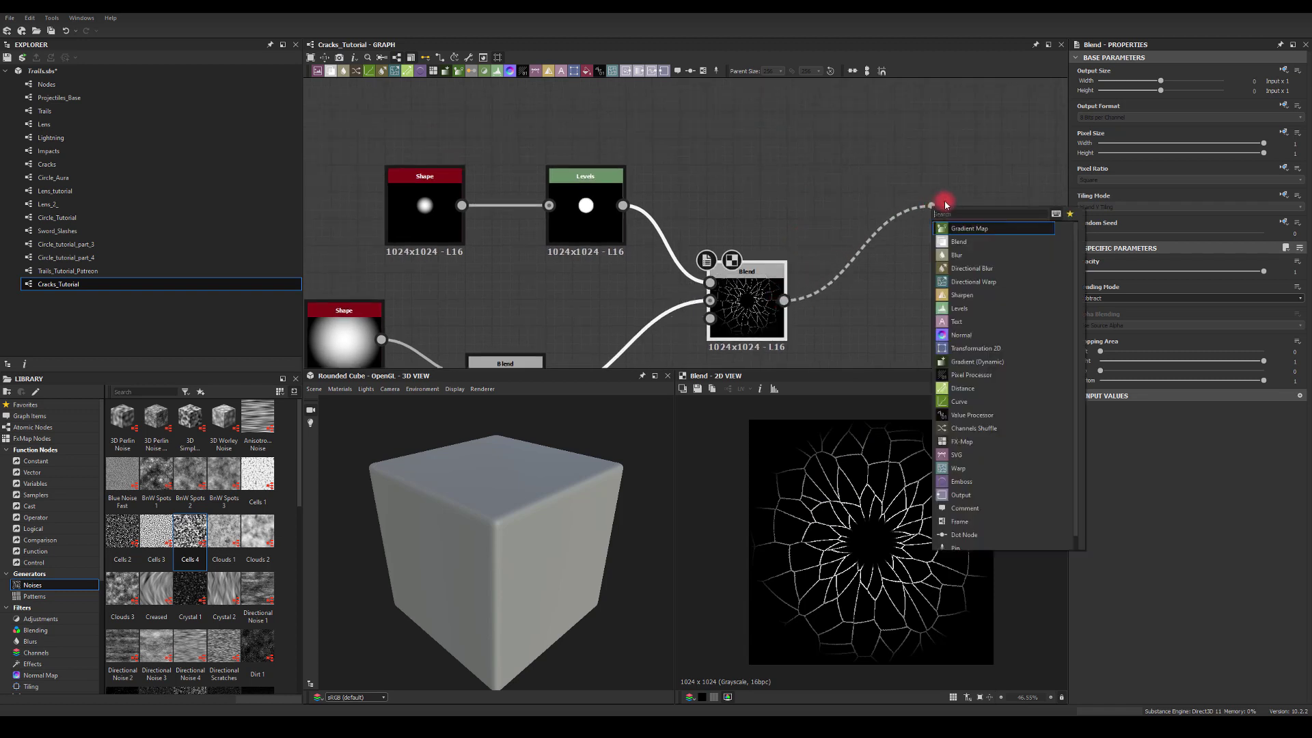
pyautogui.write('bl')
pyautogui.click(962, 230)
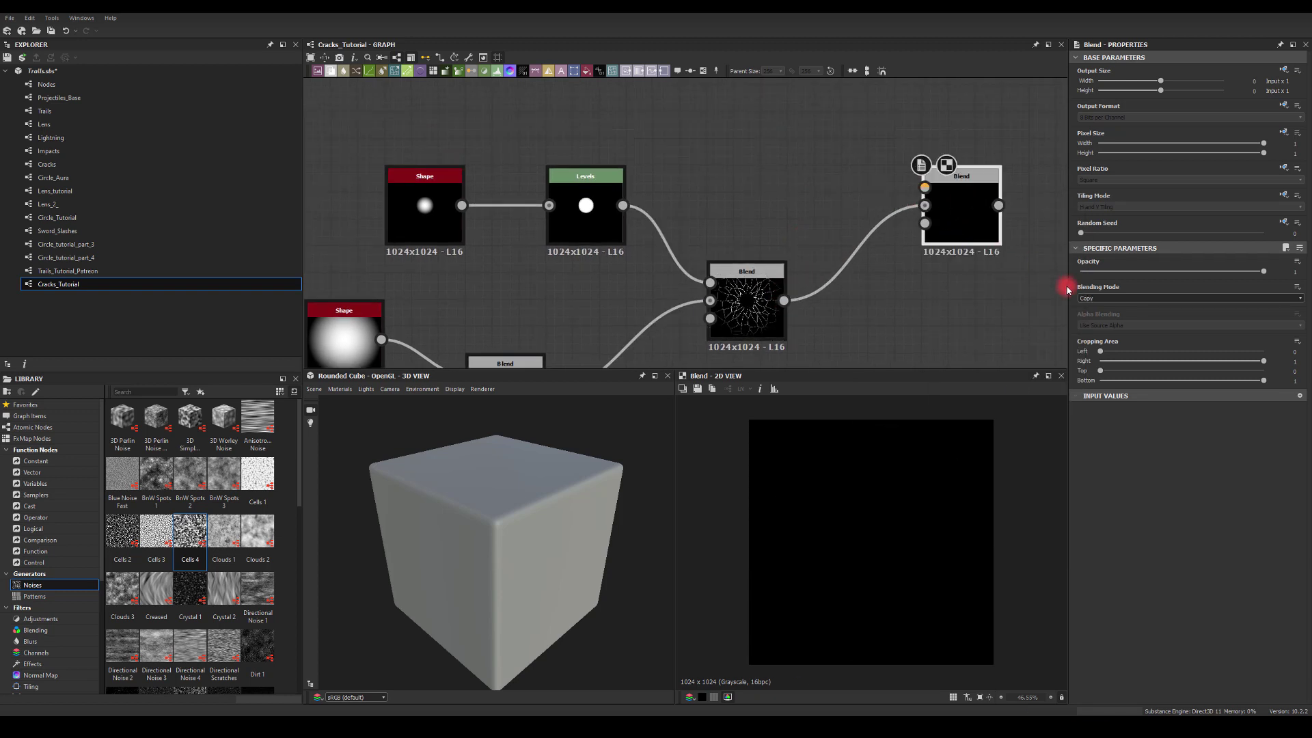
pyautogui.click(1093, 300)
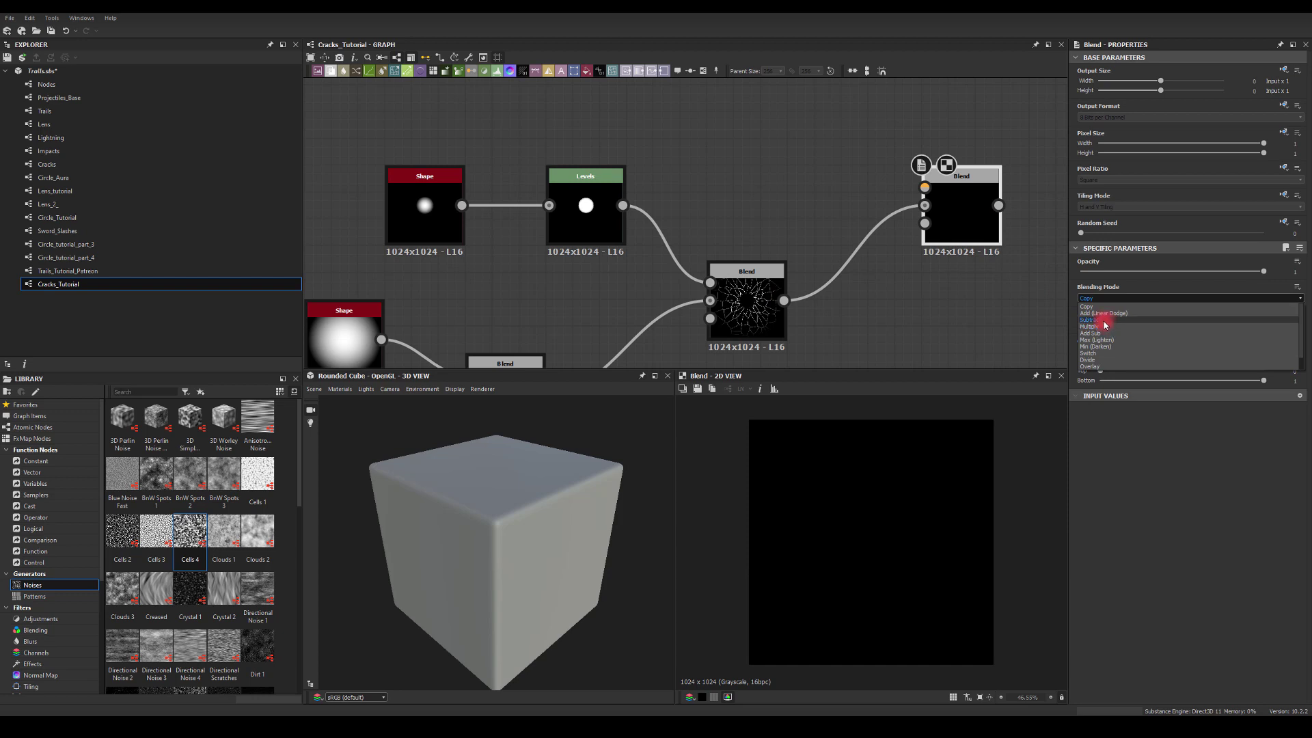
pyautogui.click(1105, 321)
# Add a Perlin Noise with a Levels node and feed it into the third Blend
pyautogui.moveTo(833, 108); pyautogui.dragTo(855, 203, button='middle')
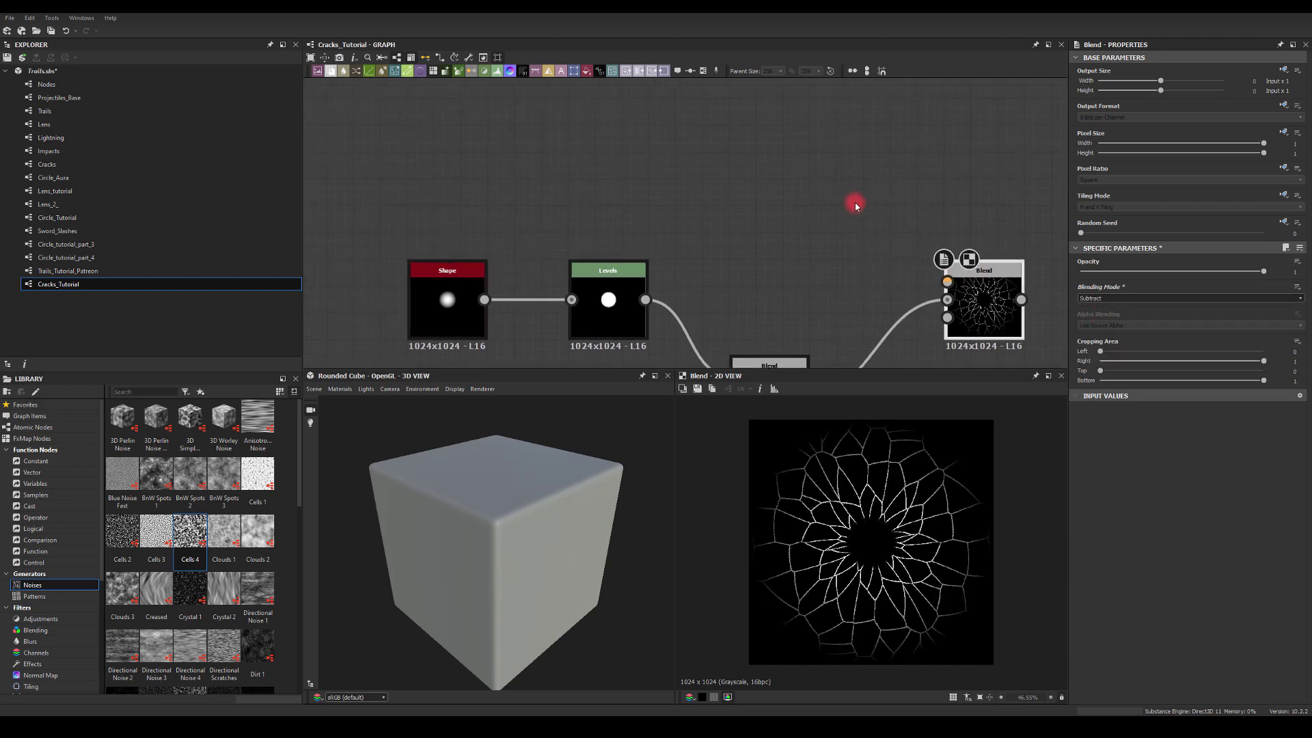
pyautogui.press('space')
pyautogui.write('per')
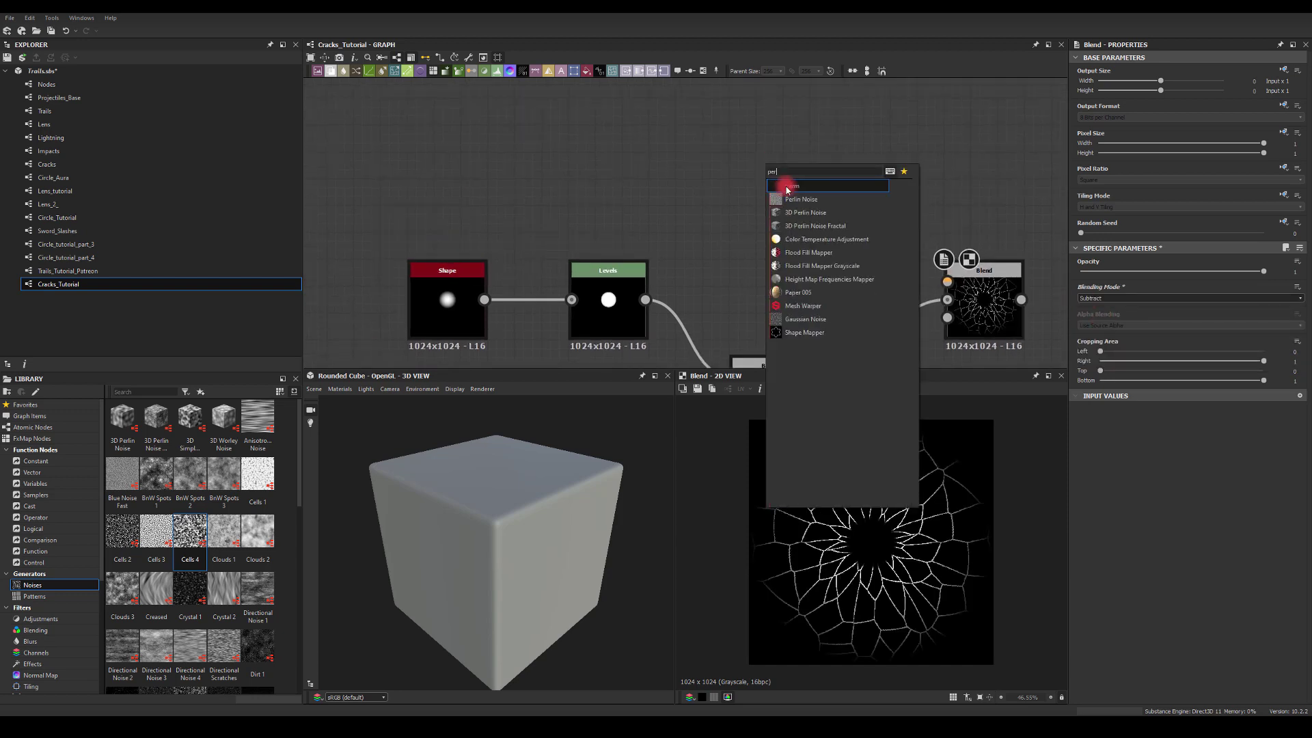
pyautogui.click(791, 199)
pyautogui.moveTo(792, 199); pyautogui.dragTo(948, 282)
pyautogui.write('le')
pyautogui.click(879, 179)
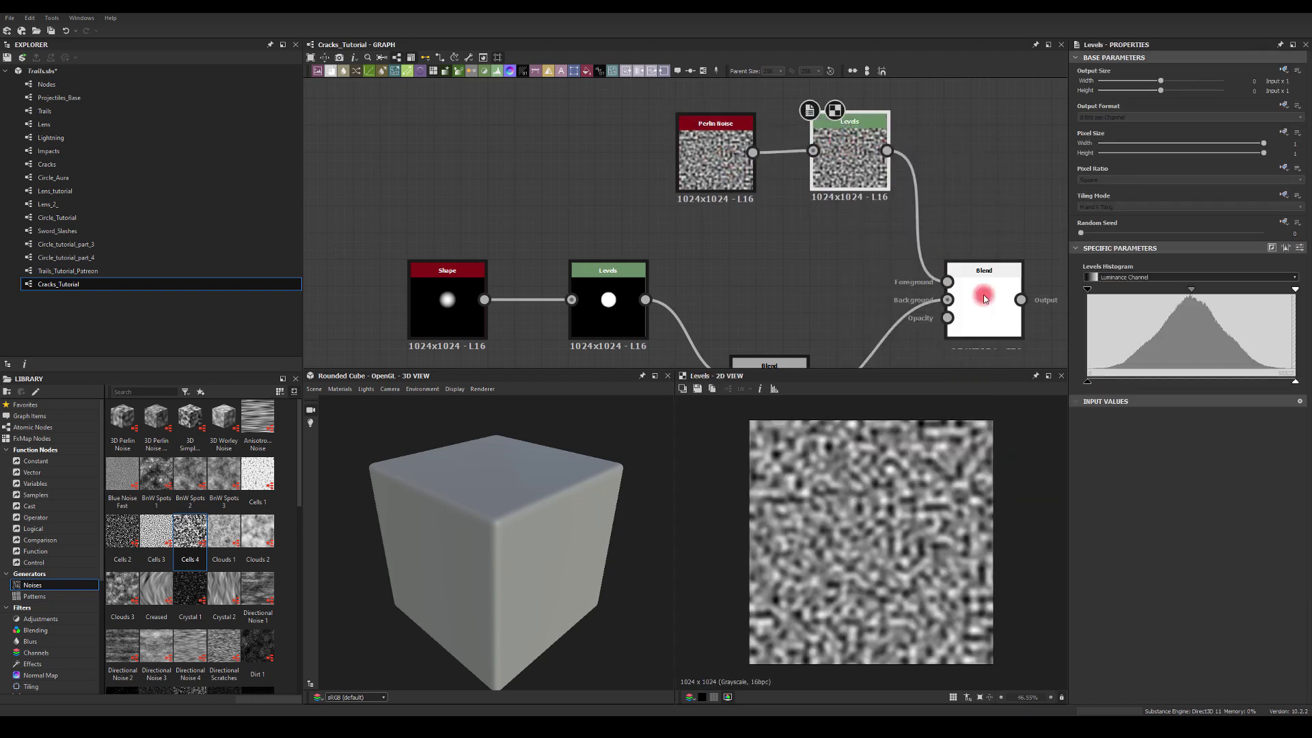
pyautogui.doubleClick(987, 293)
# Set the Perlin scale to 9 and push the noise Levels into high-contrast patches, previewing the broken cracks
pyautogui.moveTo(762, 230); pyautogui.dragTo(703, 200, button='middle')
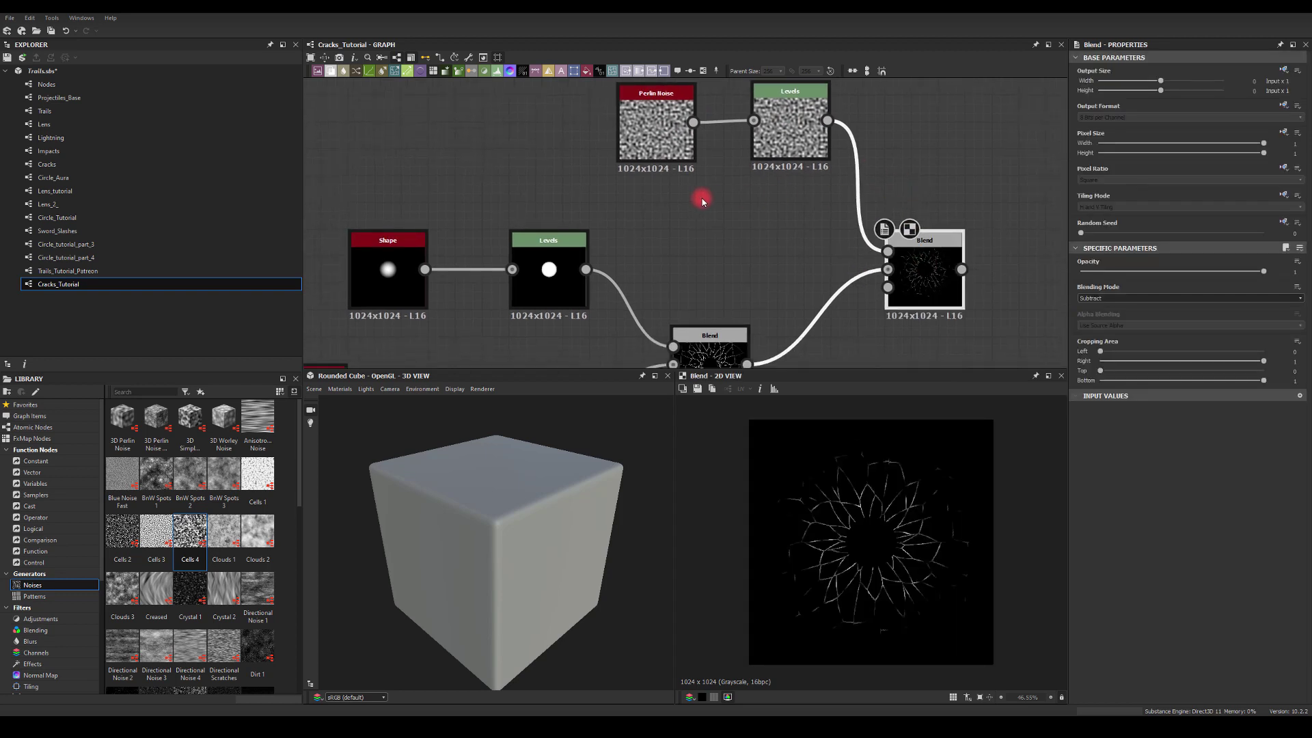
pyautogui.click(791, 126)
pyautogui.moveTo(1190, 303)
pyautogui.mouseDown()
pyautogui.moveTo(1133, 296)
pyautogui.moveTo(1184, 301)
pyautogui.moveTo(1157, 294)
pyautogui.moveTo(1168, 300)
pyautogui.mouseUp()
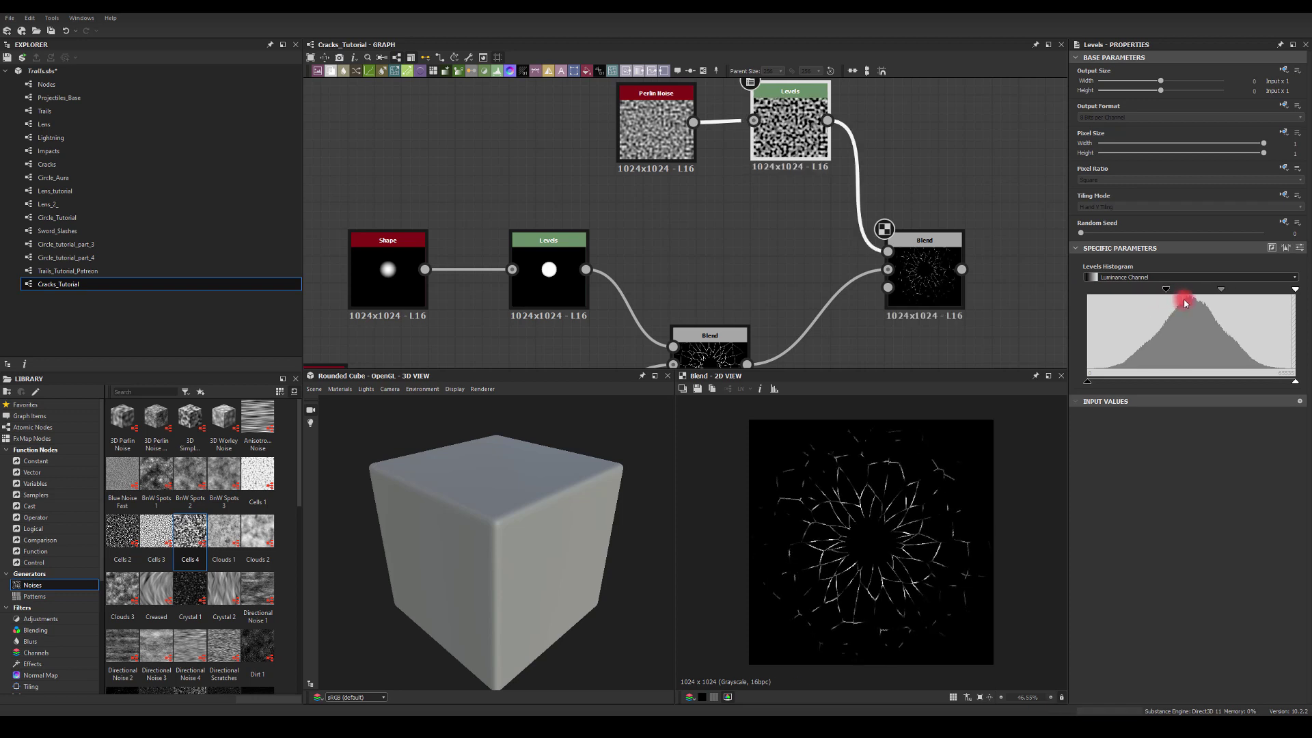
pyautogui.click(638, 121)
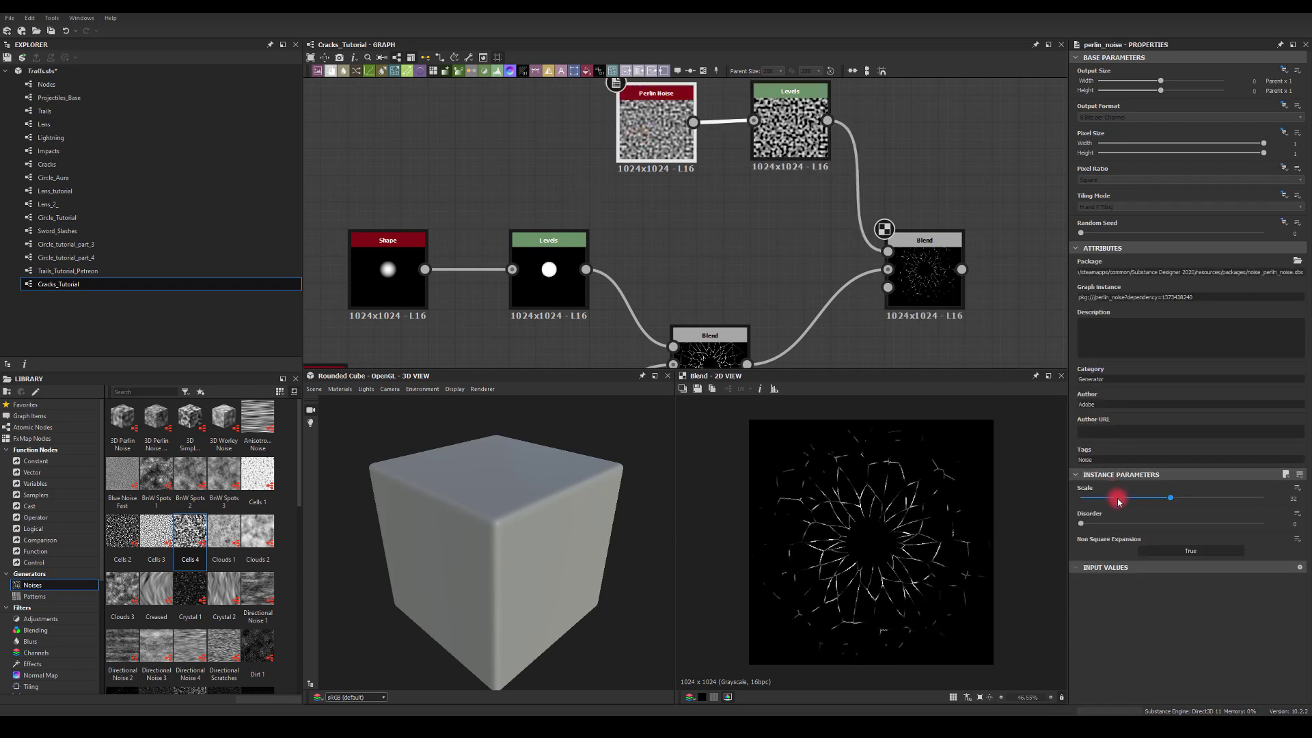
pyautogui.moveTo(1118, 501)
pyautogui.mouseDown()
pyautogui.moveTo(1080, 498)
pyautogui.moveTo(1110, 499)
pyautogui.mouseUp()
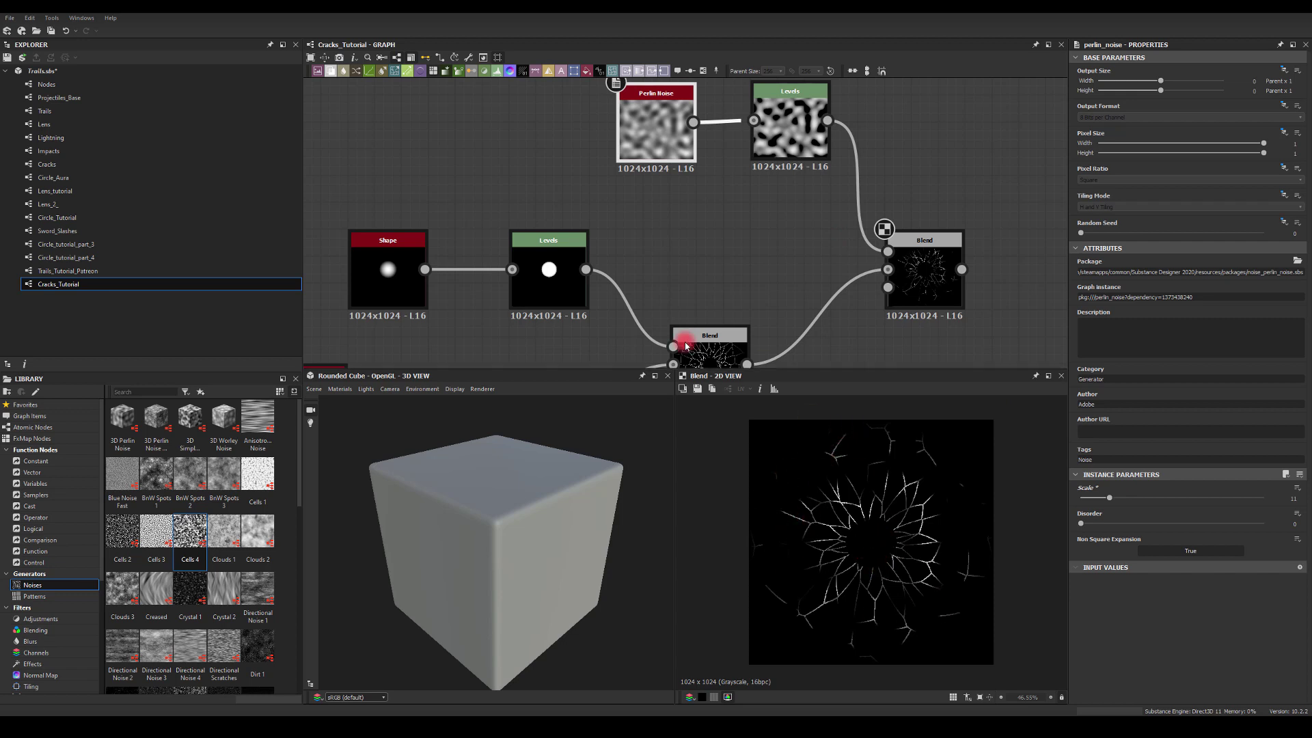
pyautogui.click(786, 127)
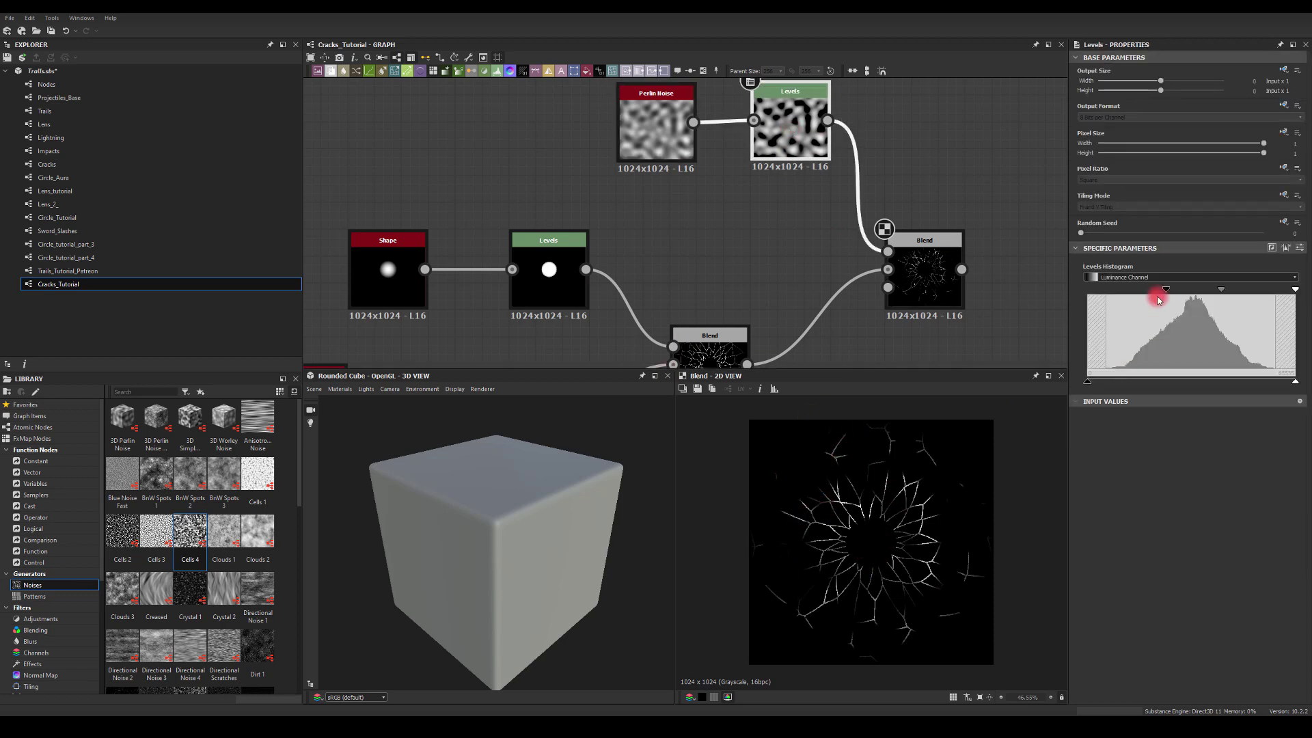
pyautogui.moveTo(1168, 293); pyautogui.dragTo(1197, 291)
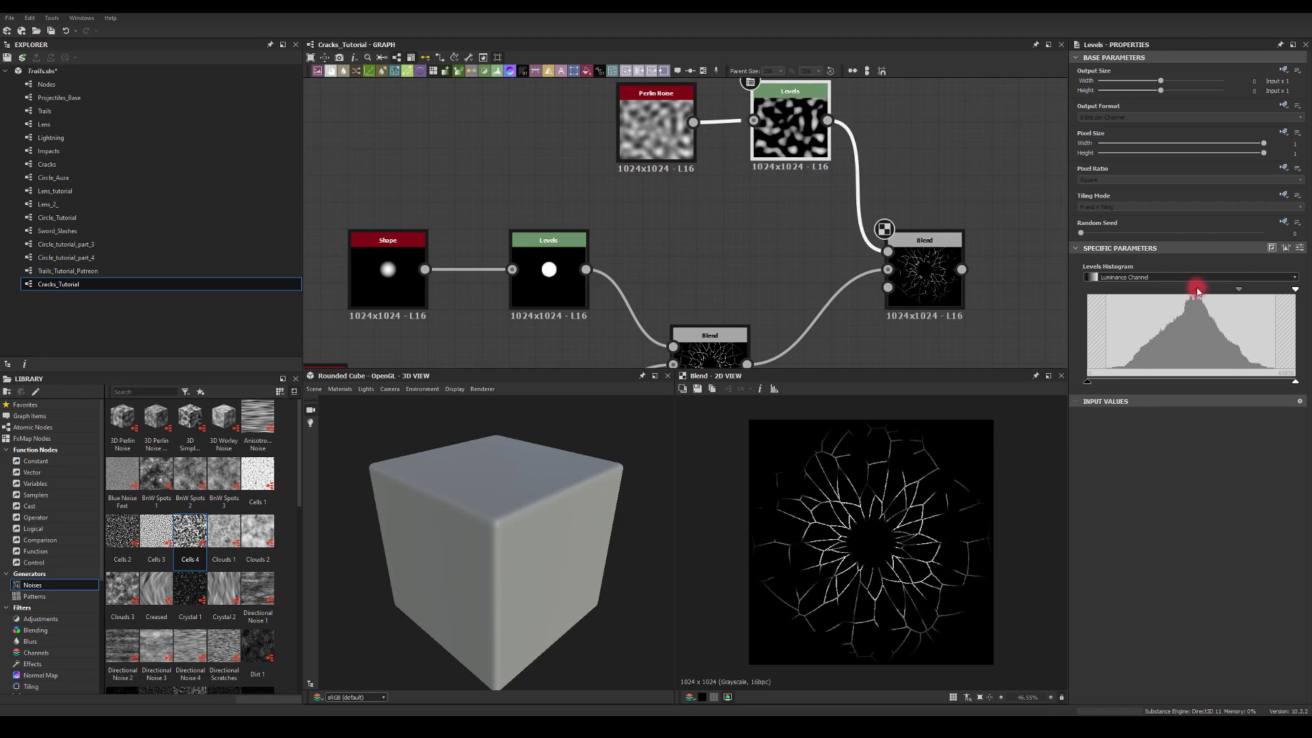
pyautogui.moveTo(1296, 291); pyautogui.dragTo(1244, 296)
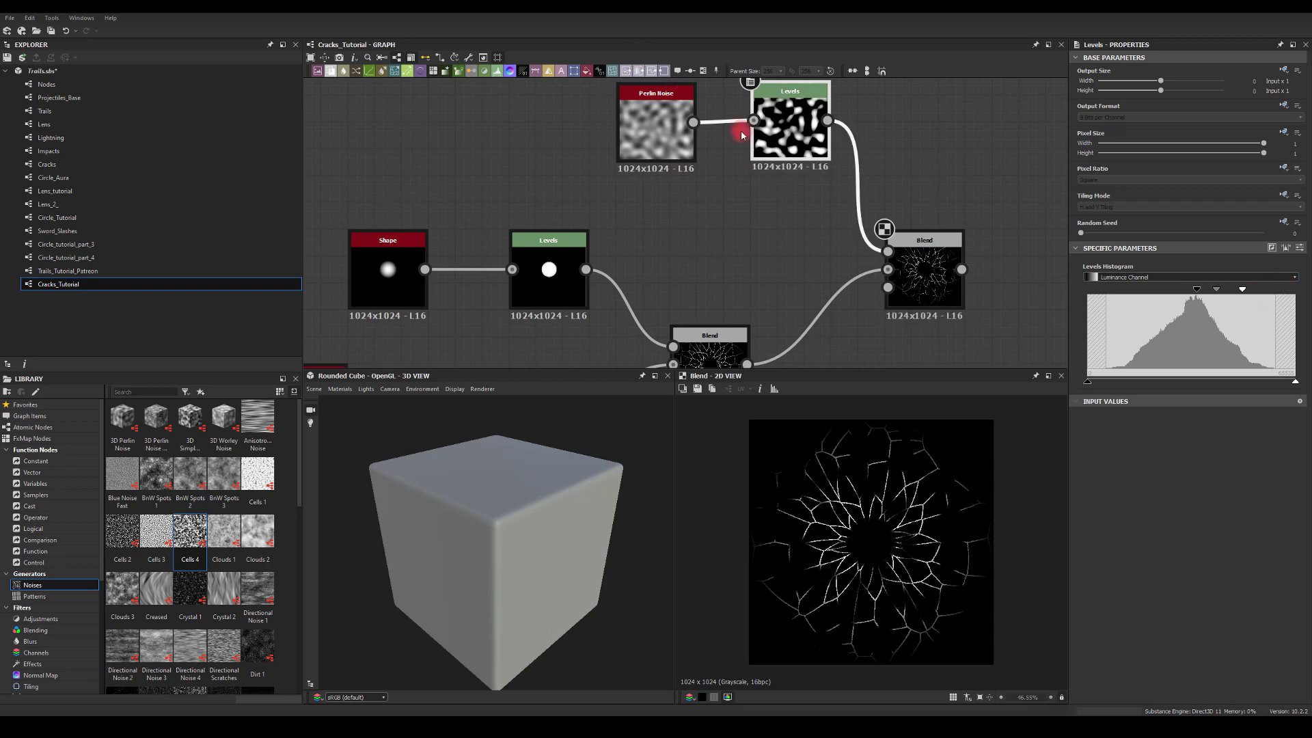
pyautogui.doubleClick(791, 132)
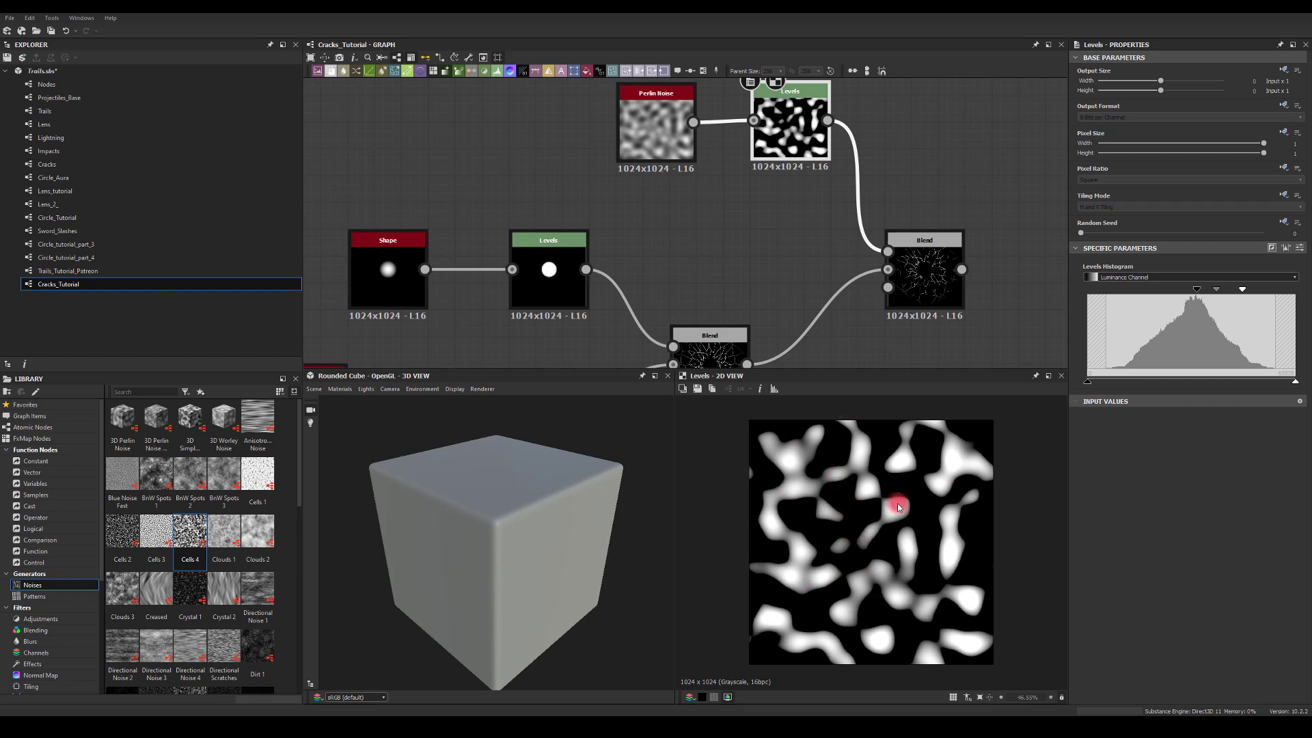
pyautogui.click(916, 268)
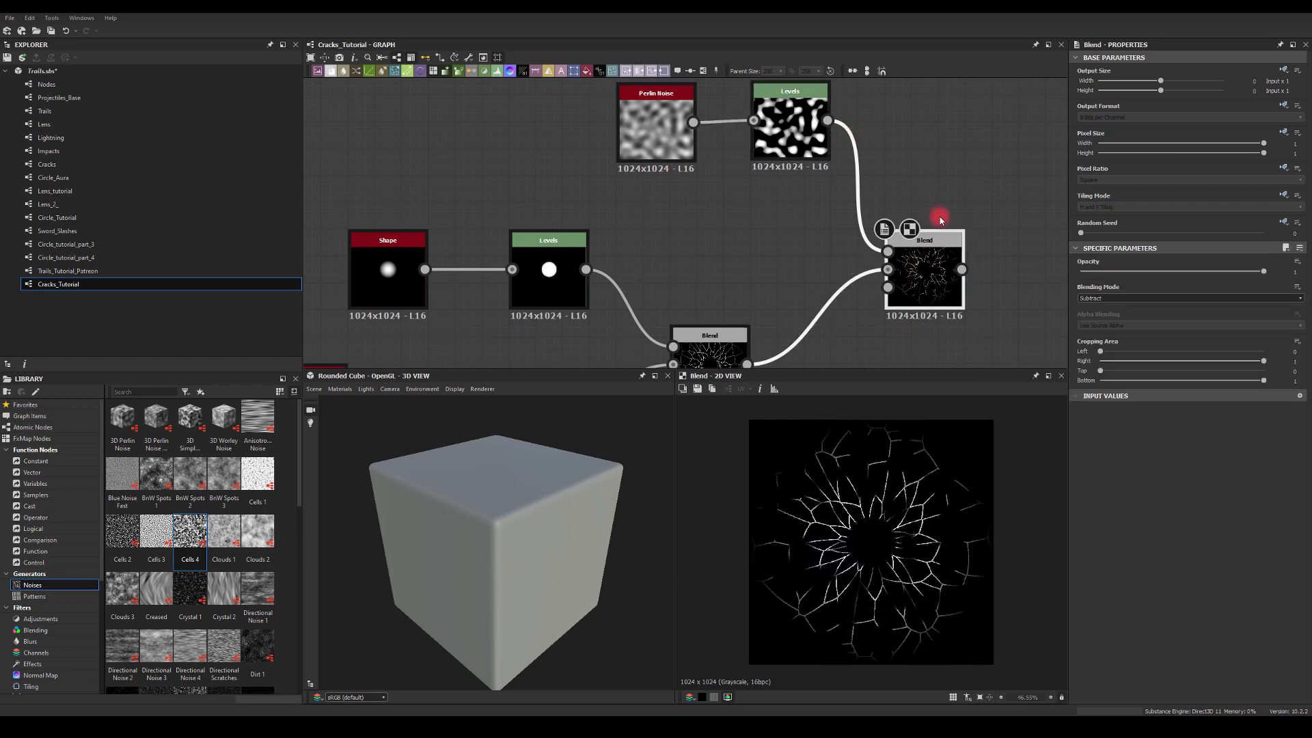
pyautogui.moveTo(995, 198); pyautogui.dragTo(802, 219, button='middle')
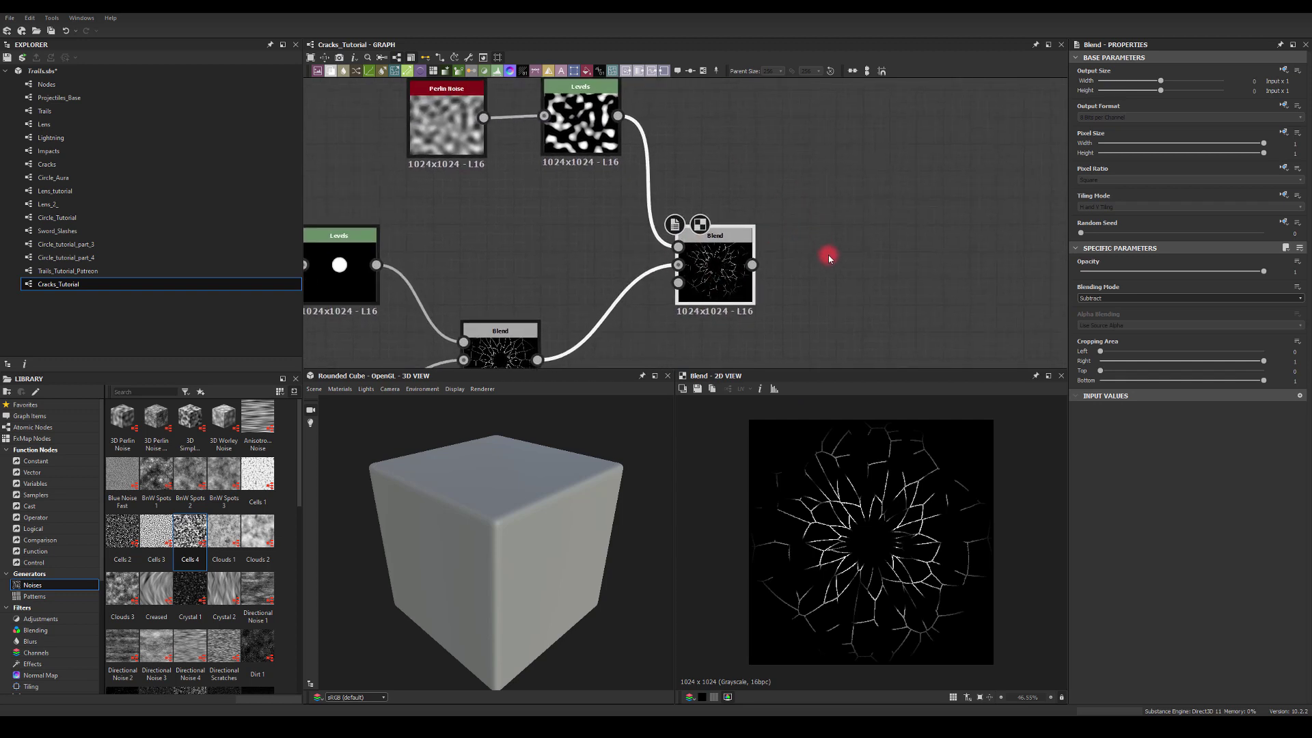
# Add a Warp node fed by the final Blend's output
pyautogui.moveTo(752, 265); pyautogui.dragTo(922, 275)
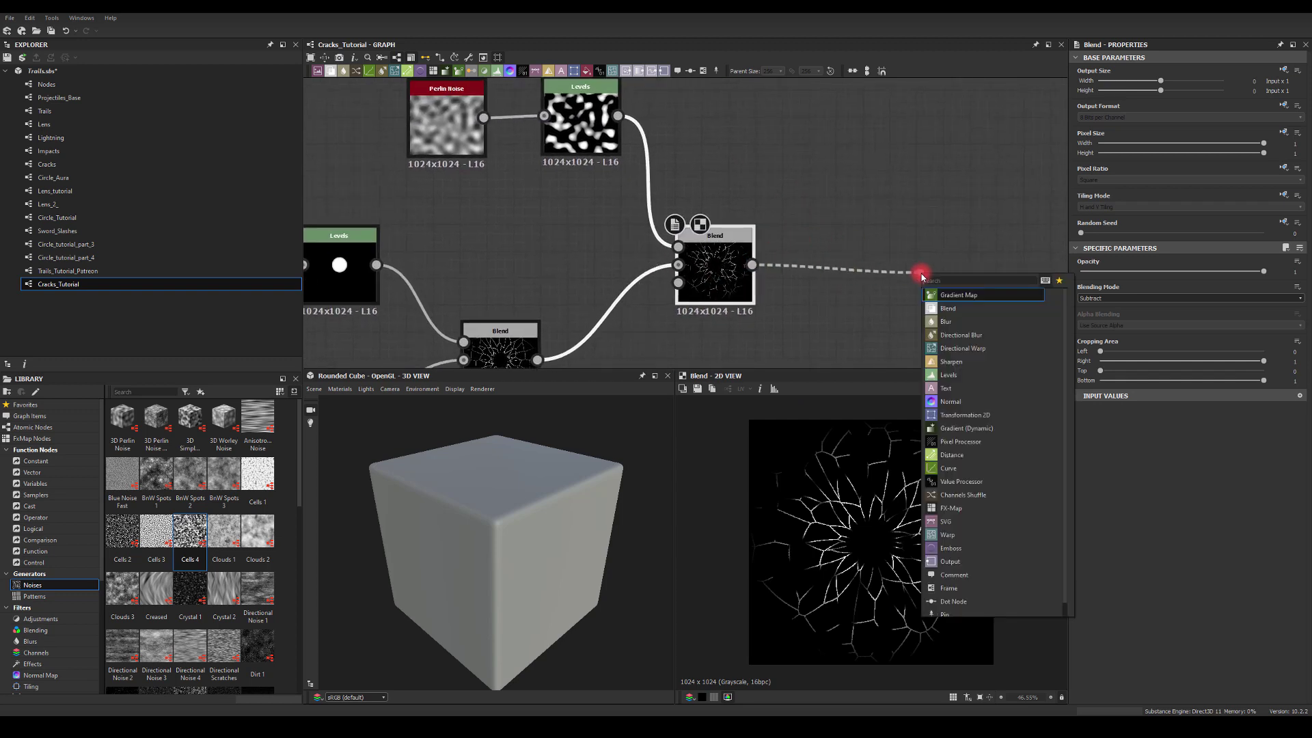
pyautogui.write('wa')
pyautogui.click(943, 295)
pyautogui.moveTo(957, 272); pyautogui.dragTo(931, 164, button='middle')
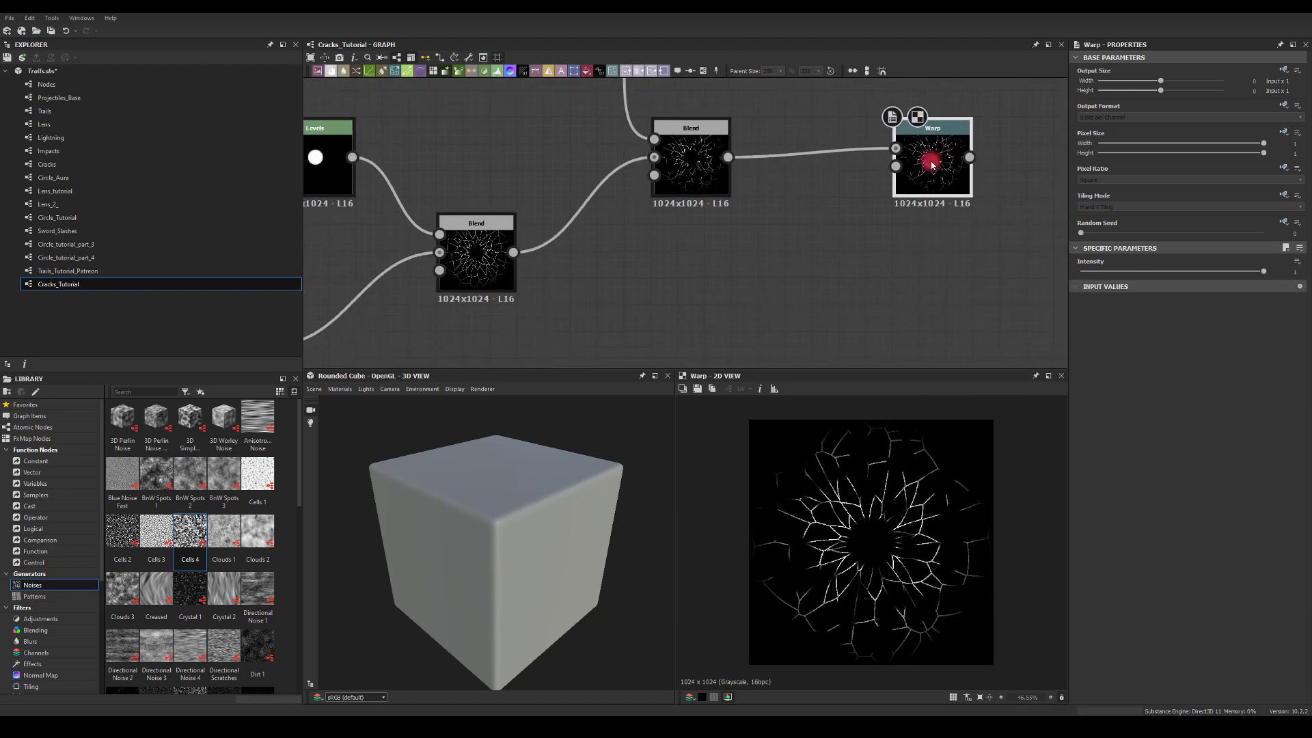
pyautogui.moveTo(930, 164); pyautogui.dragTo(919, 240)
pyautogui.moveTo(779, 310); pyautogui.dragTo(788, 203, button='middle')
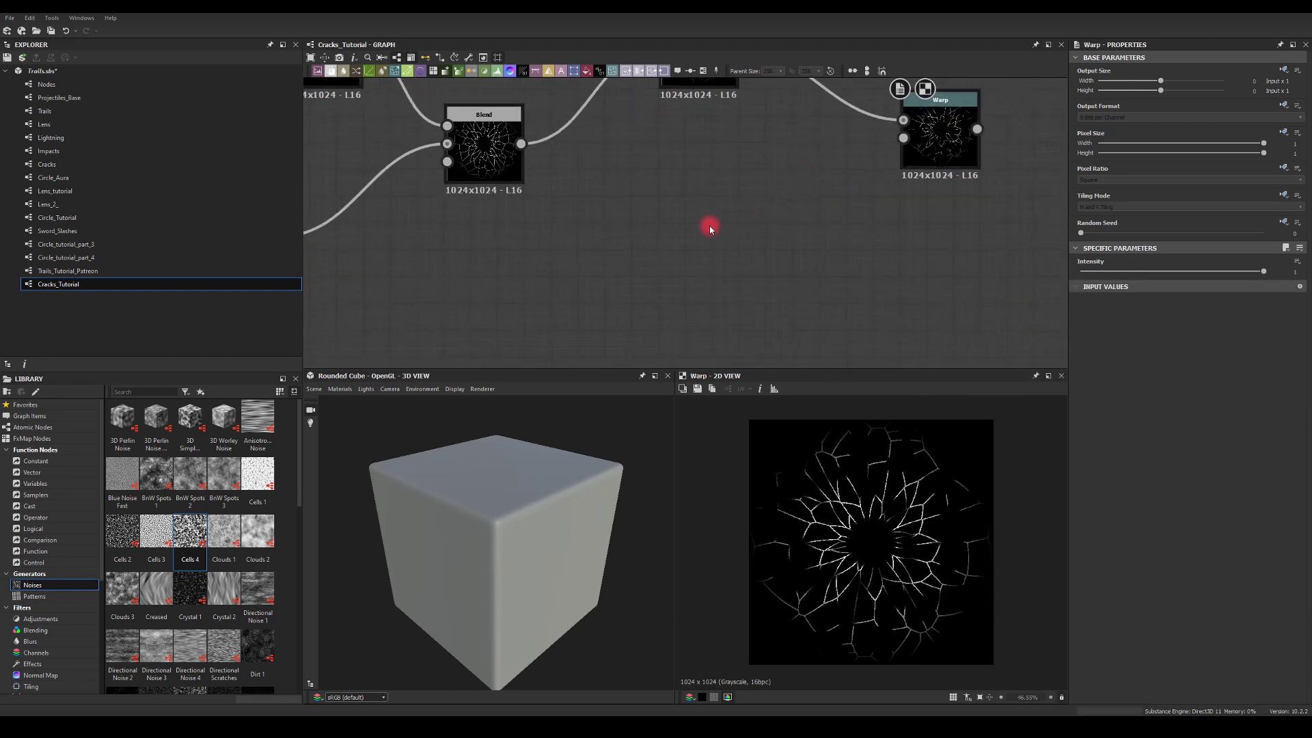
# Drive the Warp's gradient input with Cells 4 through a Blur HQ Grayscale node
pyautogui.moveTo(190, 531); pyautogui.dragTo(839, 205)
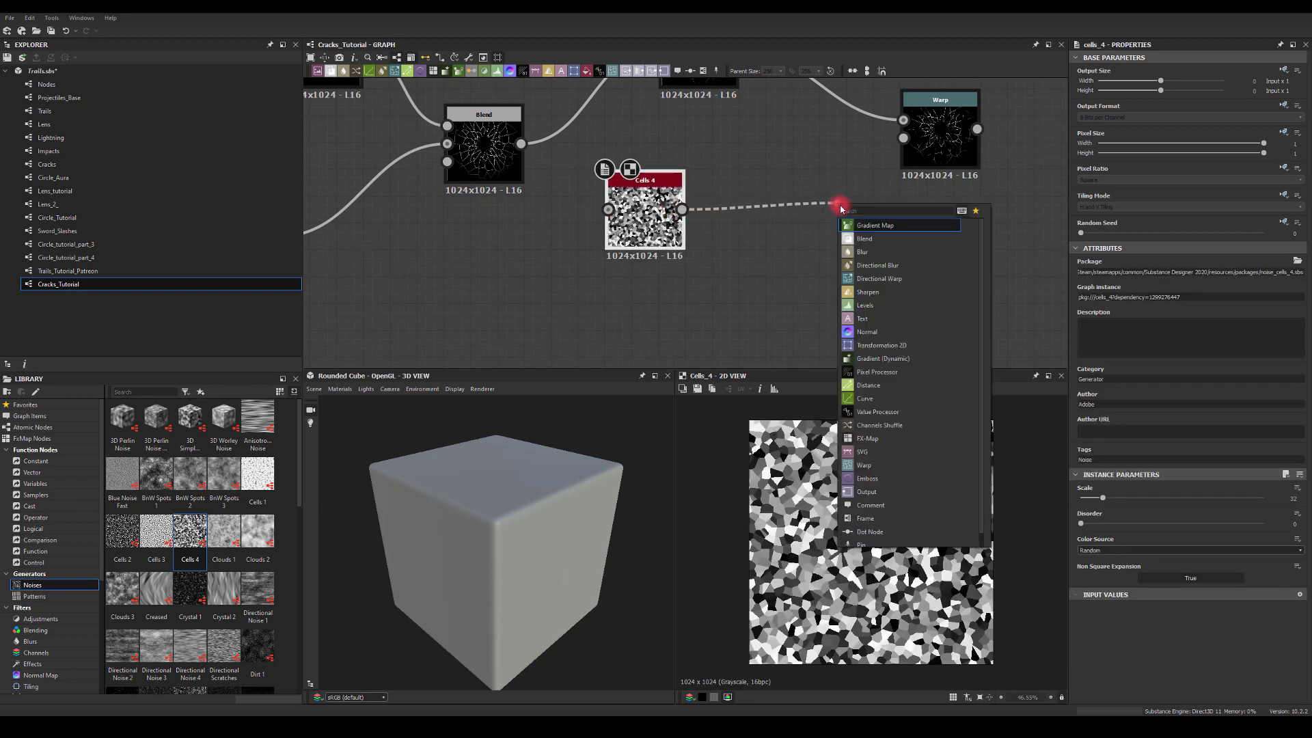
pyautogui.write('bl')
pyautogui.click(868, 251)
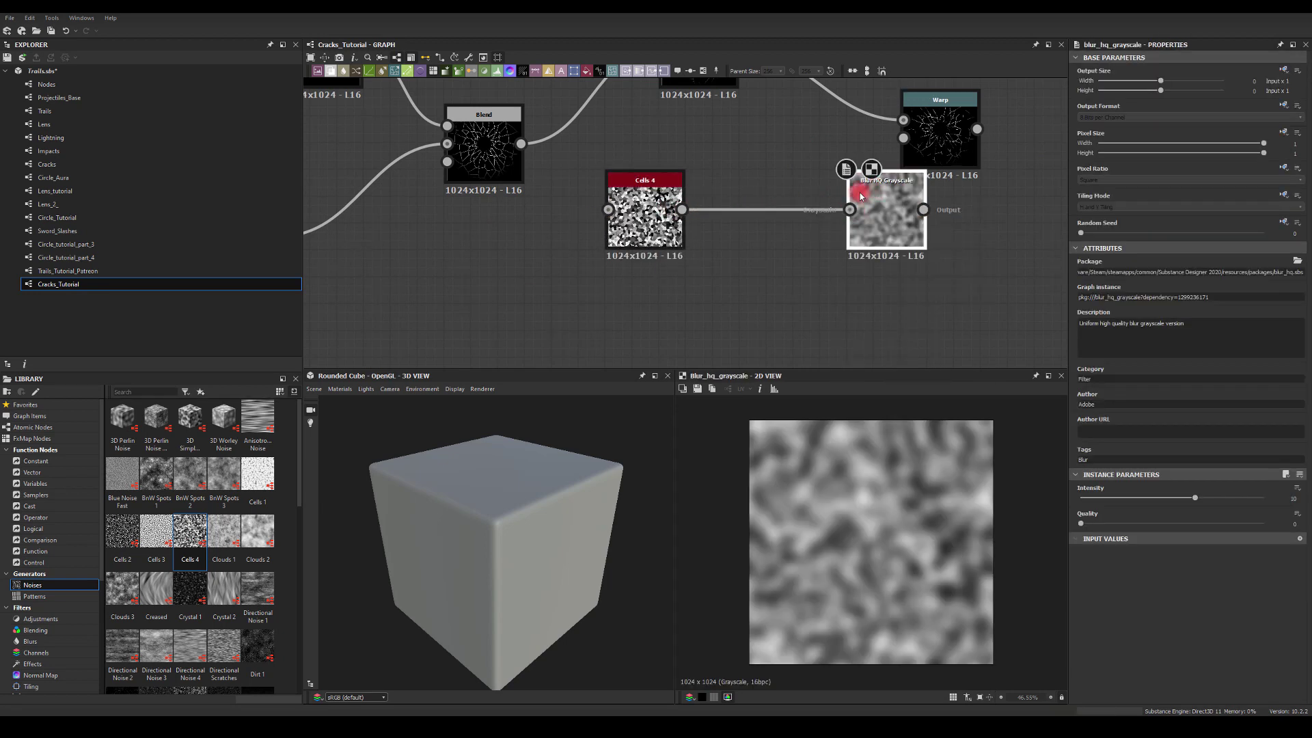
pyautogui.moveTo(861, 197); pyautogui.dragTo(904, 138)
pyautogui.click(947, 143)
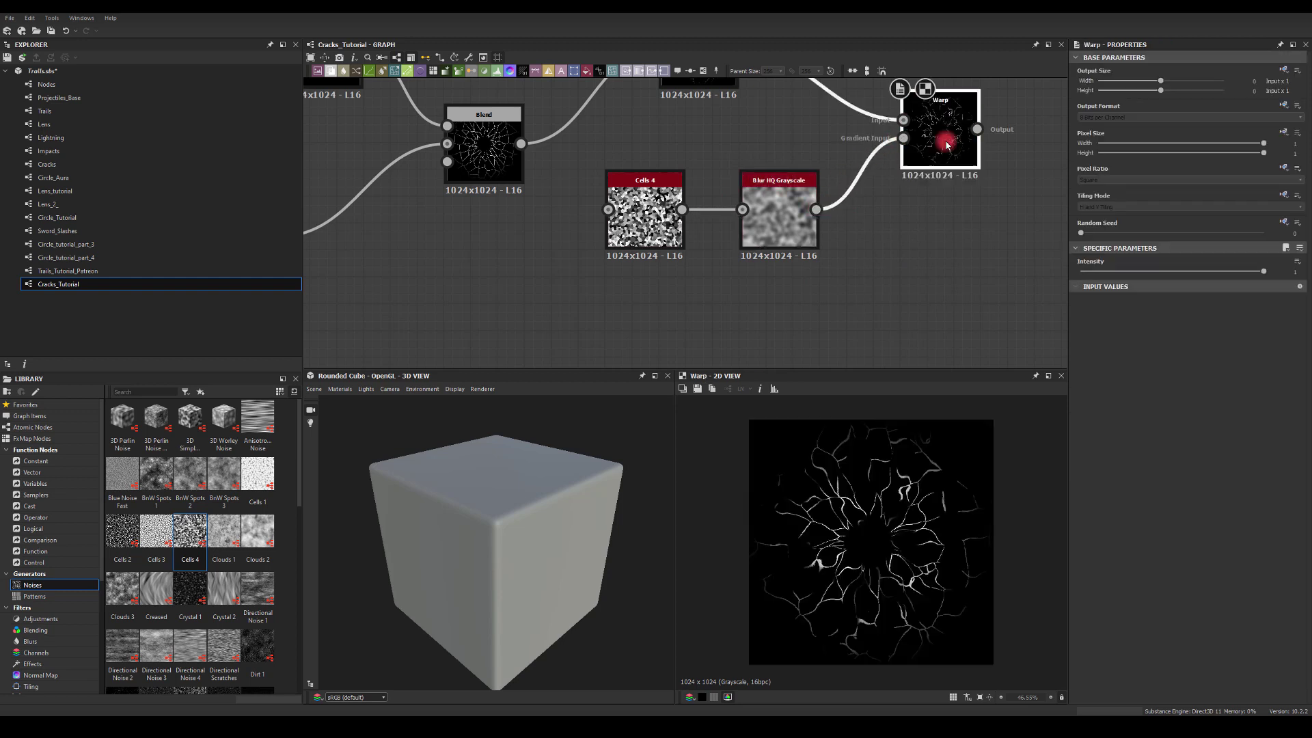
# Try the blur at 0, warp intensity 0.02, then blur the cells to 3.58
pyautogui.click(754, 206)
pyautogui.moveTo(863, 275); pyautogui.dragTo(855, 305, button='middle')
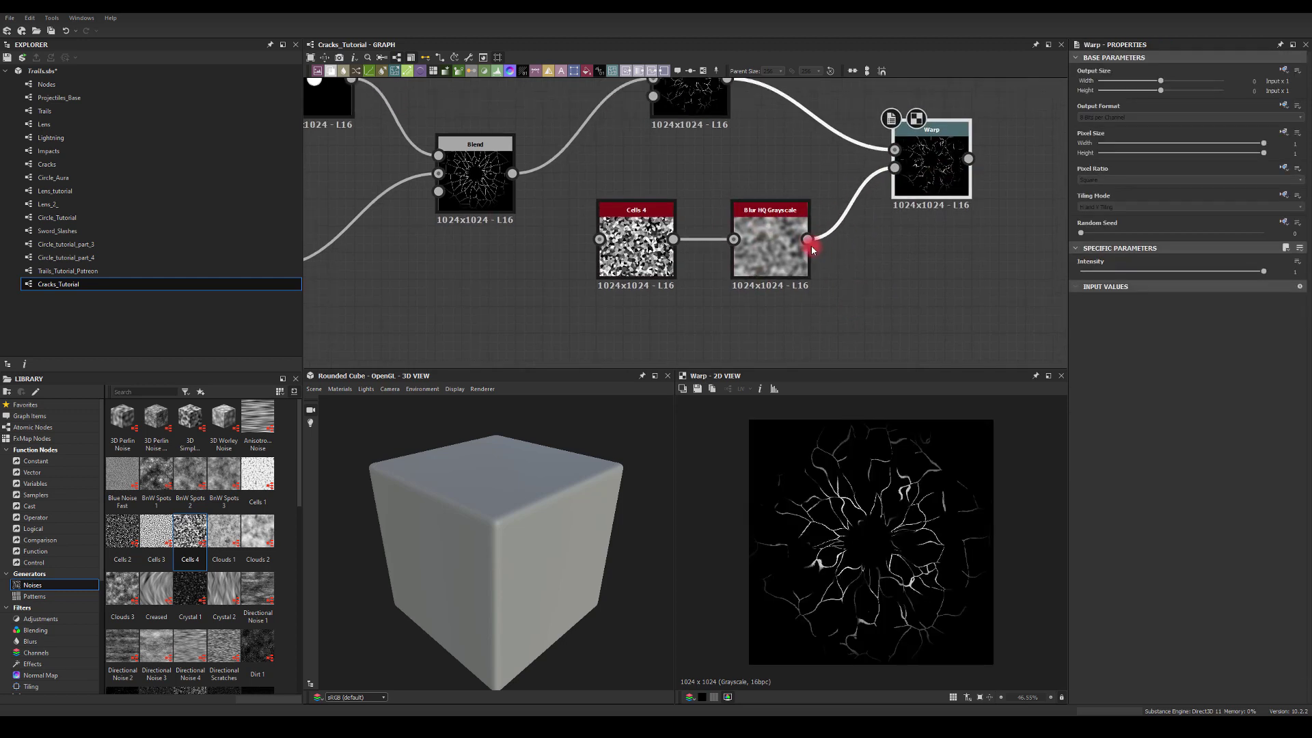
pyautogui.click(779, 238)
pyautogui.moveTo(1180, 499); pyautogui.dragTo(1080, 512)
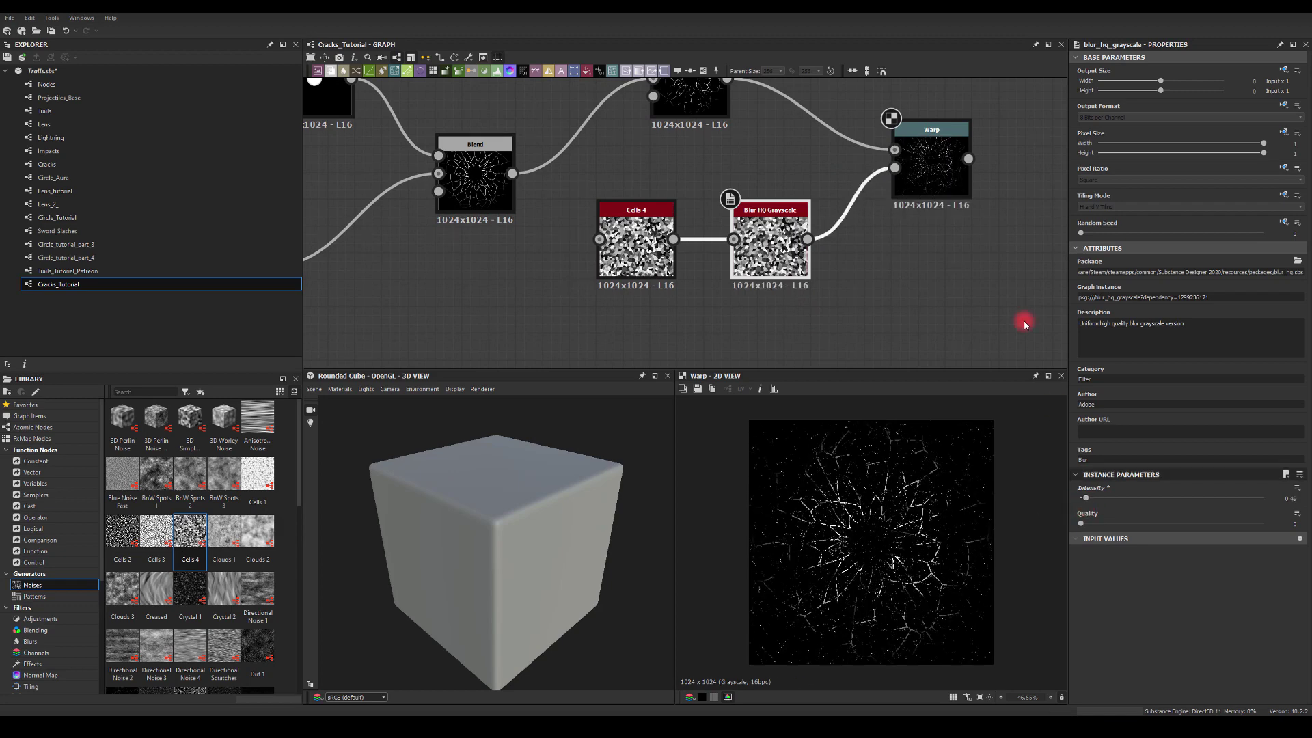
pyautogui.click(932, 158)
pyautogui.moveTo(1123, 273); pyautogui.dragTo(1086, 282)
pyautogui.click(786, 257)
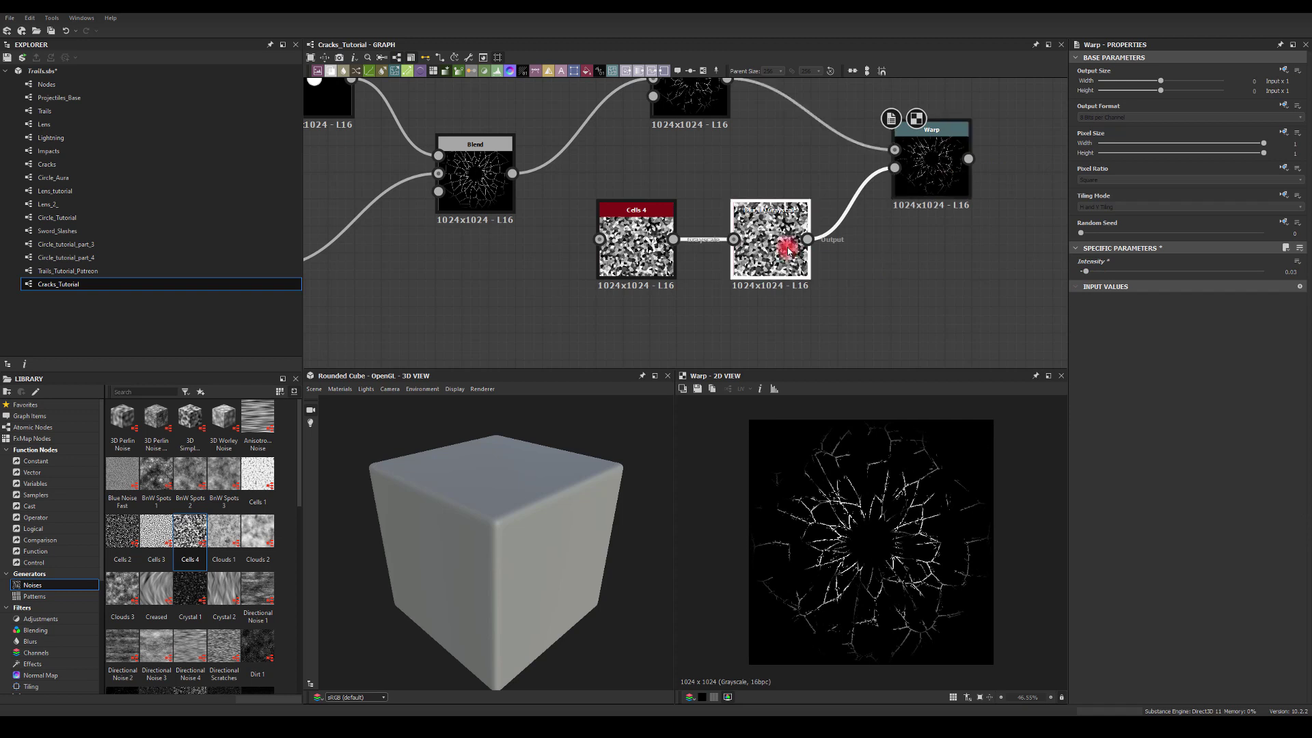
pyautogui.moveTo(1088, 502); pyautogui.dragTo(1121, 499)
# Raise the warp intensity to 0.06 then 0.08, and reduce the blur to 2.15
pyautogui.scroll(3, 818, 313)
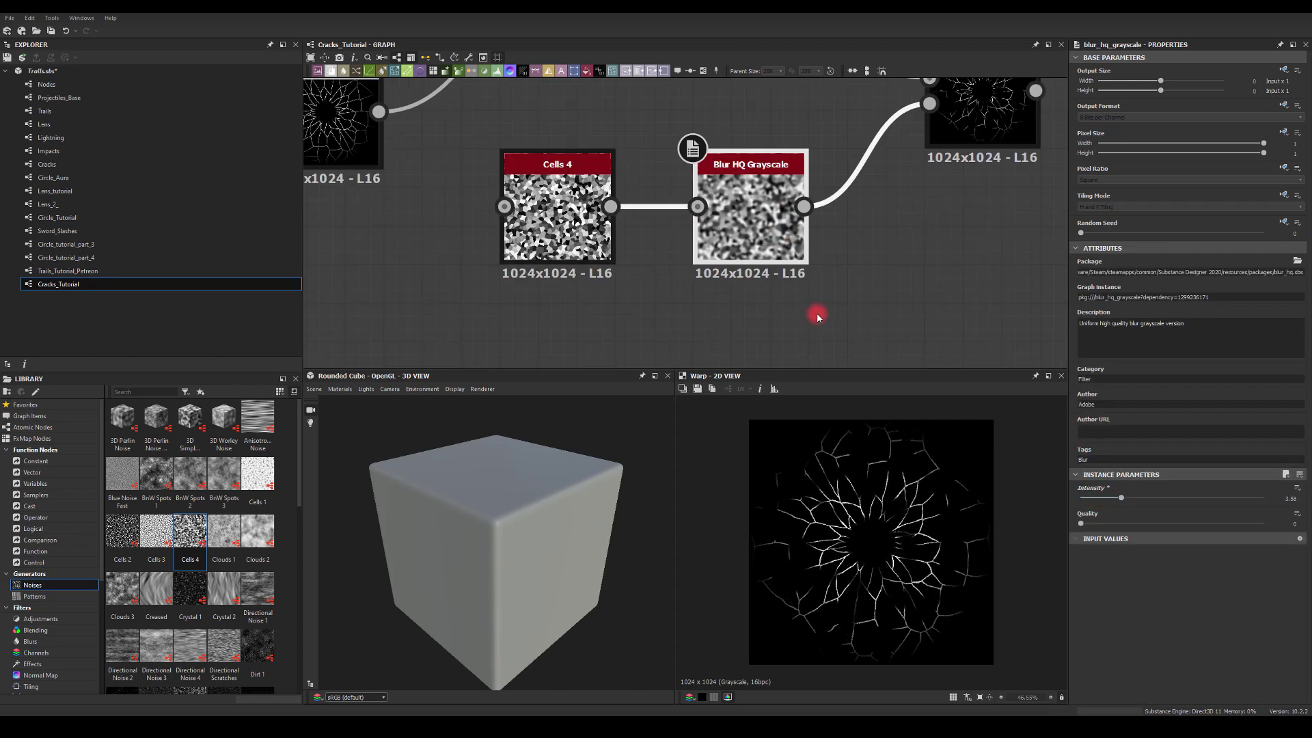
pyautogui.doubleClick(536, 219)
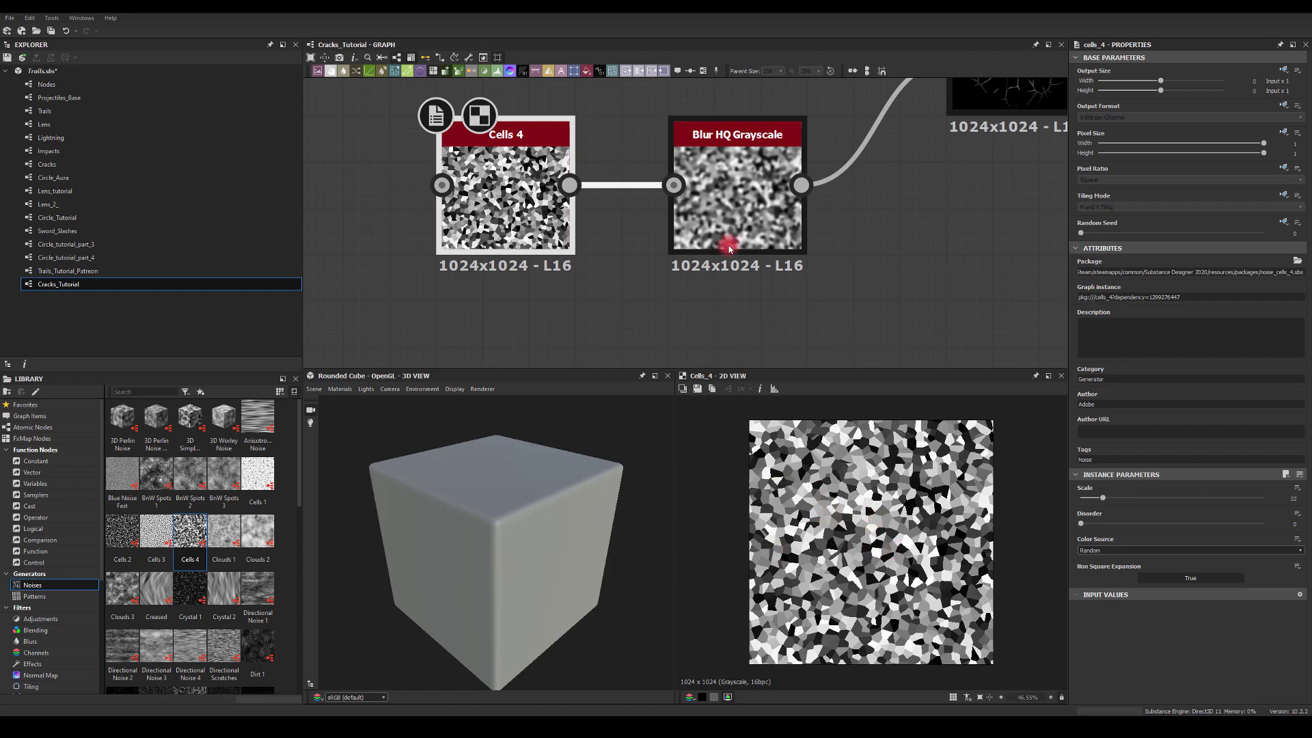
pyautogui.moveTo(919, 169); pyautogui.dragTo(844, 273, button='middle')
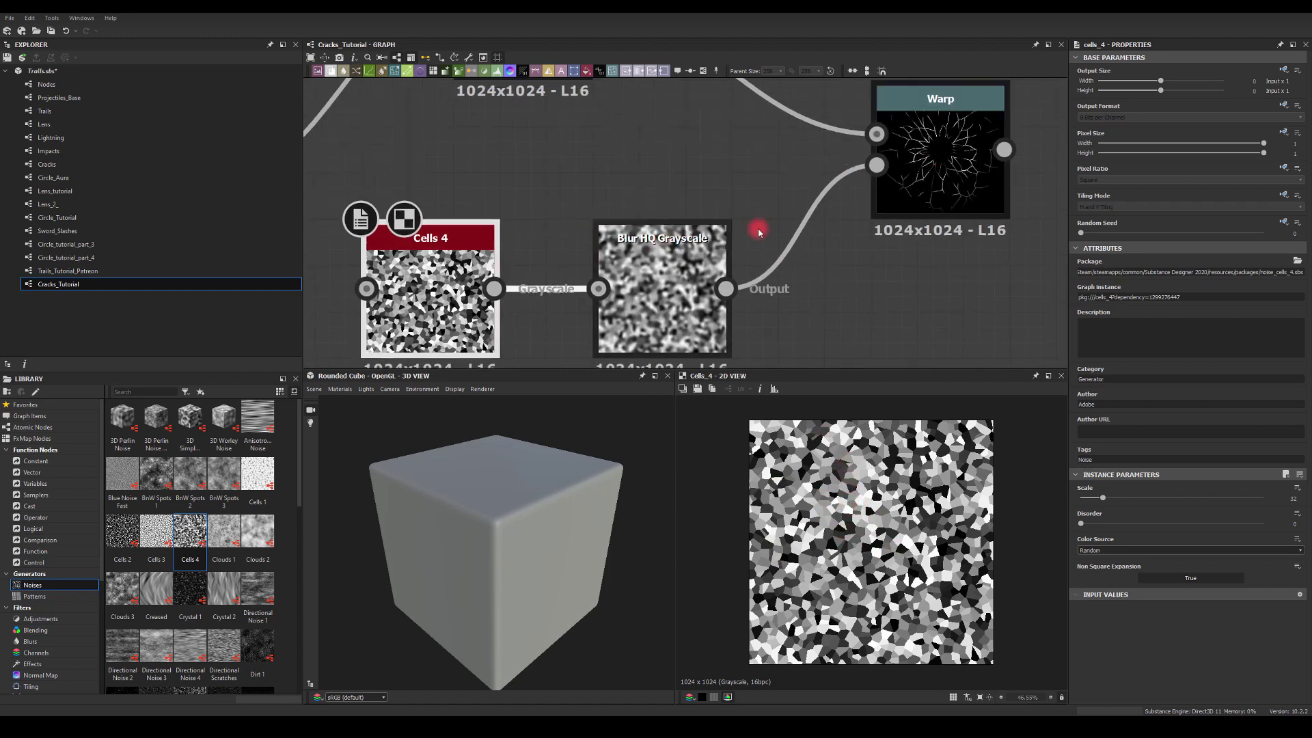
pyautogui.doubleClick(914, 182)
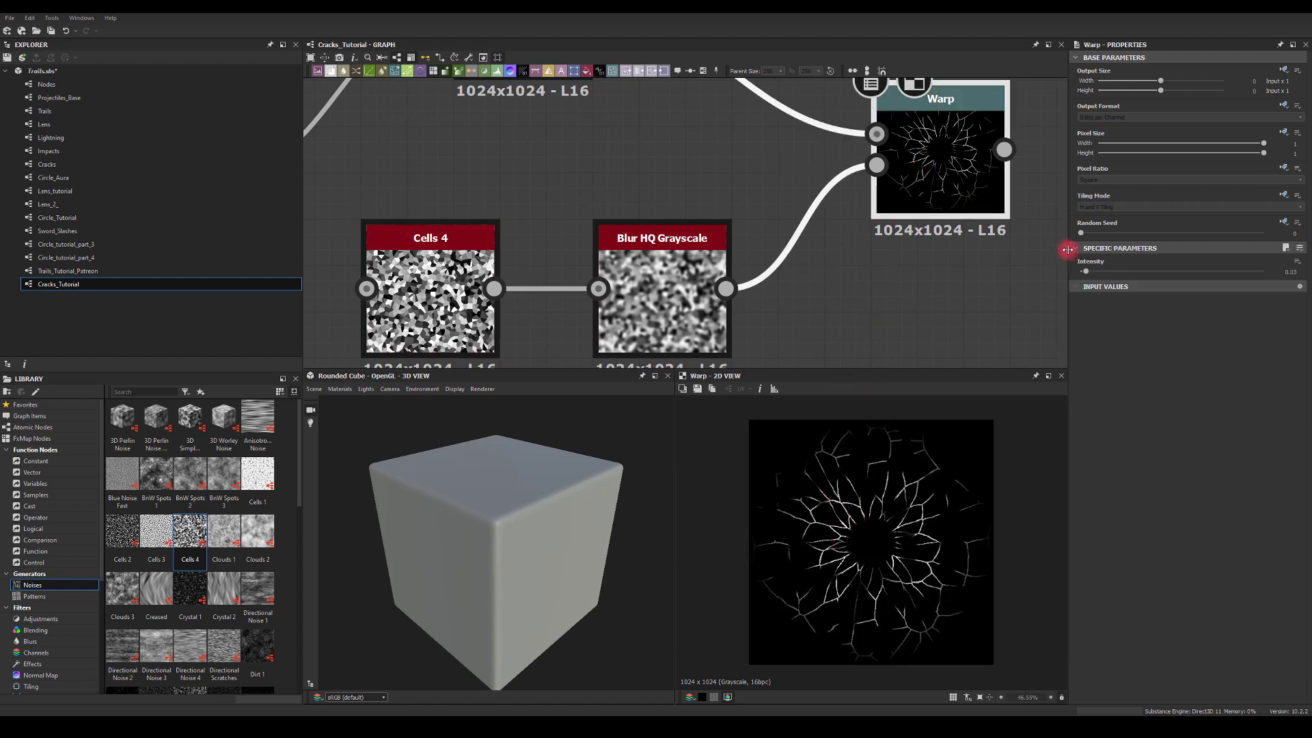
pyautogui.moveTo(1087, 275); pyautogui.dragTo(1091, 276)
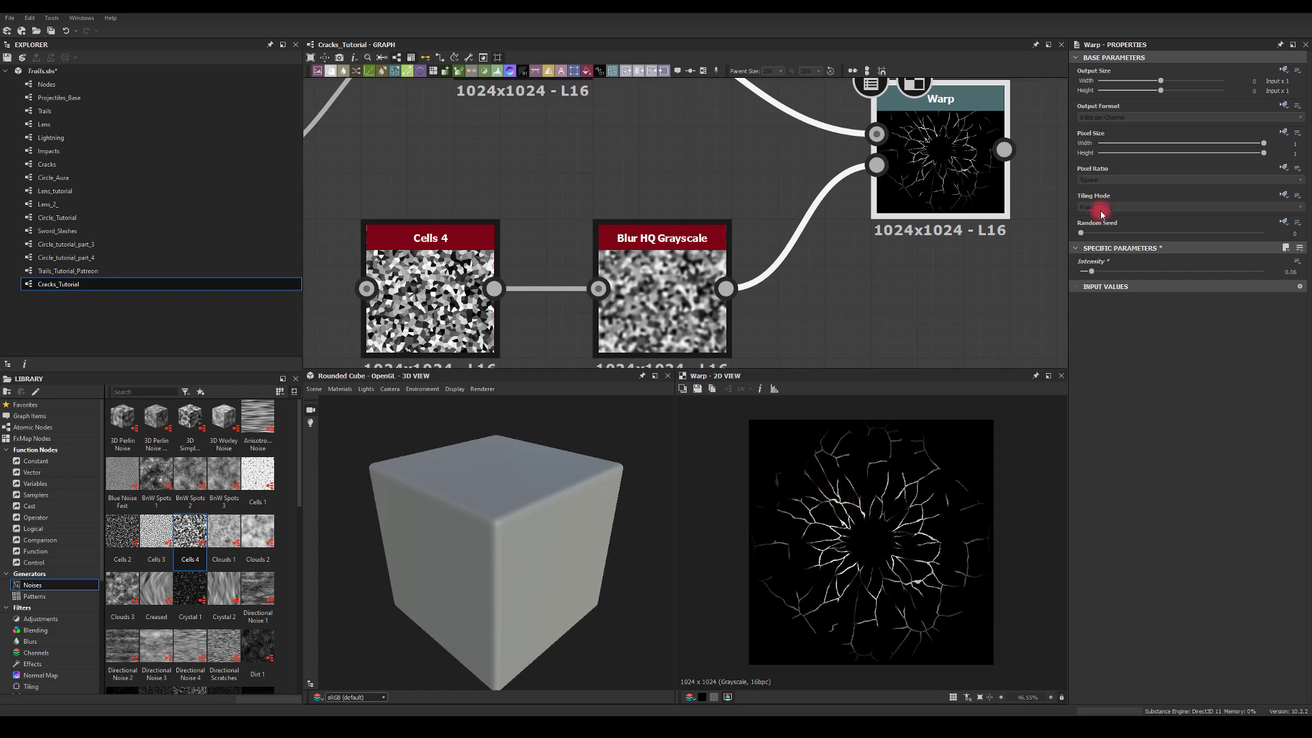
pyautogui.moveTo(1092, 272); pyautogui.dragTo(1089, 273)
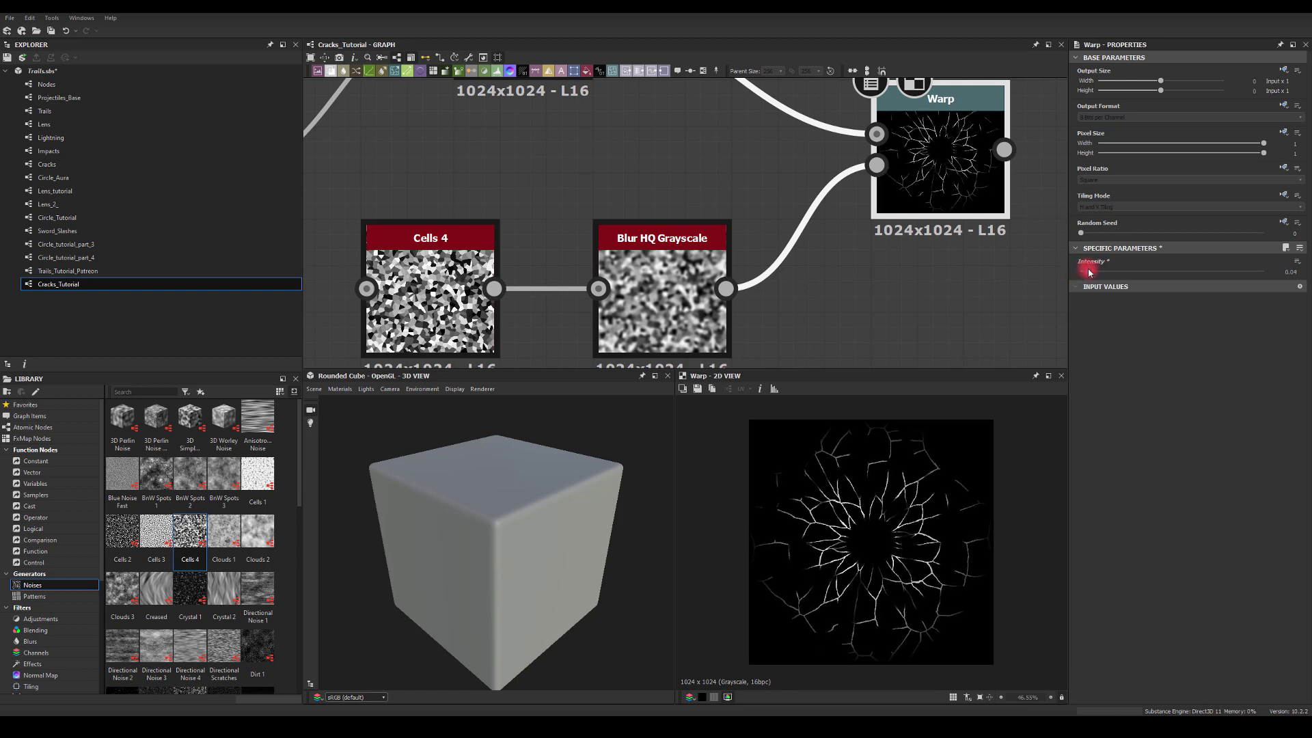
pyautogui.click(667, 264)
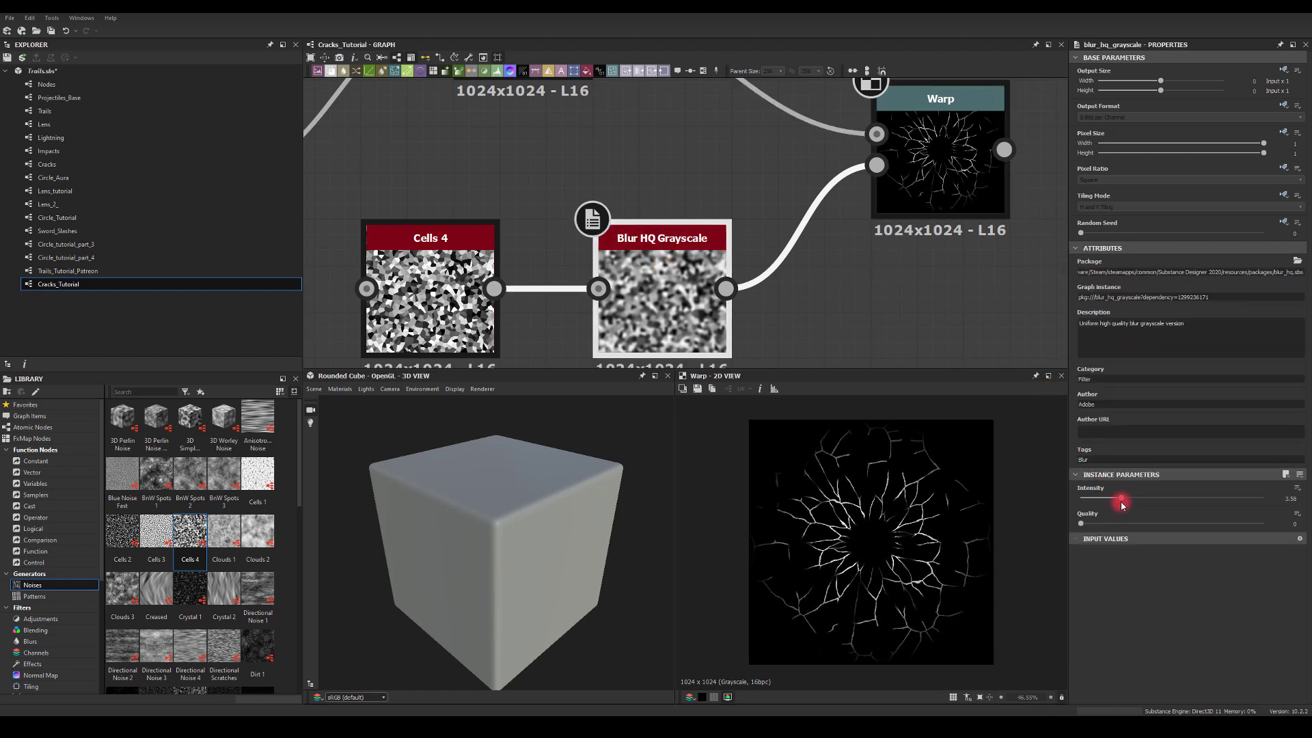
pyautogui.moveTo(1116, 498); pyautogui.dragTo(1106, 494)
# Enlarge the Cells 4 pattern to scale 17 and settle the warp intensity around 0.05
pyautogui.click(946, 123)
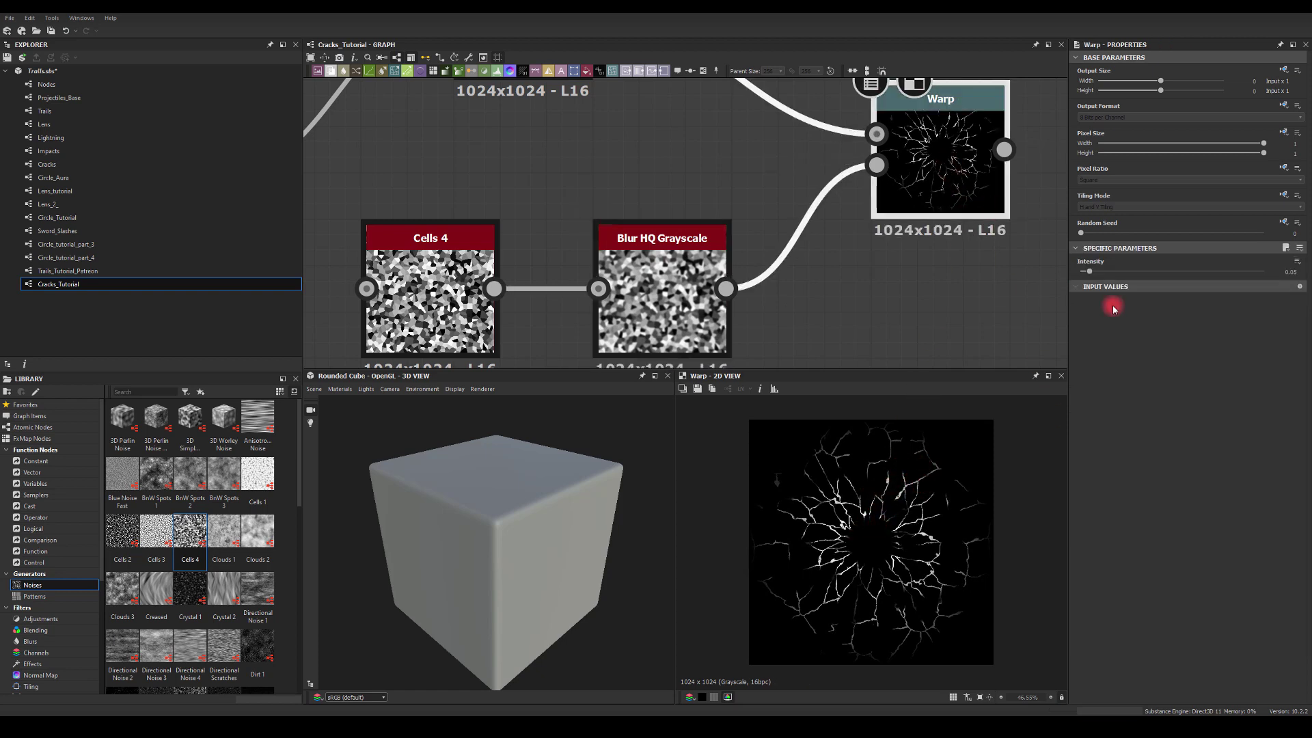
pyautogui.moveTo(1090, 271); pyautogui.dragTo(1086, 272)
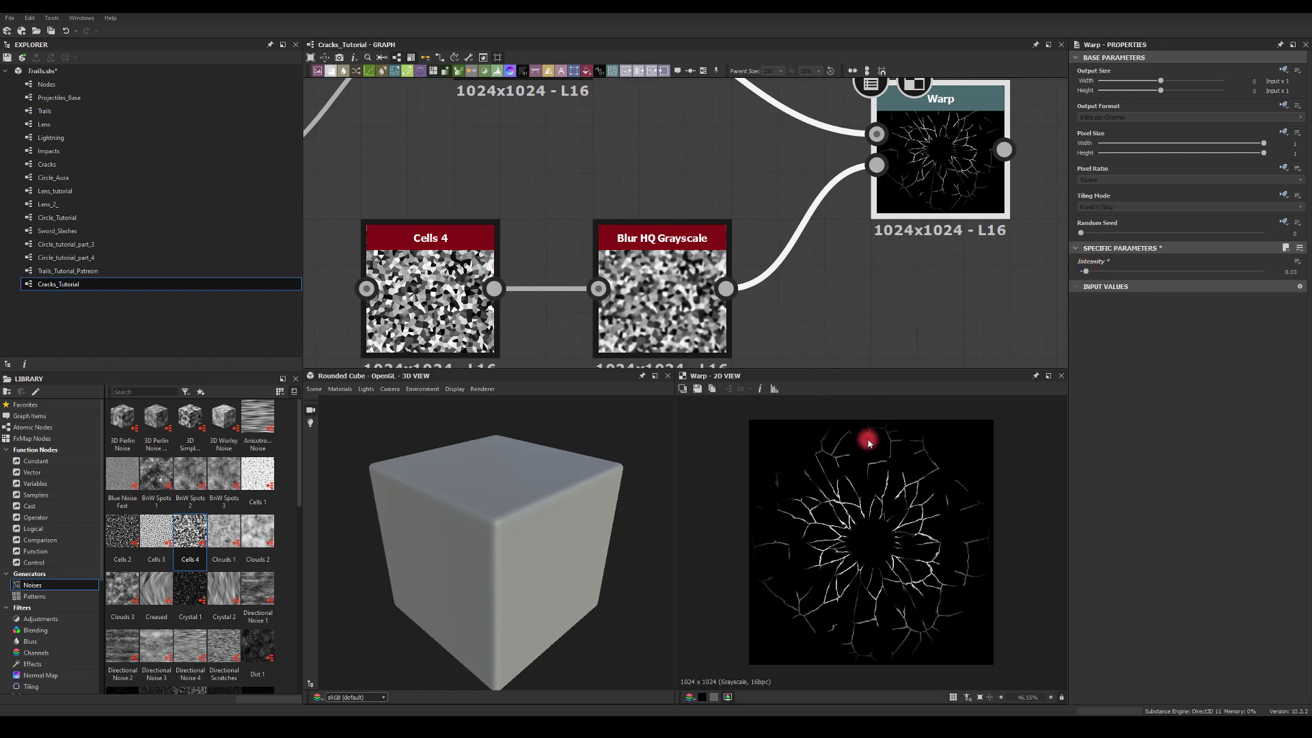
pyautogui.click(439, 280)
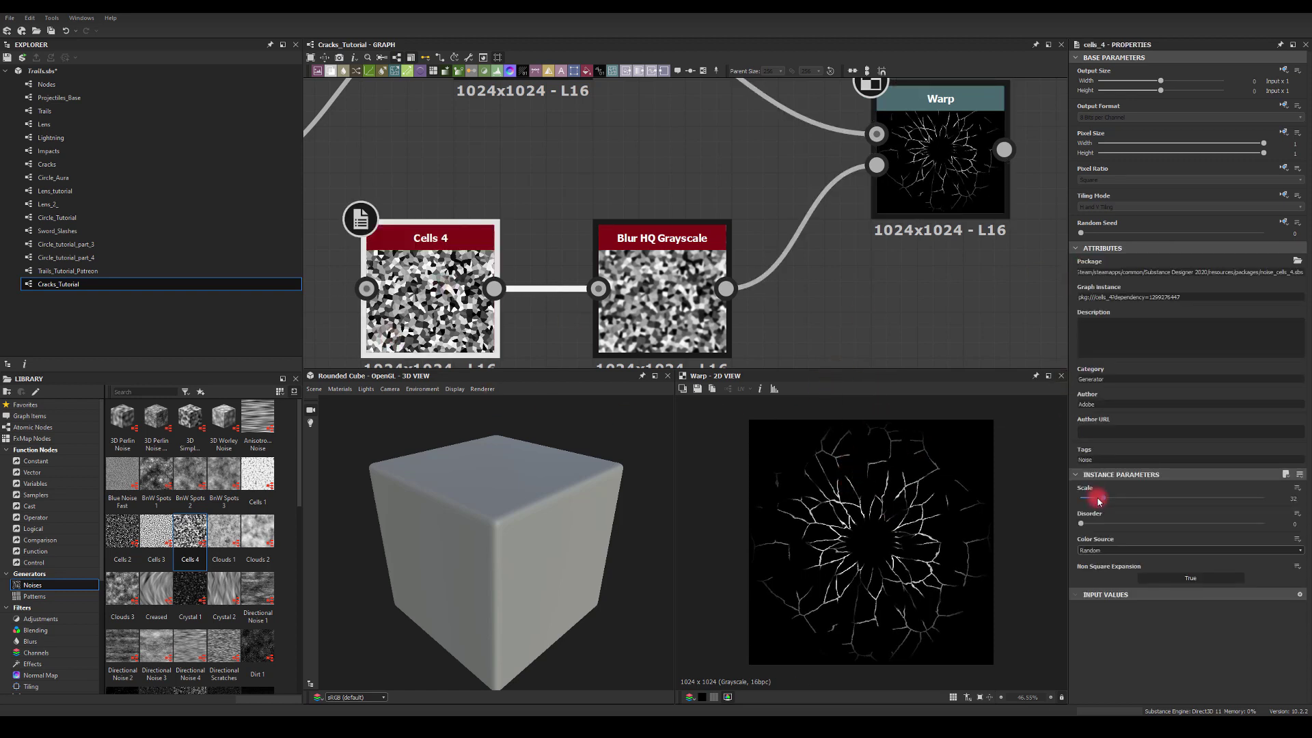
pyautogui.moveTo(1103, 501); pyautogui.dragTo(1089, 498)
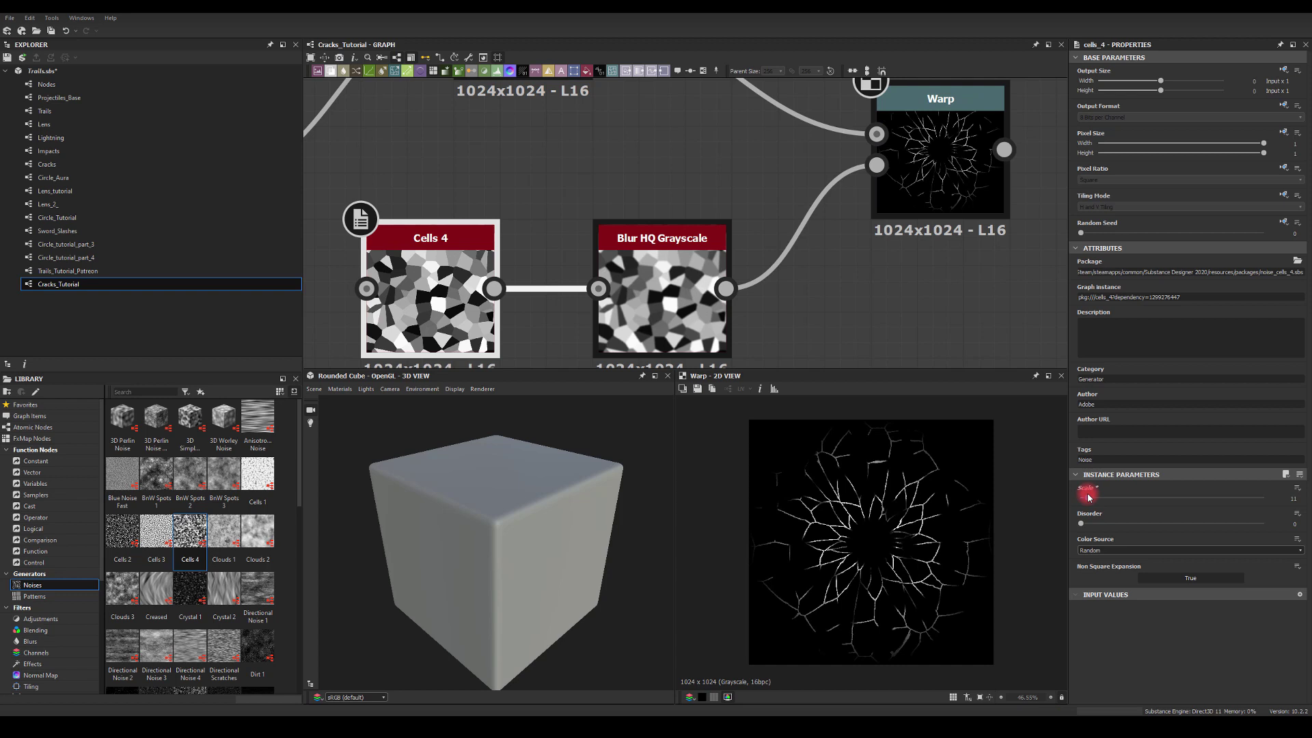
pyautogui.click(902, 171)
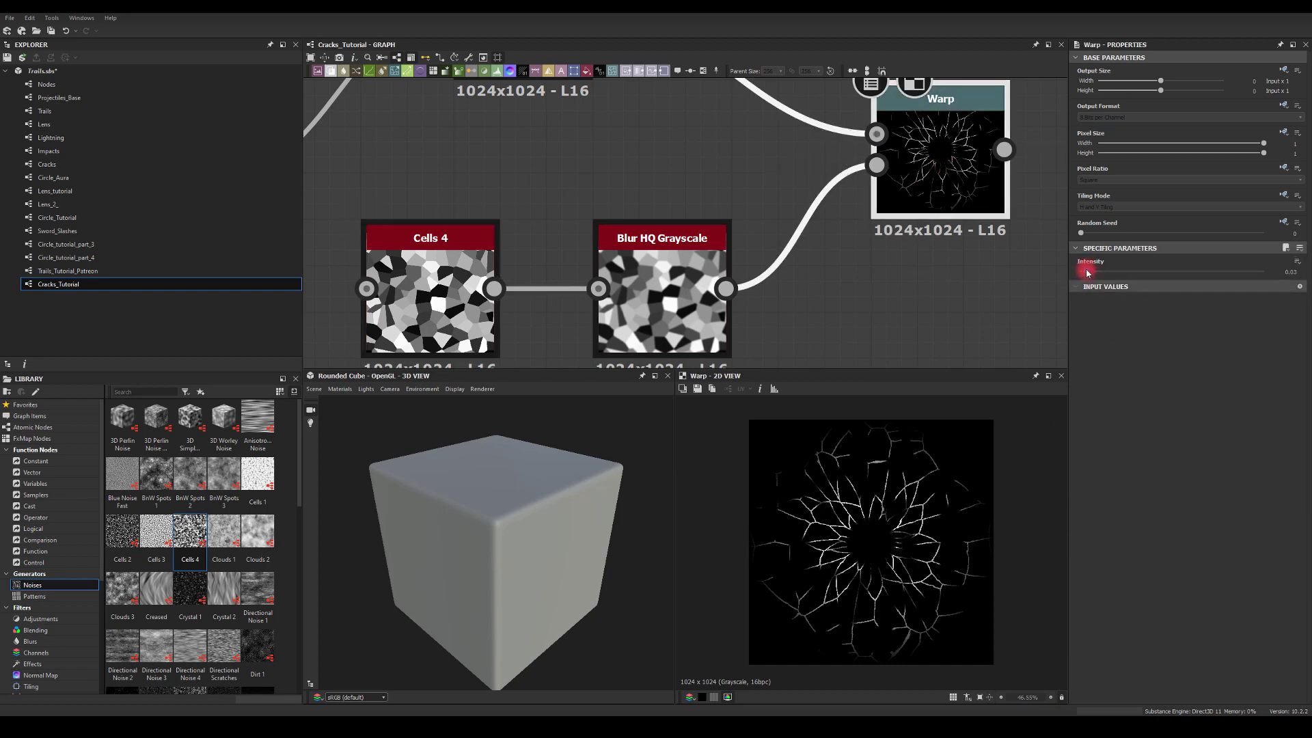
pyautogui.moveTo(1088, 273); pyautogui.dragTo(1091, 268)
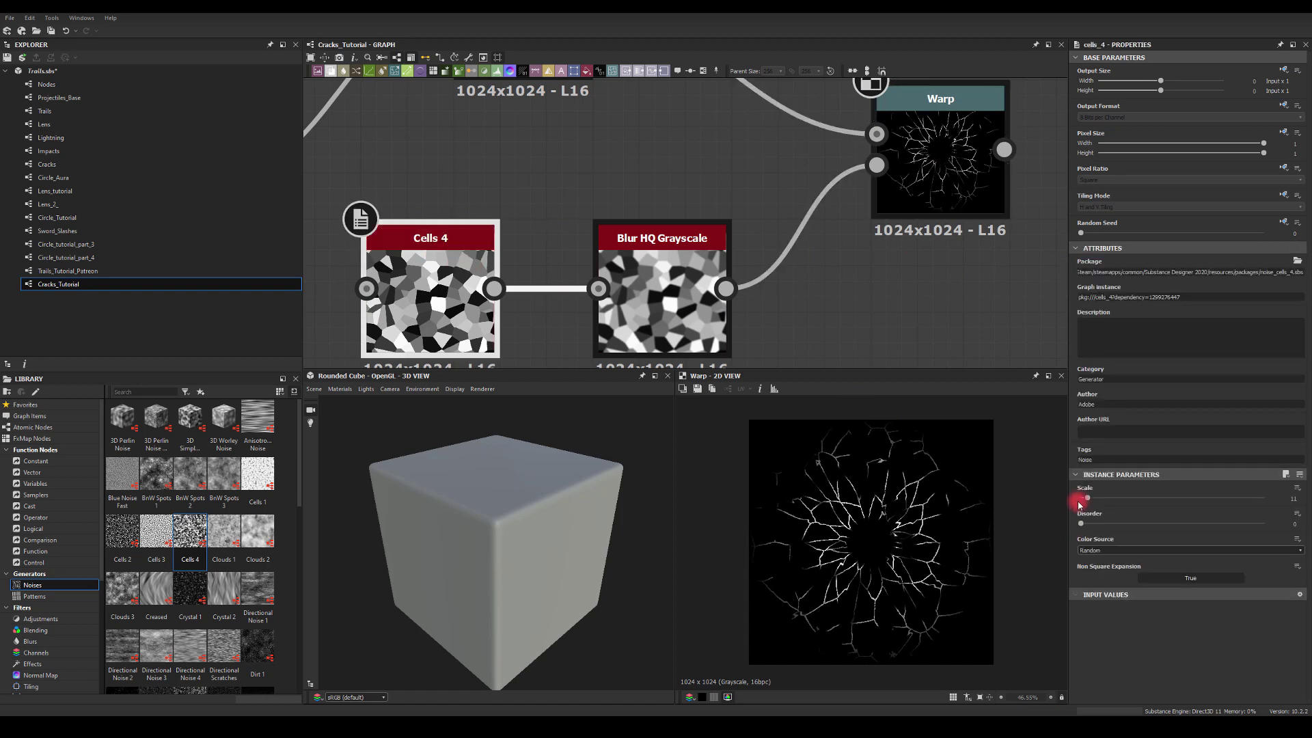
pyautogui.moveTo(1088, 499); pyautogui.dragTo(1152, 525)
# Increase the Cells 4 scale to 55 and lower the warp intensity to 0.02
pyautogui.click(931, 186)
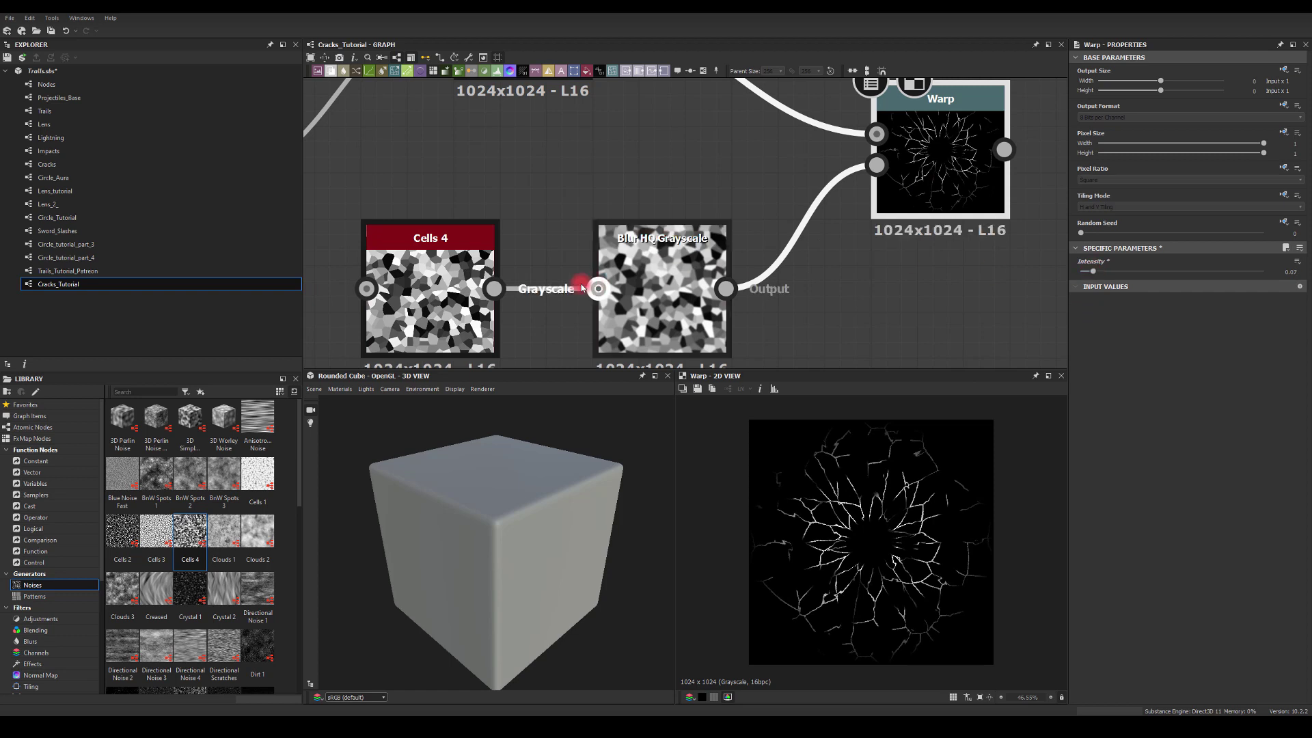
pyautogui.click(456, 294)
pyautogui.moveTo(1092, 498)
pyautogui.mouseDown()
pyautogui.moveTo(1121, 498)
pyautogui.moveTo(1088, 498)
pyautogui.moveTo(1119, 499)
pyautogui.moveTo(1088, 499)
pyautogui.moveTo(1105, 500)
pyautogui.mouseUp()
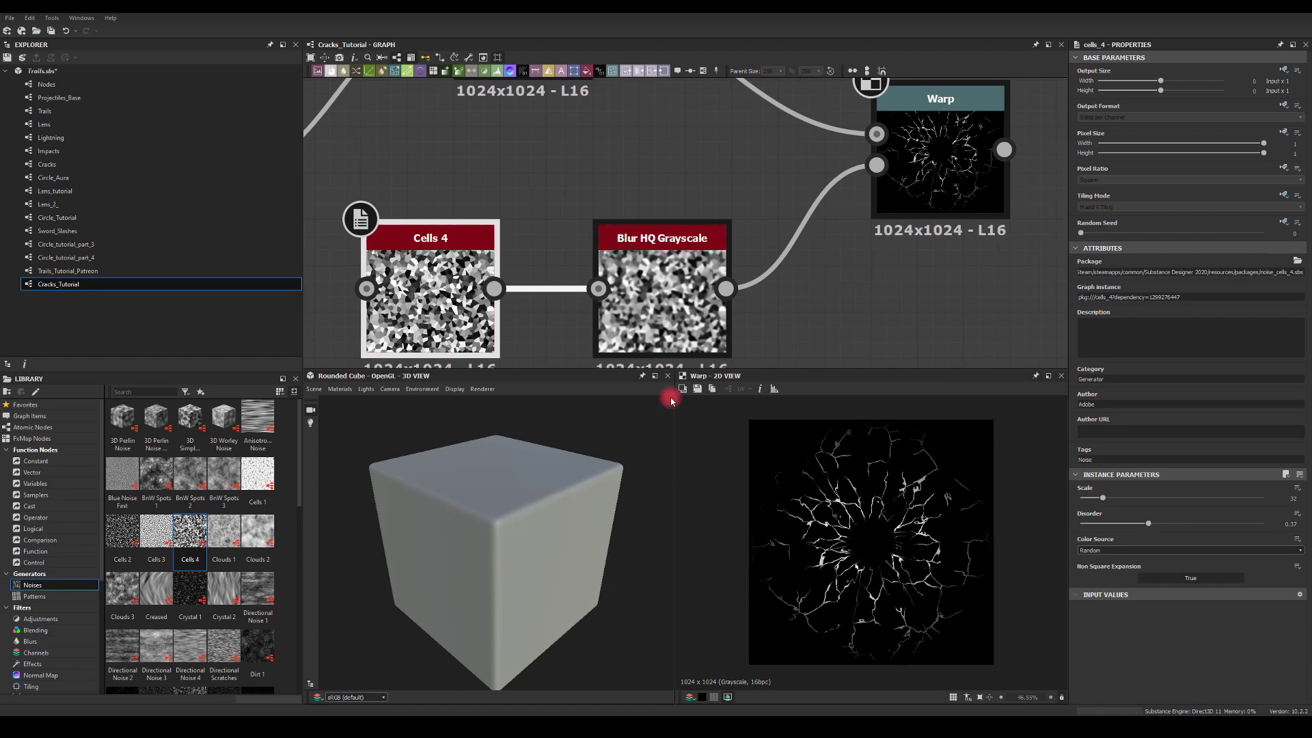
pyautogui.click(926, 140)
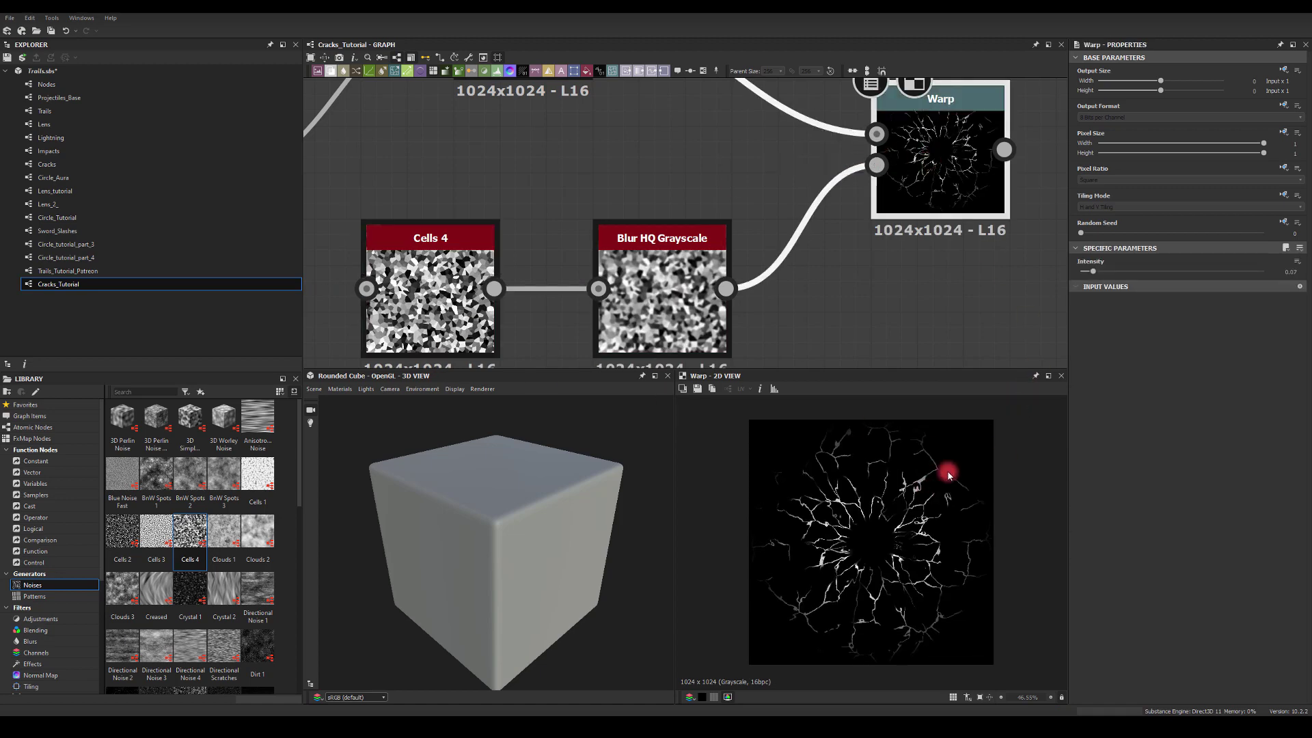
pyautogui.moveTo(1093, 271); pyautogui.dragTo(1090, 273)
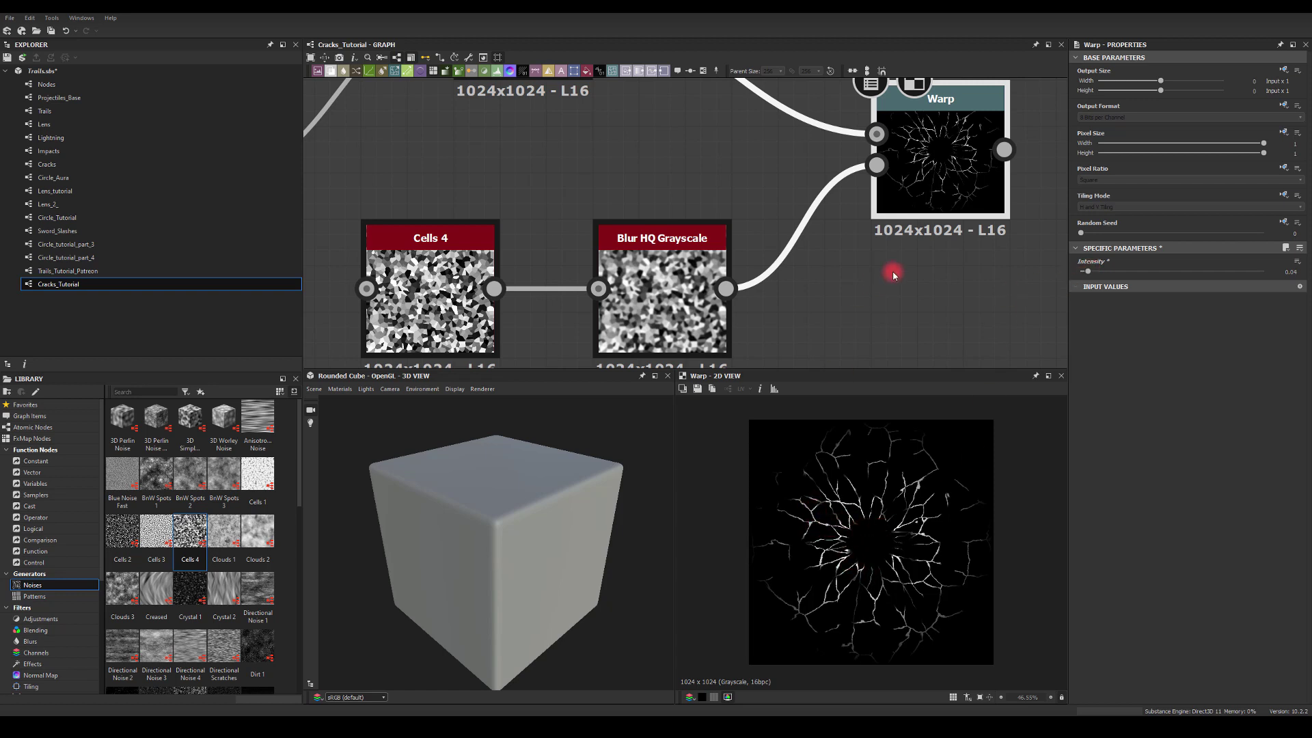
# Enter an exact warp intensity and pull a new link from the Warp output
pyautogui.moveTo(876, 273); pyautogui.dragTo(832, 326, button='middle')
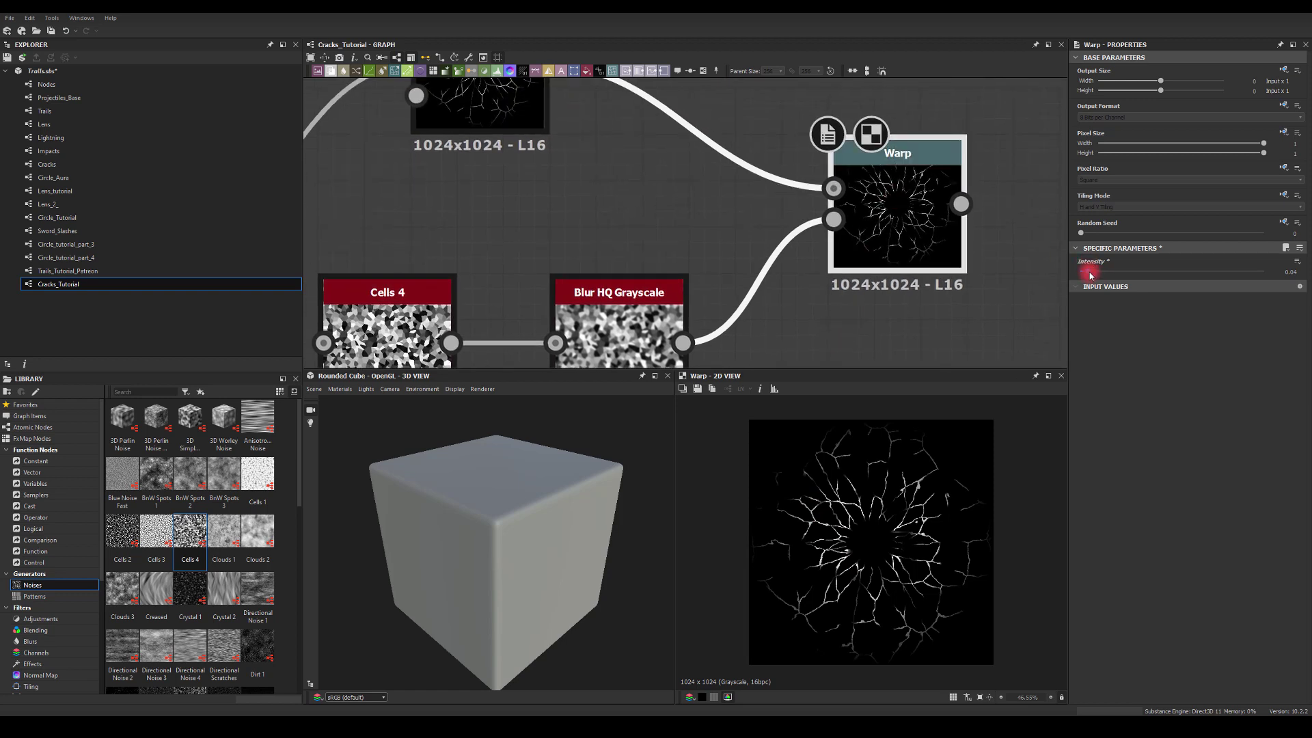
pyautogui.click(1284, 272)
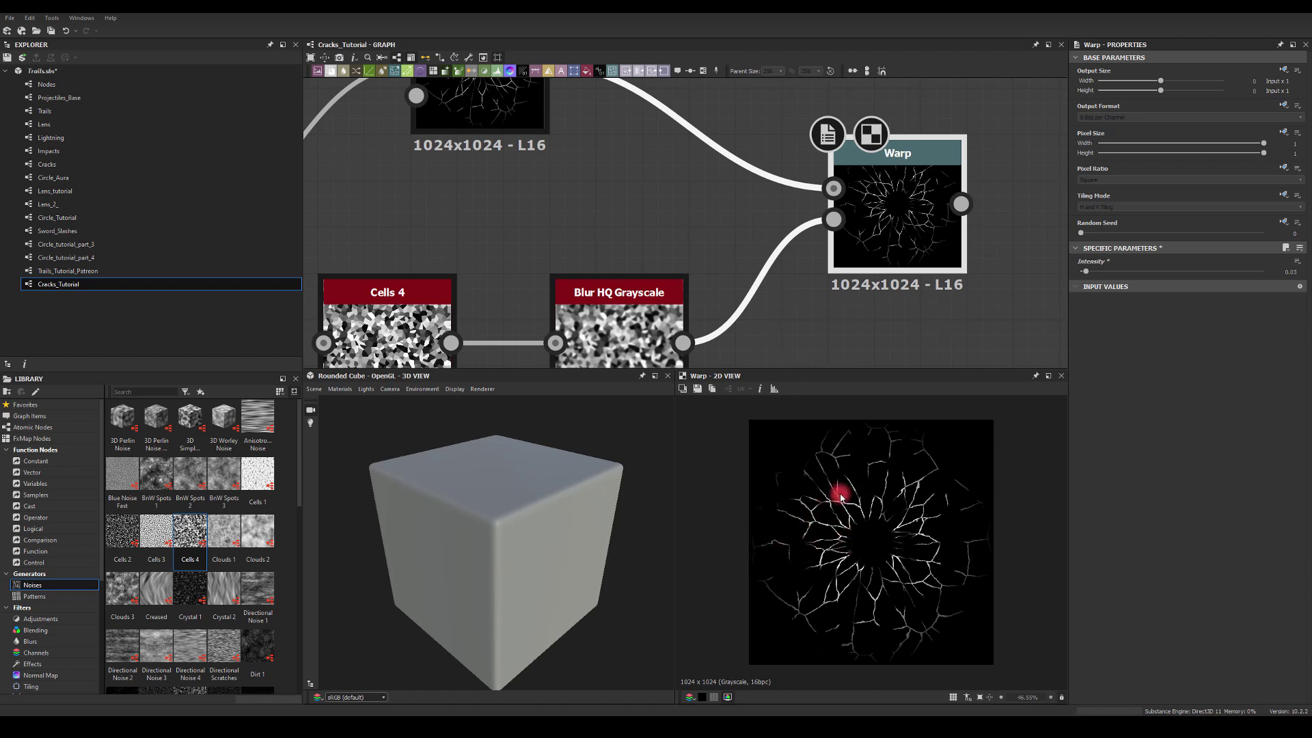
pyautogui.moveTo(1058, 210); pyautogui.dragTo(786, 270, button='middle')
pyautogui.scroll(-2, 875, 253)
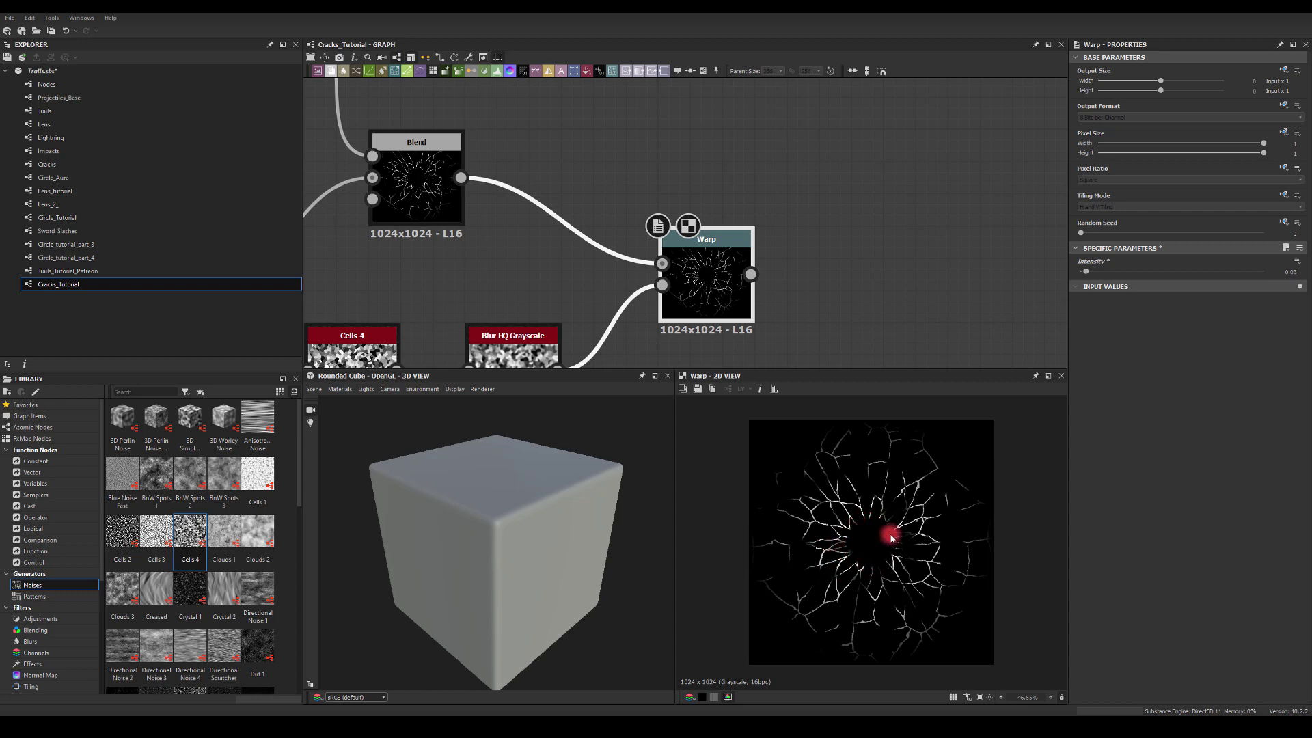
pyautogui.moveTo(860, 275); pyautogui.dragTo(844, 307, button='middle')
pyautogui.moveTo(733, 307); pyautogui.dragTo(870, 245)
# Add a Blend after the Warp and a new Shape node set to Paraboloid
pyautogui.click(896, 279)
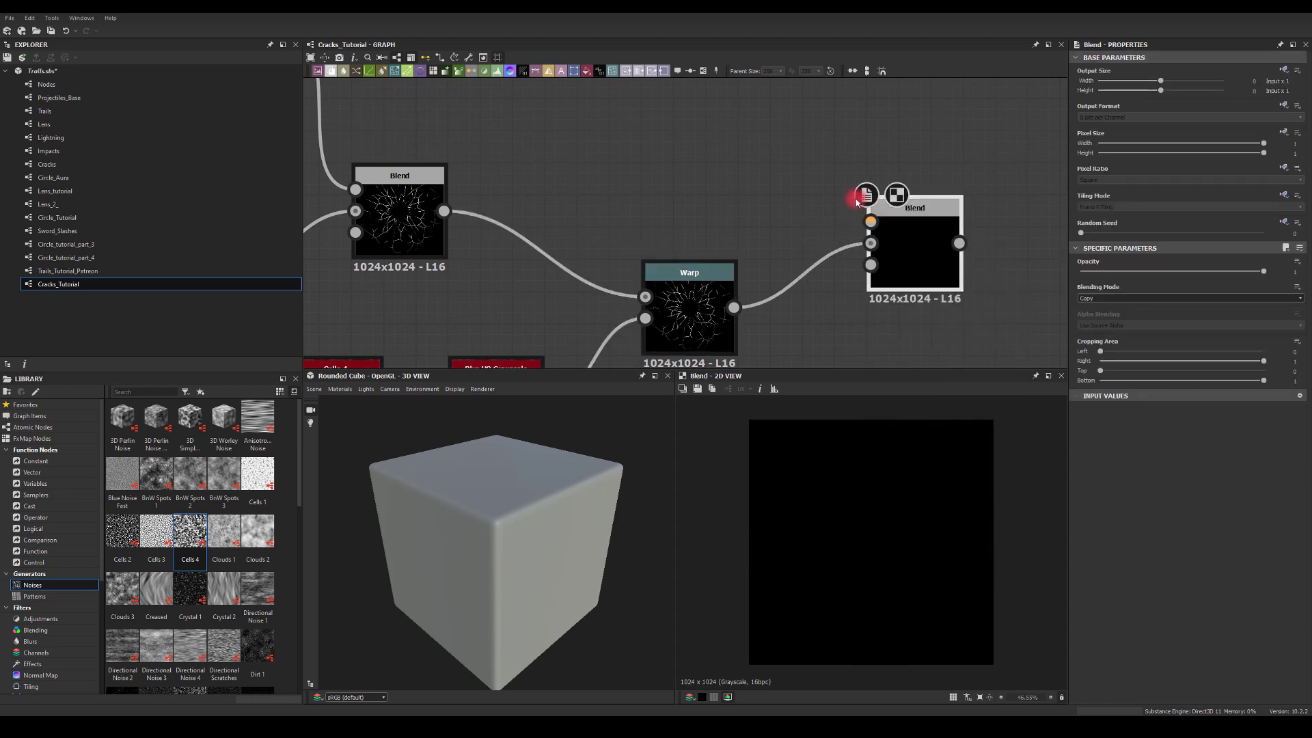
pyautogui.moveTo(858, 199); pyautogui.dragTo(1003, 214, button='middle')
pyautogui.moveTo(756, 219); pyautogui.dragTo(722, 219, button='middle')
pyautogui.press('space')
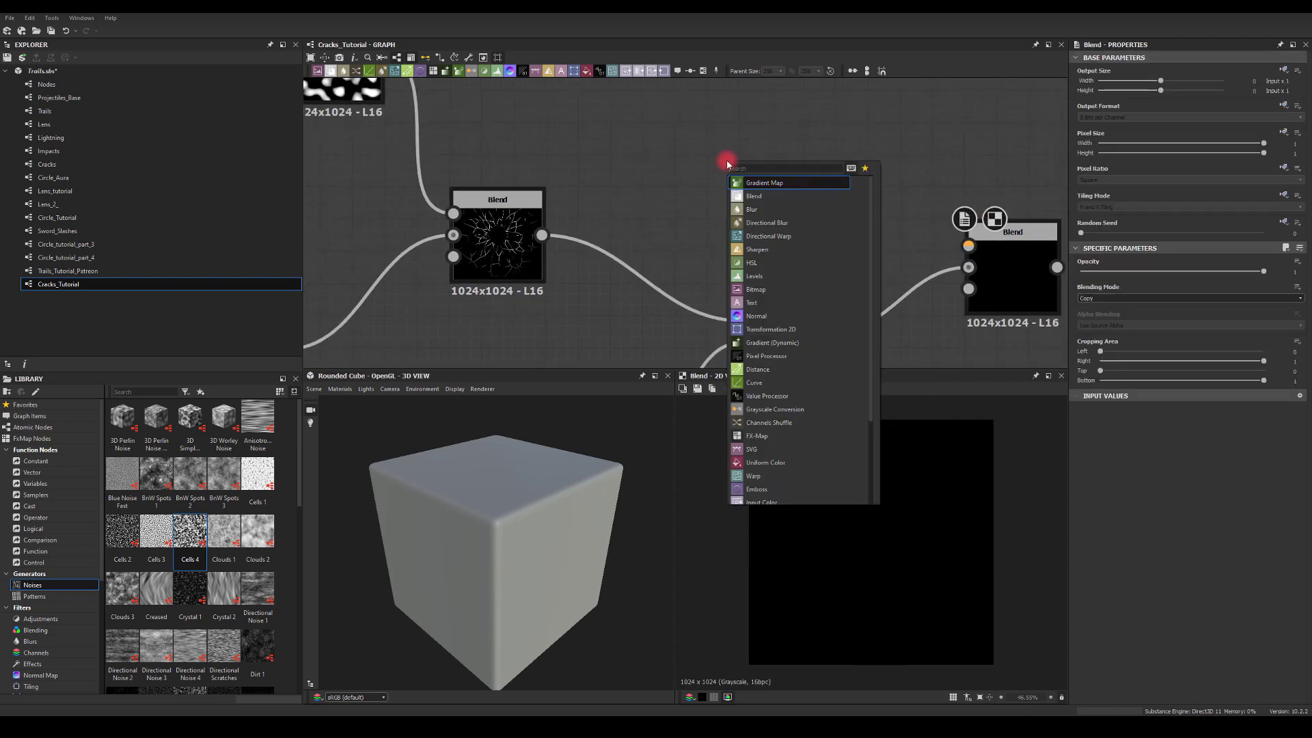
pyautogui.write('sh')
pyautogui.click(754, 209)
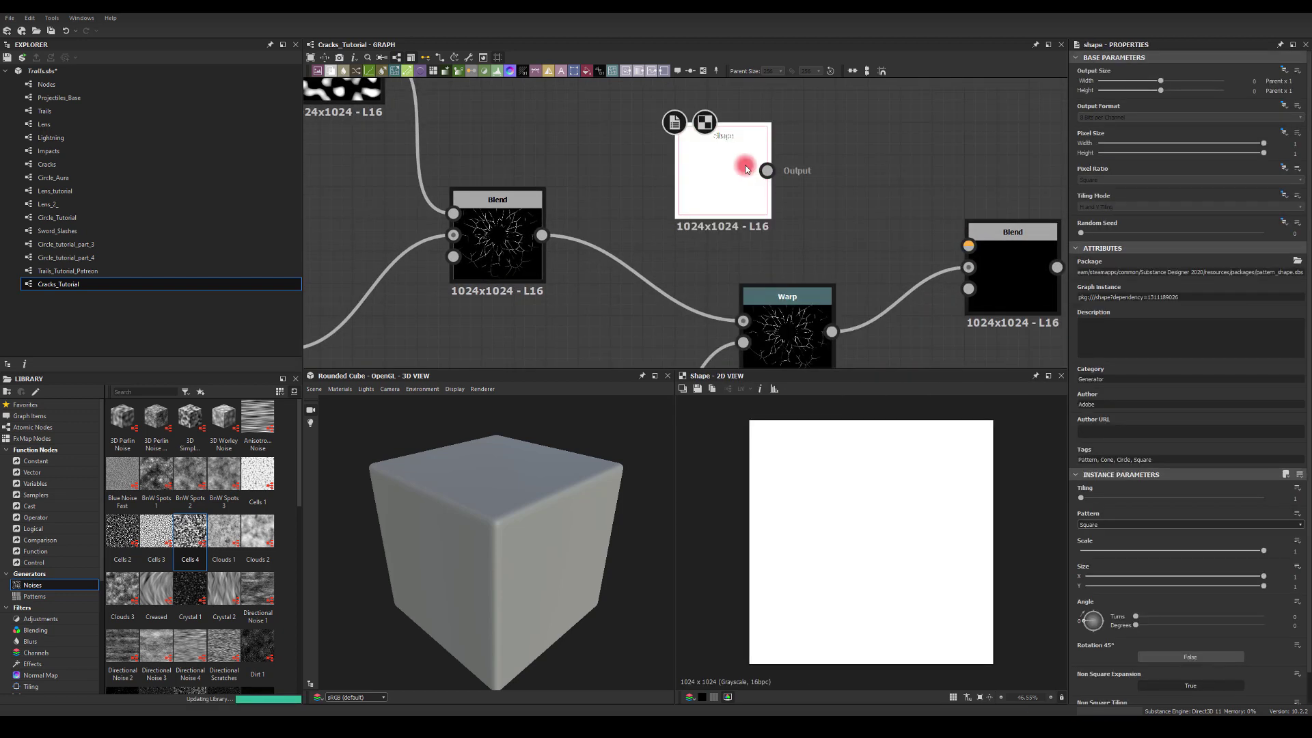
pyautogui.click(1096, 525)
pyautogui.click(1094, 545)
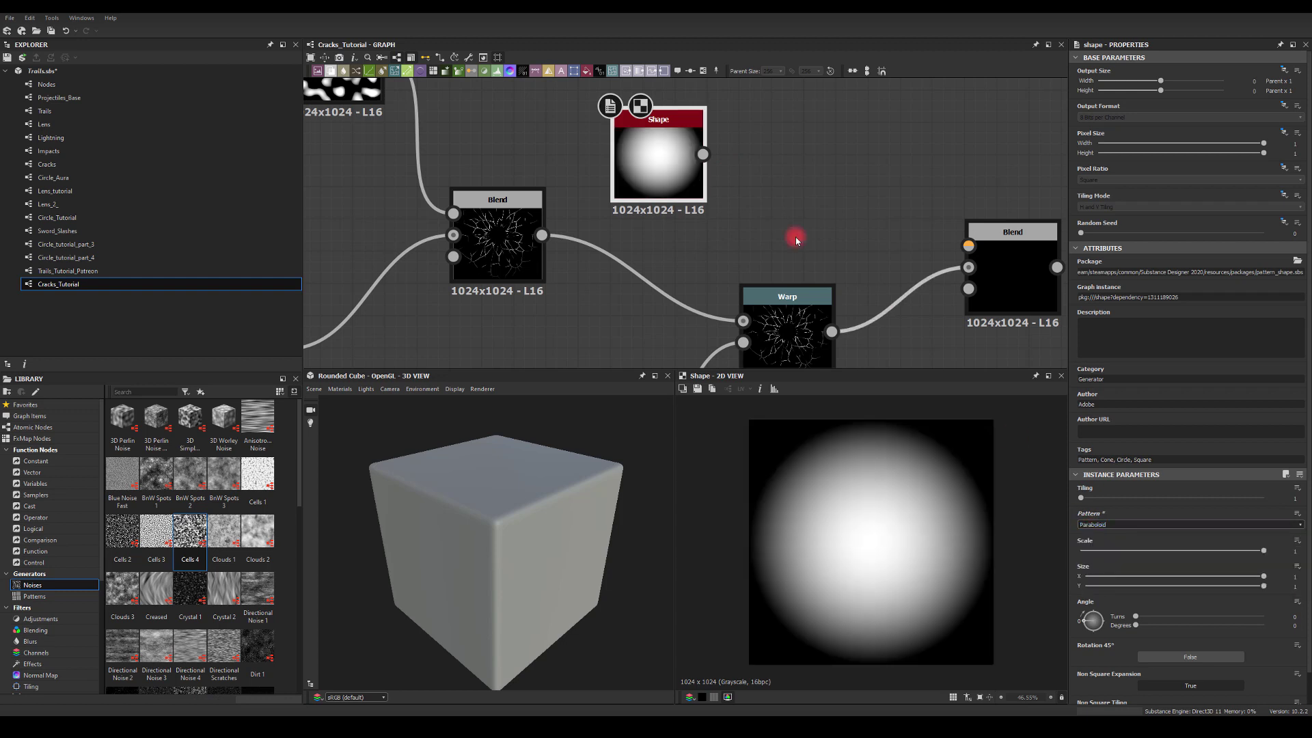
# Add a Levels node after the Paraboloid Shape and reposition the pair
pyautogui.moveTo(704, 161); pyautogui.dragTo(780, 148)
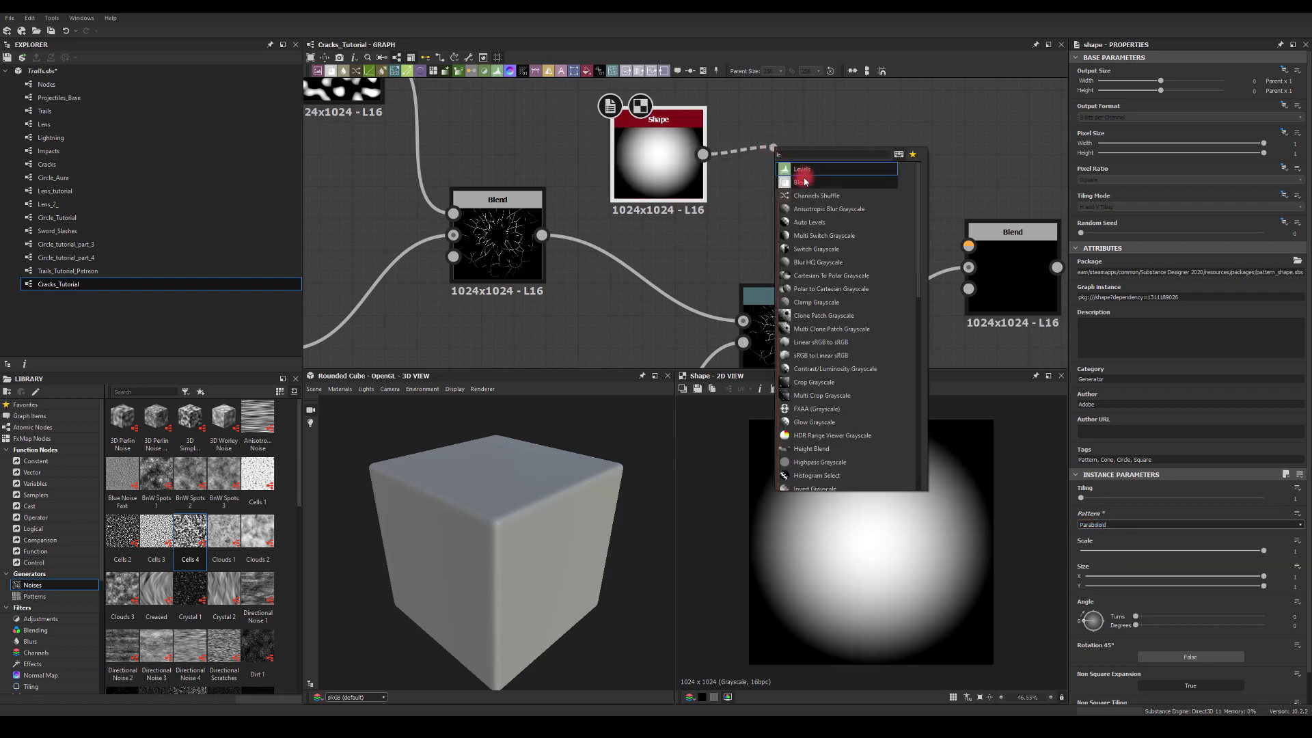
pyautogui.click(812, 170)
pyautogui.moveTo(948, 168); pyautogui.dragTo(949, 229, button='middle')
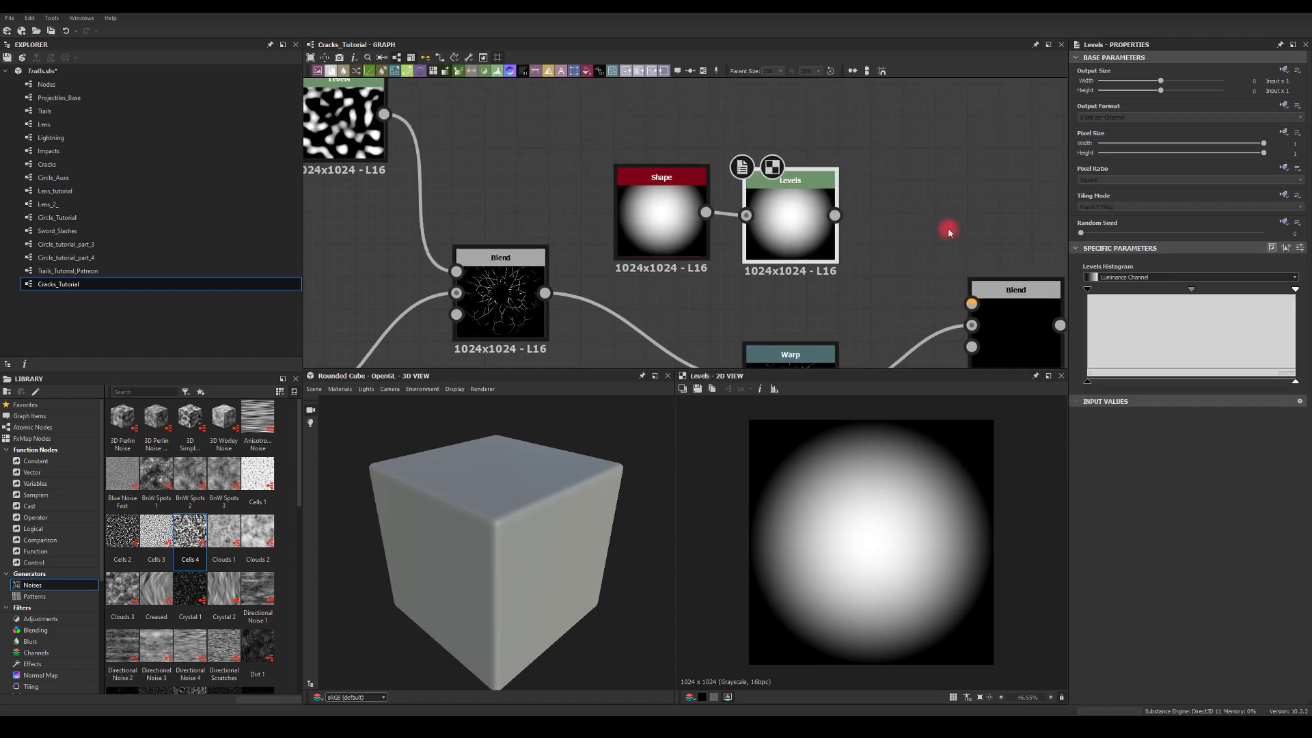
pyautogui.moveTo(949, 229); pyautogui.dragTo(698, 221)
pyautogui.moveTo(811, 220); pyautogui.dragTo(795, 279)
# Pass the Levels through a new Warp whose gradient input is driven by Perlin Noise
pyautogui.click(774, 161)
pyautogui.write('warp')
pyautogui.click(942, 186)
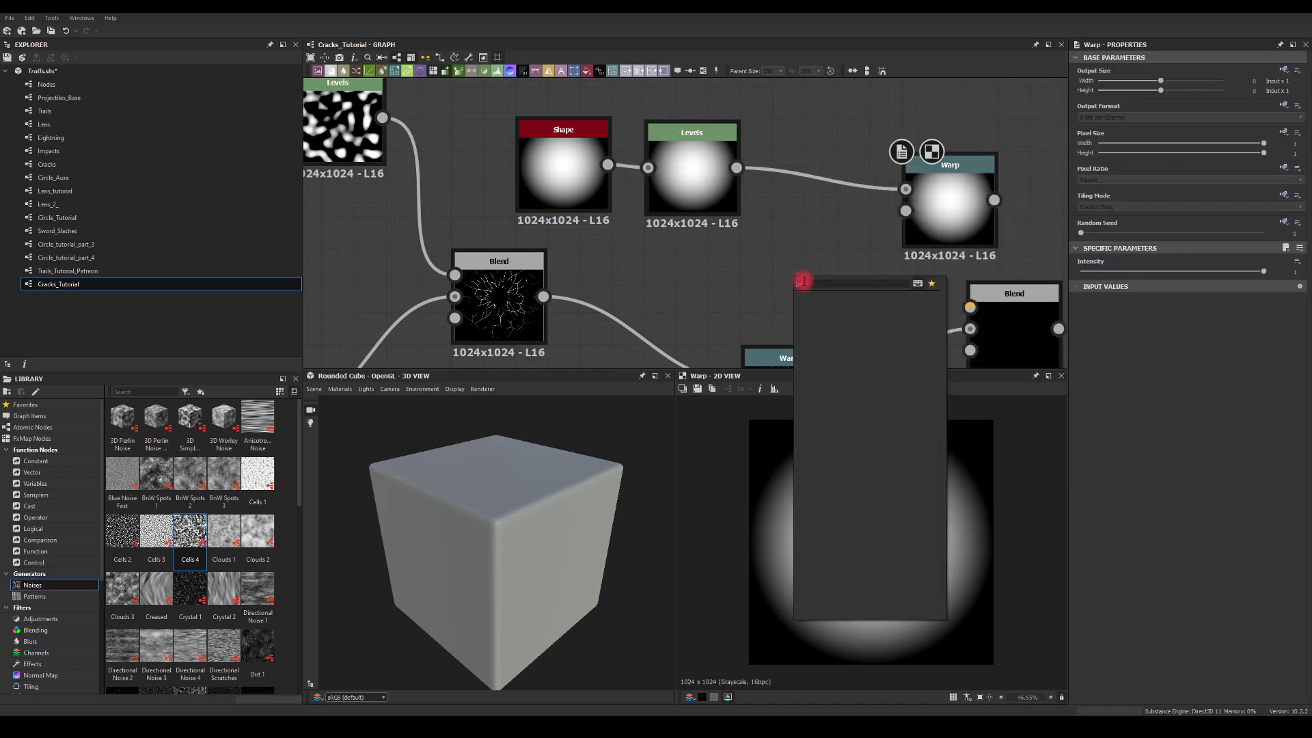
pyautogui.write('per')
pyautogui.click(816, 308)
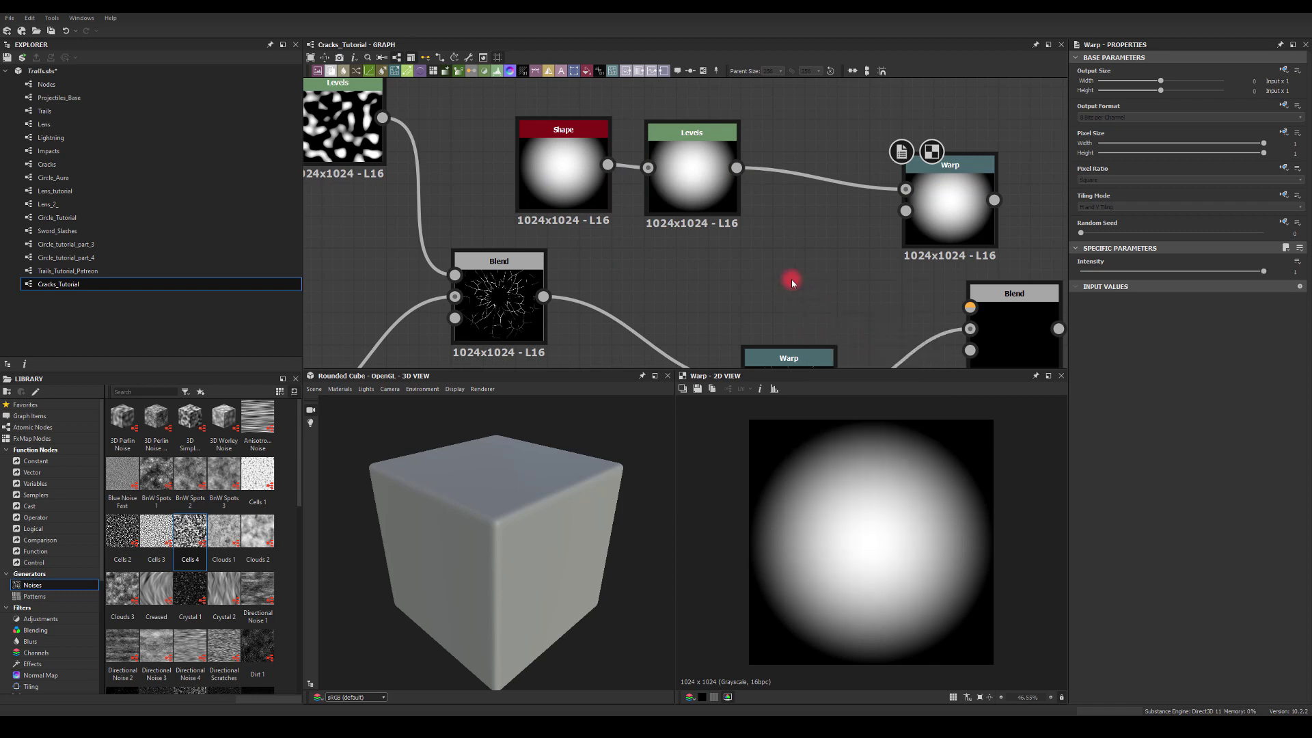
pyautogui.moveTo(786, 254); pyautogui.dragTo(687, 273)
pyautogui.doubleClick(955, 191)
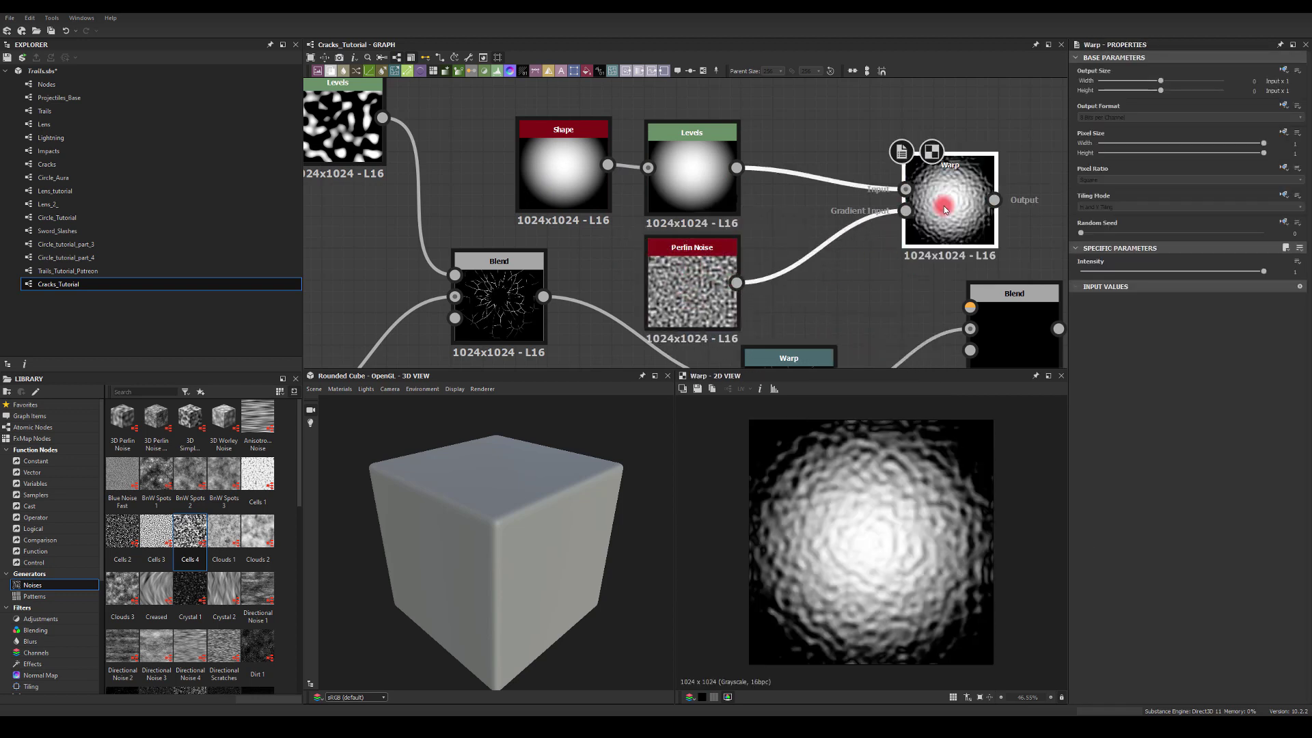
pyautogui.click(690, 280)
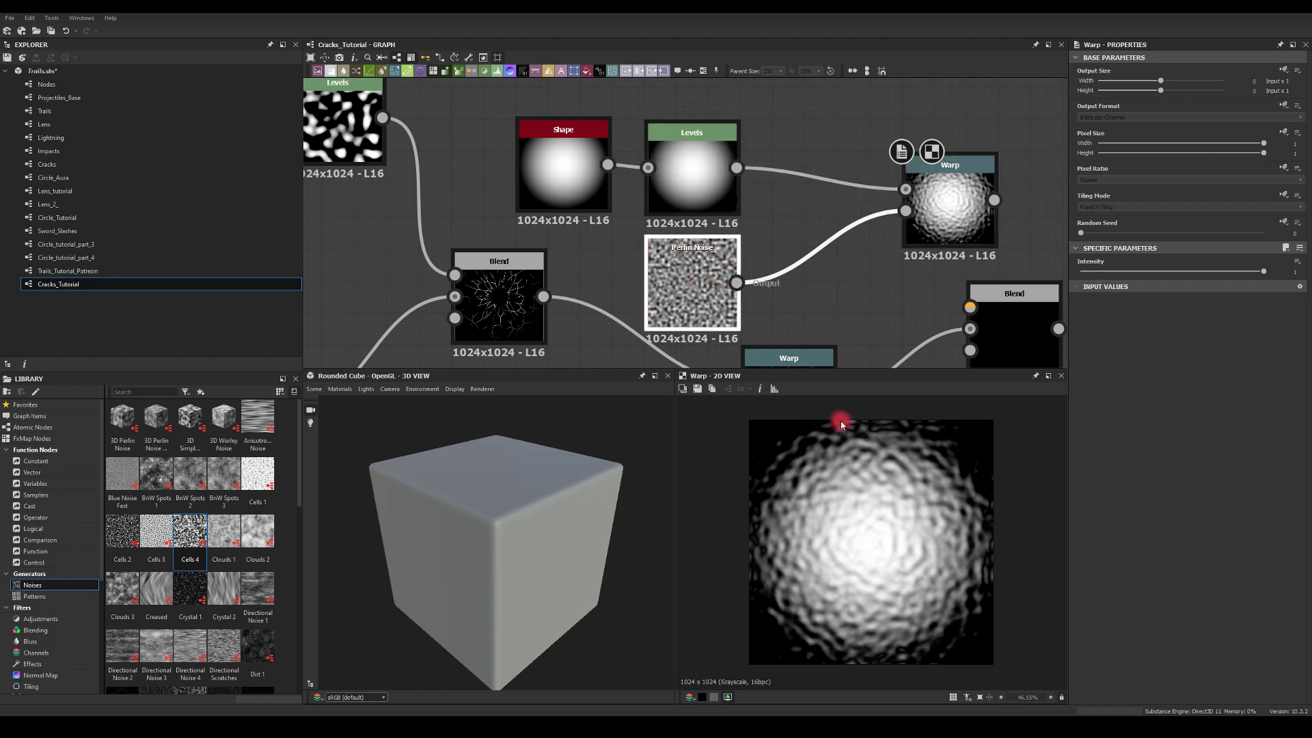
# Lower the Perlin Noise scale to 10 and shrink the Shape to 0.33
pyautogui.moveTo(1129, 505); pyautogui.dragTo(1107, 503)
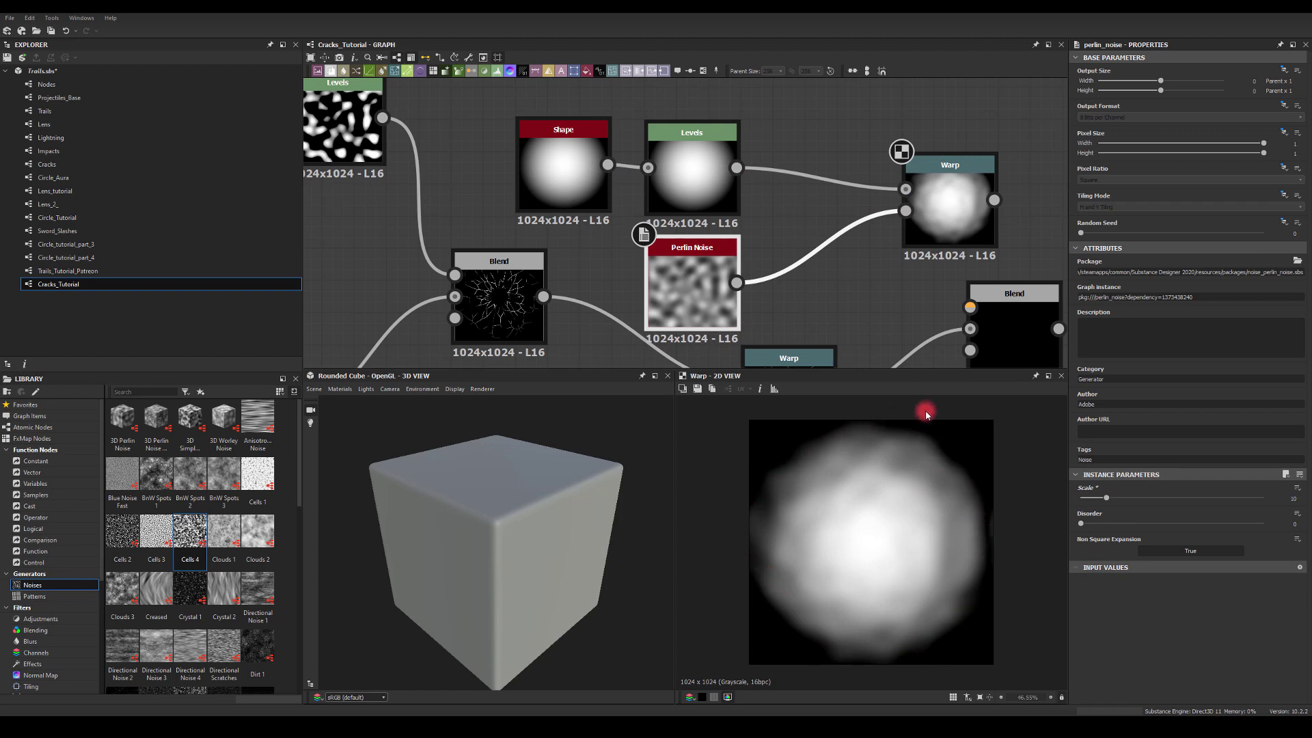
pyautogui.click(543, 198)
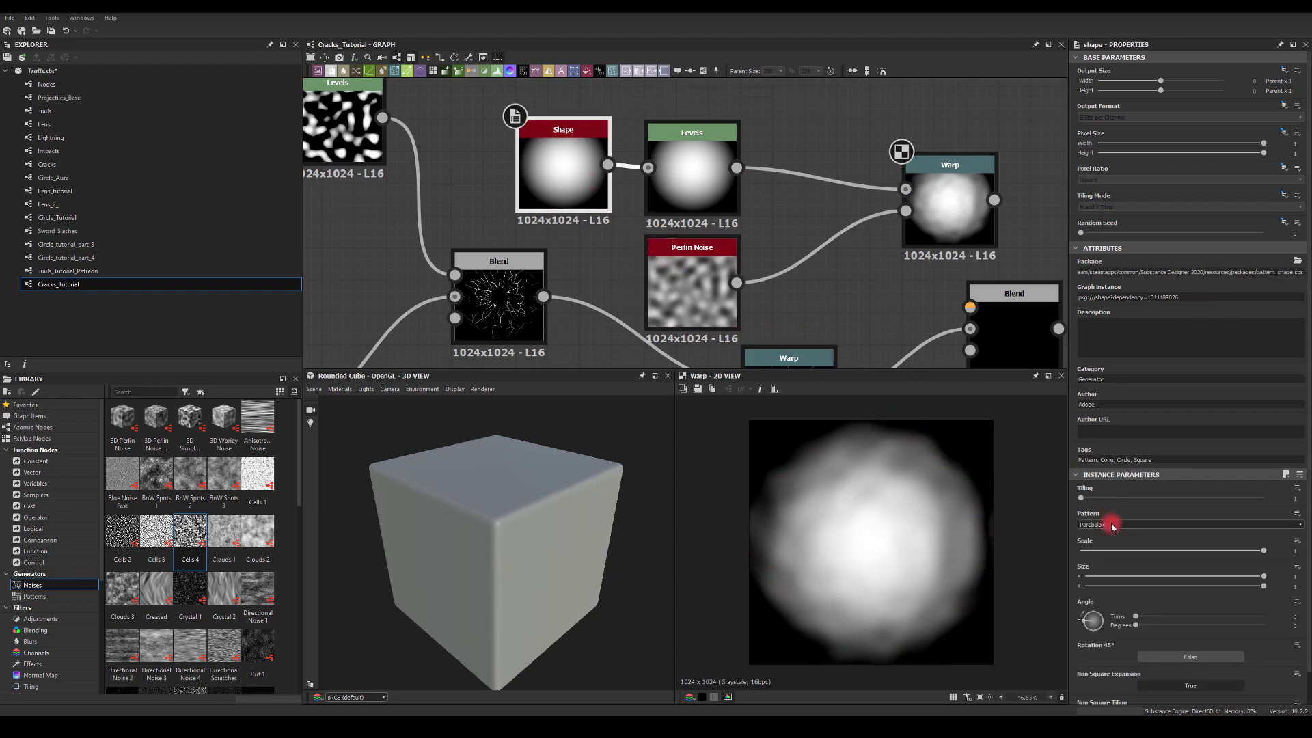
pyautogui.moveTo(1176, 551); pyautogui.dragTo(1141, 550)
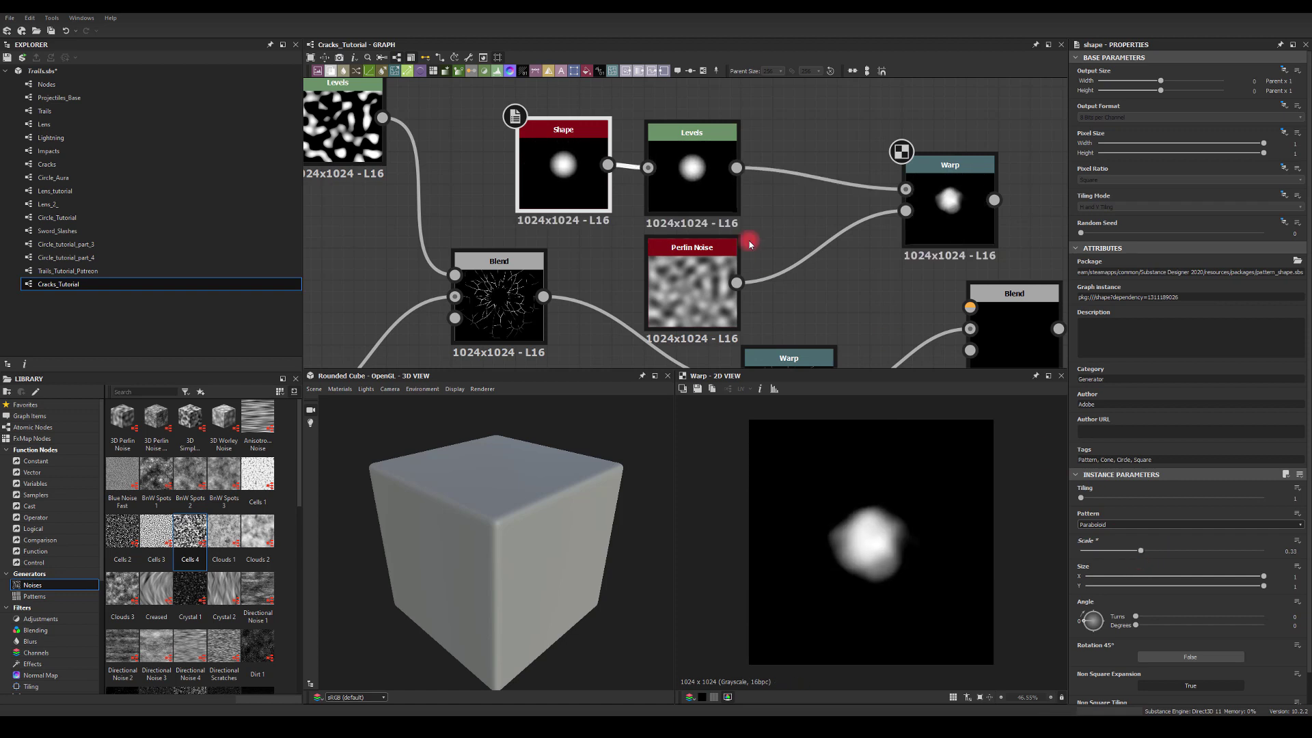
# Wire the noise-warped disc into the final Blend and set it to Subtract
pyautogui.moveTo(941, 300); pyautogui.dragTo(814, 213, button='middle')
pyautogui.moveTo(879, 216); pyautogui.dragTo(944, 216)
pyautogui.moveTo(868, 117); pyautogui.dragTo(907, 220)
pyautogui.click(1087, 298)
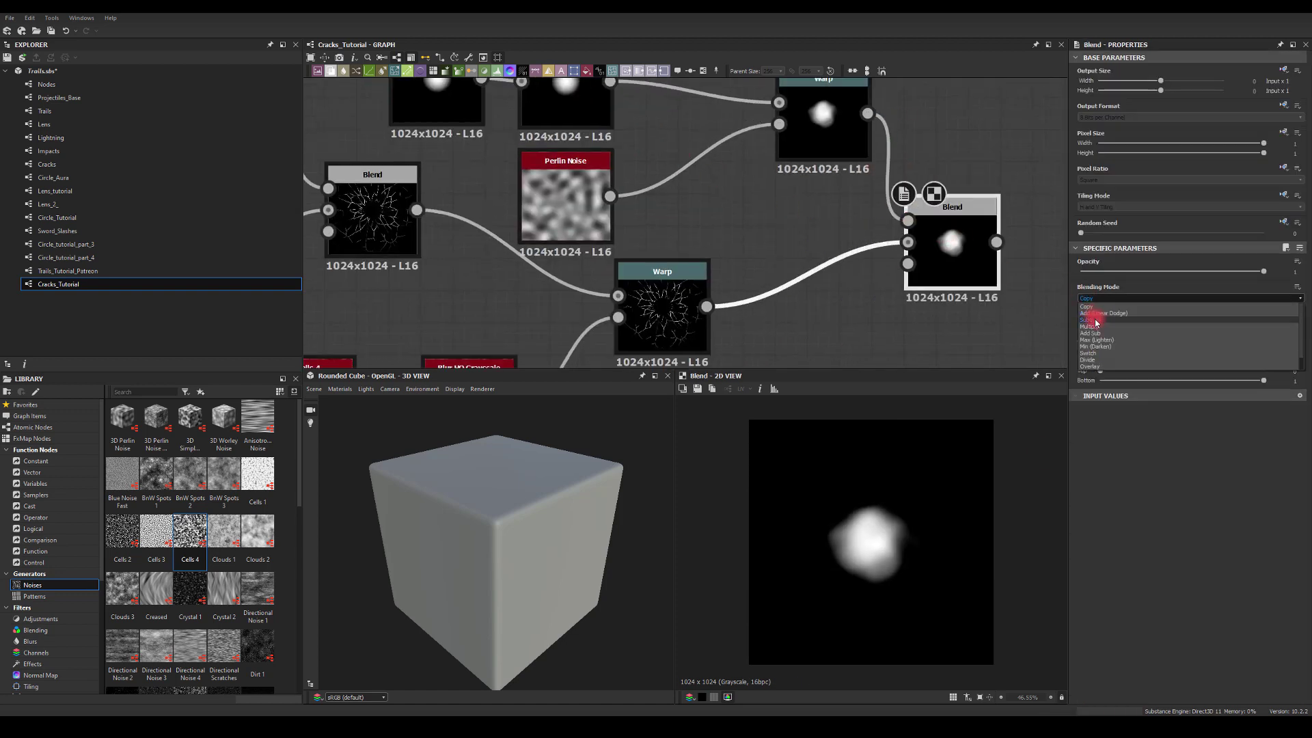
pyautogui.click(1094, 320)
# Enlarge the Shape scale to 0.39 to widen the cleared centre
pyautogui.moveTo(805, 251); pyautogui.dragTo(870, 303, button='middle')
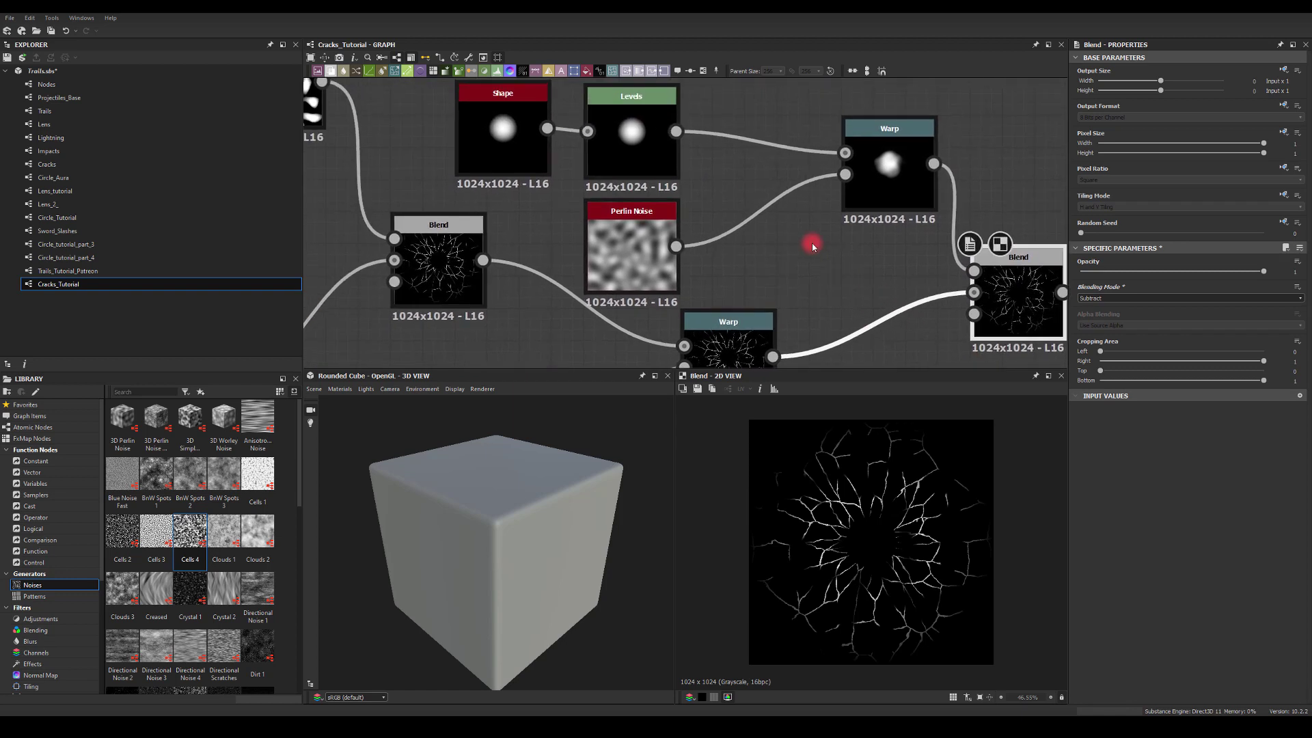
pyautogui.click(504, 132)
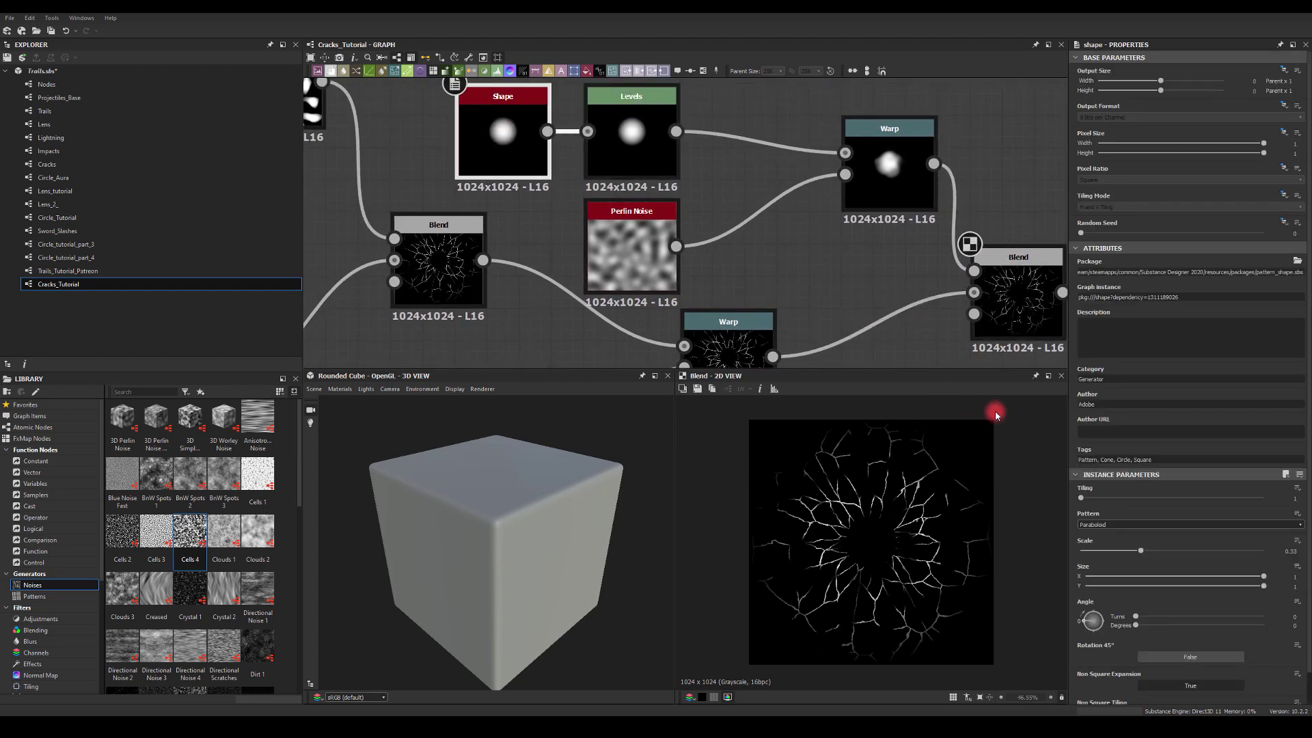
pyautogui.moveTo(1142, 551); pyautogui.dragTo(1153, 551)
pyautogui.click(621, 132)
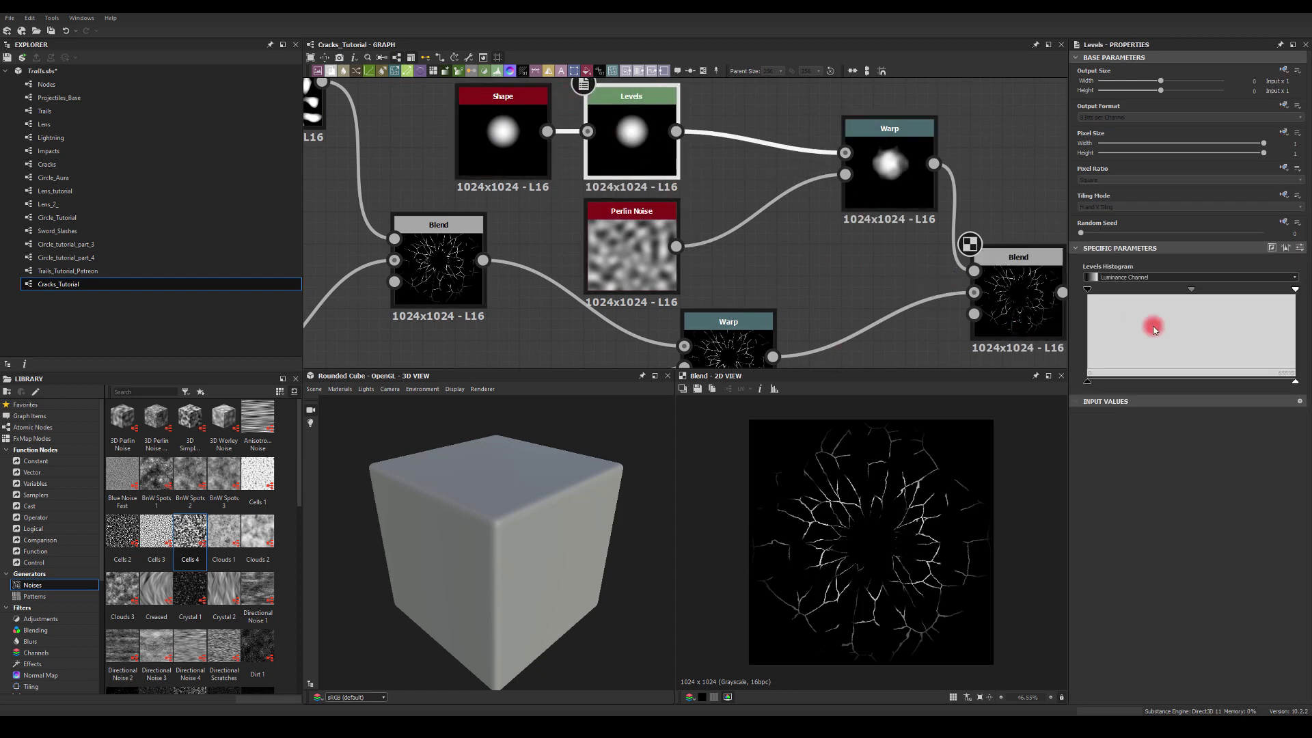
# Brighten the mask's Levels midtones and lower its white point to harden the edge
pyautogui.moveTo(1184, 290); pyautogui.dragTo(1147, 292)
pyautogui.moveTo(1294, 292); pyautogui.dragTo(1222, 293)
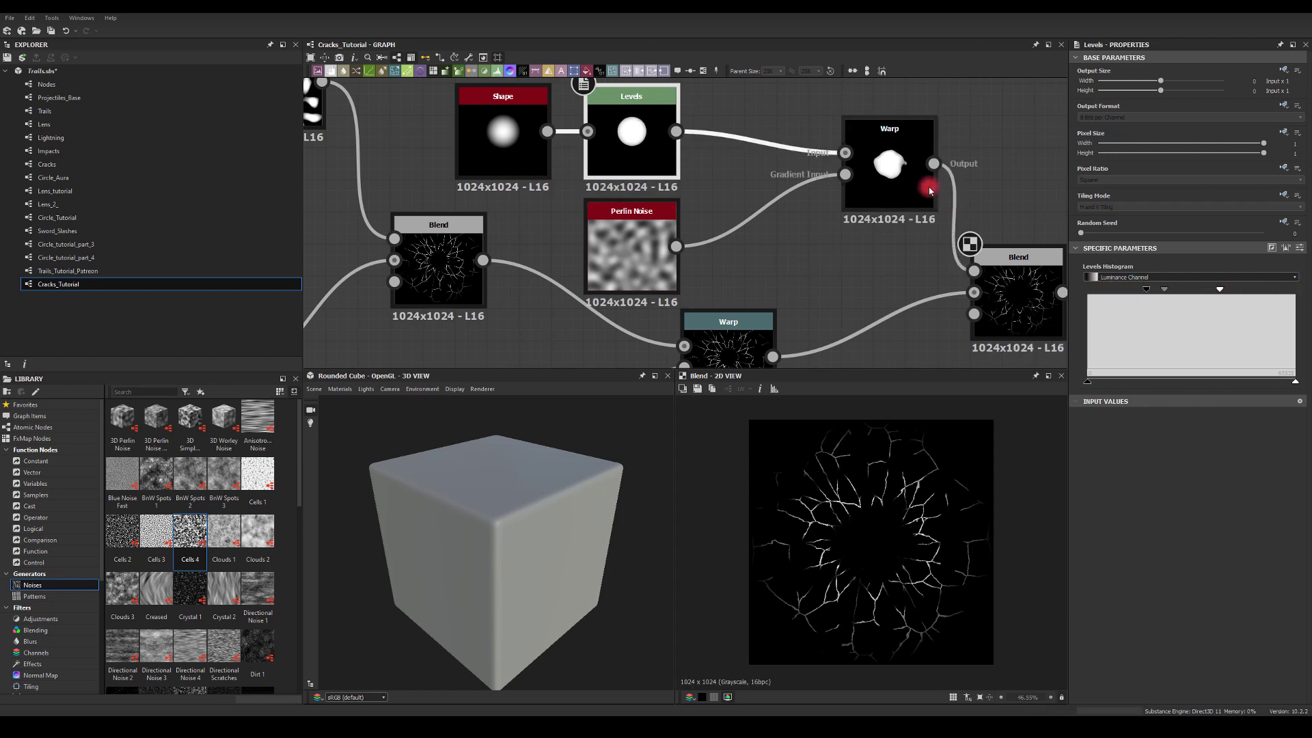
pyautogui.doubleClick(885, 164)
pyautogui.doubleClick(1002, 308)
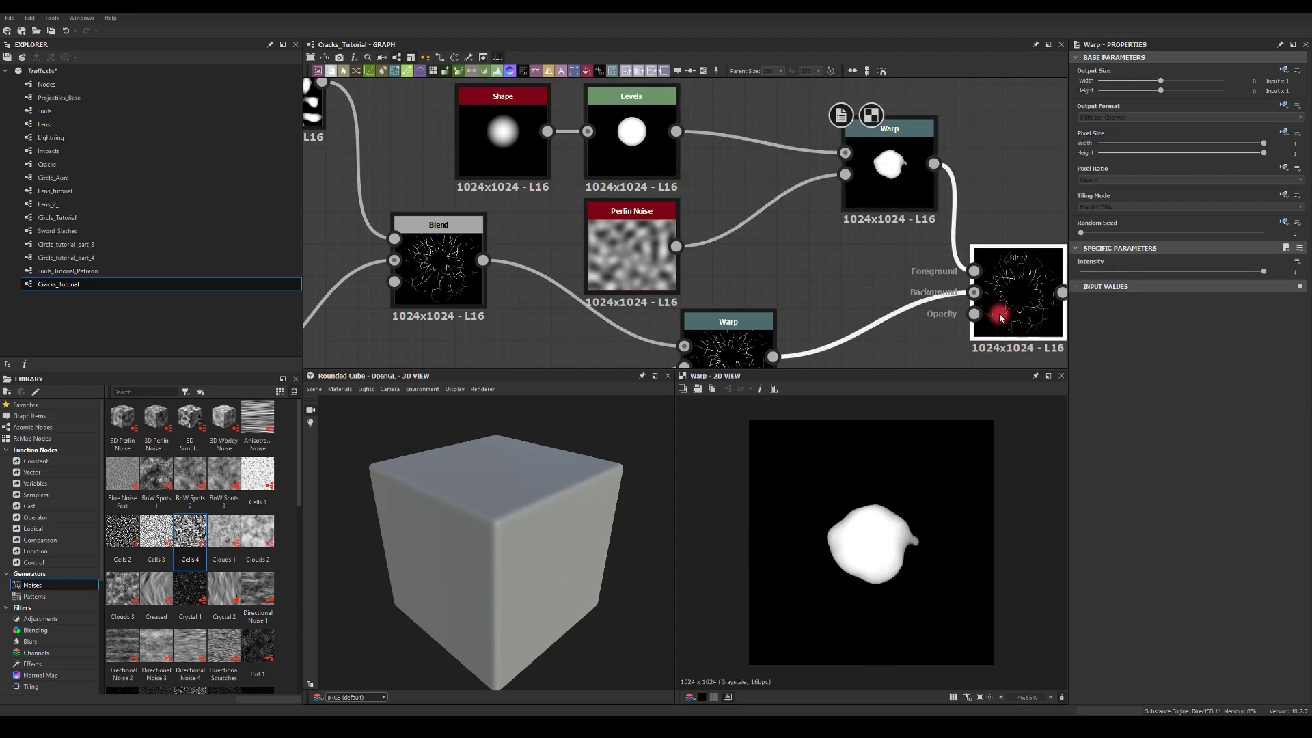
# Raise the Warp intensity to about 6.37 to ragged the mask's edge
pyautogui.click(875, 171)
pyautogui.click(1141, 280)
pyautogui.moveTo(1141, 280); pyautogui.dragTo(1225, 273)
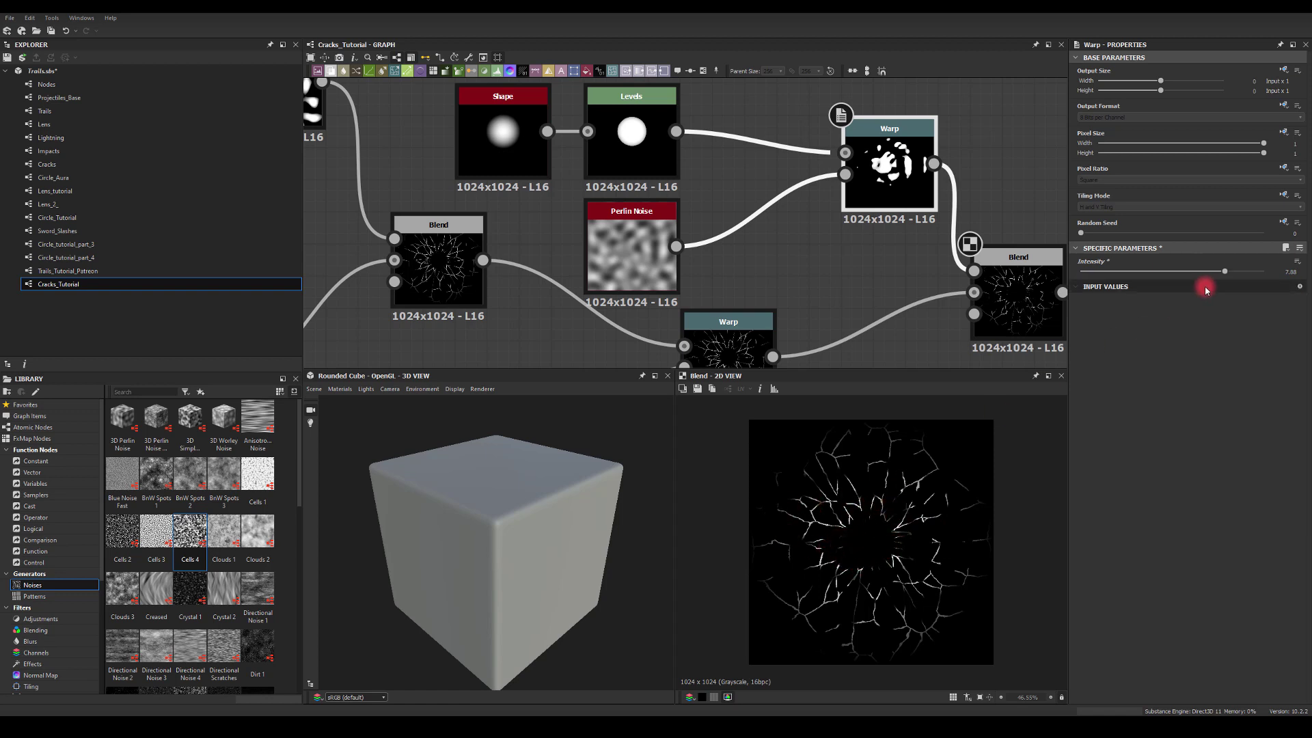
pyautogui.moveTo(1225, 271); pyautogui.dragTo(1173, 271)
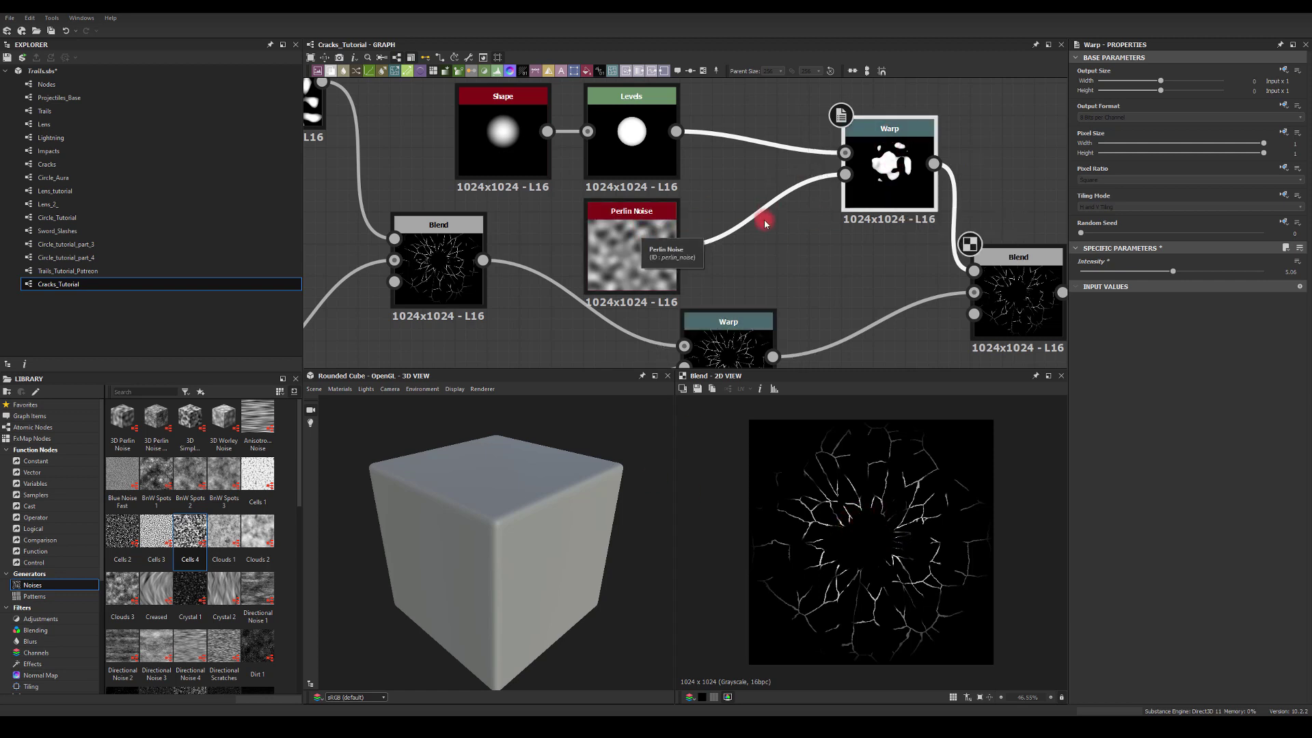
# Increase the Perlin Noise scale to about 17-18 for finer blotches
pyautogui.click(623, 228)
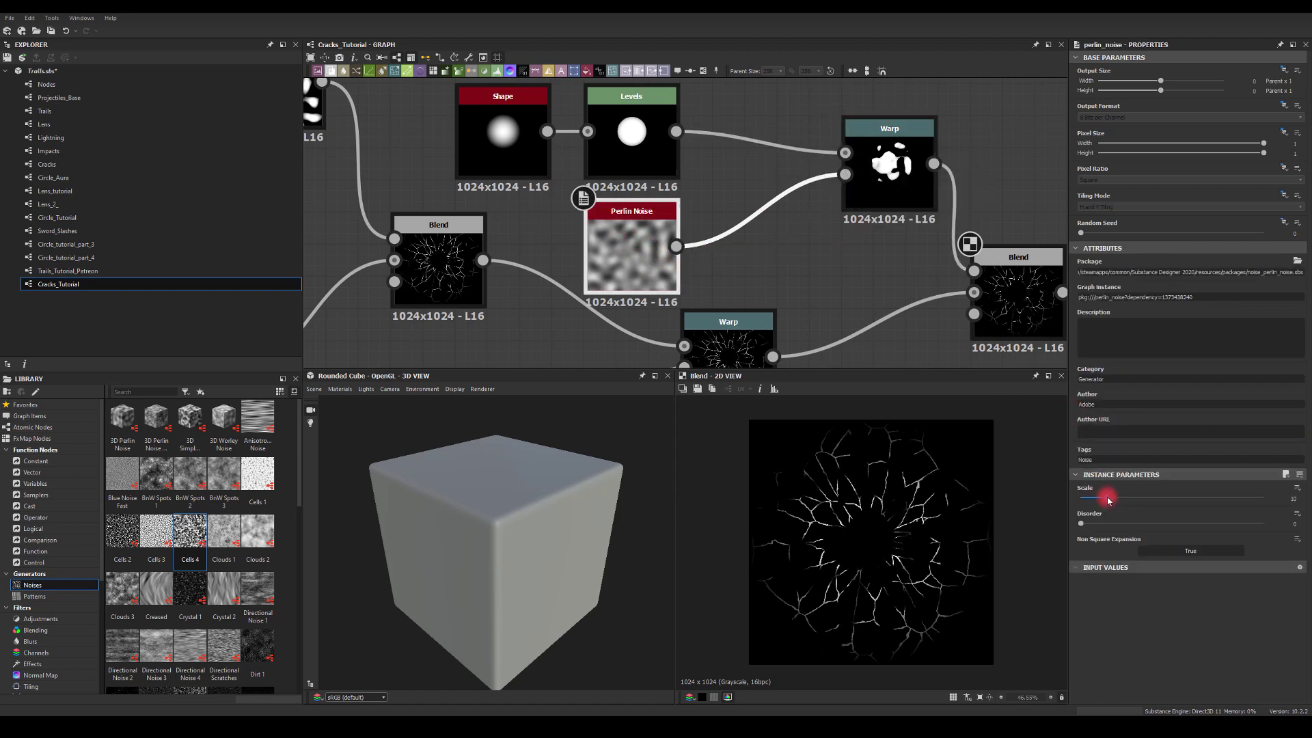
pyautogui.moveTo(1109, 500); pyautogui.dragTo(1128, 505)
pyautogui.moveTo(855, 223)
pyautogui.mouseDown(button='middle')
pyautogui.moveTo(625, 179)
pyautogui.moveTo(873, 226)
pyautogui.moveTo(752, 210)
pyautogui.mouseUp(button='middle')
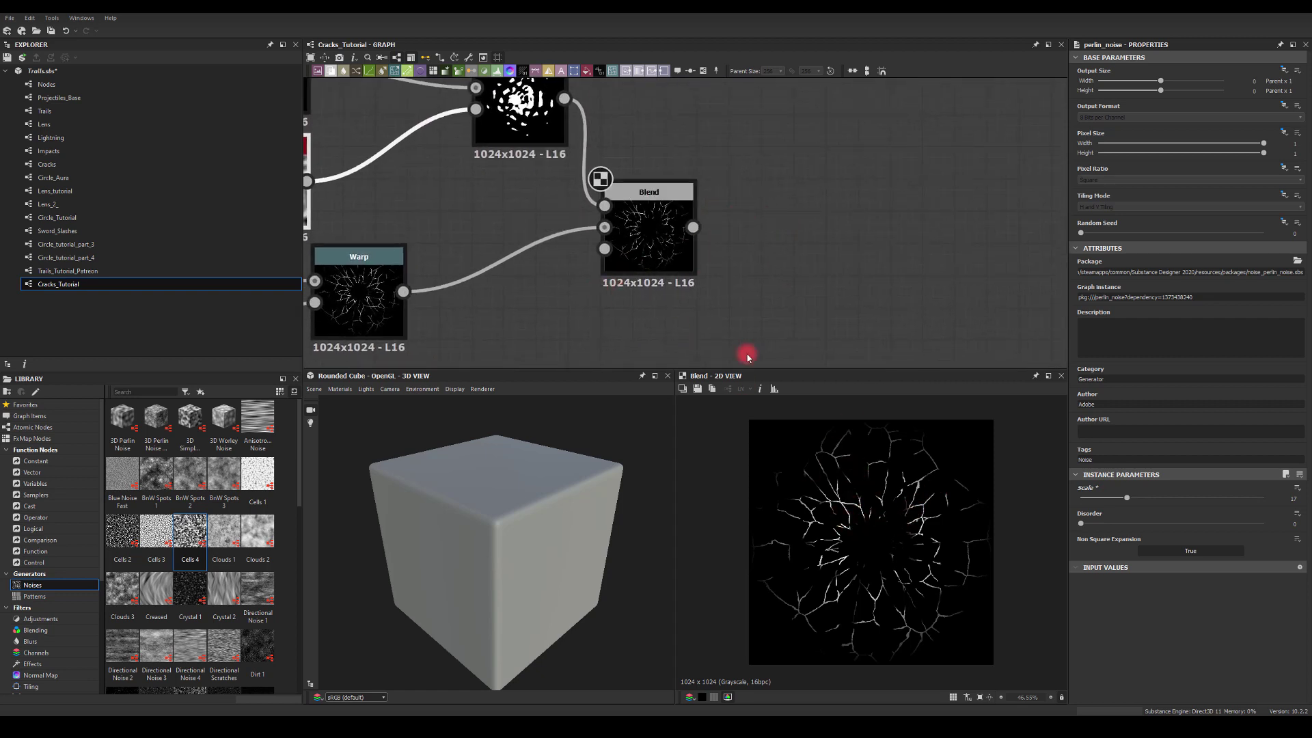
# Add a Blur HQ Grayscale after the cracks Blend with intensity 0.3 and quality 1
pyautogui.moveTo(720, 227); pyautogui.dragTo(861, 220)
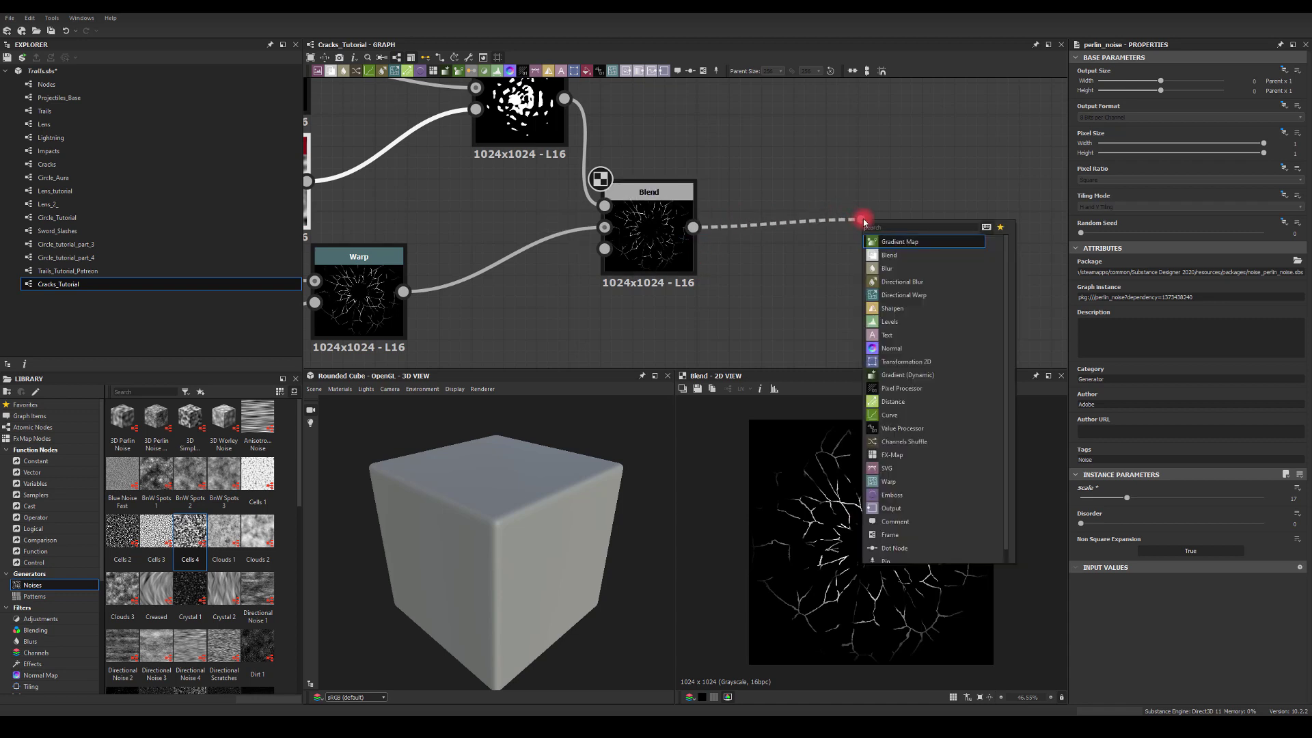
pyautogui.write('bl')
pyautogui.click(896, 269)
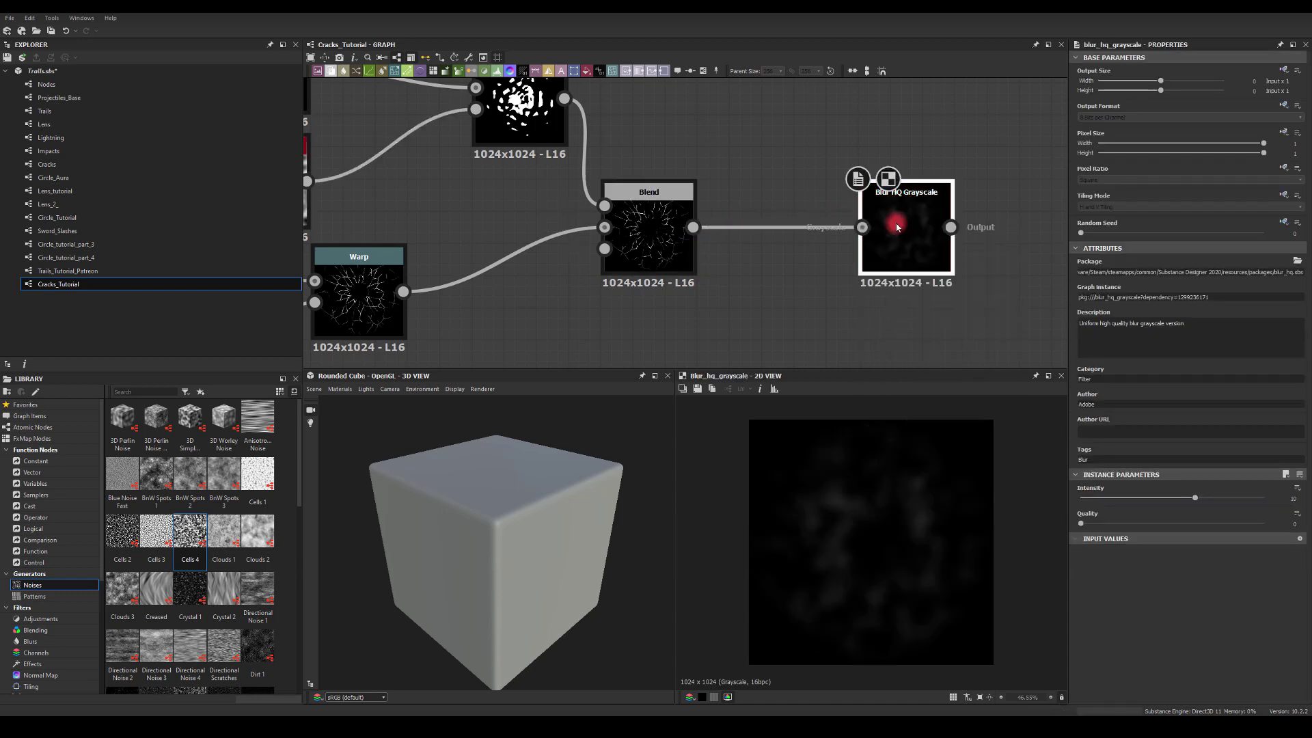
pyautogui.moveTo(1276, 495); pyautogui.dragTo(1217, 497)
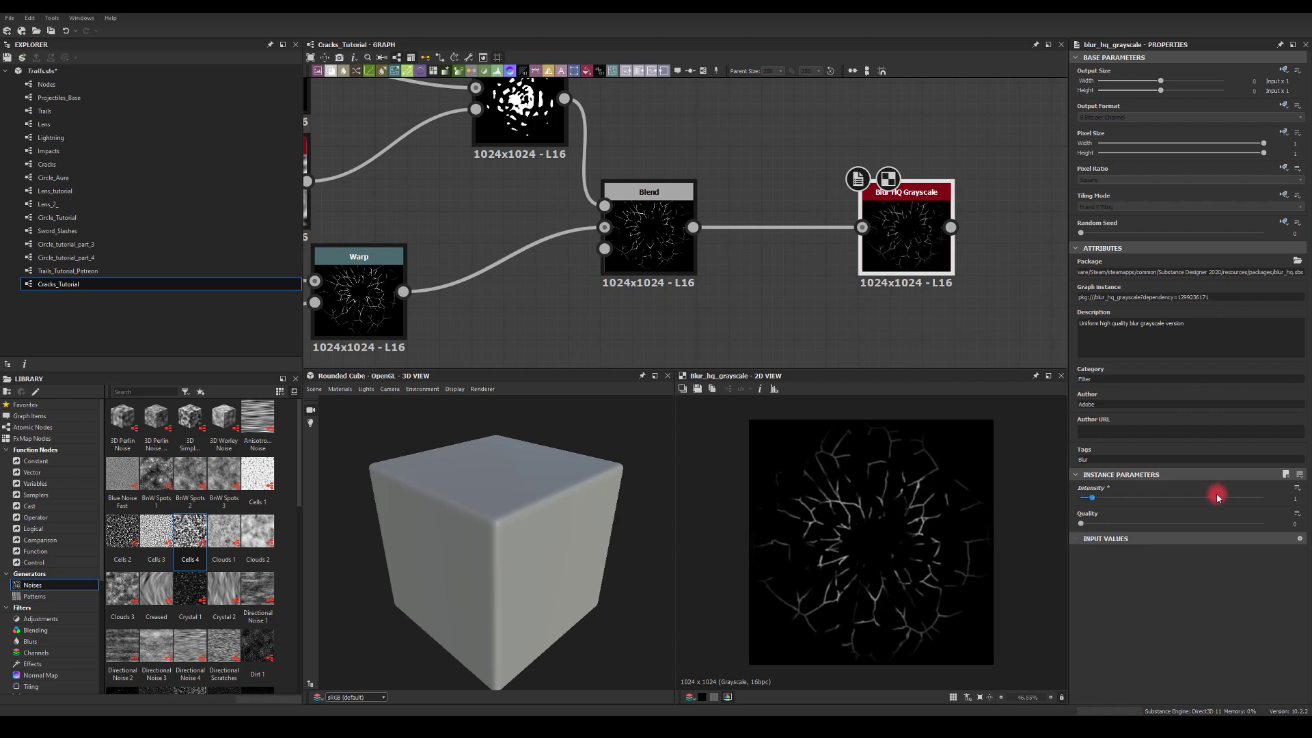
pyautogui.click(1140, 527)
pyautogui.moveTo(882, 252); pyautogui.dragTo(818, 251)
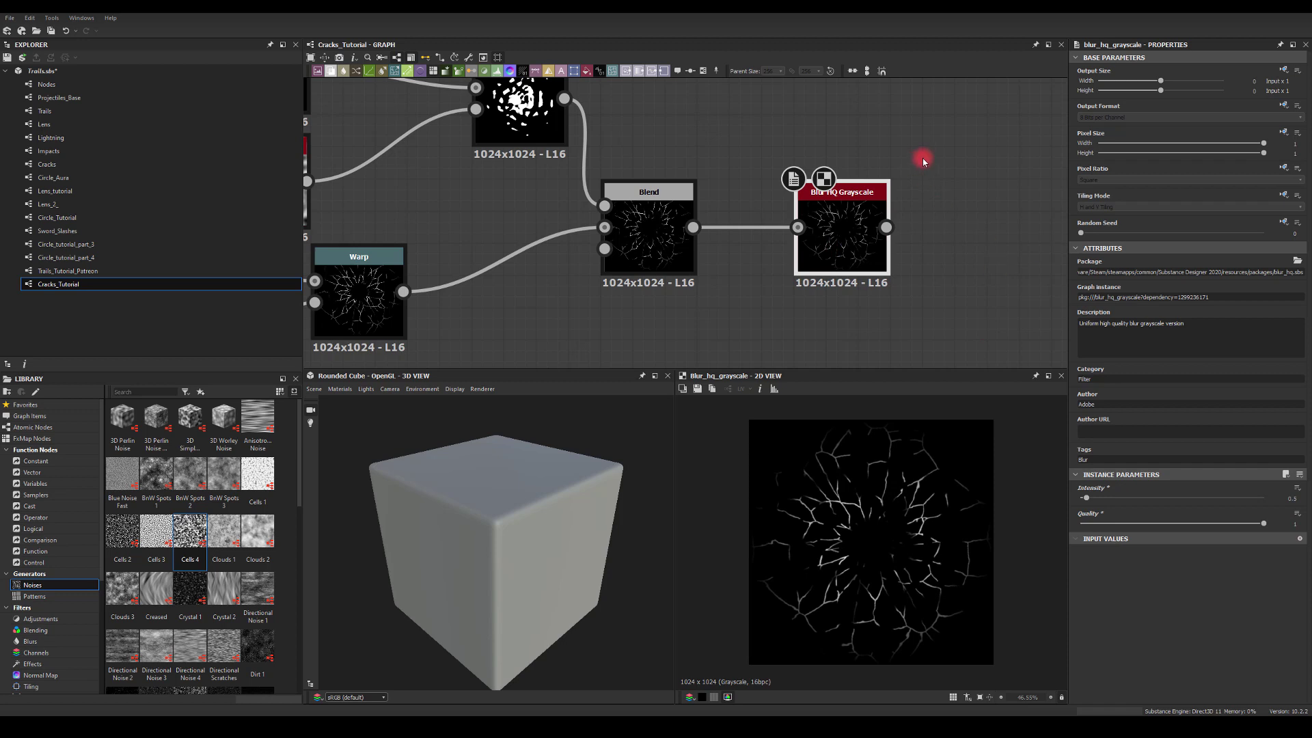
pyautogui.moveTo(924, 162); pyautogui.dragTo(700, 167, button='middle')
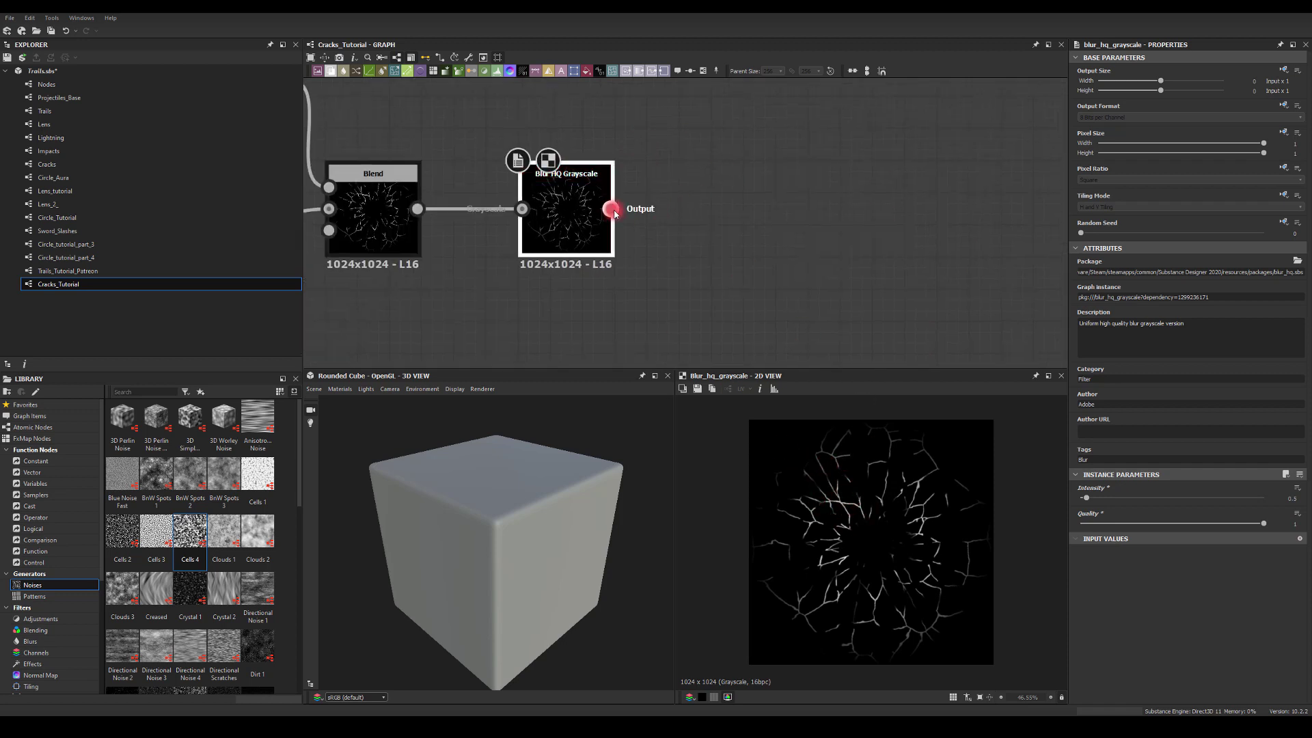
# Attach a Slope Blur Grayscale node to the Blur HQ output
pyautogui.moveTo(610, 208); pyautogui.dragTo(757, 180)
pyautogui.write('slo')
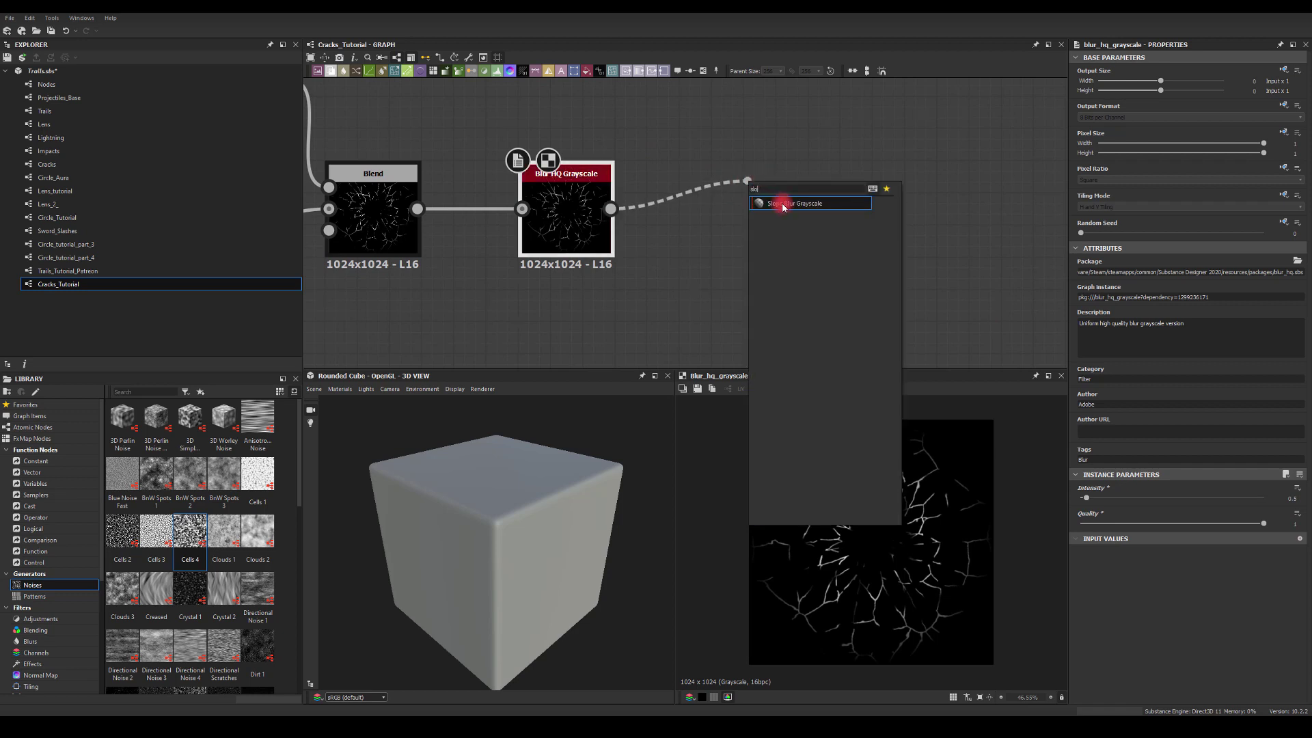
pyautogui.click(783, 204)
# Add a Paraboloid Shape node as the Slope Blur's slope map
pyautogui.moveTo(786, 175); pyautogui.dragTo(786, 273)
pyautogui.moveTo(667, 243); pyautogui.dragTo(686, 167, button='middle')
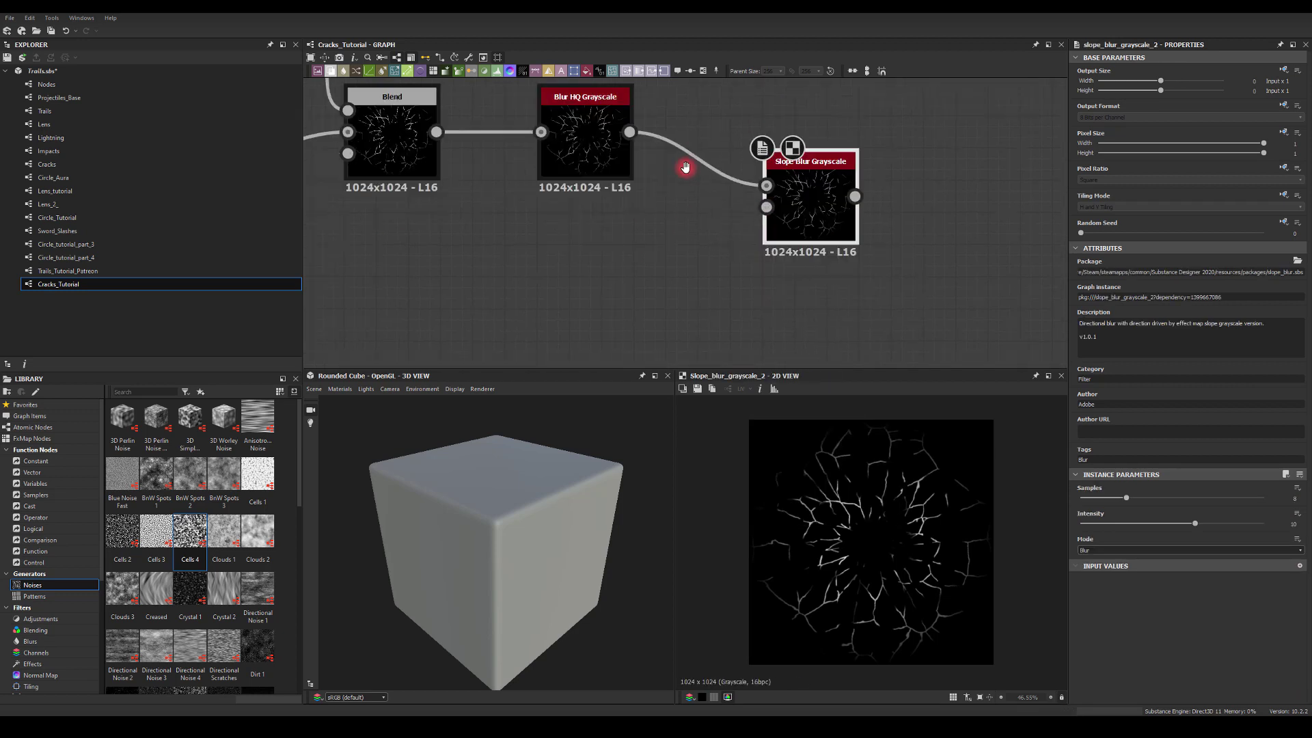
pyautogui.press('space')
pyautogui.write('sh')
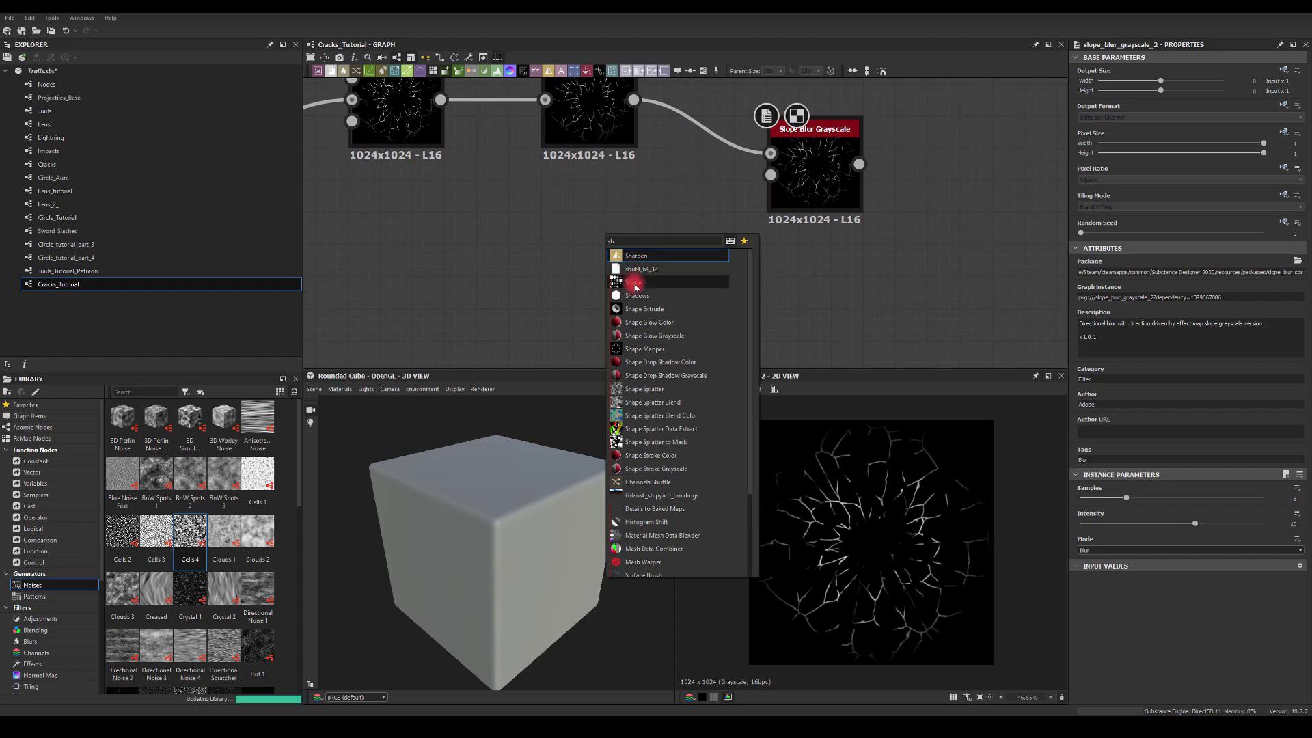
pyautogui.click(635, 282)
pyautogui.moveTo(612, 229); pyautogui.dragTo(771, 175)
pyautogui.click(1087, 526)
pyautogui.click(1092, 546)
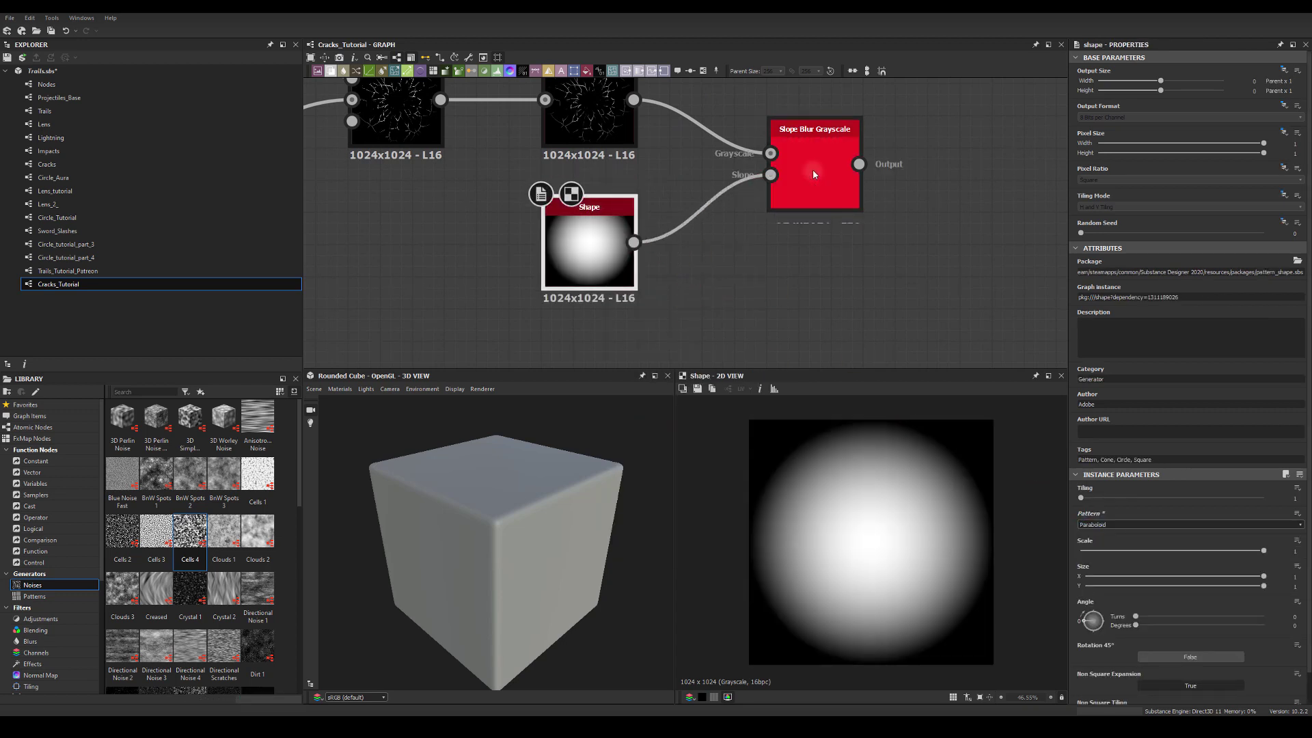
pyautogui.doubleClick(813, 169)
# Set the Slope Blur to 32 samples, Max mode and intensity about 6.08
pyautogui.moveTo(1125, 498); pyautogui.dragTo(1284, 498)
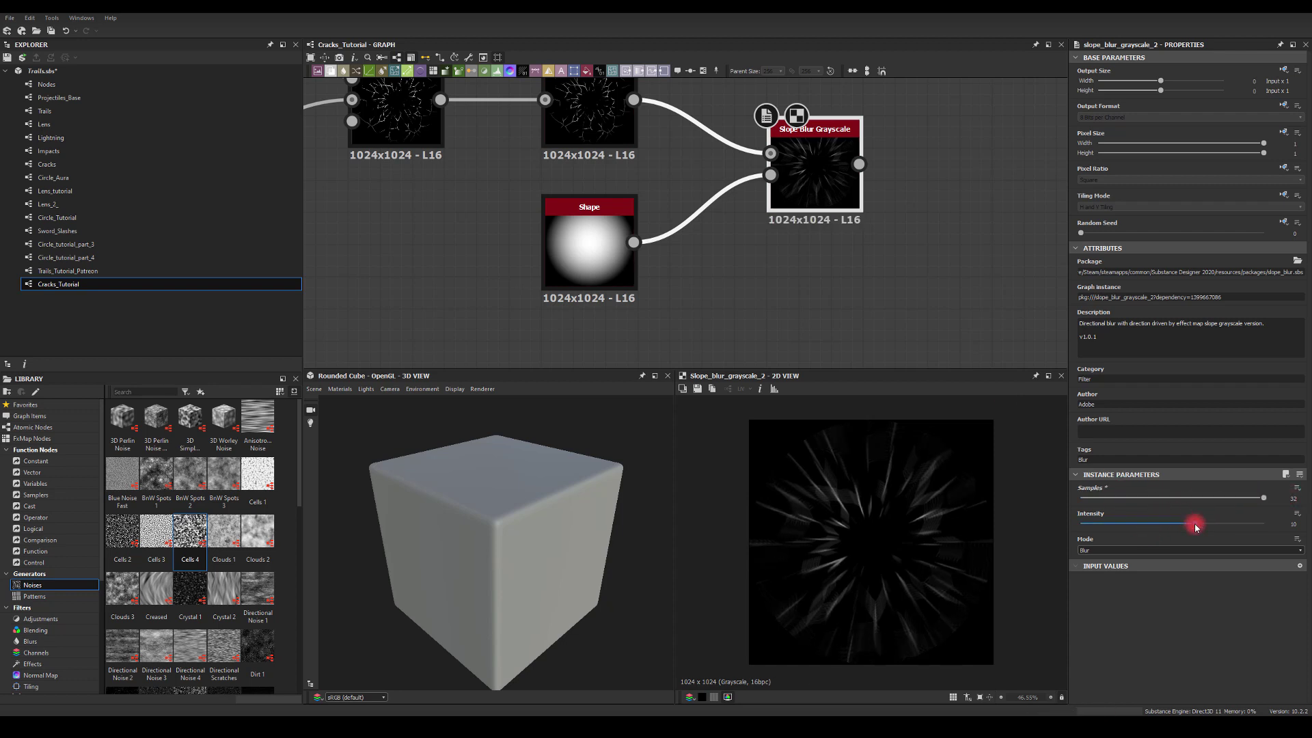
pyautogui.click(1101, 550)
pyautogui.click(1094, 576)
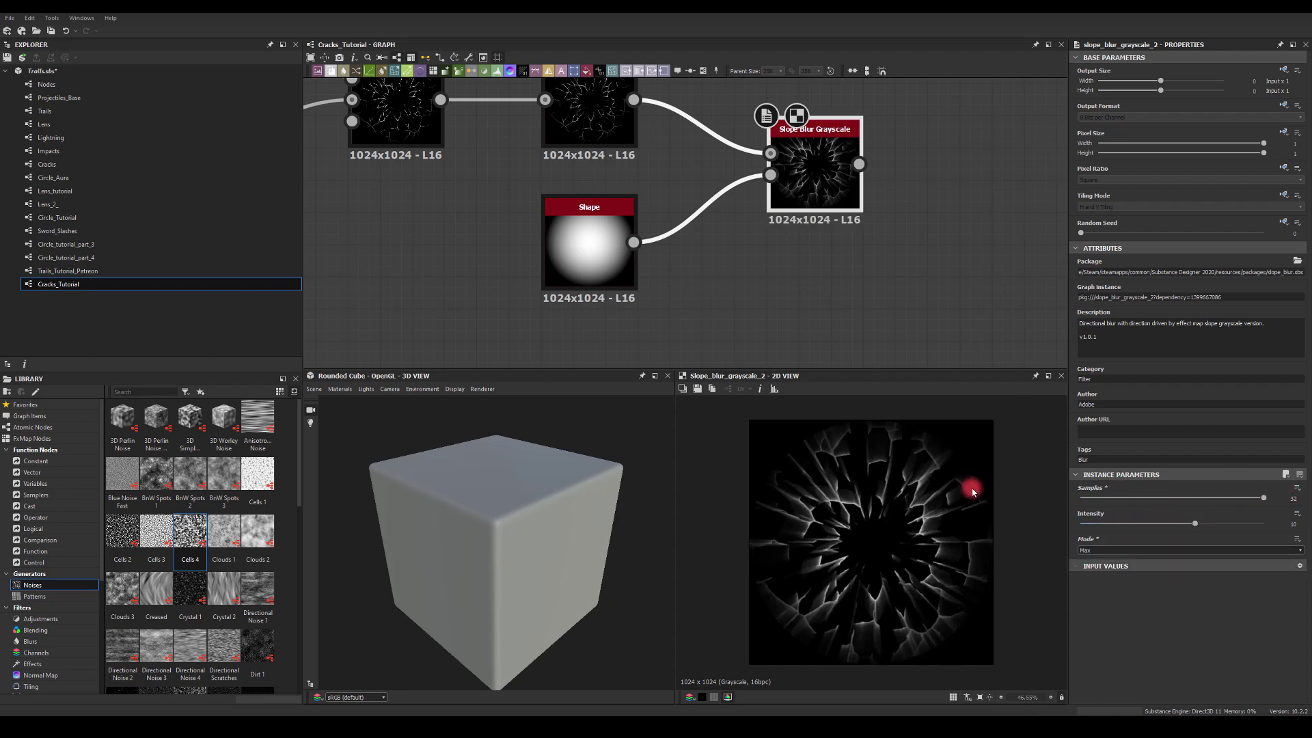
pyautogui.click(1166, 533)
pyautogui.moveTo(1080, 524); pyautogui.dragTo(1152, 525)
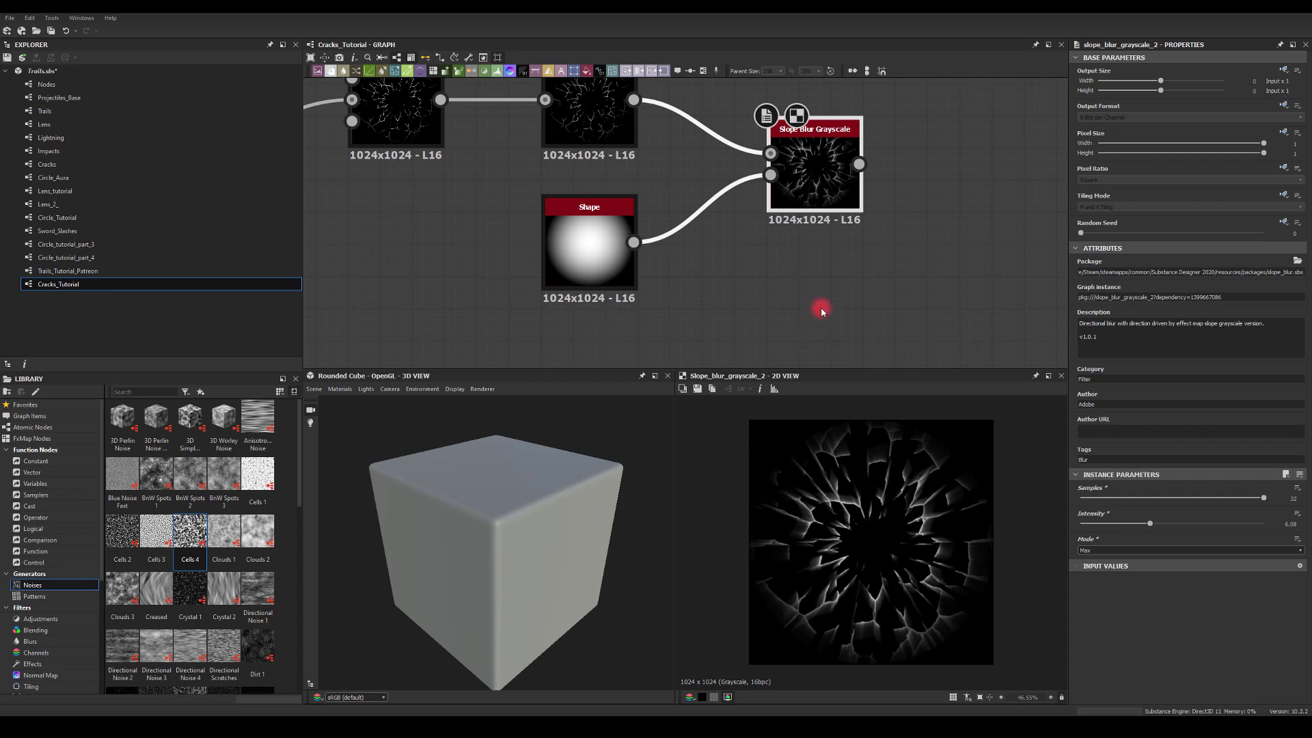
pyautogui.moveTo(822, 312); pyautogui.dragTo(799, 234, button='middle')
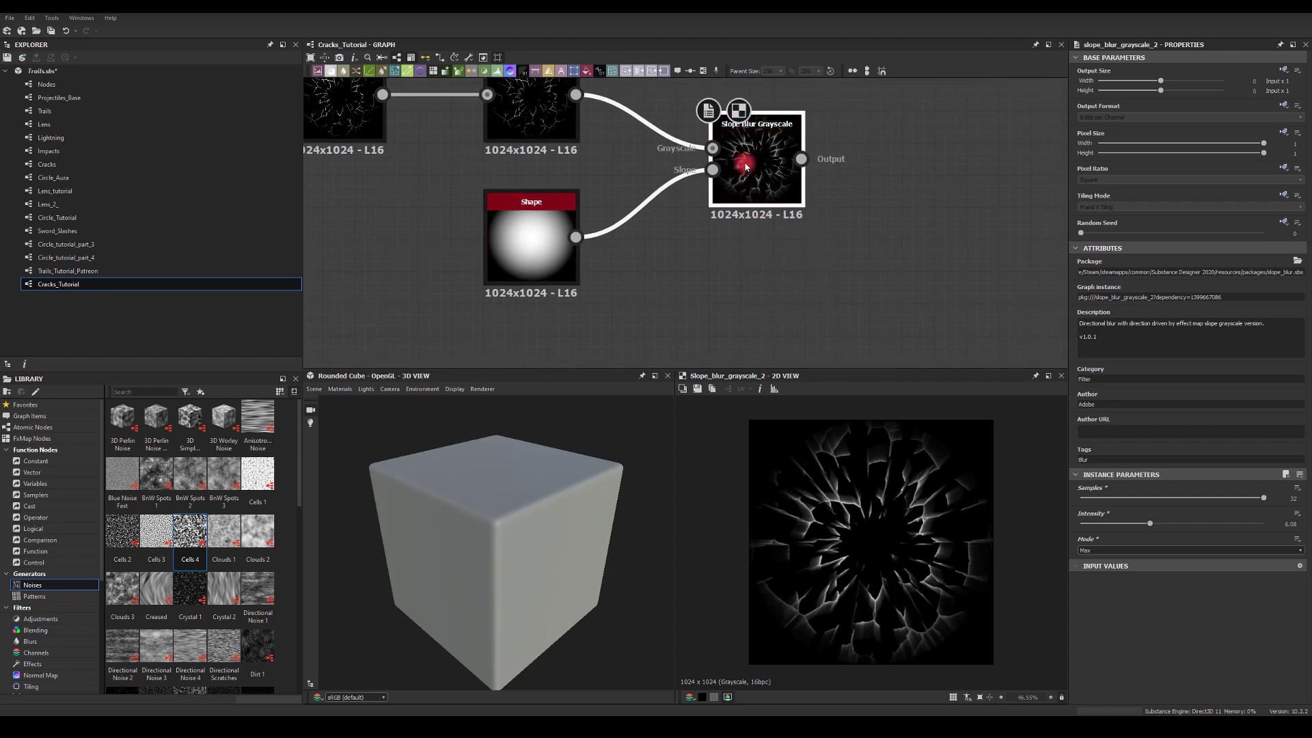
# Duplicate the Slope Blur with a different intensity and feed both into a new Blend
pyautogui.hotkey('ctrl', 'shift', 'd')
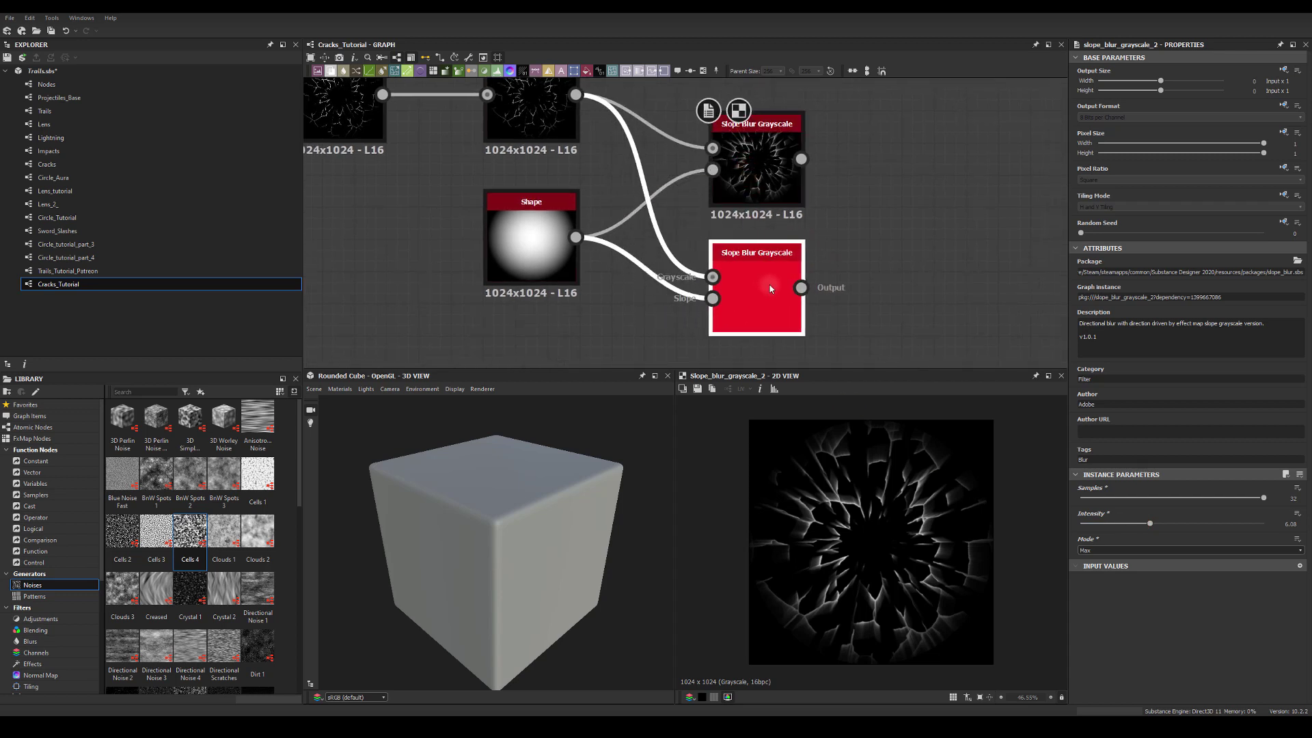
pyautogui.click(771, 289)
pyautogui.moveTo(1282, 537); pyautogui.dragTo(1273, 532)
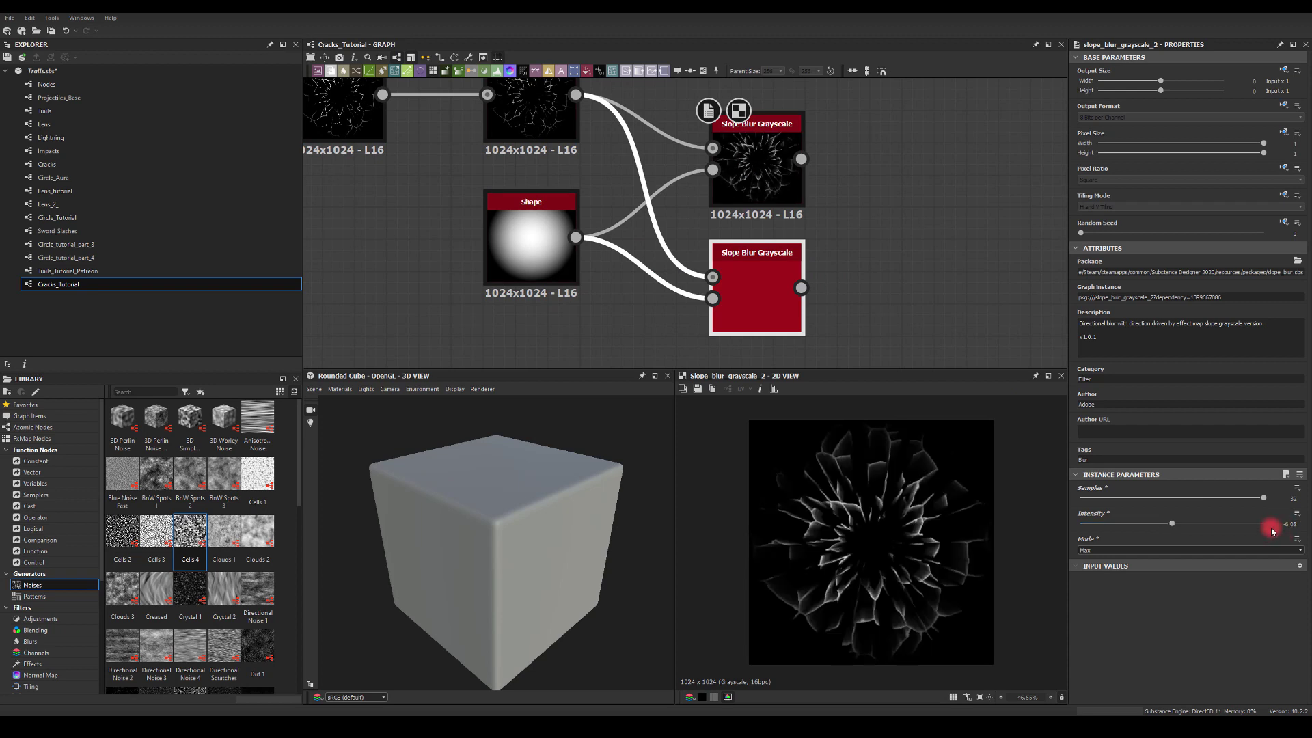
pyautogui.moveTo(805, 290); pyautogui.dragTo(891, 211)
pyautogui.write('bl')
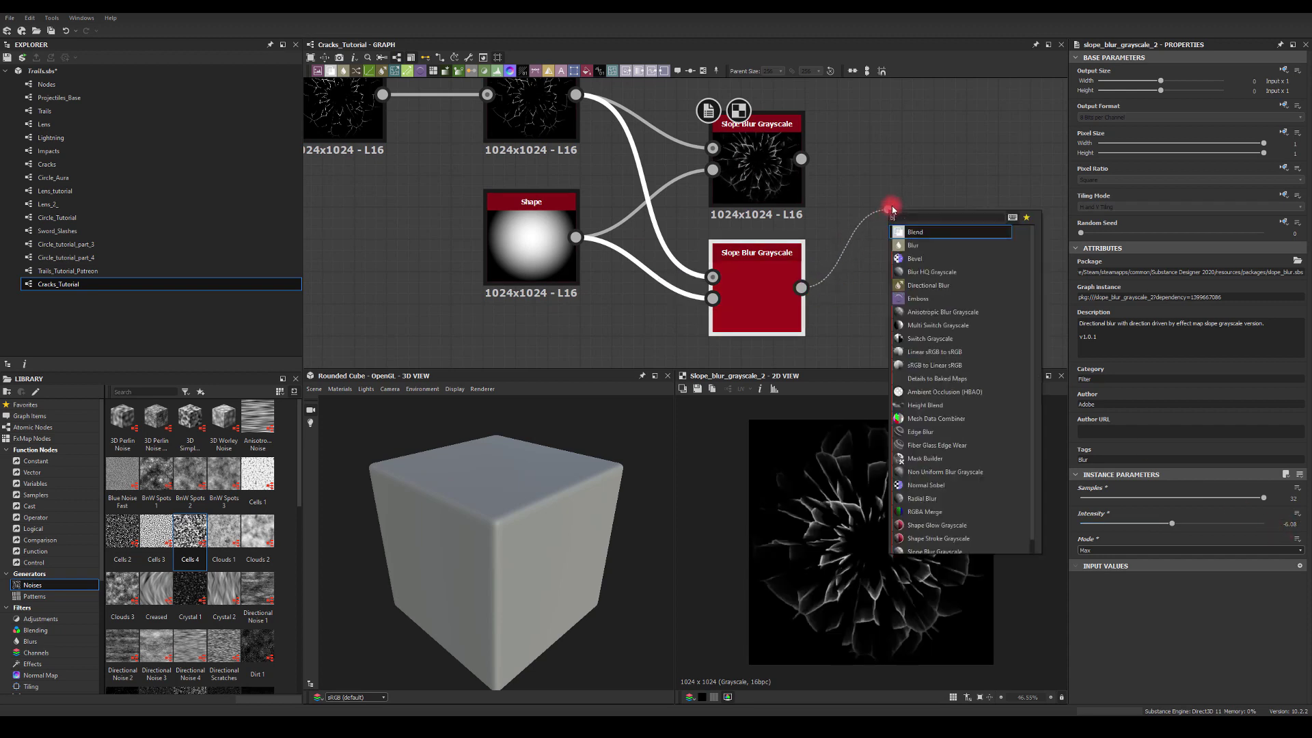
pyautogui.click(916, 232)
pyautogui.moveTo(819, 166); pyautogui.dragTo(905, 202)
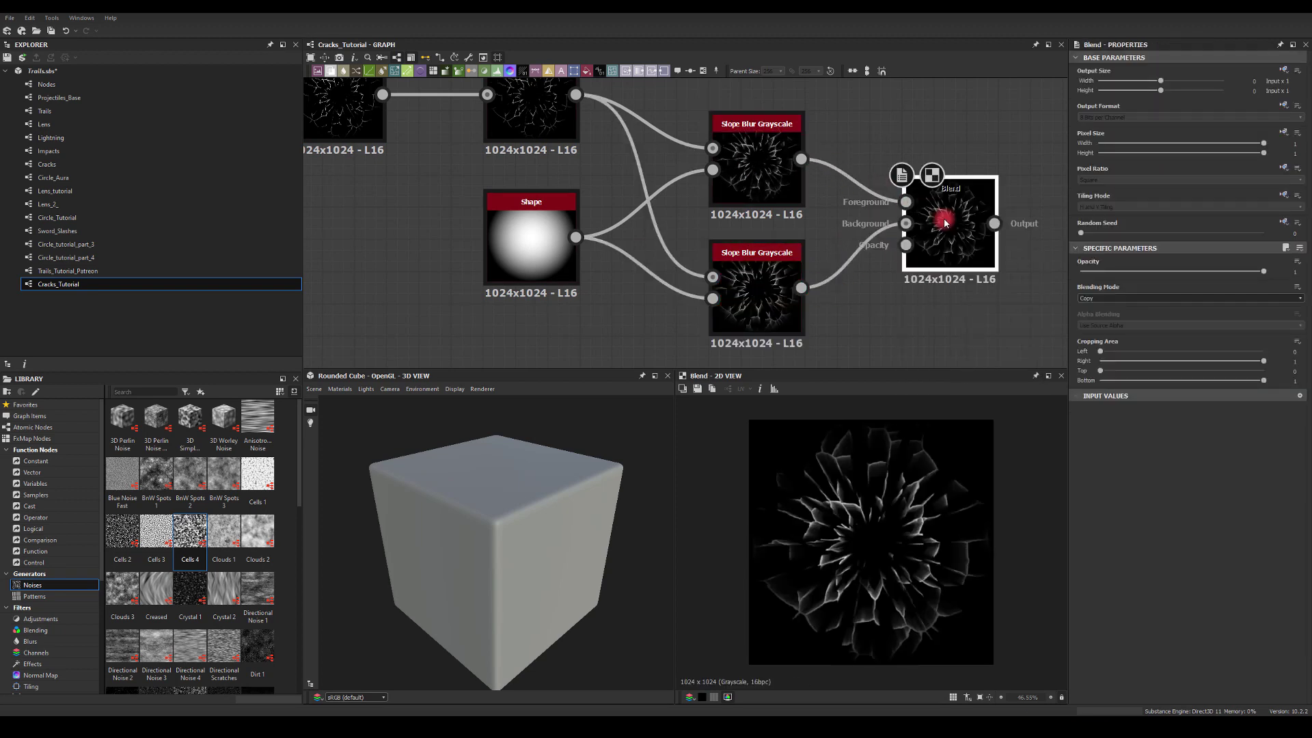
# Try Add (Linear Dodge) blending and line the Blend up with the lower Slope Blur
pyautogui.click(1092, 298)
pyautogui.click(1096, 313)
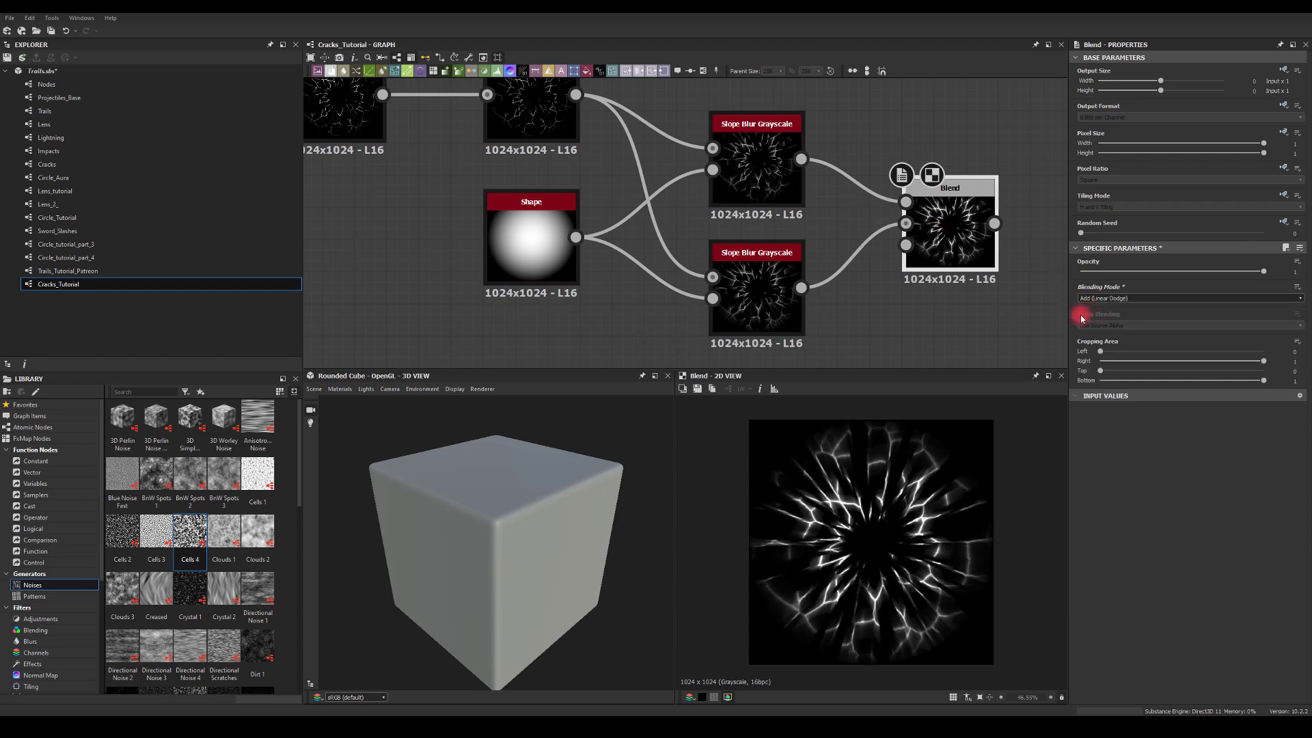
pyautogui.moveTo(1013, 283); pyautogui.dragTo(902, 246, button='middle')
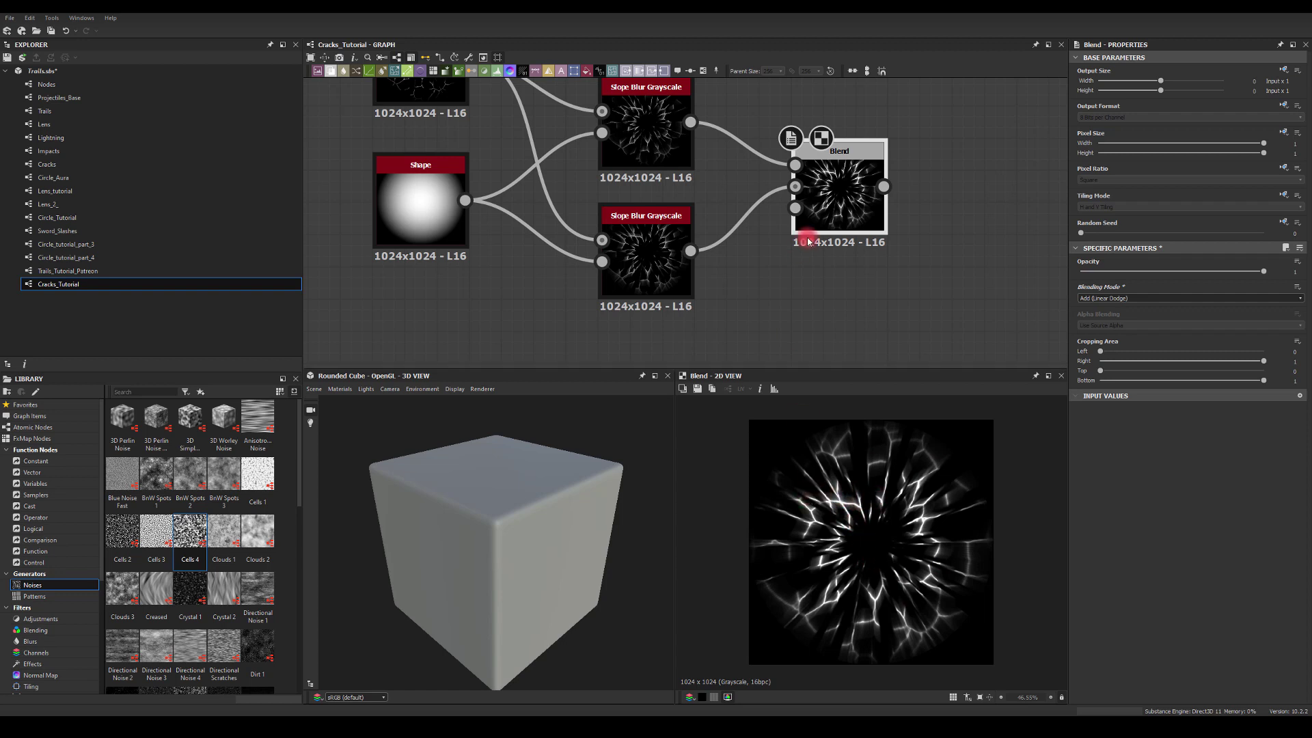
pyautogui.moveTo(837, 263); pyautogui.dragTo(784, 139, button='middle')
pyautogui.moveTo(790, 171); pyautogui.dragTo(914, 241)
pyautogui.click(946, 218)
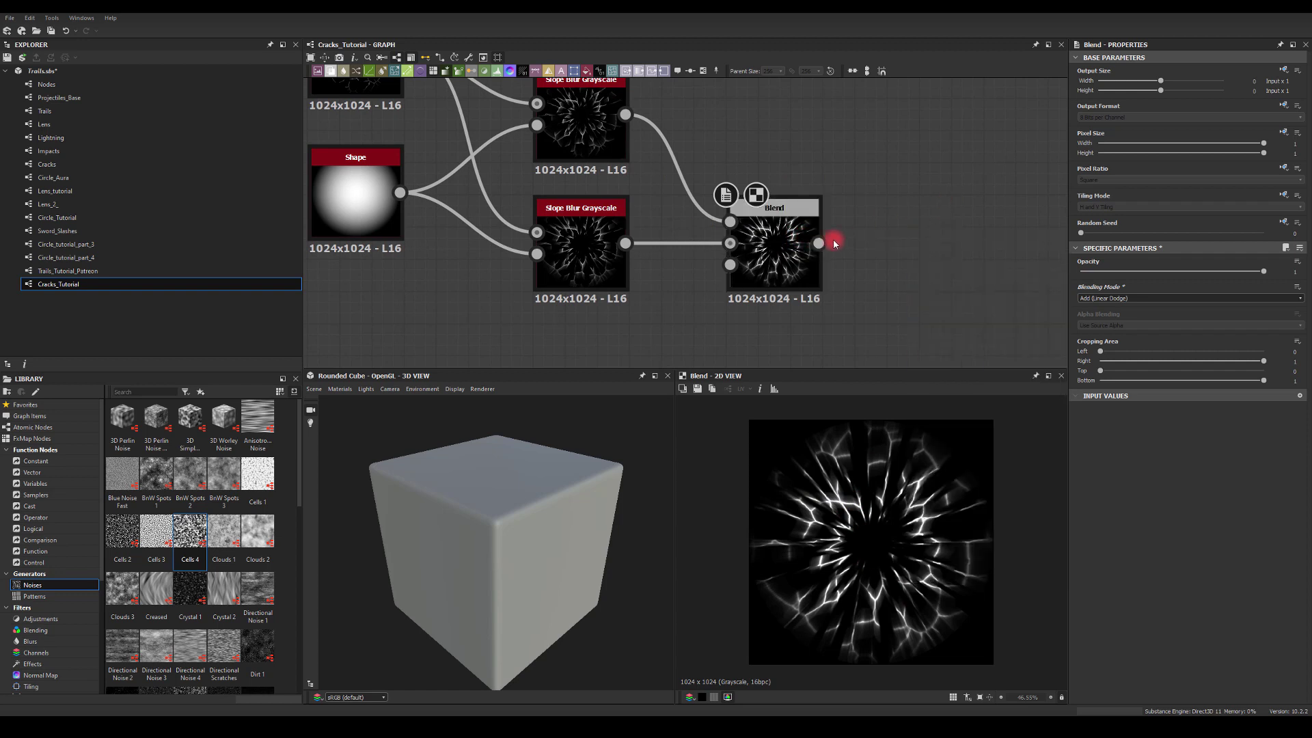
# Switch the Blend from Subtract to Multiply, leaving only thin crack streaks
pyautogui.click(782, 226)
pyautogui.click(1097, 298)
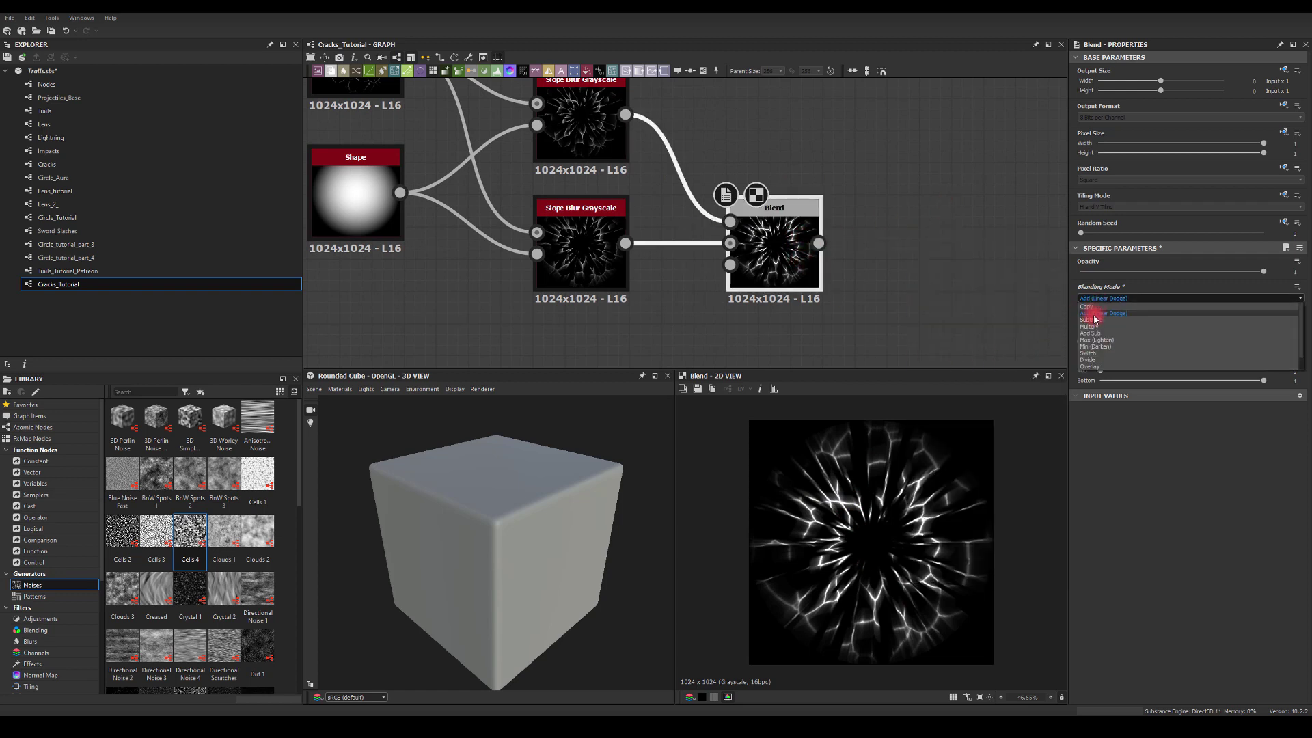
pyautogui.click(1093, 324)
pyautogui.click(1097, 298)
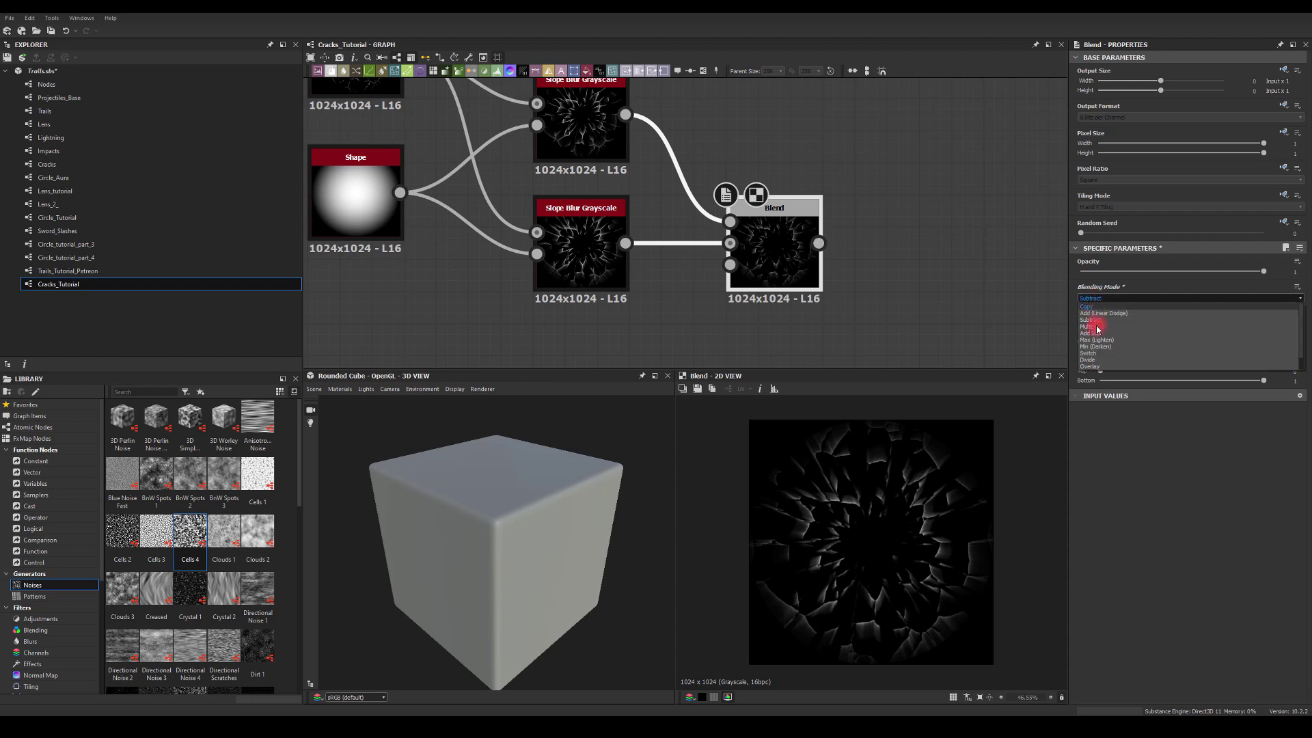
pyautogui.click(1106, 412)
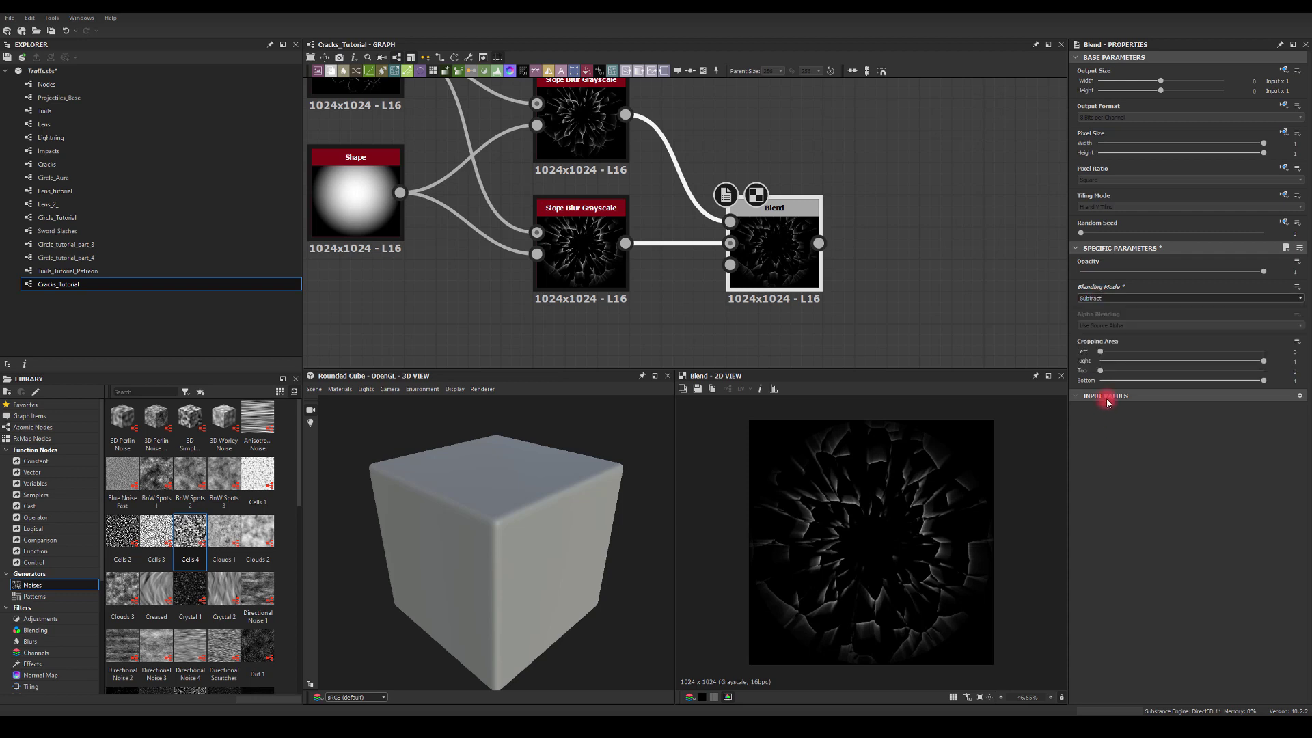
pyautogui.click(1097, 298)
pyautogui.click(1094, 332)
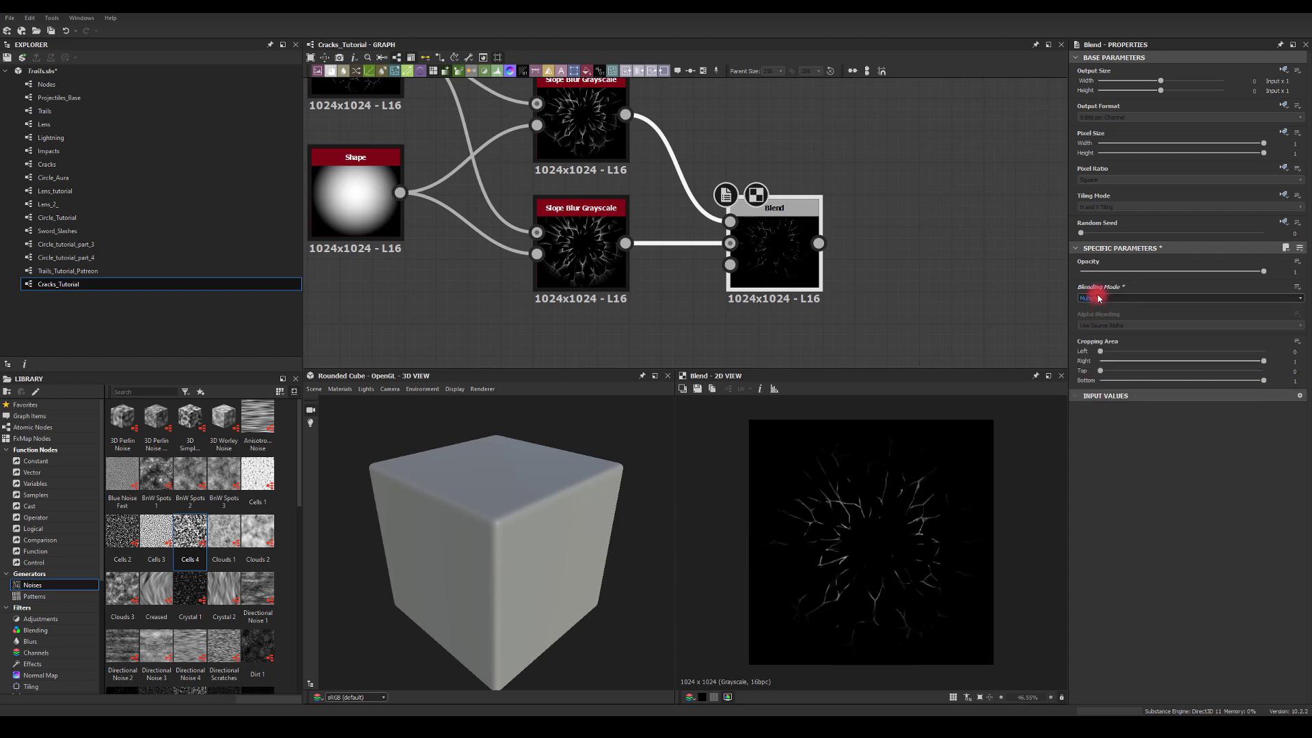
pyautogui.moveTo(662, 232); pyautogui.dragTo(659, 299, button='middle')
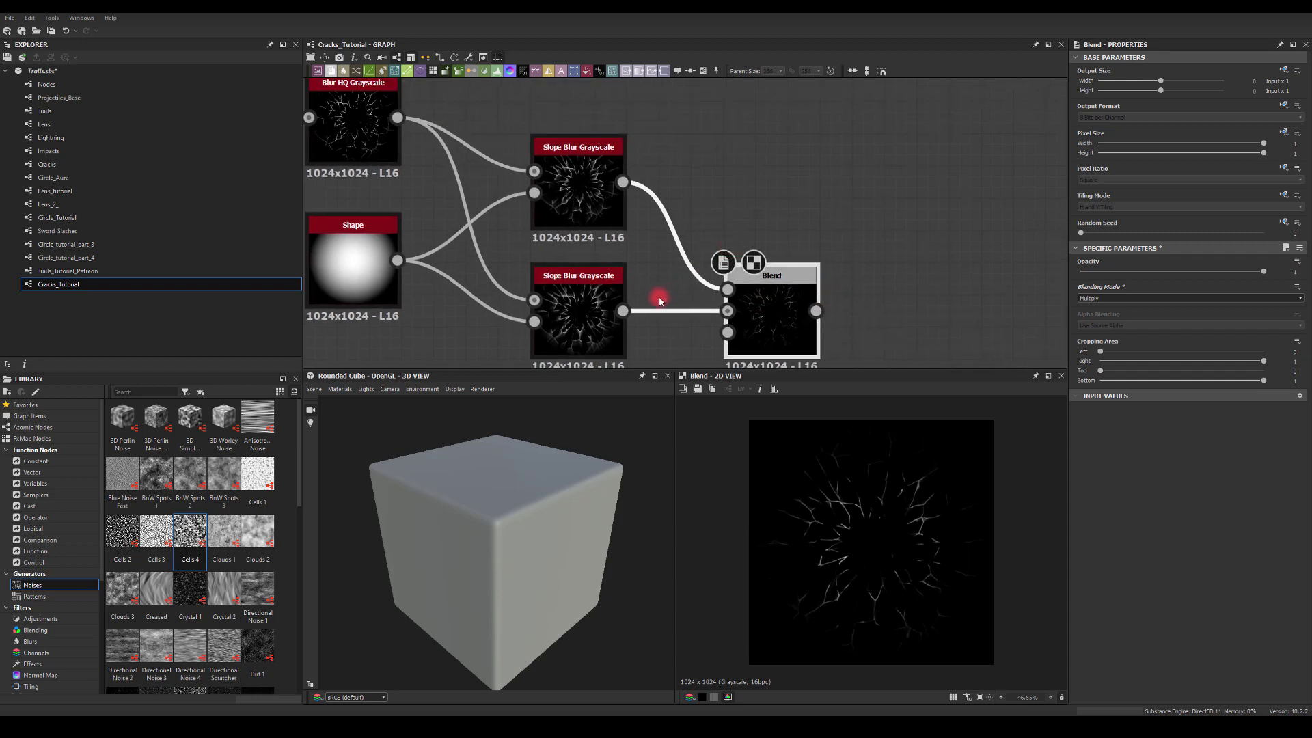
pyautogui.moveTo(623, 311); pyautogui.dragTo(751, 176)
# Combine both Slope Blurs in a second Blend set to Add (Linear Dodge)
pyautogui.write('bl')
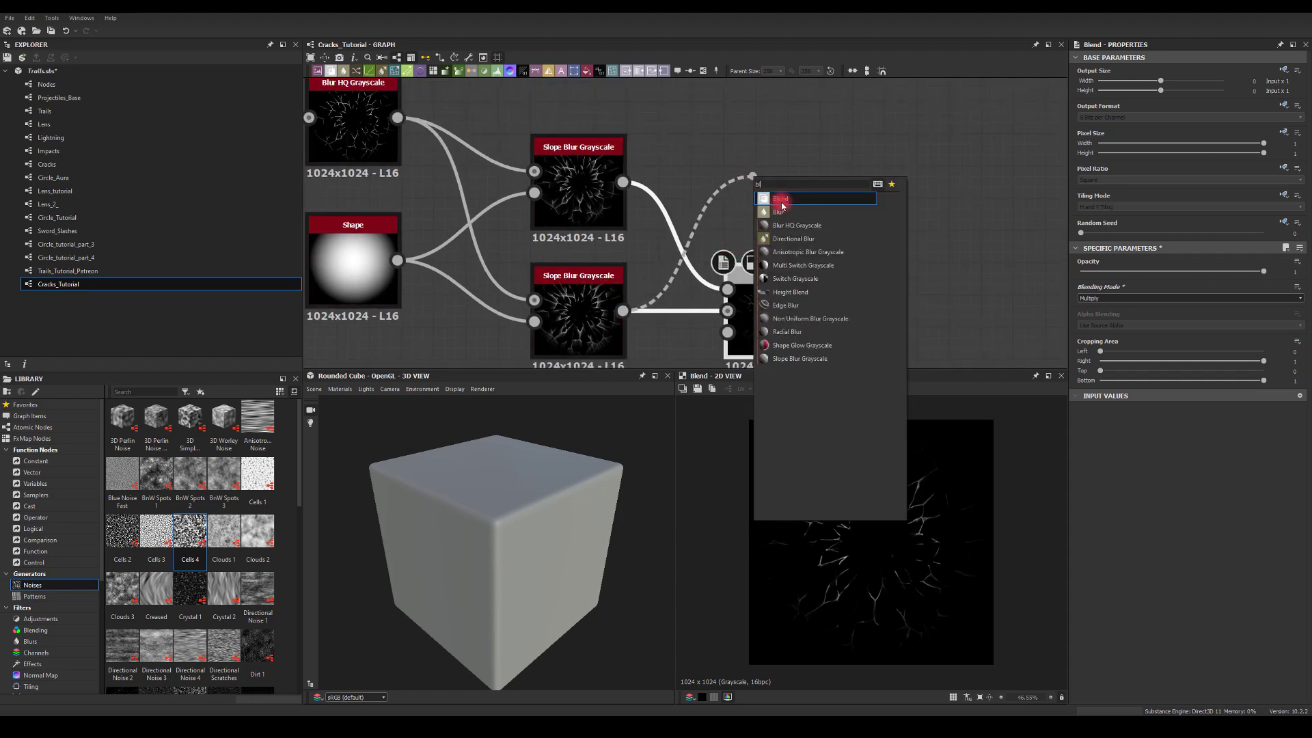
pyautogui.click(781, 199)
pyautogui.moveTo(623, 182); pyautogui.dragTo(795, 180)
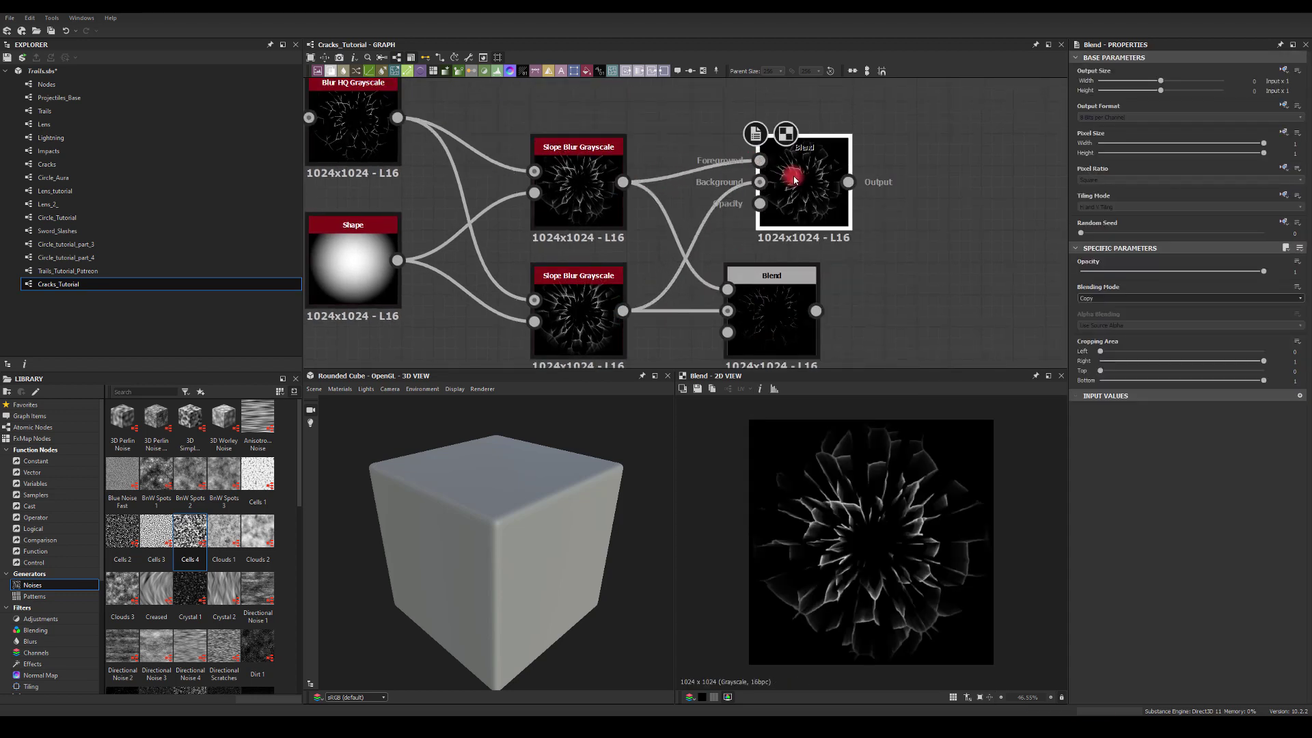
pyautogui.click(1082, 298)
pyautogui.click(1090, 309)
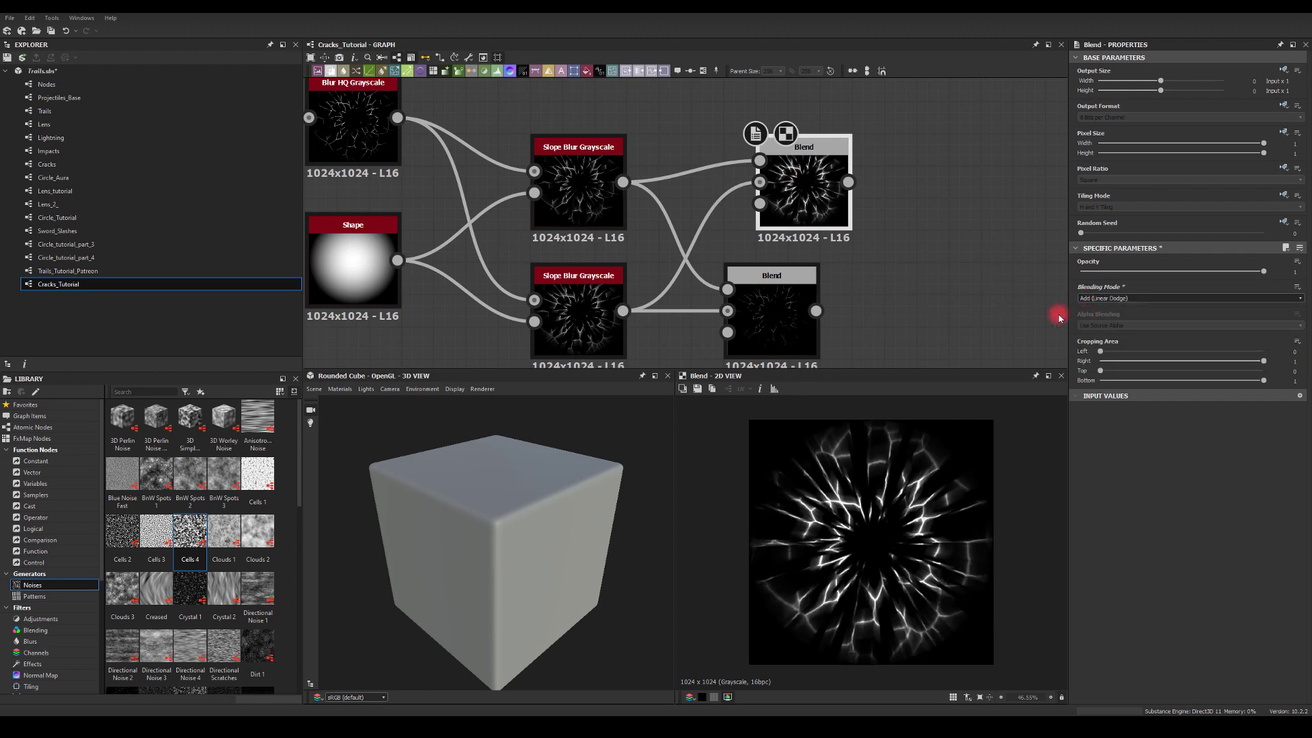
# Add the Add and Multiply Blends in a third Linear Dodge Blend at 0.51 opacity
pyautogui.moveTo(764, 308)
pyautogui.mouseDown()
pyautogui.moveTo(829, 309)
pyautogui.moveTo(798, 309)
pyautogui.moveTo(962, 243)
pyautogui.mouseUp()
pyautogui.write('bl')
pyautogui.click(985, 264)
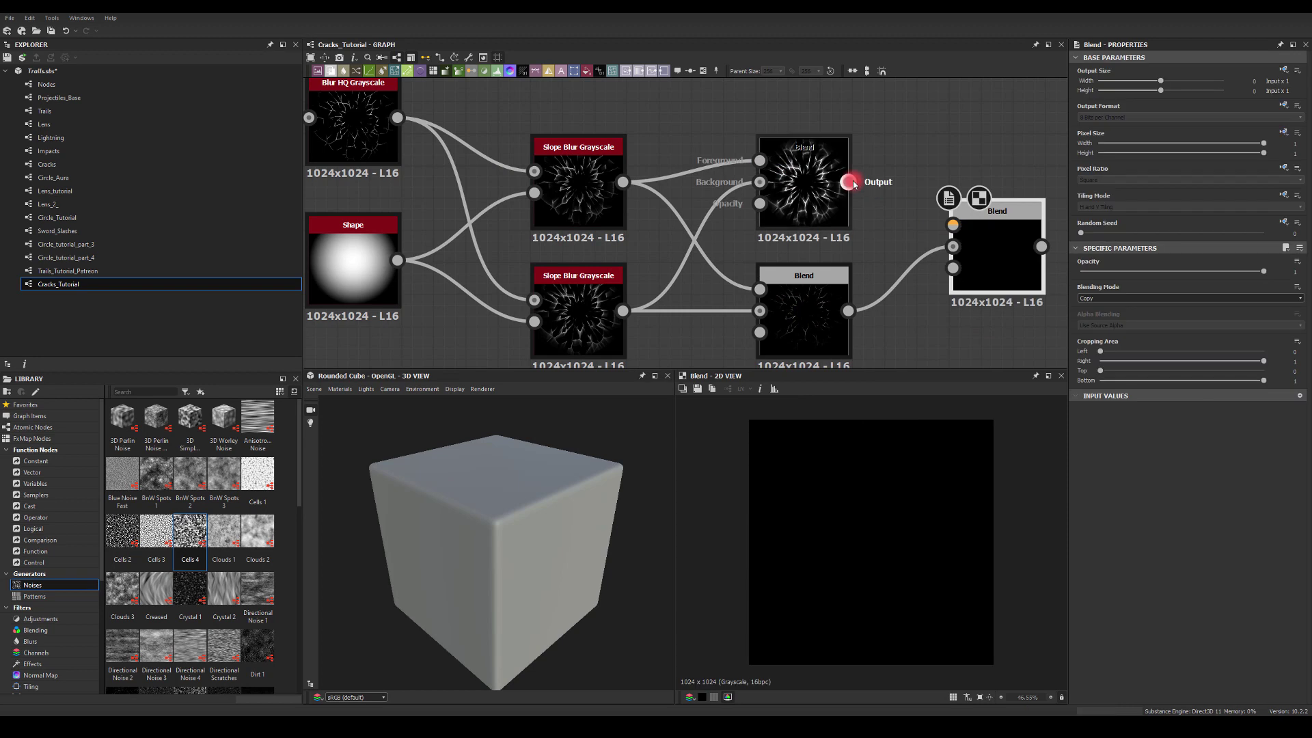
pyautogui.moveTo(848, 182); pyautogui.dragTo(954, 225)
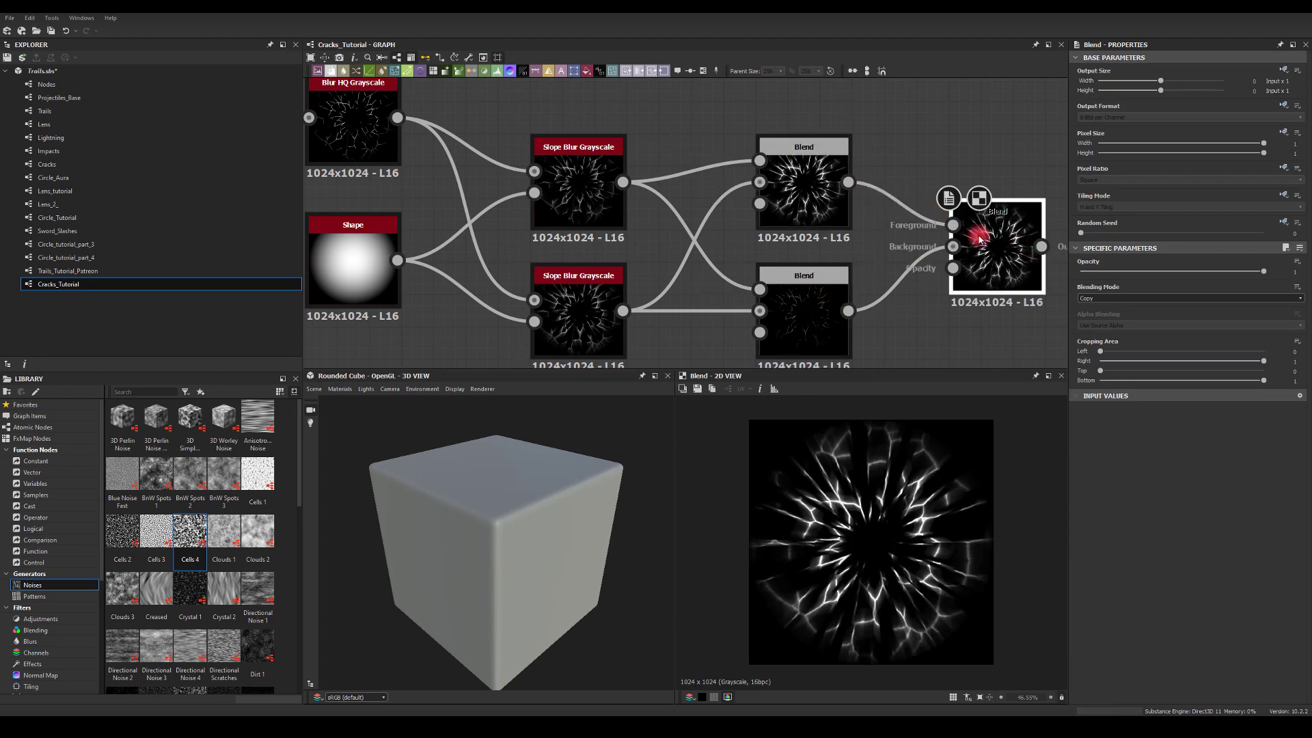
pyautogui.click(1097, 300)
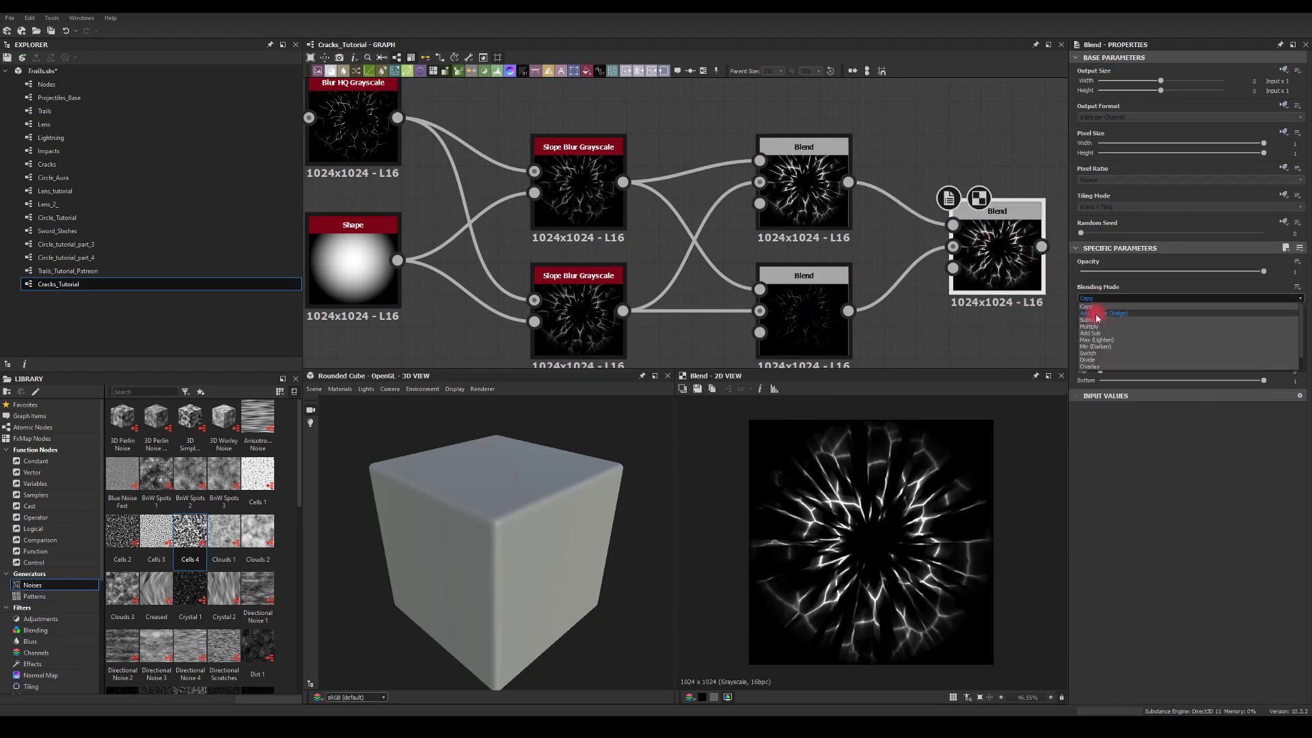
pyautogui.click(1098, 313)
pyautogui.moveTo(1264, 271)
pyautogui.mouseDown()
pyautogui.moveTo(1030, 274)
pyautogui.moveTo(1177, 282)
pyautogui.moveTo(1166, 281)
pyautogui.mouseUp()
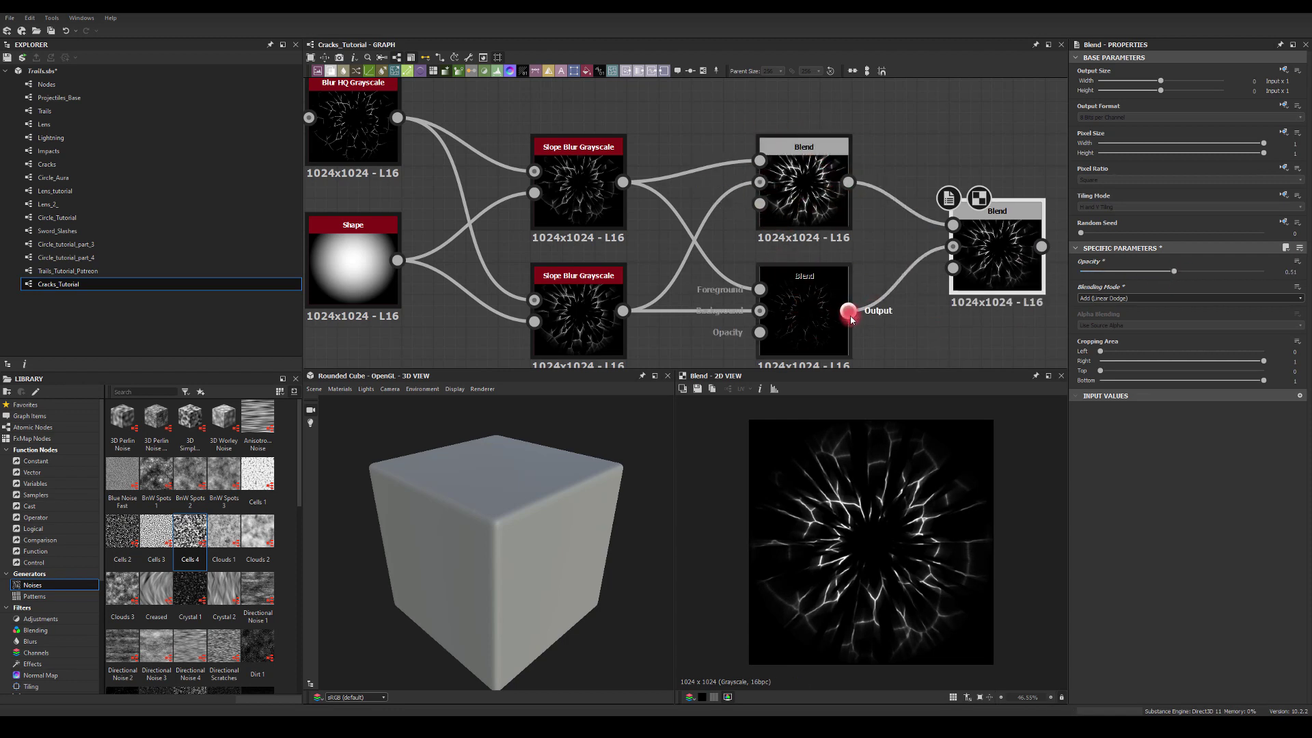
pyautogui.moveTo(909, 350); pyautogui.dragTo(773, 321, button='middle')
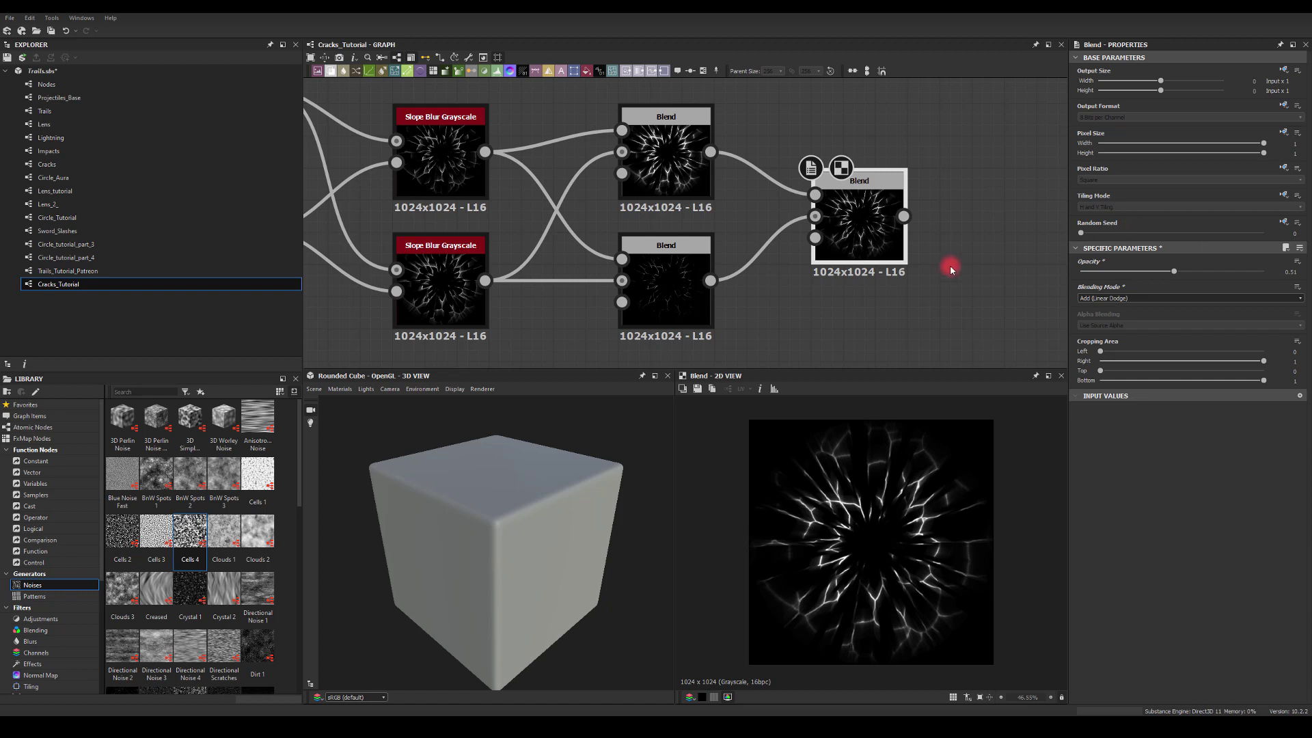
pyautogui.moveTo(915, 263); pyautogui.dragTo(877, 276, button='middle')
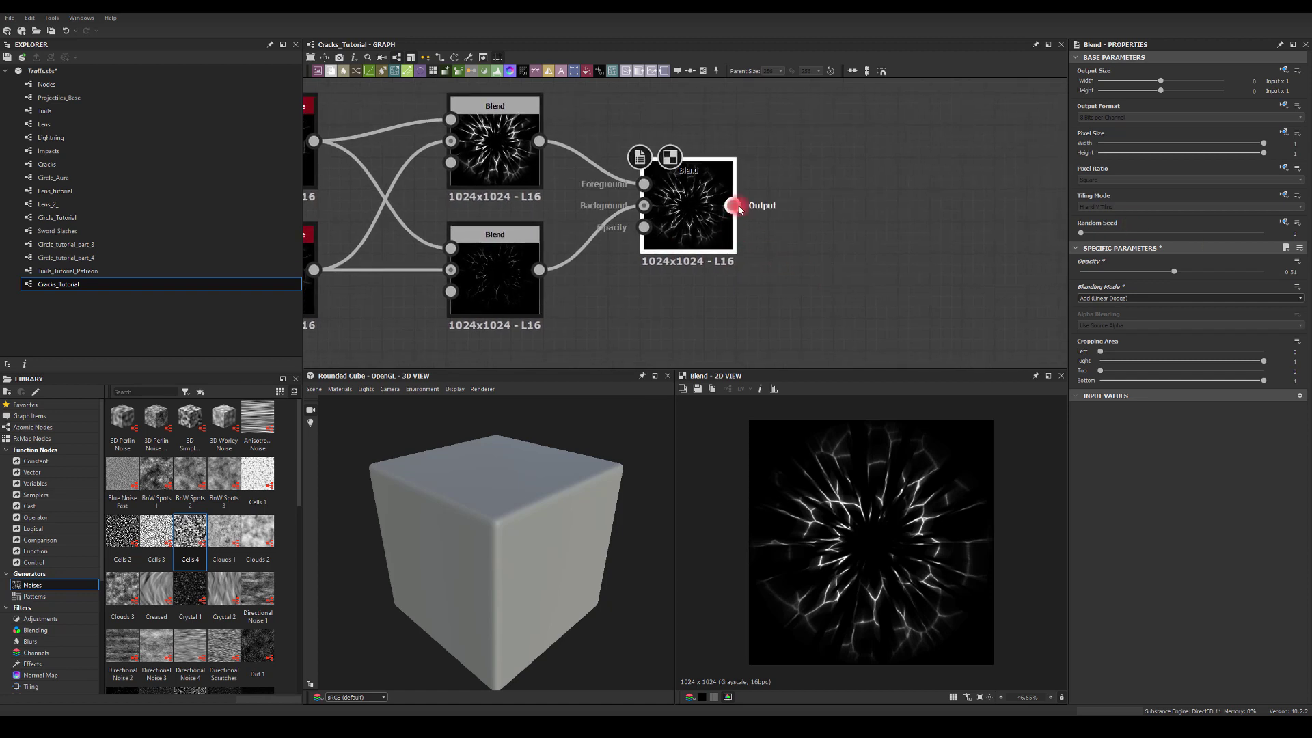
# Add a Warp node after the final Blend and a Cells 4 noise node
pyautogui.moveTo(733, 205); pyautogui.dragTo(881, 197)
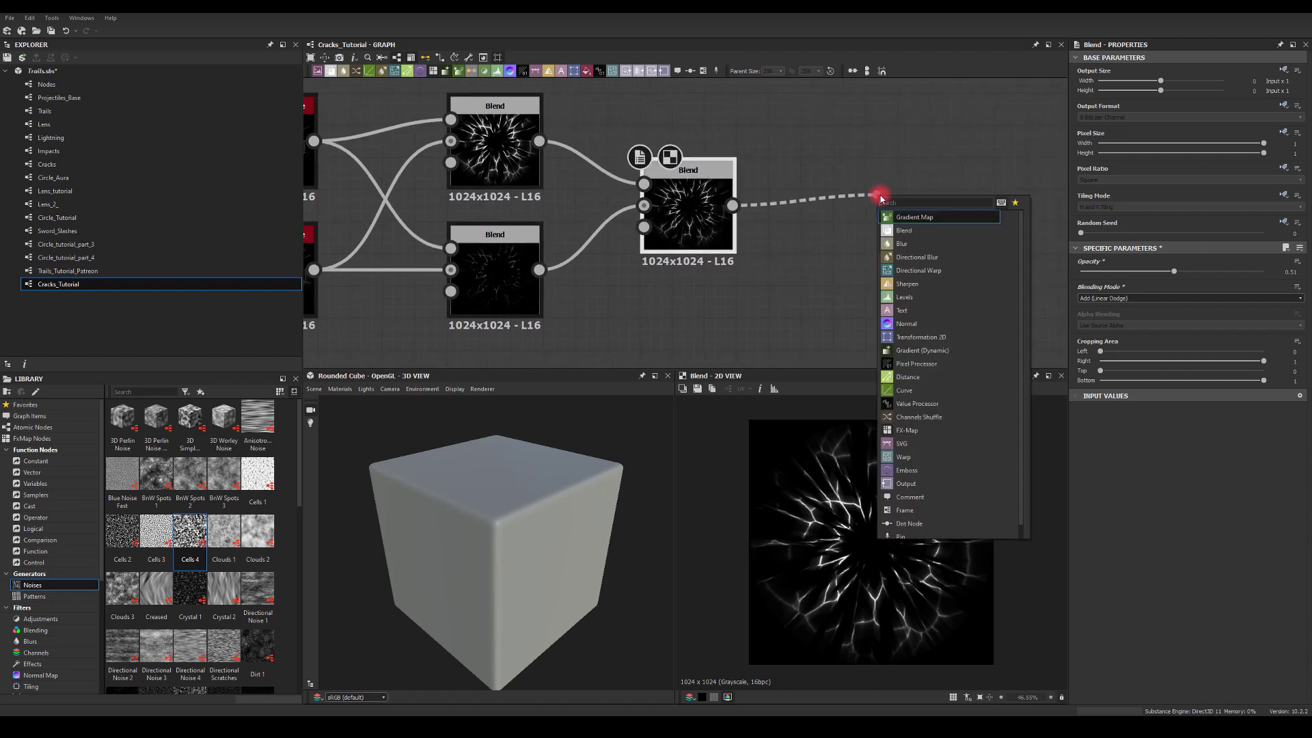
pyautogui.write('warp')
pyautogui.click(898, 217)
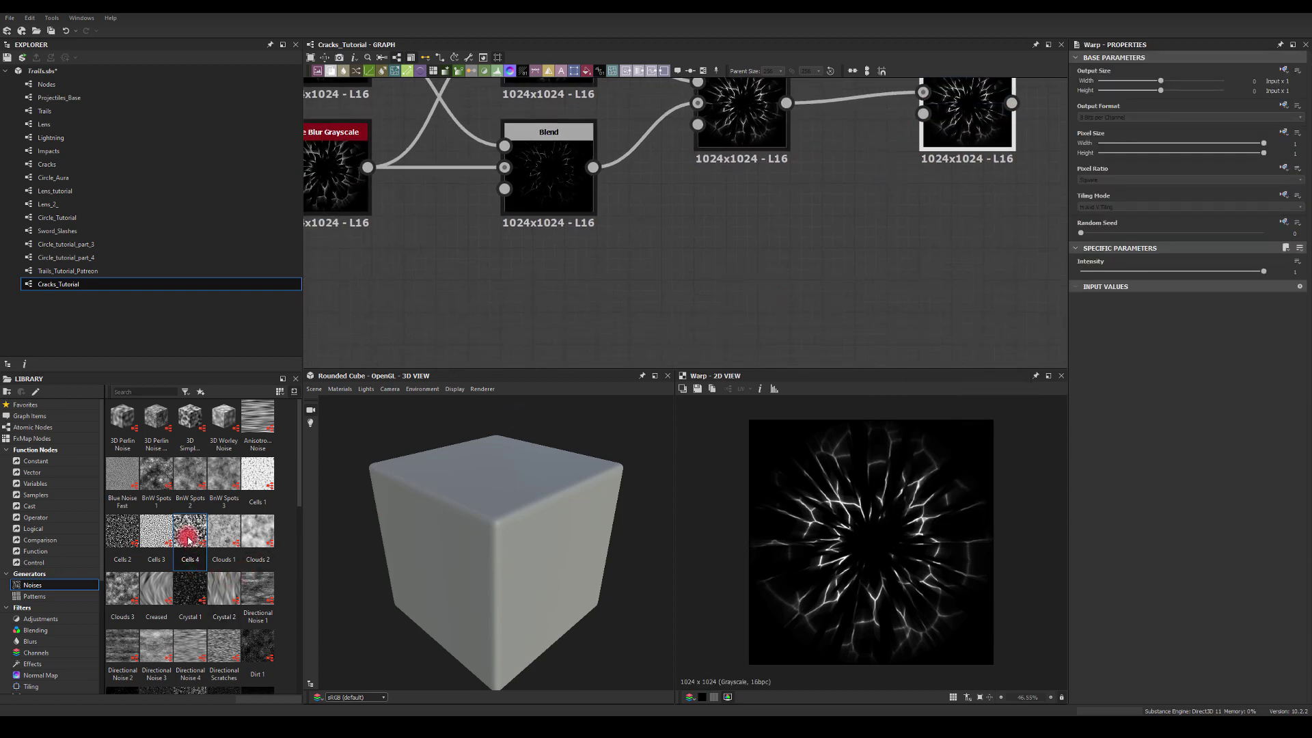
pyautogui.moveTo(189, 540); pyautogui.dragTo(728, 277)
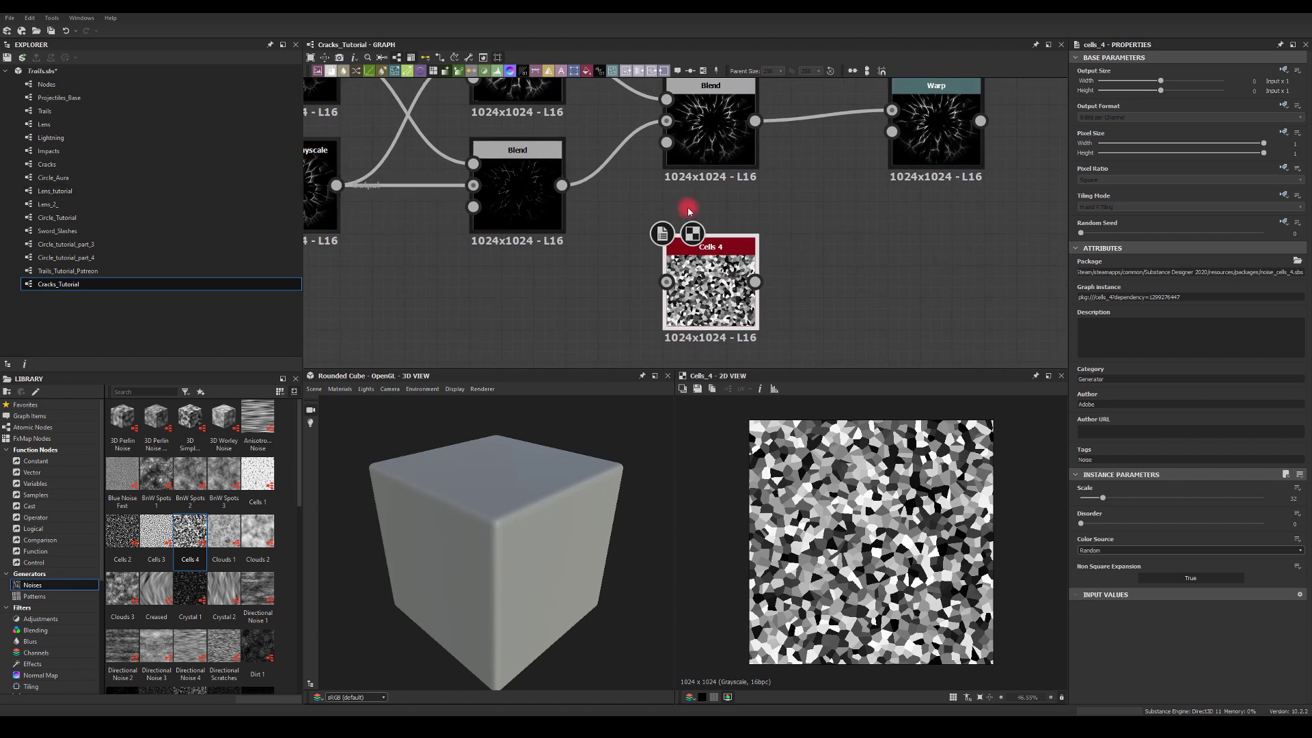
pyautogui.moveTo(823, 234); pyautogui.dragTo(787, 244, button='middle')
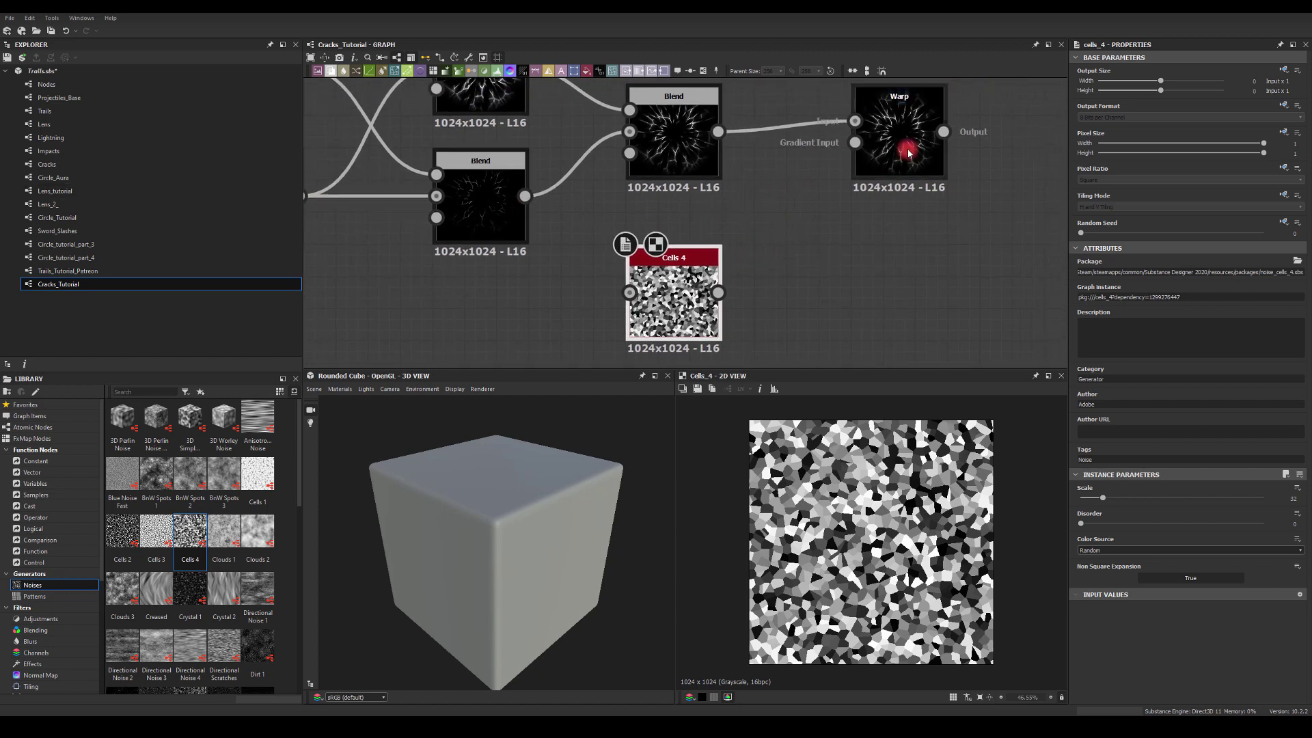
pyautogui.moveTo(909, 152); pyautogui.dragTo(973, 152)
# Feed a Blur HQ Grayscale of Cells 4 into the Warp's gradient input, intensity 0.2
pyautogui.click(719, 294)
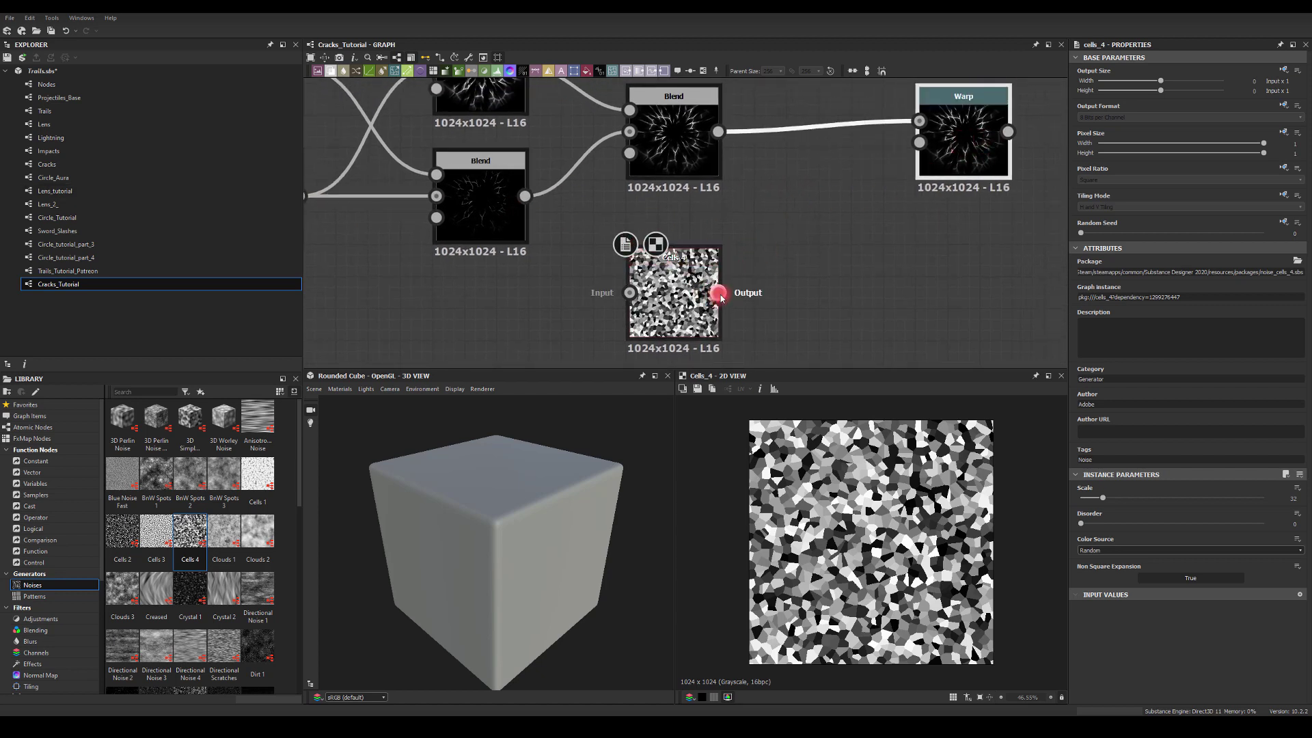
pyautogui.moveTo(721, 298); pyautogui.dragTo(920, 143)
pyautogui.write('bl')
pyautogui.click(934, 344)
pyautogui.doubleClick(972, 144)
pyautogui.moveTo(943, 231); pyautogui.dragTo(902, 285, button='middle')
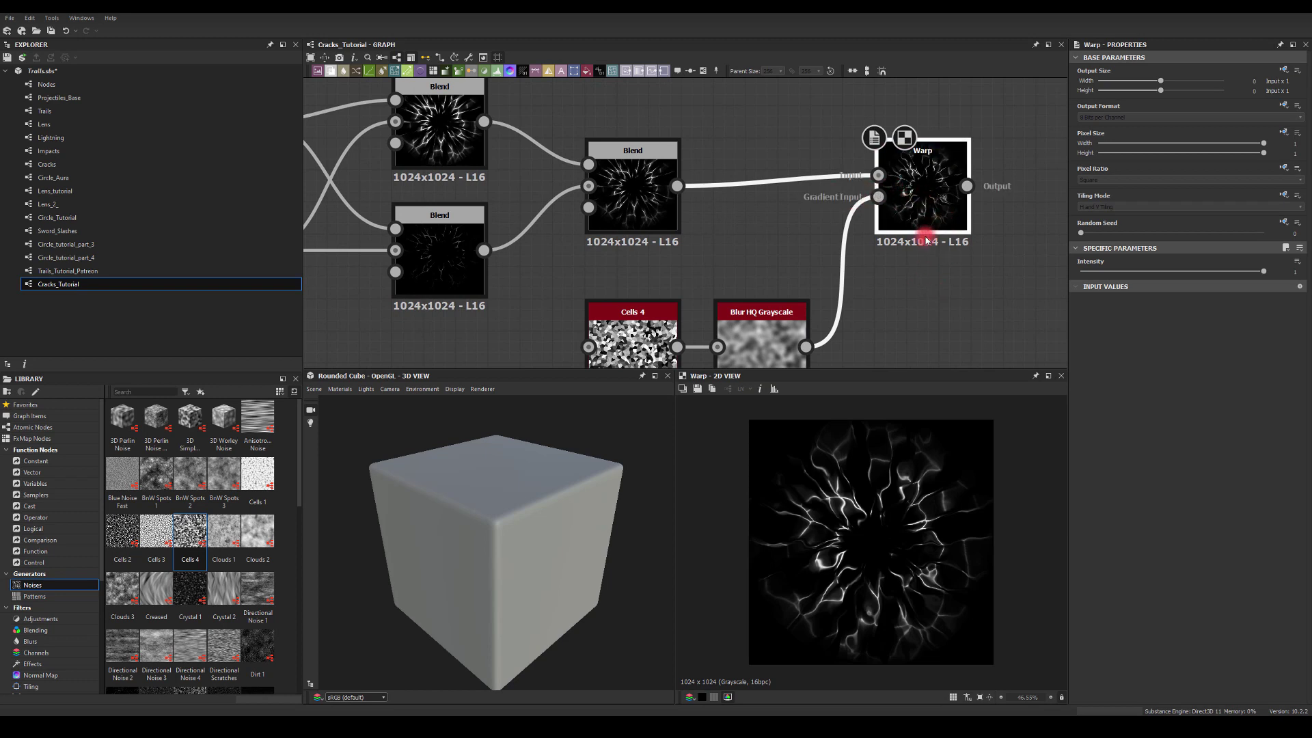
pyautogui.moveTo(1264, 271); pyautogui.dragTo(1173, 274)
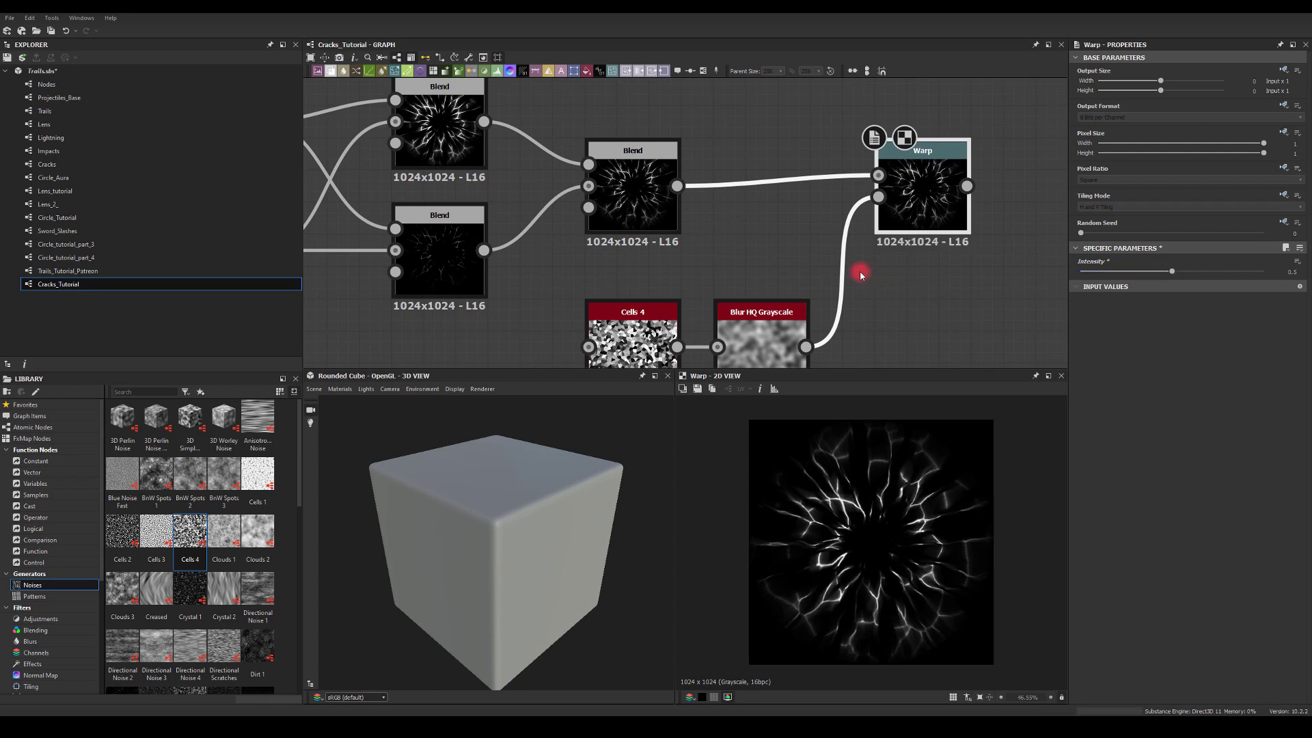
# Fine-tune the Cells 4 blur intensity and lower the warp intensity to about 0.26
pyautogui.moveTo(861, 274); pyautogui.dragTo(873, 219, button='middle')
pyautogui.click(758, 272)
pyautogui.moveTo(1194, 498)
pyautogui.mouseDown()
pyautogui.moveTo(1140, 498)
pyautogui.moveTo(1180, 499)
pyautogui.mouseUp()
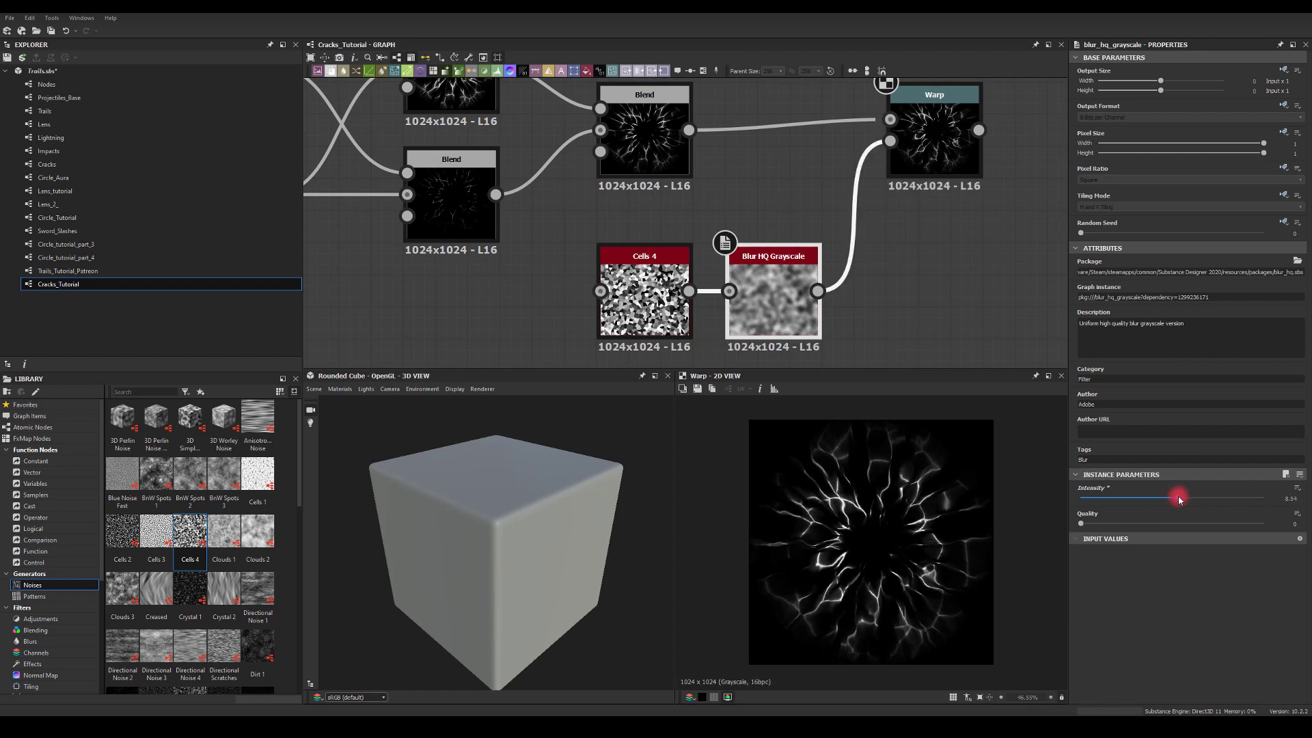
pyautogui.moveTo(891, 352); pyautogui.dragTo(842, 394, button='middle')
pyautogui.click(899, 179)
pyautogui.moveTo(1168, 274); pyautogui.dragTo(1131, 287)
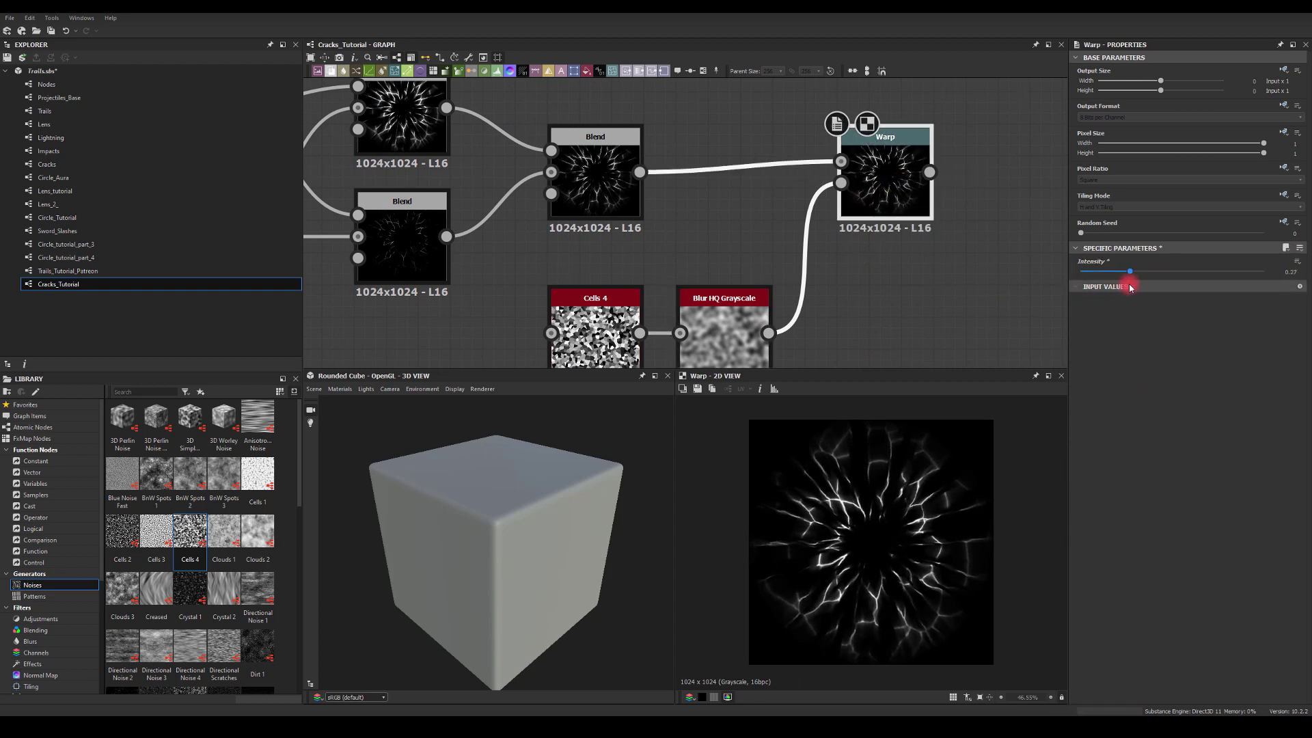
pyautogui.moveTo(918, 193); pyautogui.dragTo(854, 239, button='middle')
pyautogui.click(793, 215)
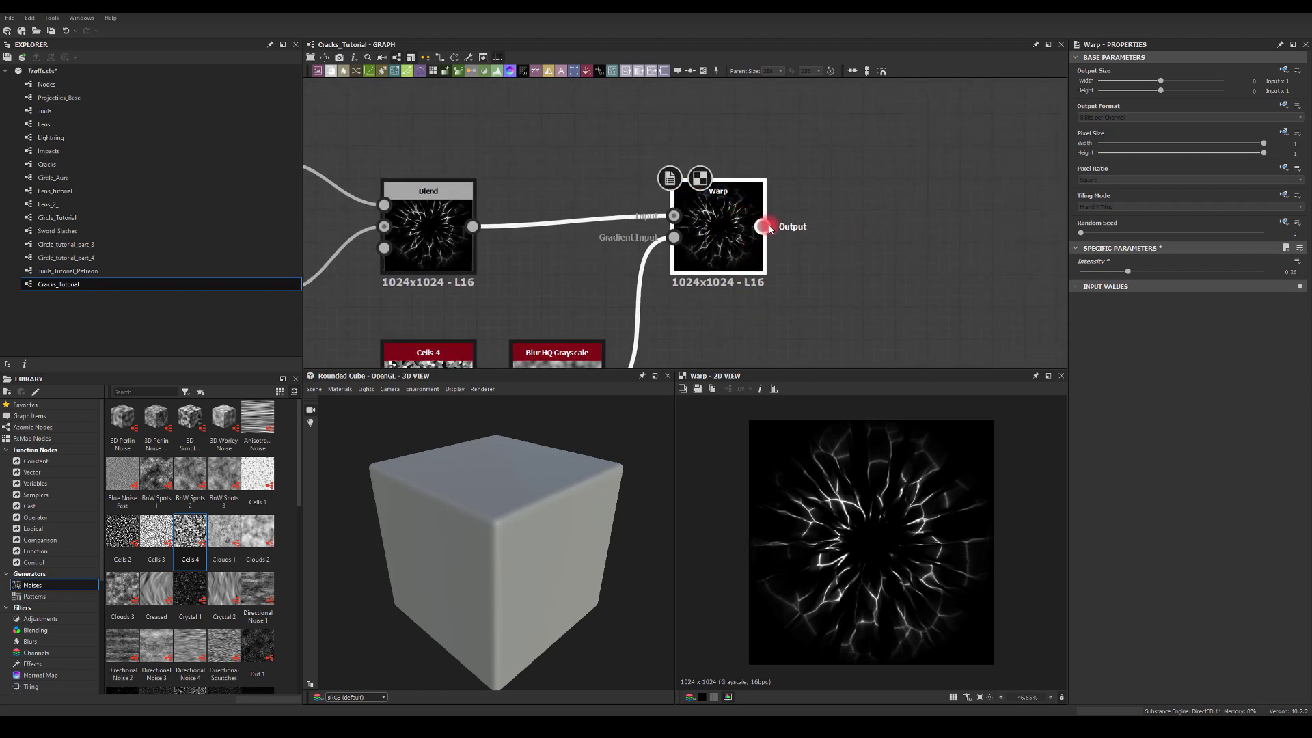
# Add a Gradient Map after Warp with a red key and an orange key at 0.395
pyautogui.moveTo(768, 227); pyautogui.dragTo(908, 225)
pyautogui.write('gr')
pyautogui.click(927, 245)
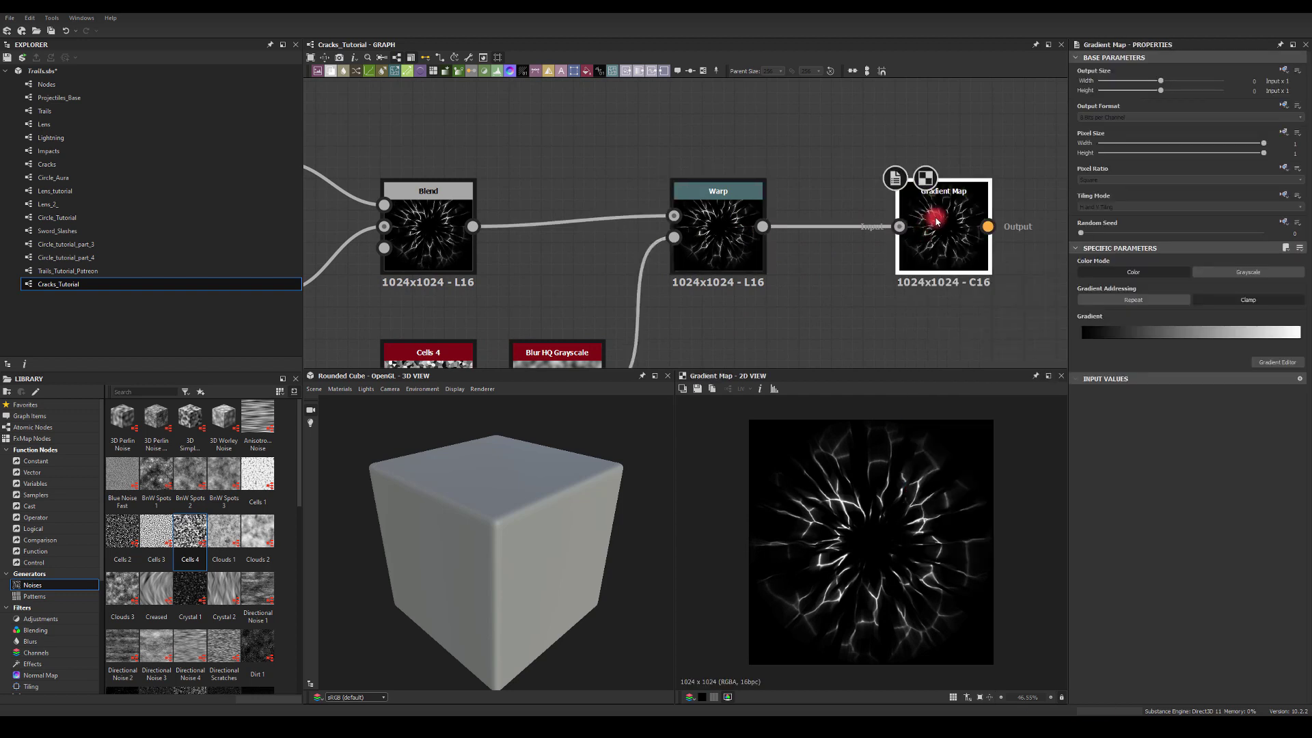
pyautogui.click(1268, 363)
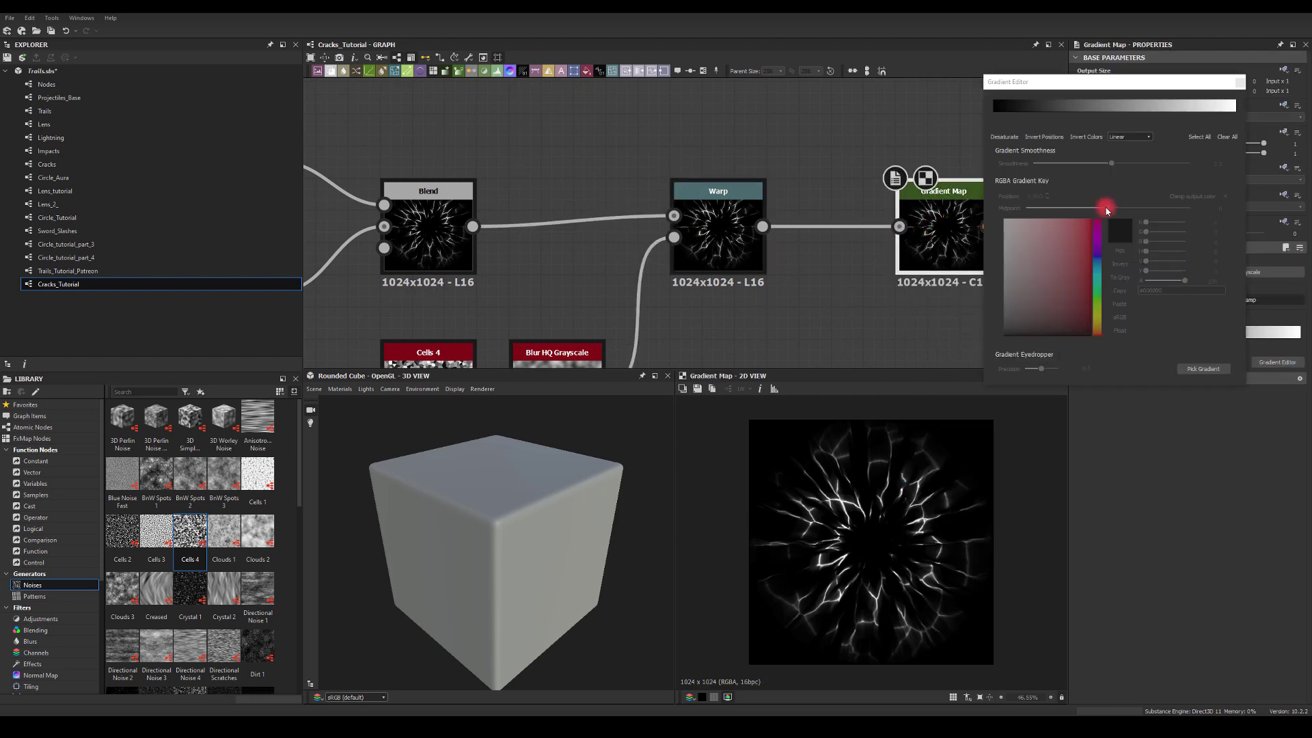
pyautogui.click(1185, 107)
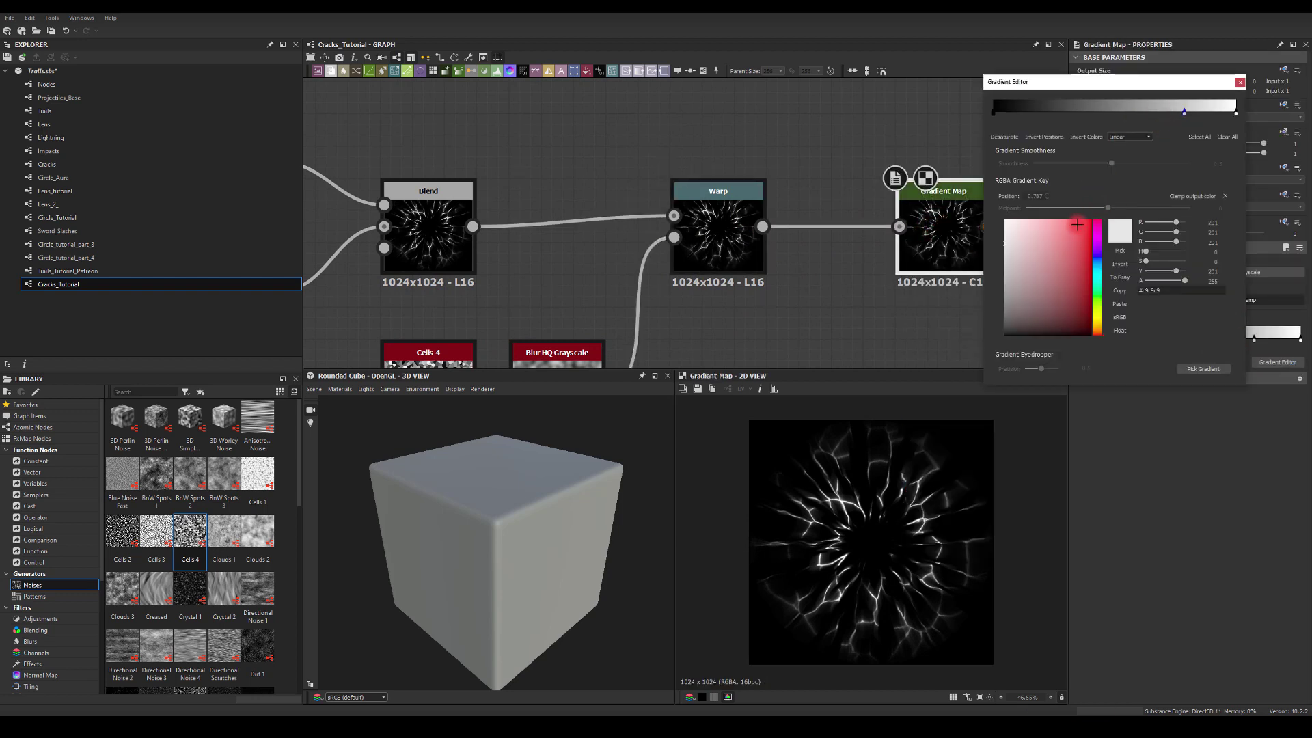
pyautogui.click(1092, 219)
pyautogui.moveTo(1184, 114); pyautogui.dragTo(1058, 116)
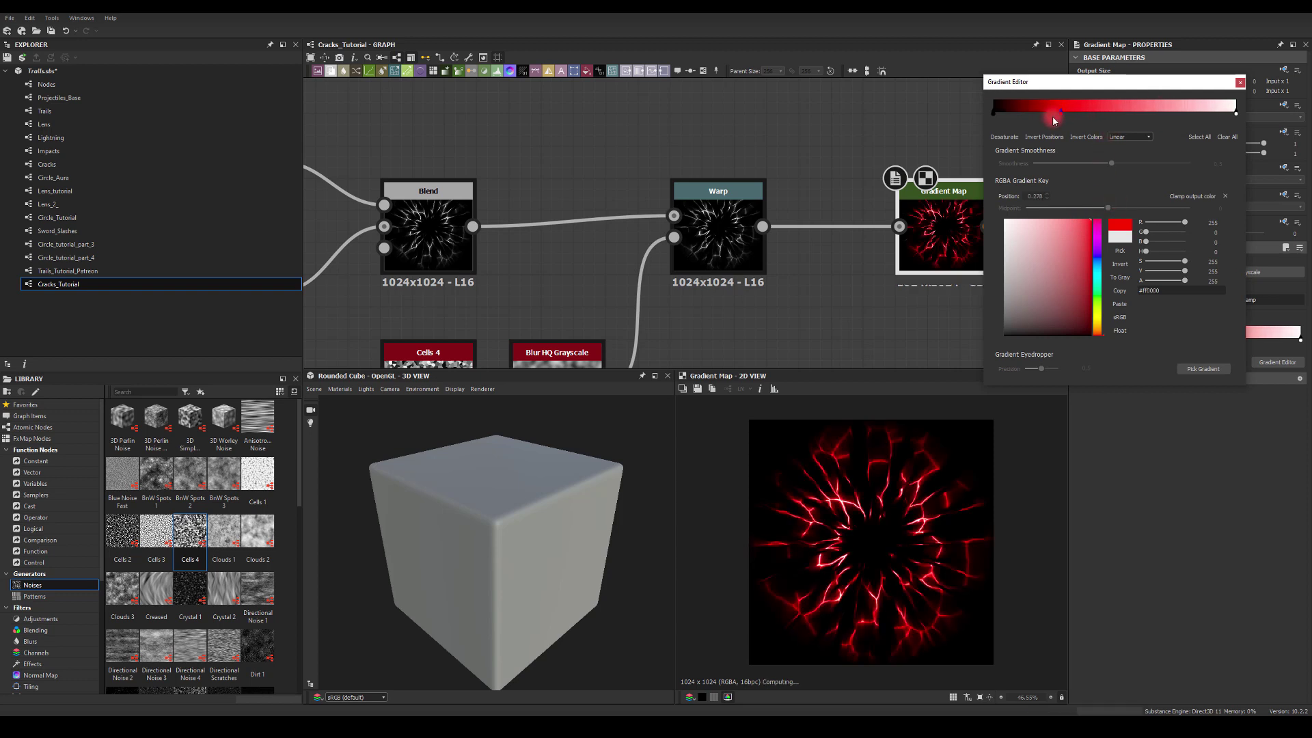
pyautogui.click(1100, 326)
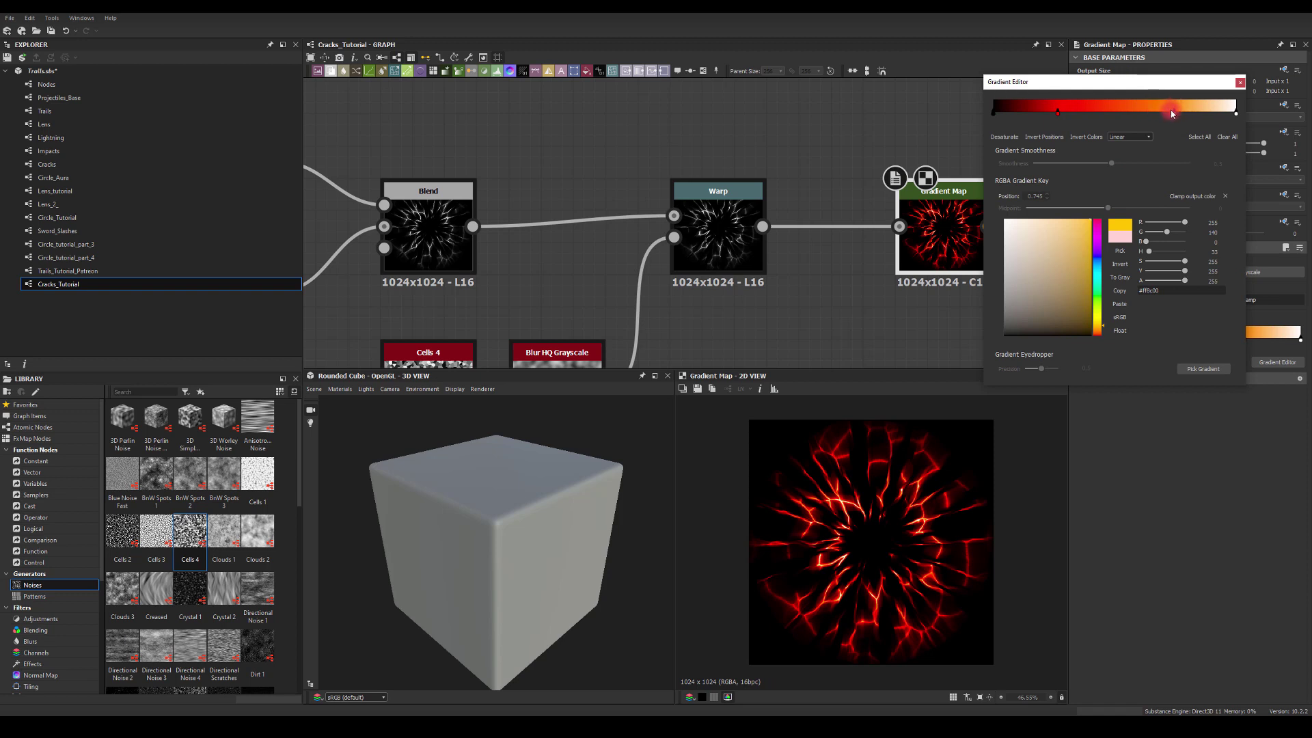
pyautogui.moveTo(1175, 115); pyautogui.dragTo(1090, 119)
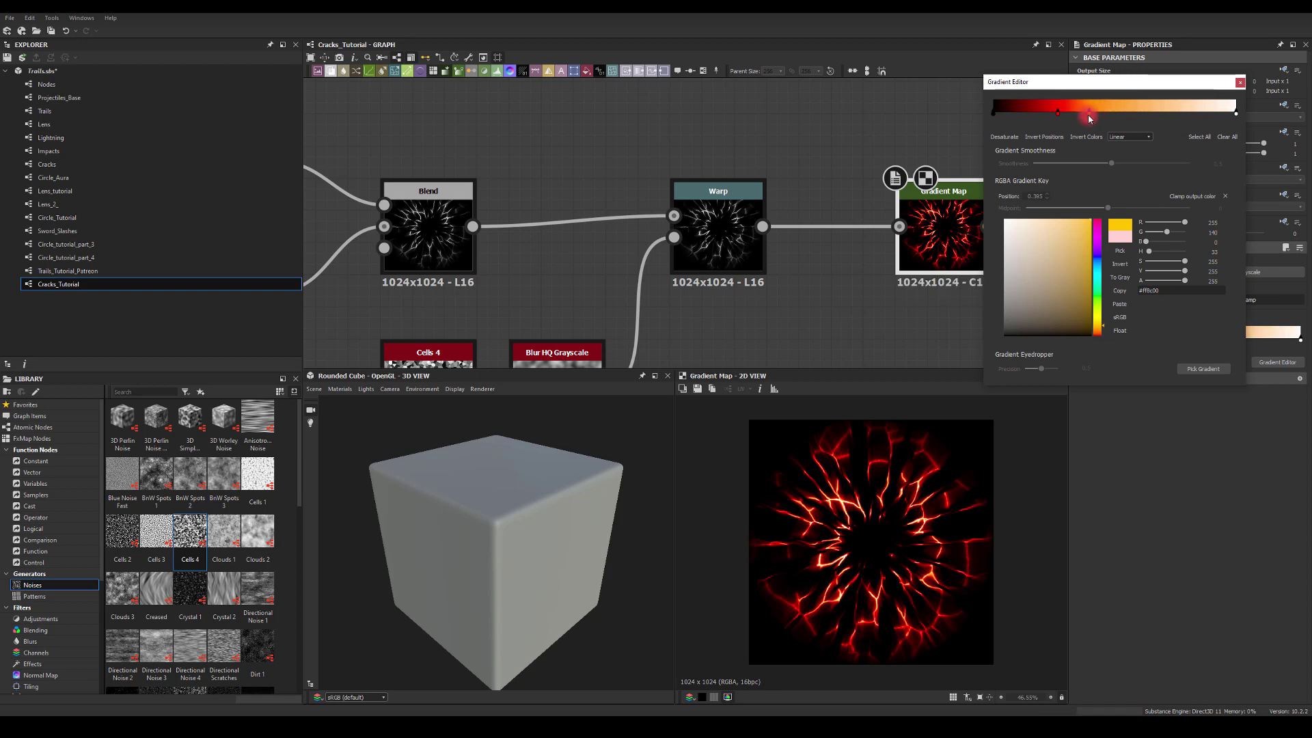
# Switch the gradient to Smooth interpolation with smoothness 1 and close the editor
pyautogui.click(1114, 139)
pyautogui.click(1114, 156)
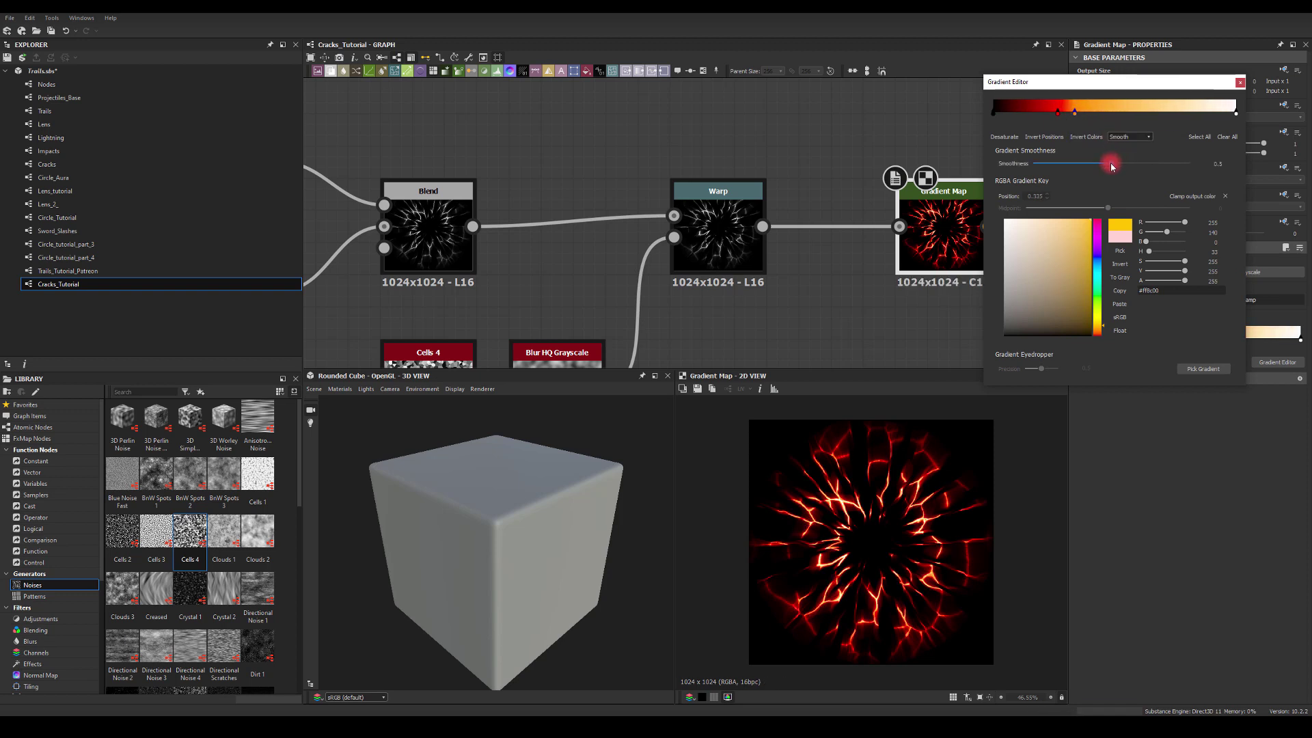
pyautogui.moveTo(1117, 162); pyautogui.dragTo(1240, 169)
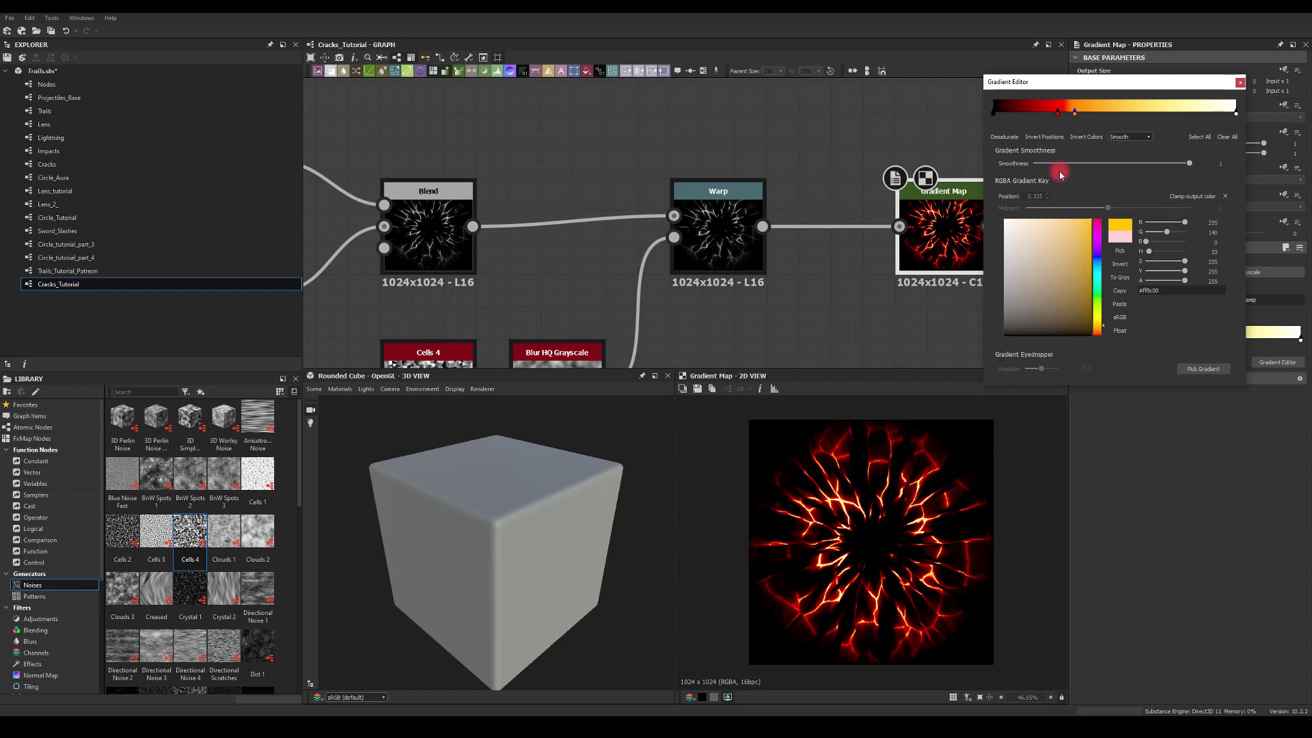
pyautogui.click(1242, 81)
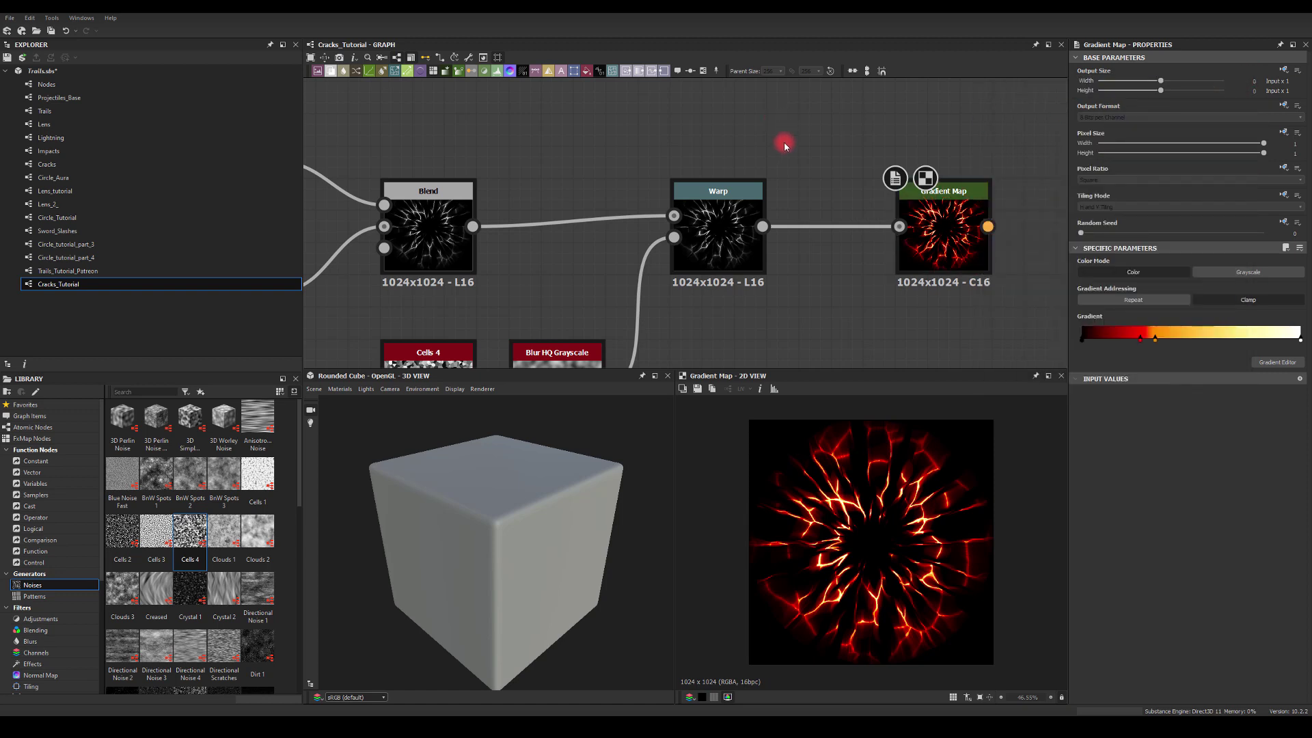
pyautogui.scroll(-4, 784, 145)
pyautogui.moveTo(476, 280); pyautogui.dragTo(428, 282, button='middle')
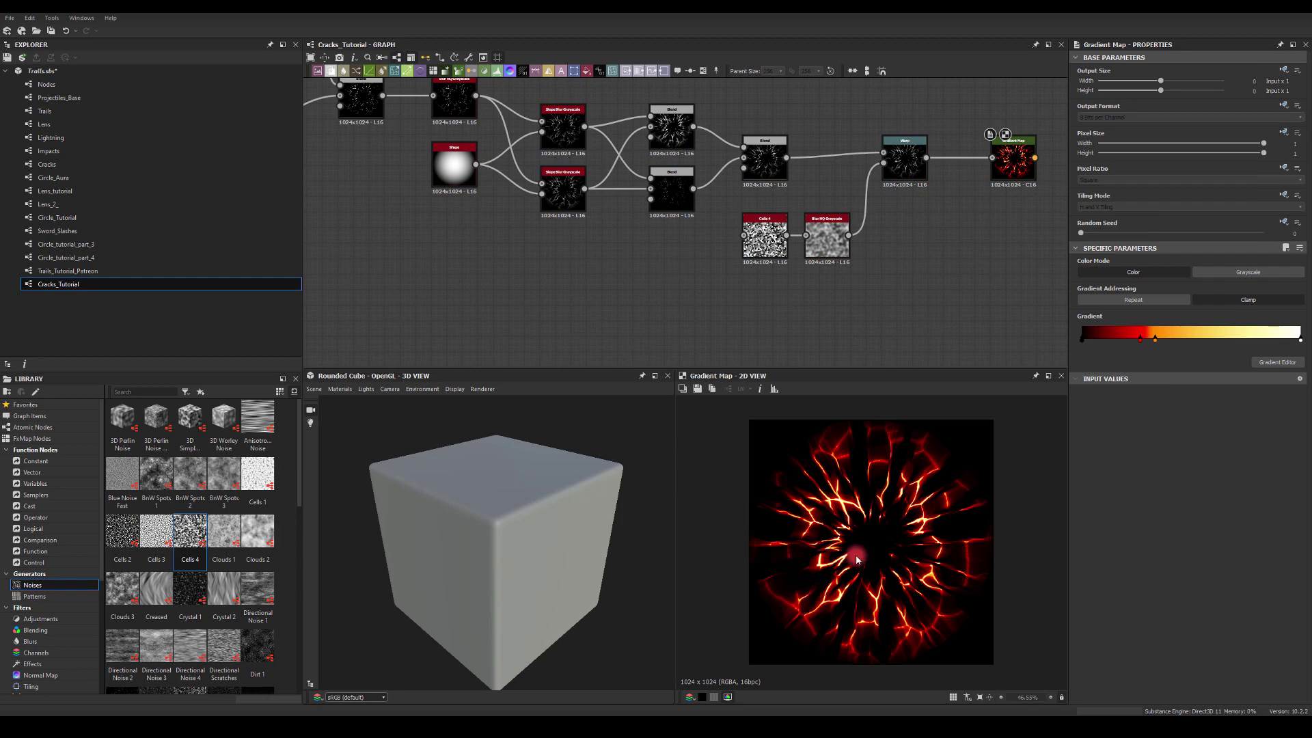
# Lower the Shape Mapper's Pattern Amount from 2 to 1 for fewer, broader cracks
pyautogui.moveTo(463, 141); pyautogui.dragTo(785, 217, button='middle')
pyautogui.moveTo(467, 227); pyautogui.dragTo(826, 296, button='middle')
pyautogui.moveTo(583, 193); pyautogui.dragTo(681, 147, button='middle')
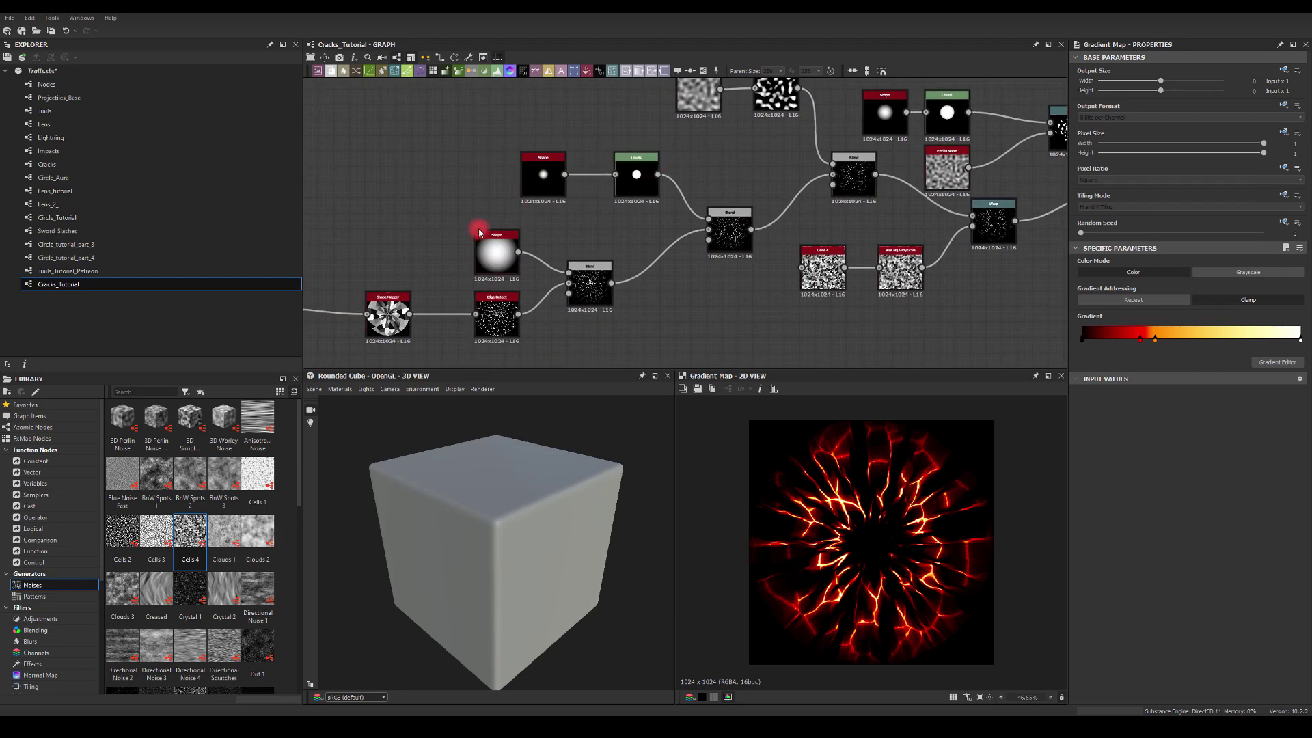
pyautogui.moveTo(479, 233); pyautogui.dragTo(686, 214, button='middle')
pyautogui.scroll(3, 601, 239)
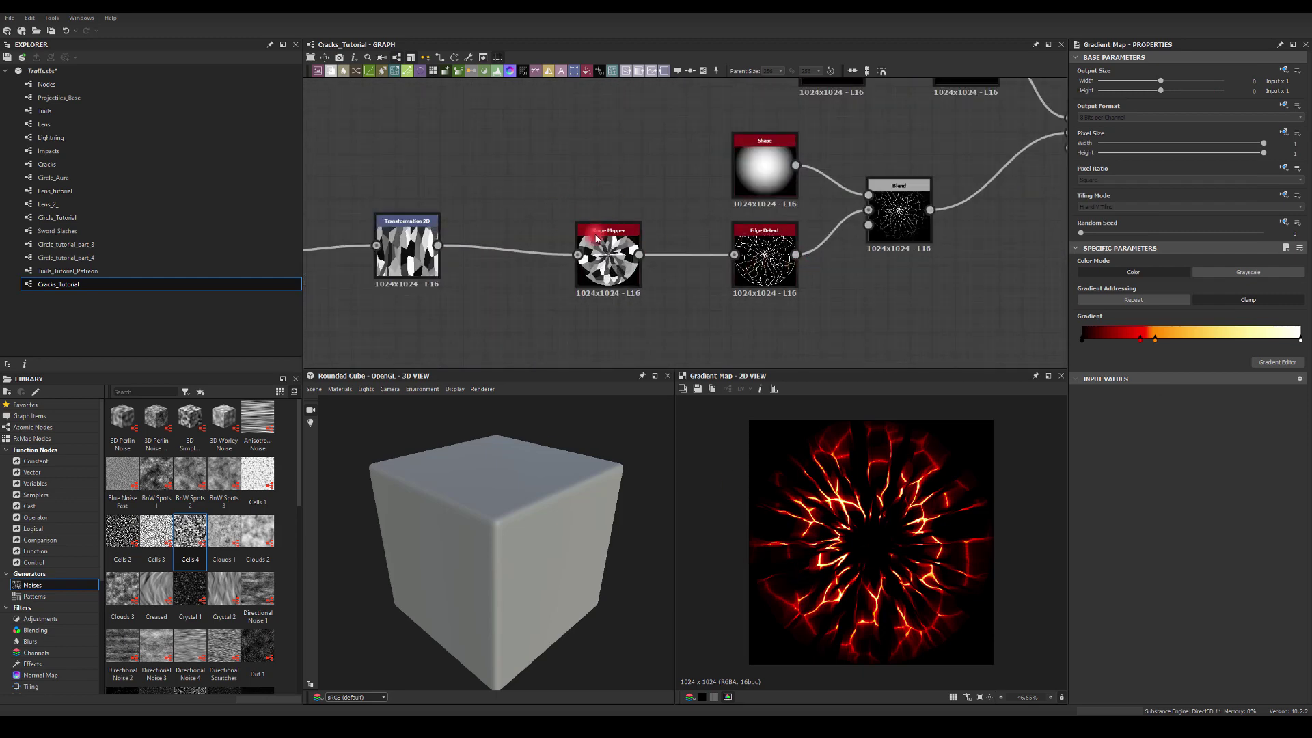
pyautogui.click(597, 239)
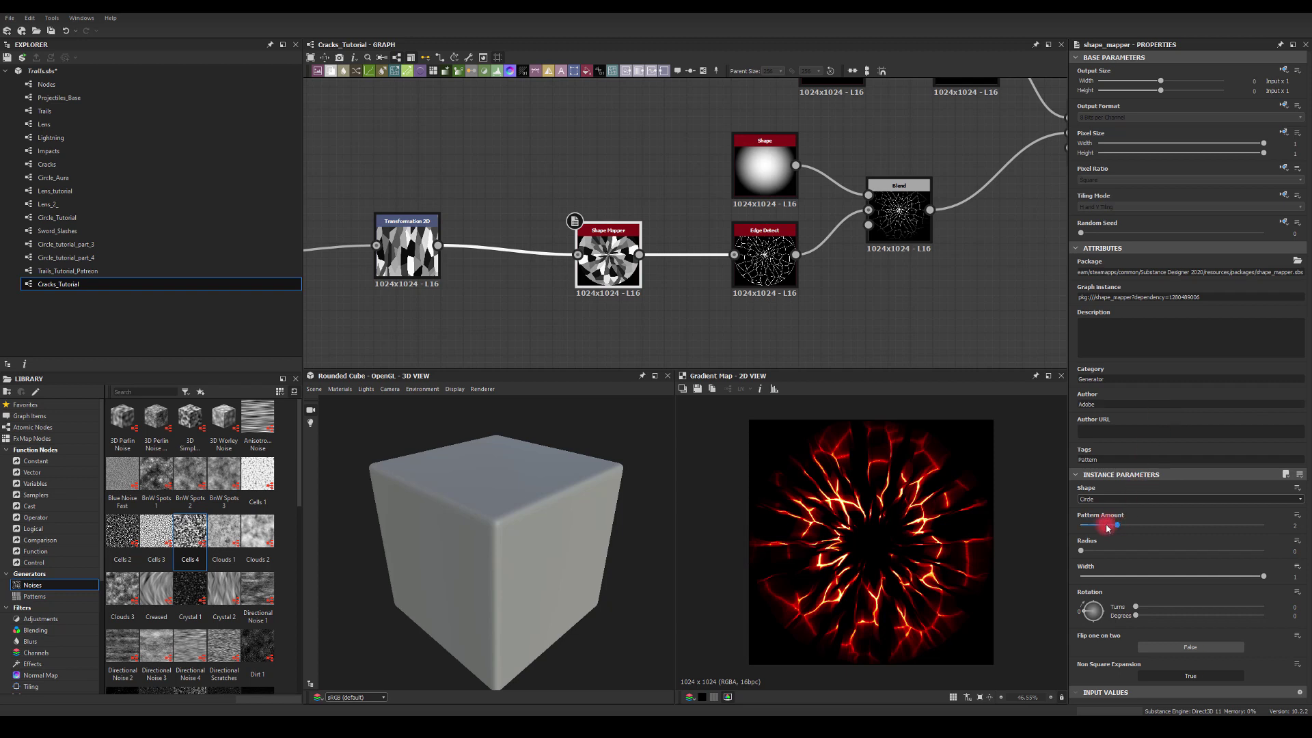
pyautogui.moveTo(1108, 528)
pyautogui.mouseDown()
pyautogui.moveTo(1075, 533)
pyautogui.moveTo(1155, 532)
pyautogui.moveTo(1083, 530)
pyautogui.moveTo(1100, 528)
pyautogui.mouseUp()
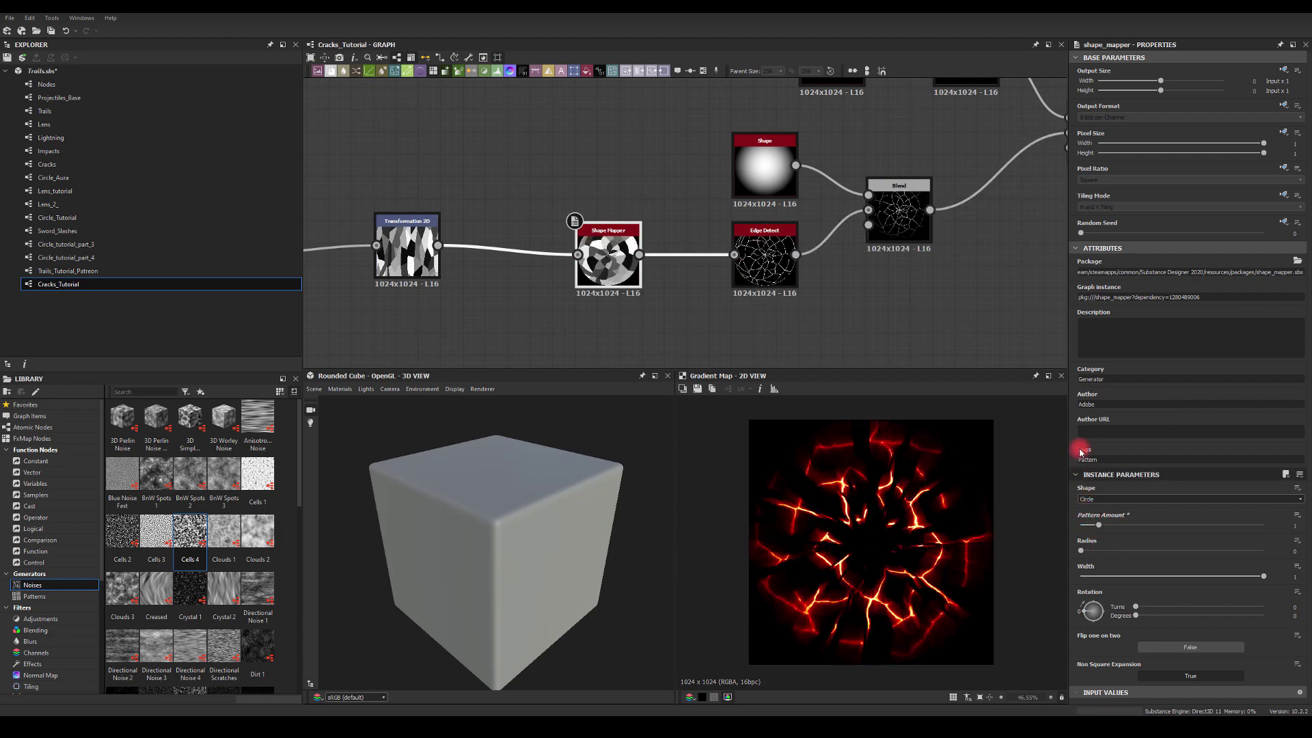
pyautogui.moveTo(986, 292); pyautogui.dragTo(791, 259, button='middle')
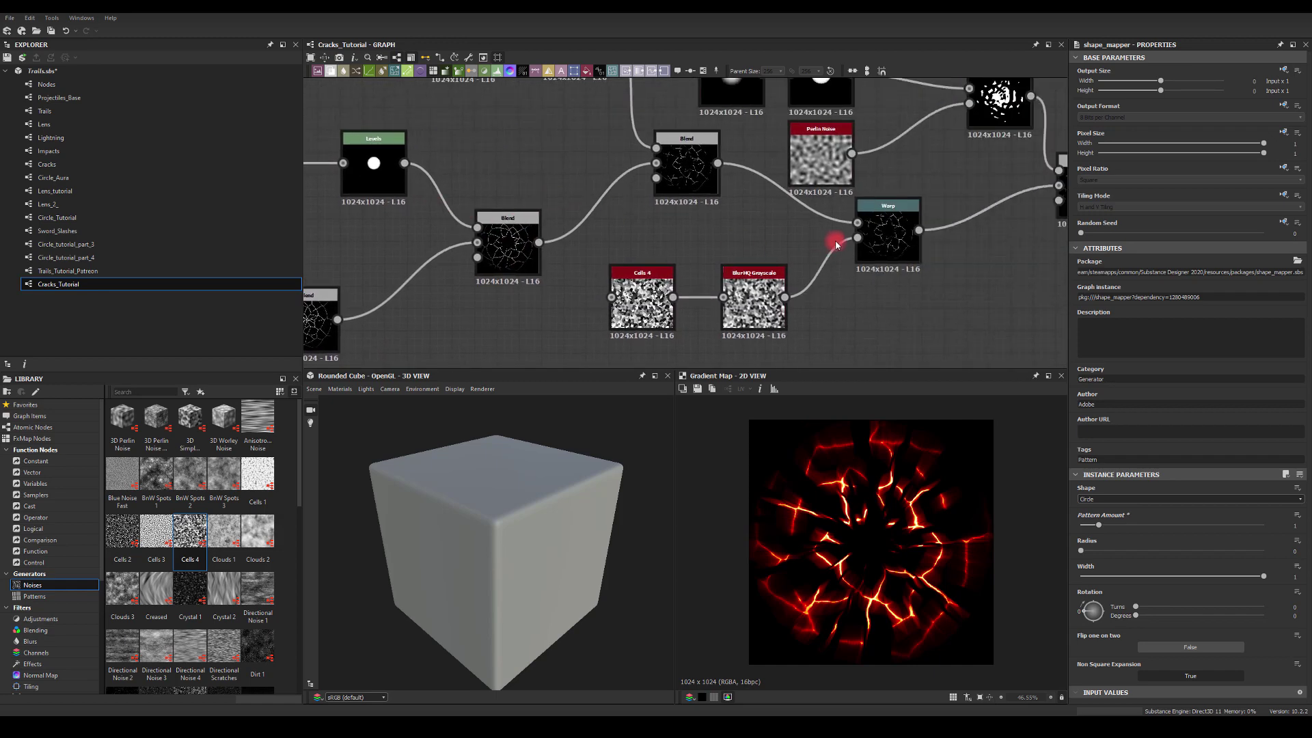
pyautogui.moveTo(916, 186); pyautogui.dragTo(613, 154, button='middle')
pyautogui.moveTo(817, 363); pyautogui.dragTo(653, 284, button='middle')
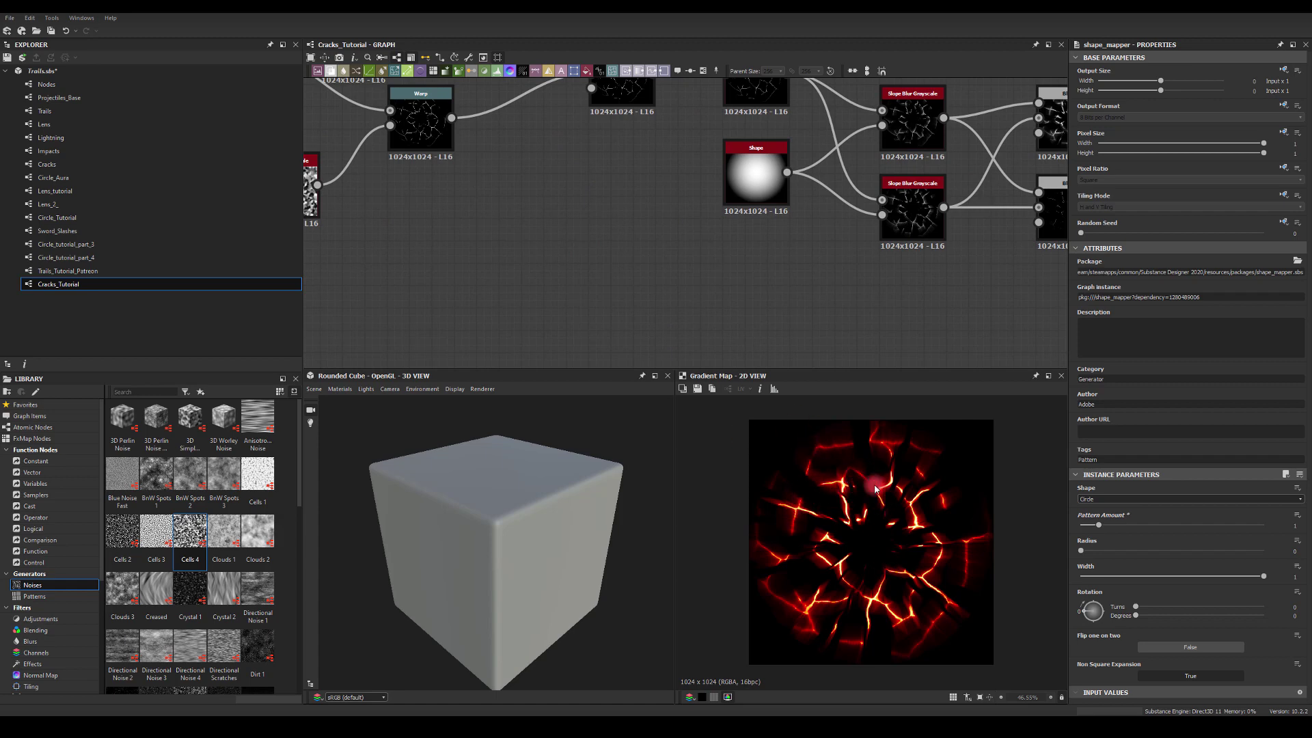
# Set the upper Slope Blur intensity to about 6.16 and the lower to about 7.28
pyautogui.moveTo(893, 288); pyautogui.dragTo(692, 232, button='middle')
pyautogui.click(625, 162)
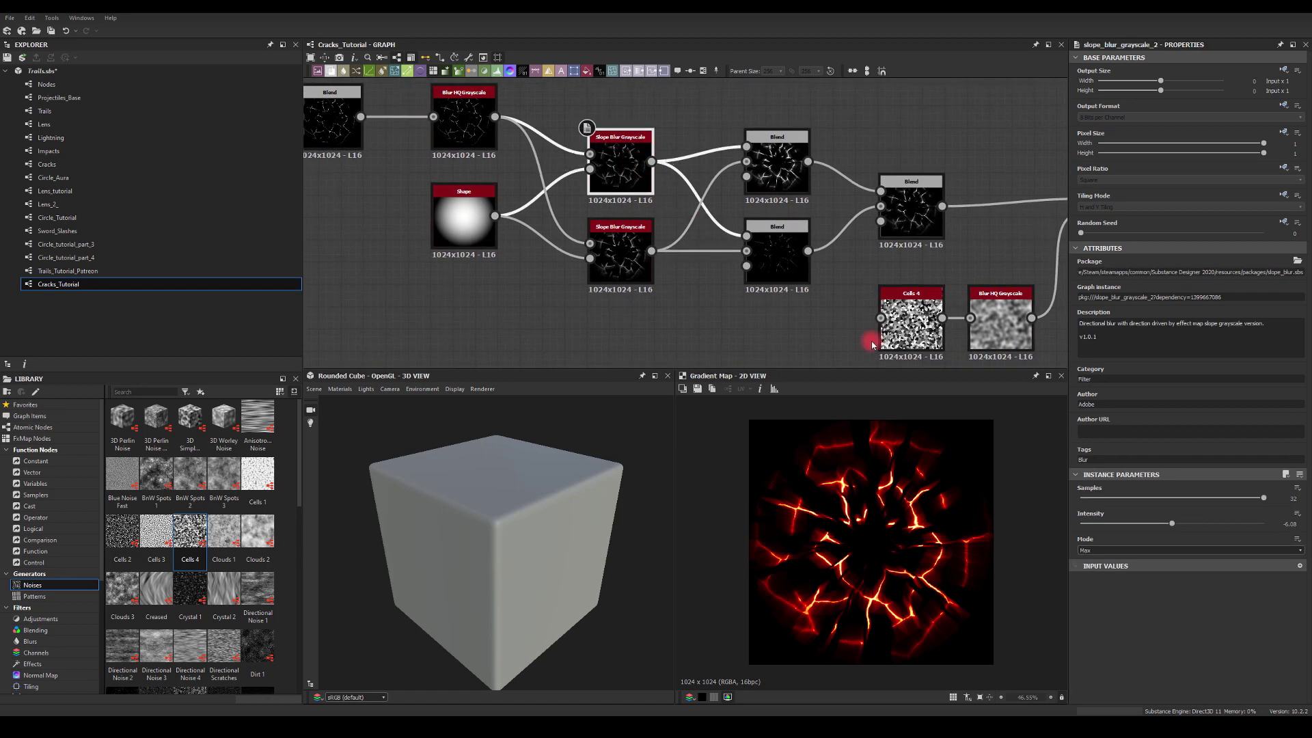
pyautogui.moveTo(1173, 527)
pyautogui.mouseDown()
pyautogui.moveTo(1204, 524)
pyautogui.moveTo(1162, 525)
pyautogui.moveTo(1196, 523)
pyautogui.moveTo(1177, 523)
pyautogui.mouseUp()
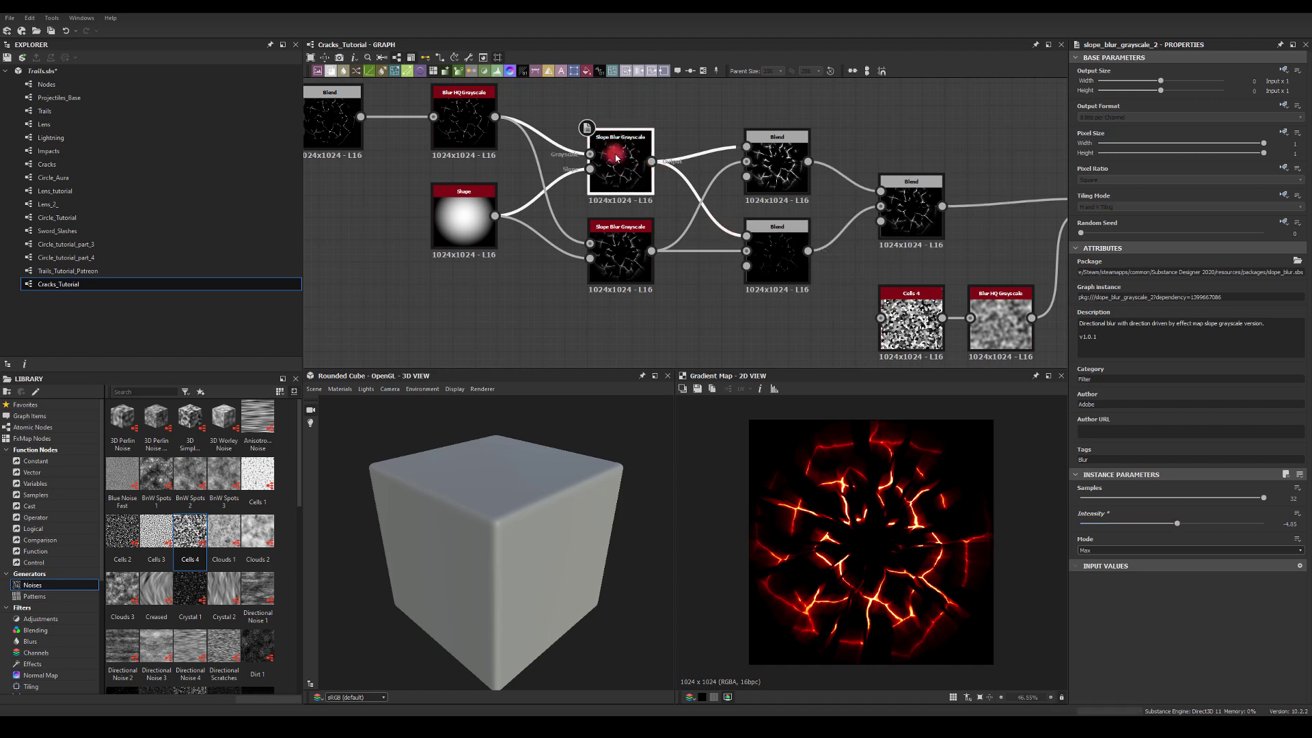
pyautogui.moveTo(1178, 527); pyautogui.dragTo(1217, 528)
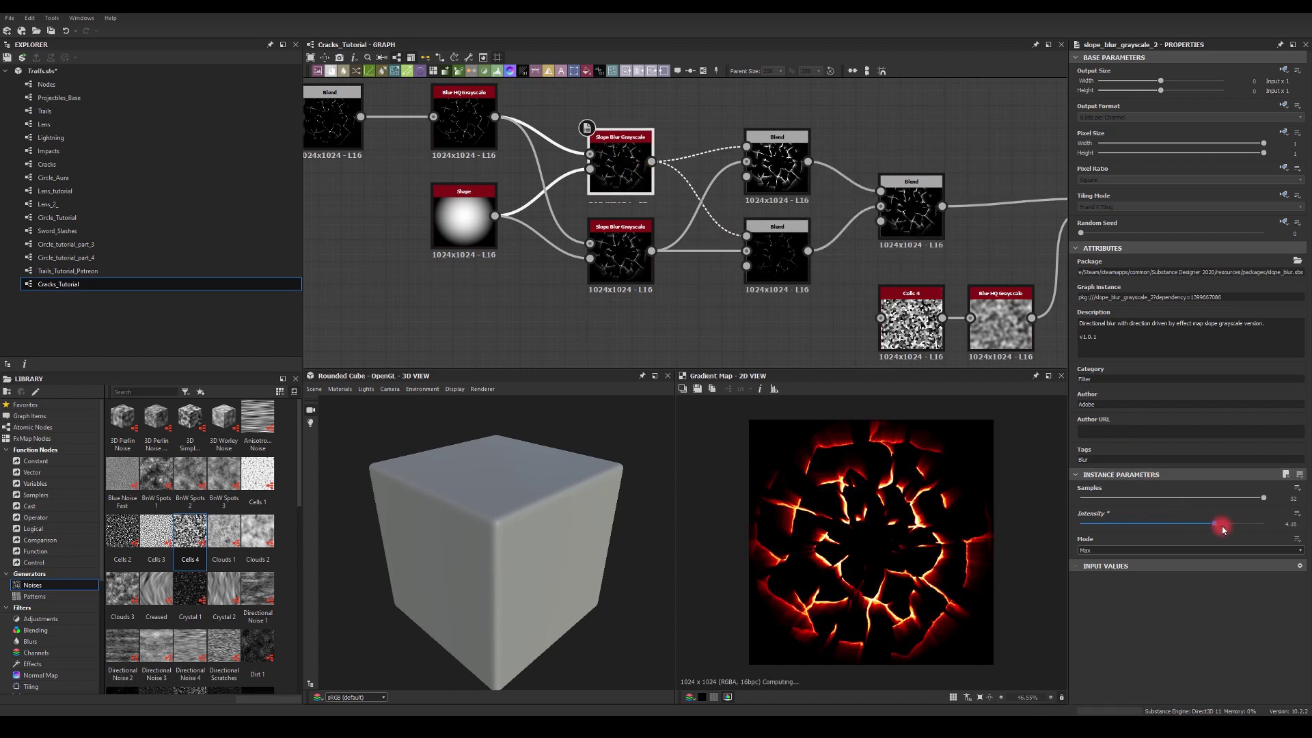
pyautogui.hotkey('ctrl', 'z')
pyautogui.click(629, 265)
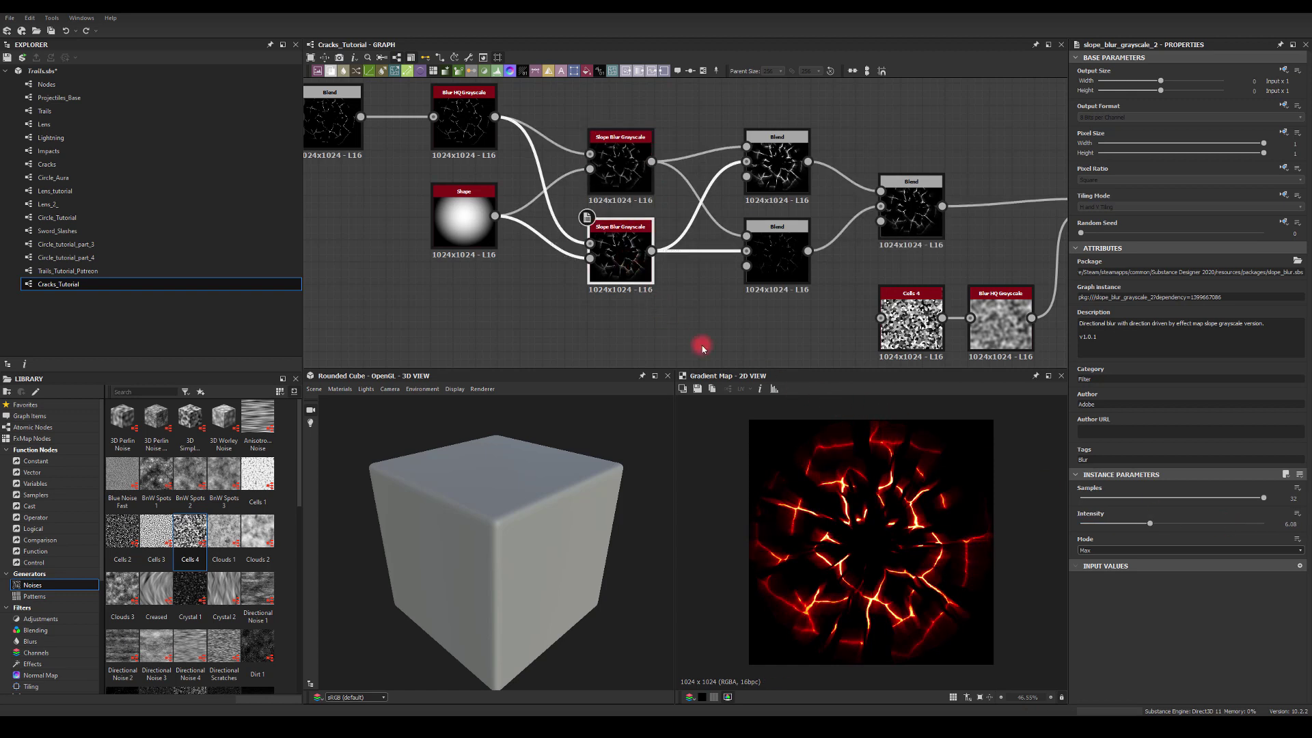
pyautogui.moveTo(1157, 528)
pyautogui.mouseDown()
pyautogui.moveTo(1145, 527)
pyautogui.moveTo(1187, 529)
pyautogui.moveTo(1165, 528)
pyautogui.mouseUp()
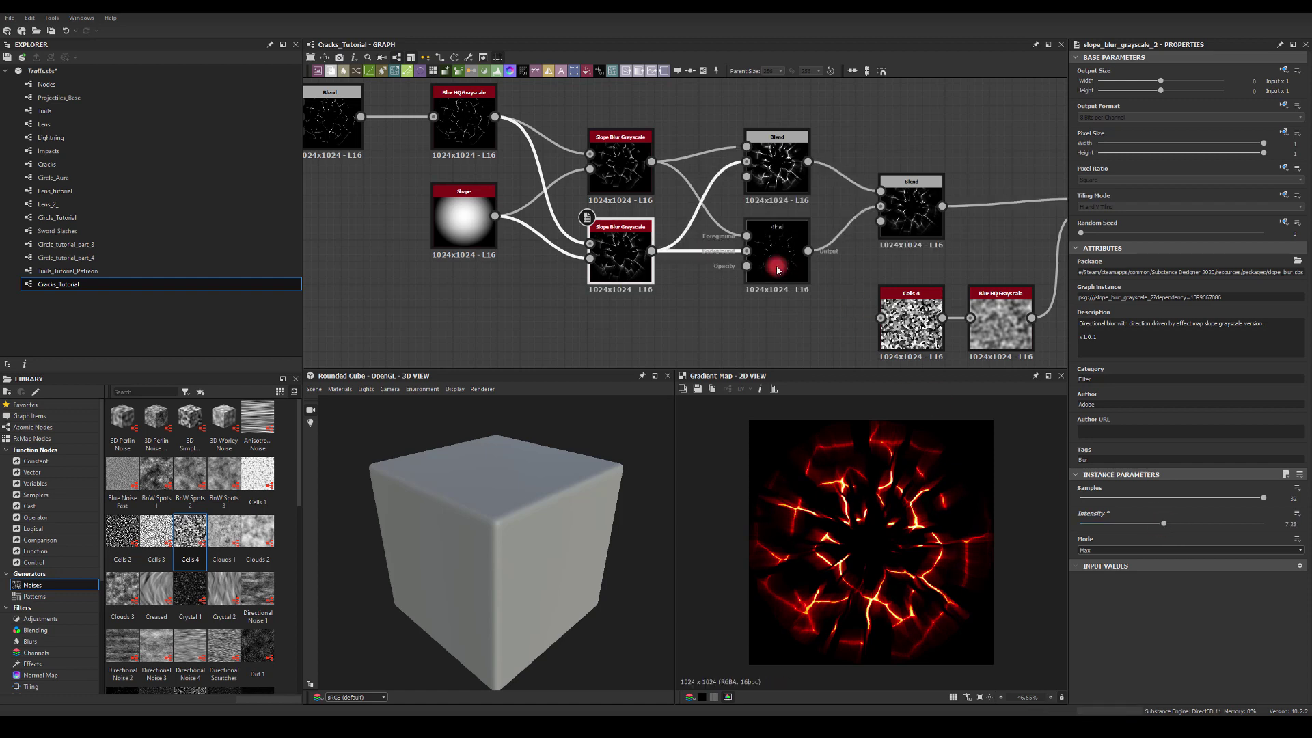
# Raise the final Linear Dodge Blend's opacity from 0.51 to about 0.83, then shift the Gradient Map right
pyautogui.click(778, 164)
pyautogui.click(920, 215)
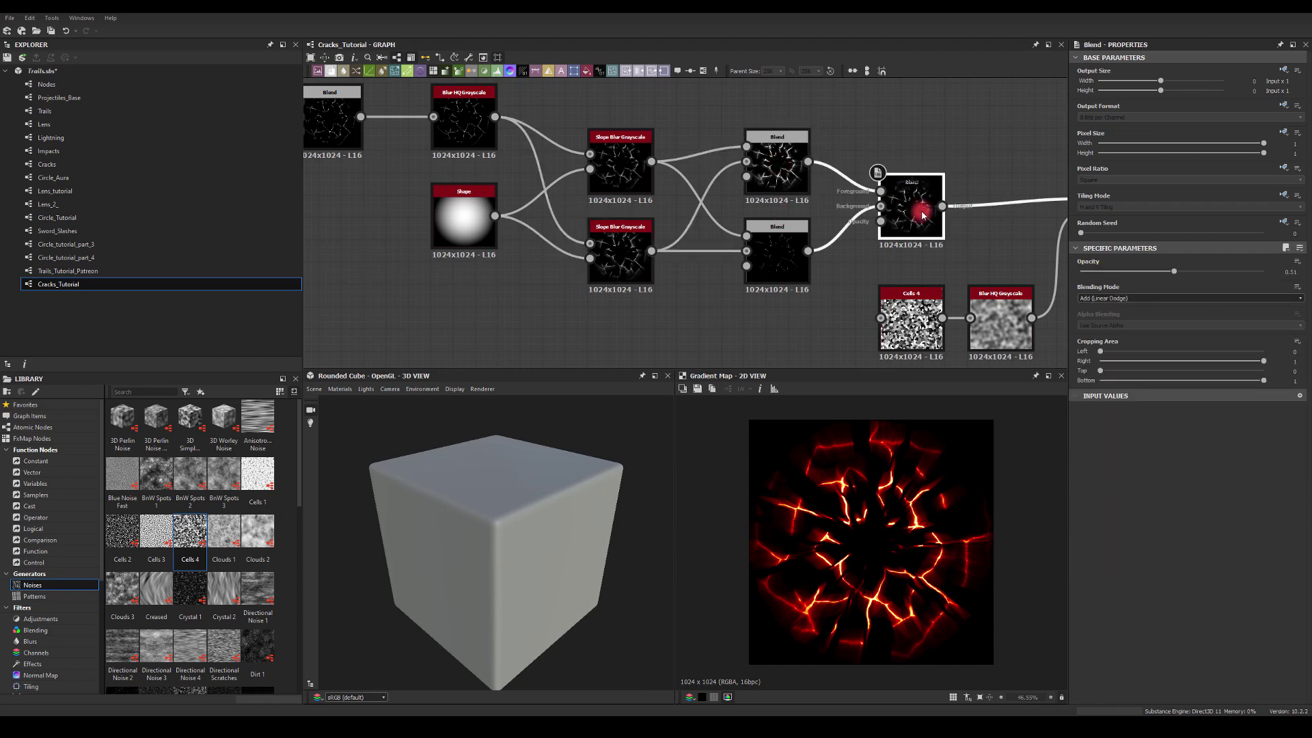
pyautogui.click(1170, 271)
pyautogui.moveTo(910, 128); pyautogui.dragTo(738, 143, button='middle')
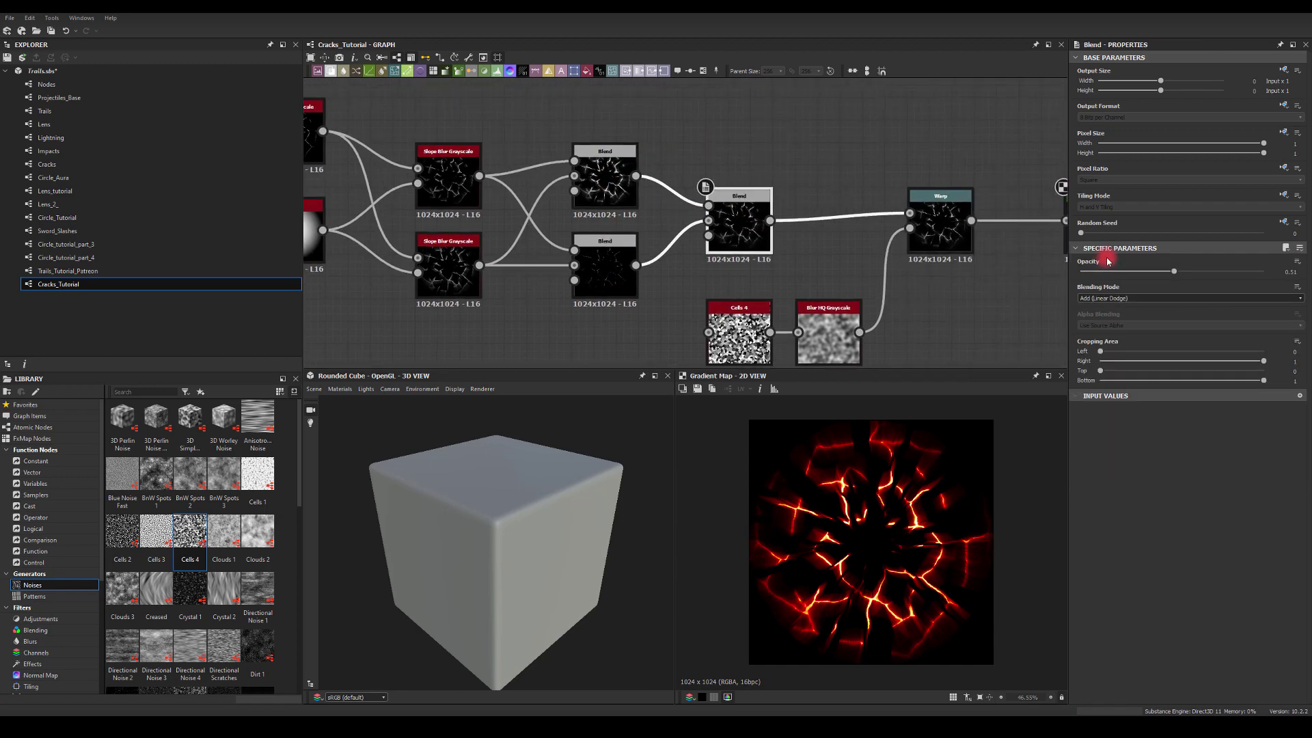
pyautogui.moveTo(1174, 274); pyautogui.dragTo(1231, 278)
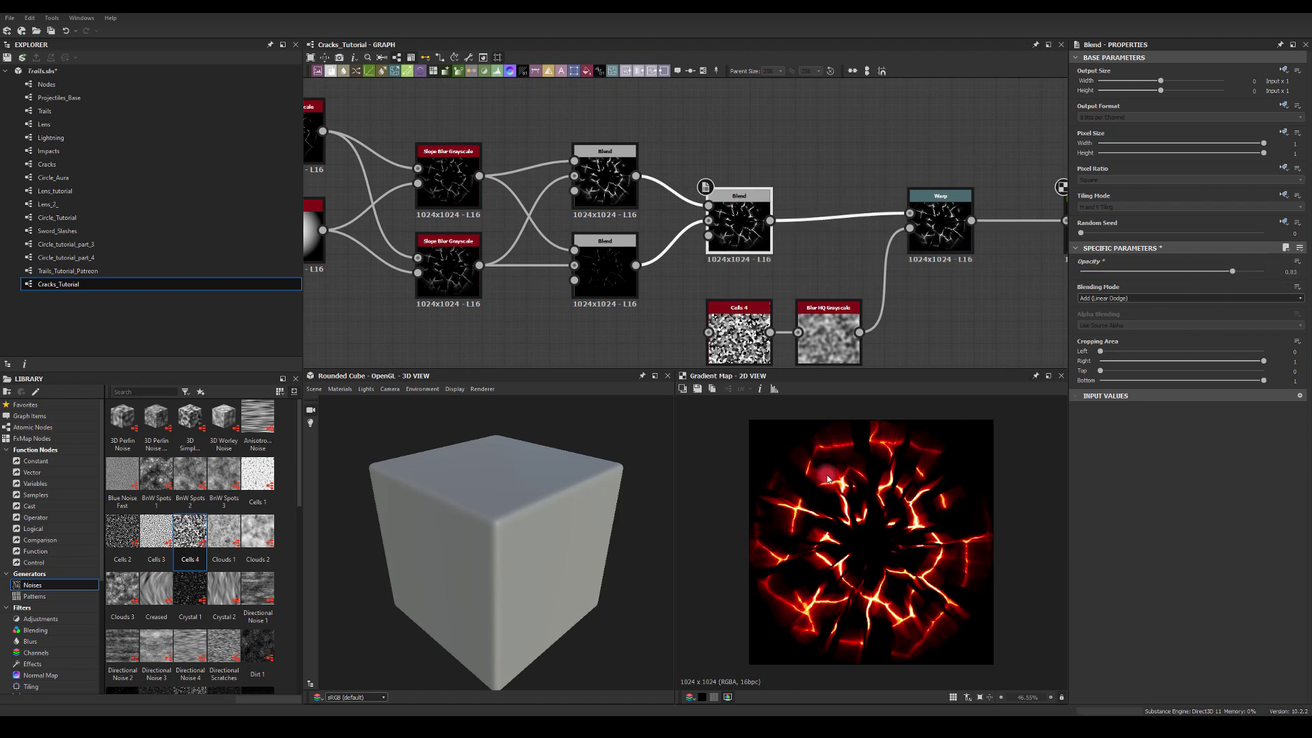
pyautogui.moveTo(885, 264); pyautogui.dragTo(731, 185, button='middle')
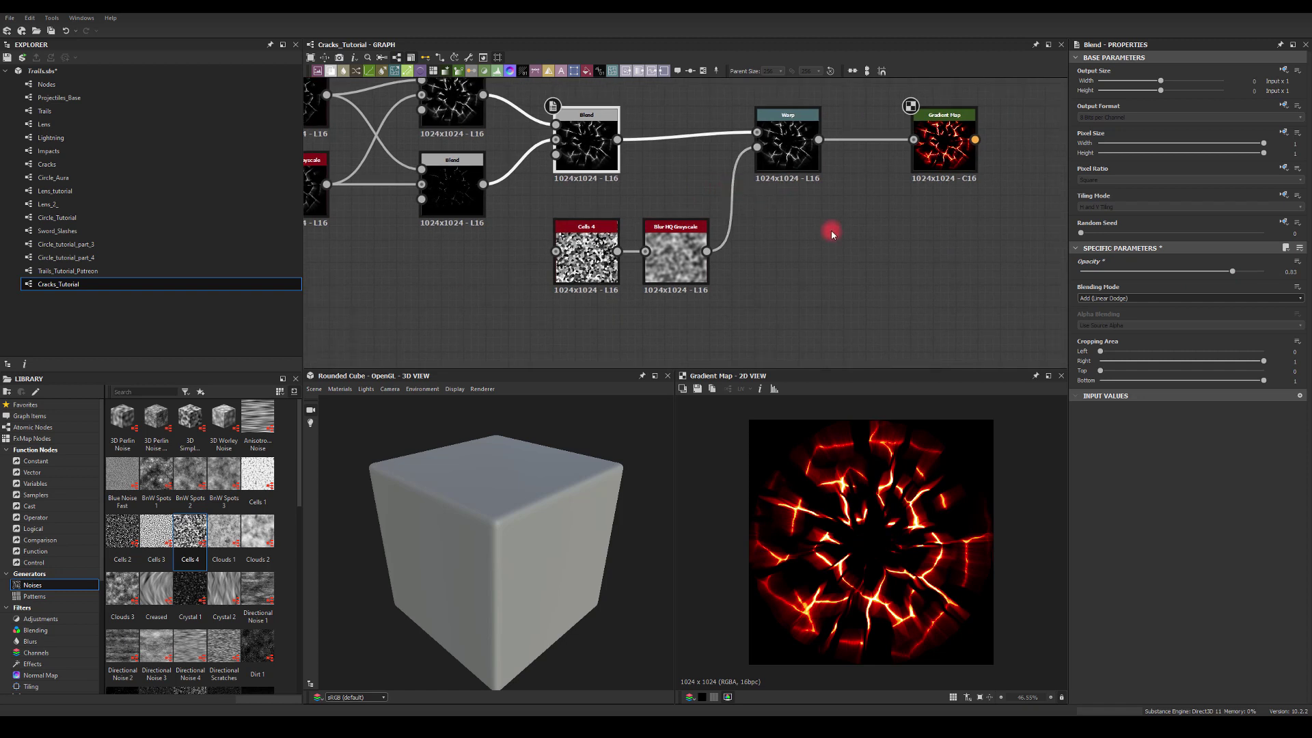
pyautogui.moveTo(936, 246); pyautogui.dragTo(619, 203, button='middle')
pyautogui.moveTo(832, 176); pyautogui.dragTo(807, 219, button='middle')
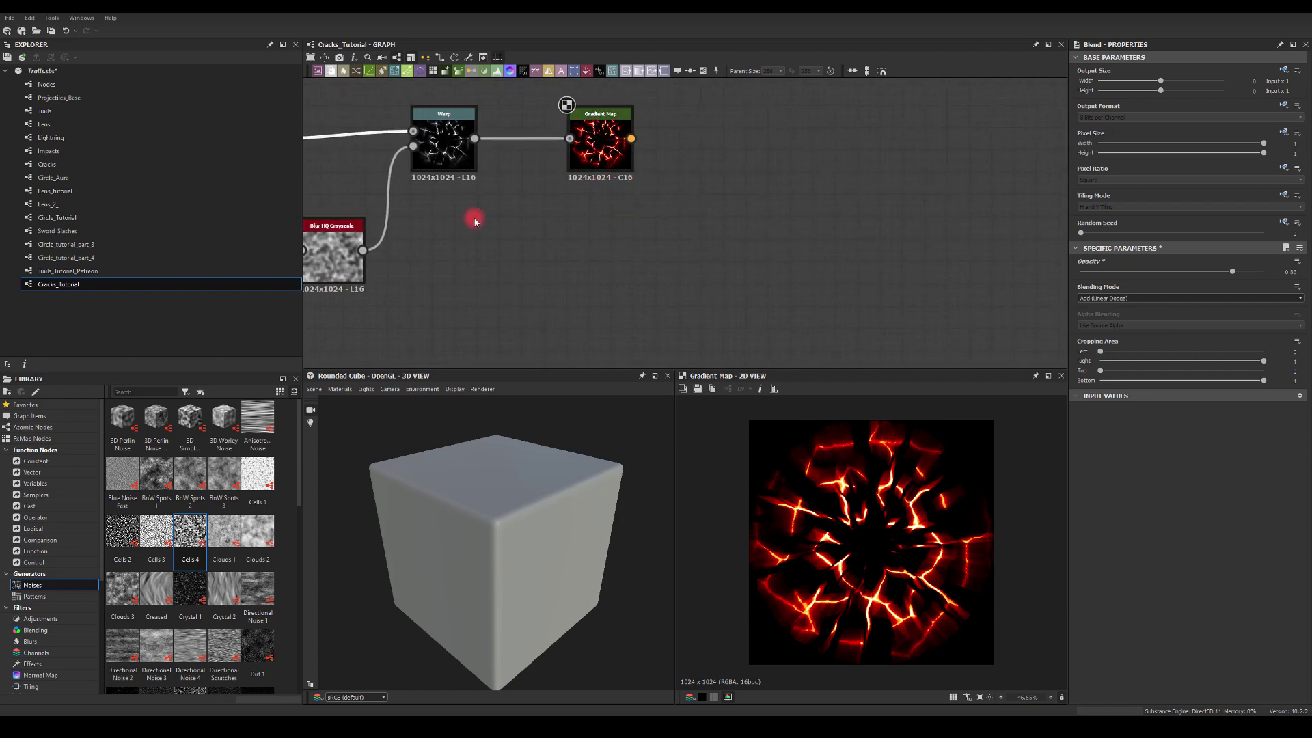
pyautogui.moveTo(475, 216); pyautogui.dragTo(652, 223, button='middle')
pyautogui.moveTo(740, 118); pyautogui.dragTo(896, 118)
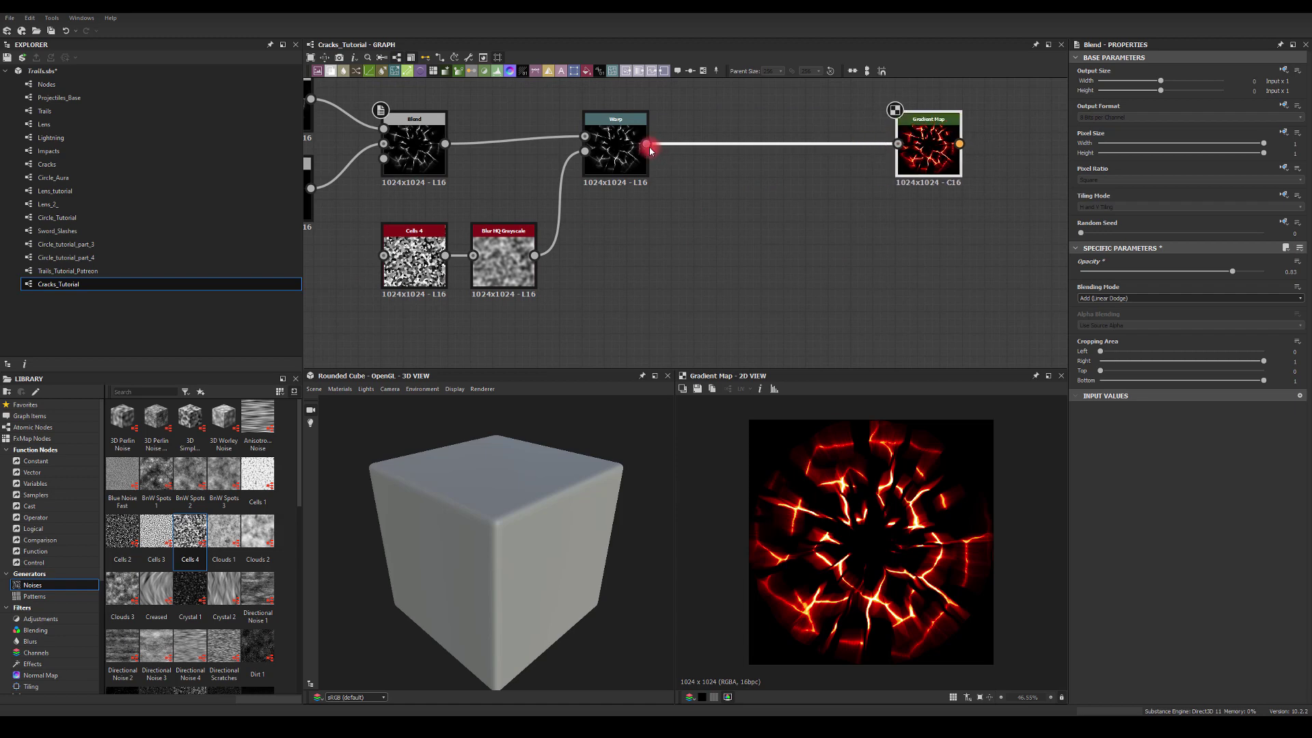
# Add a Blend after the Warp with a Paraboloid Shape in its Foreground
pyautogui.moveTo(648, 146); pyautogui.dragTo(734, 207)
pyautogui.write('bl')
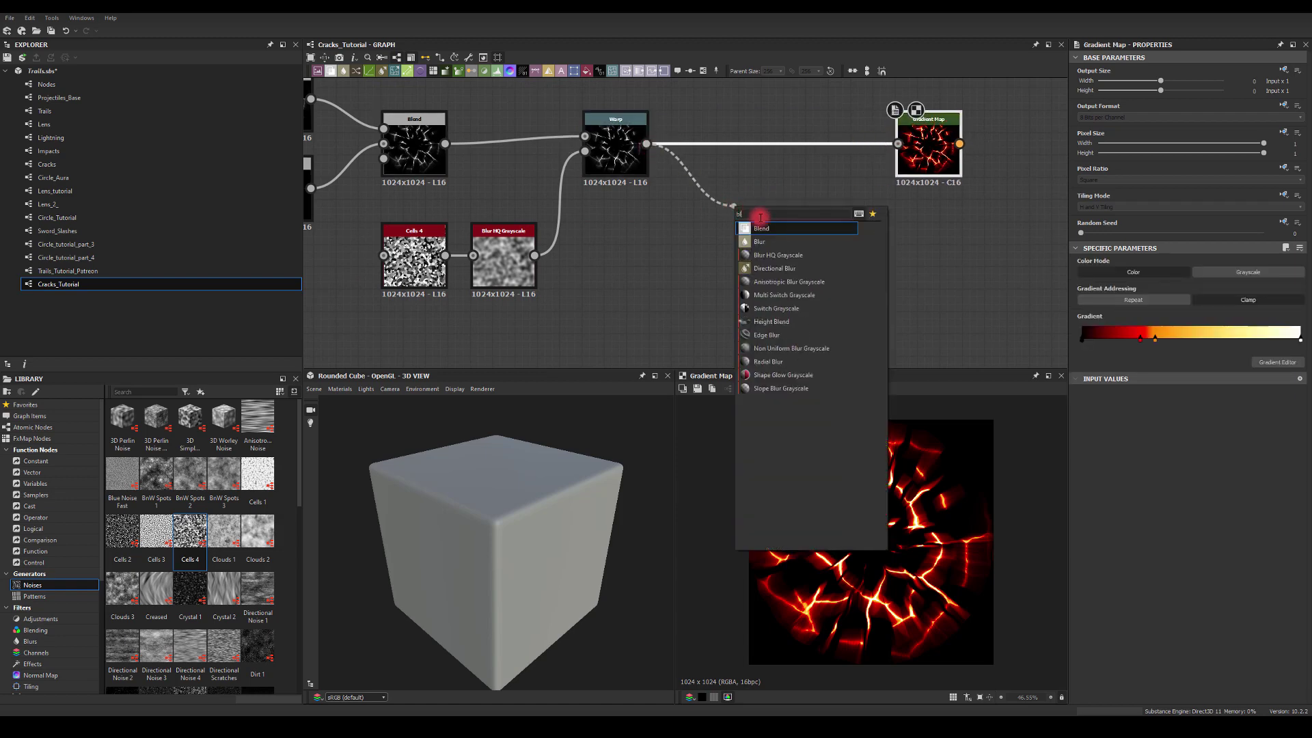
pyautogui.click(766, 231)
pyautogui.press('space')
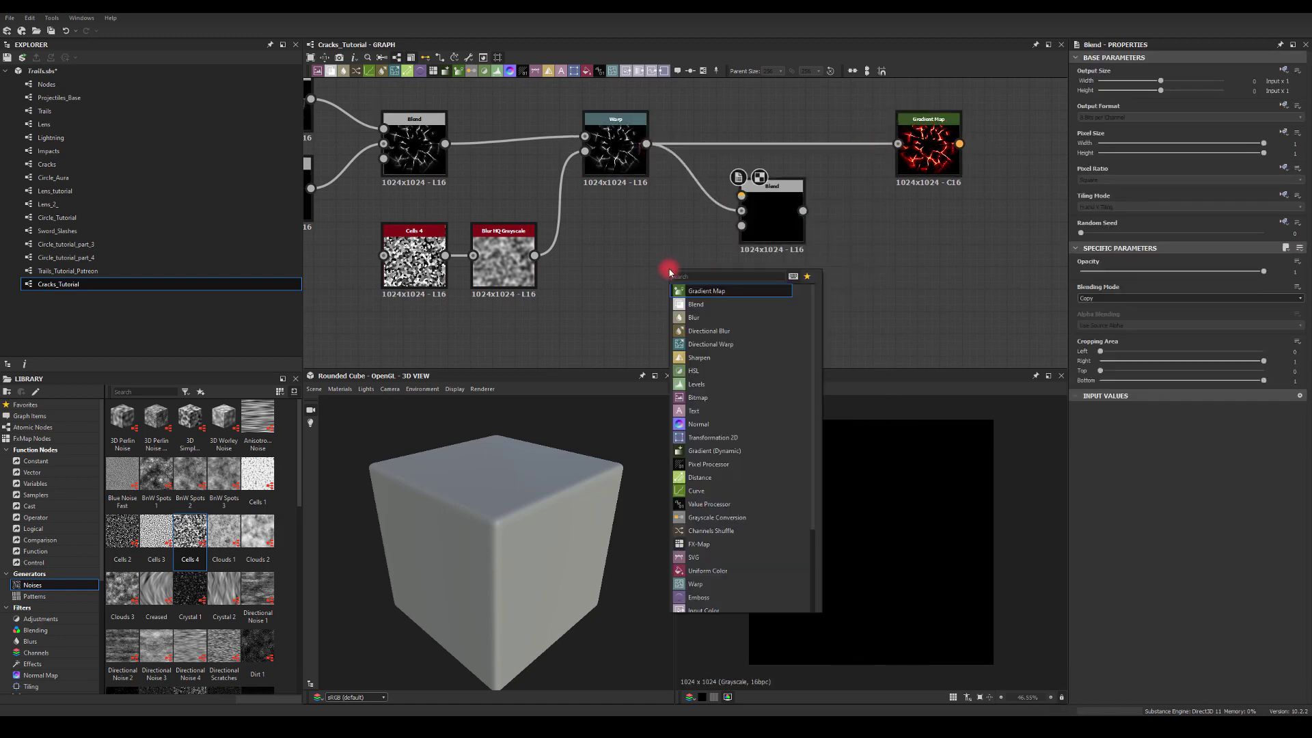
pyautogui.write('sh')
pyautogui.click(700, 320)
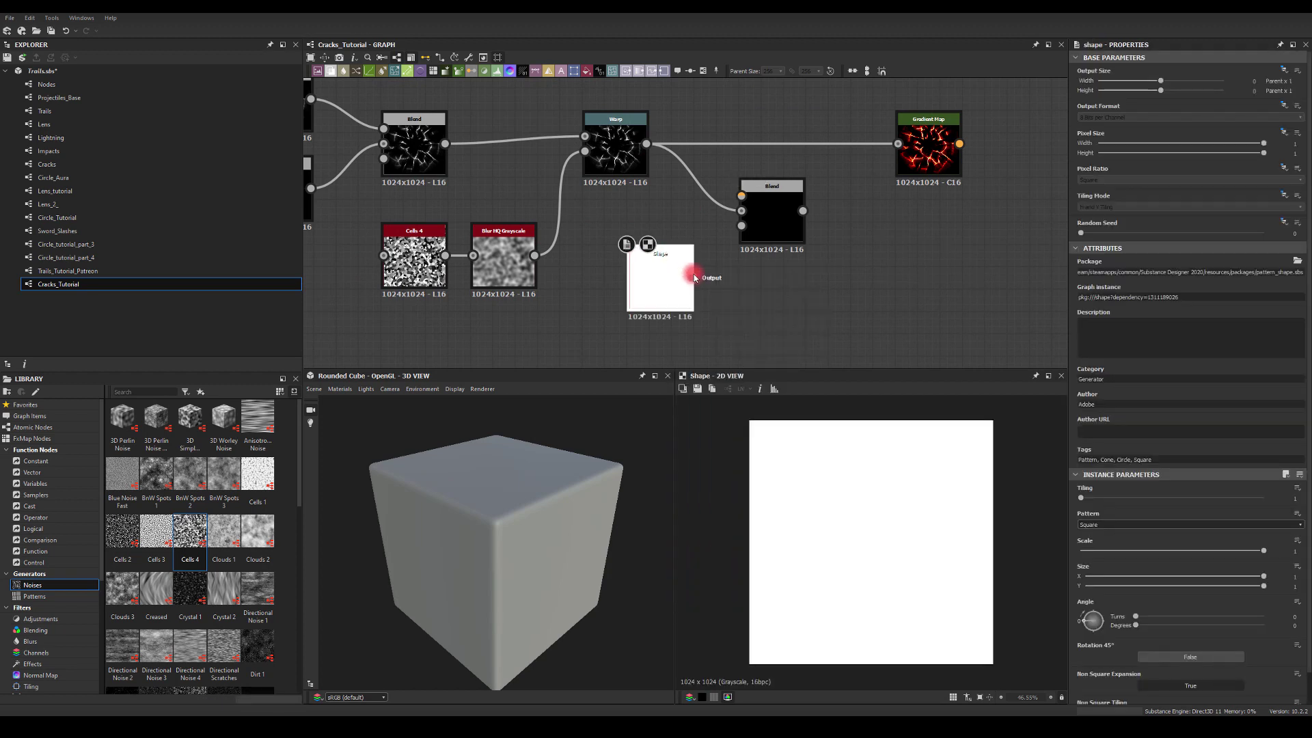
pyautogui.moveTo(693, 277); pyautogui.dragTo(741, 197)
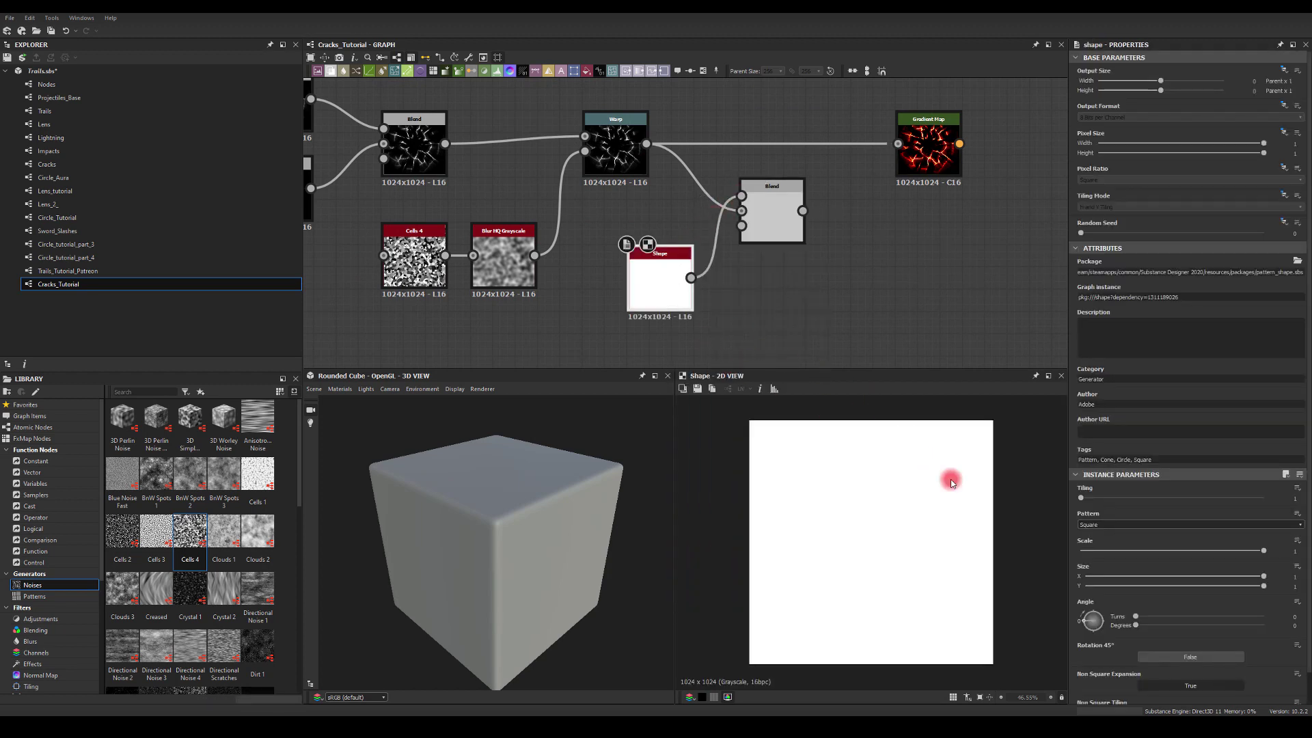
pyautogui.click(1099, 525)
pyautogui.click(1092, 544)
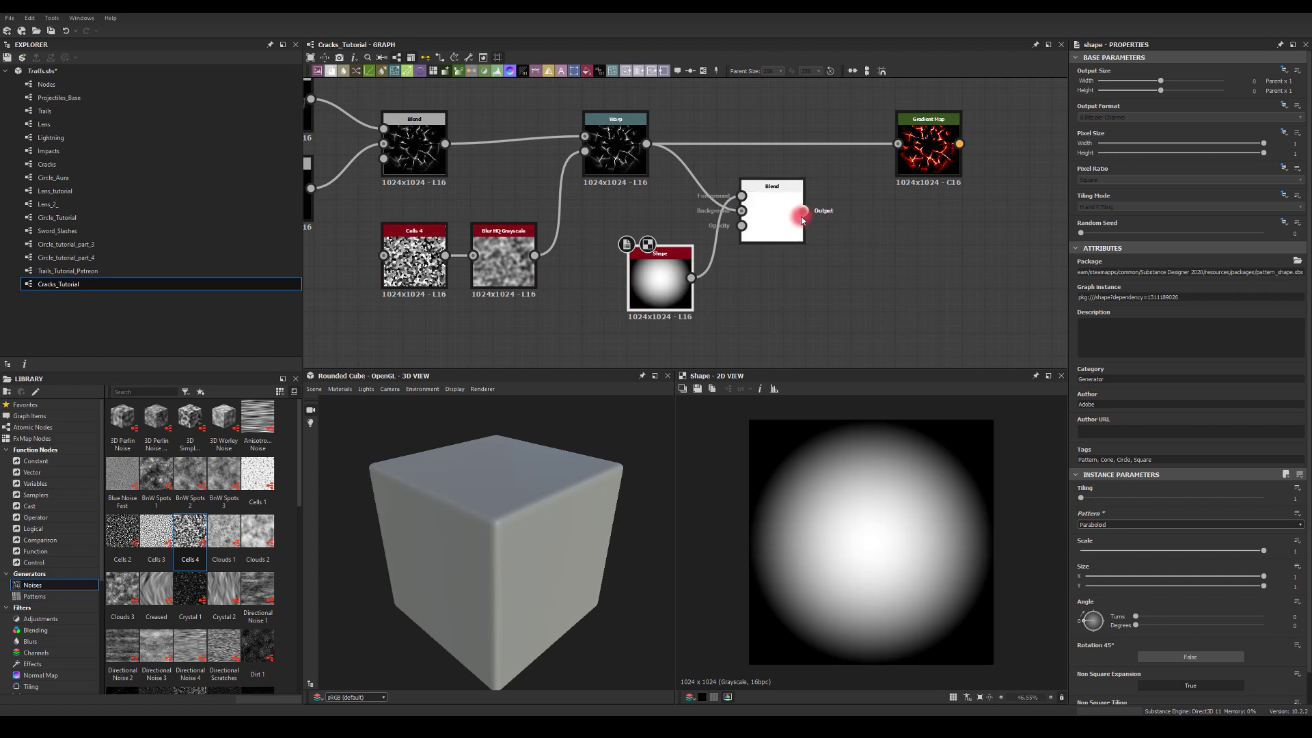
# Feed the Blend into the Gradient Map and set its blending mode to Multiply
pyautogui.moveTo(804, 211); pyautogui.dragTo(898, 144)
pyautogui.doubleClick(927, 137)
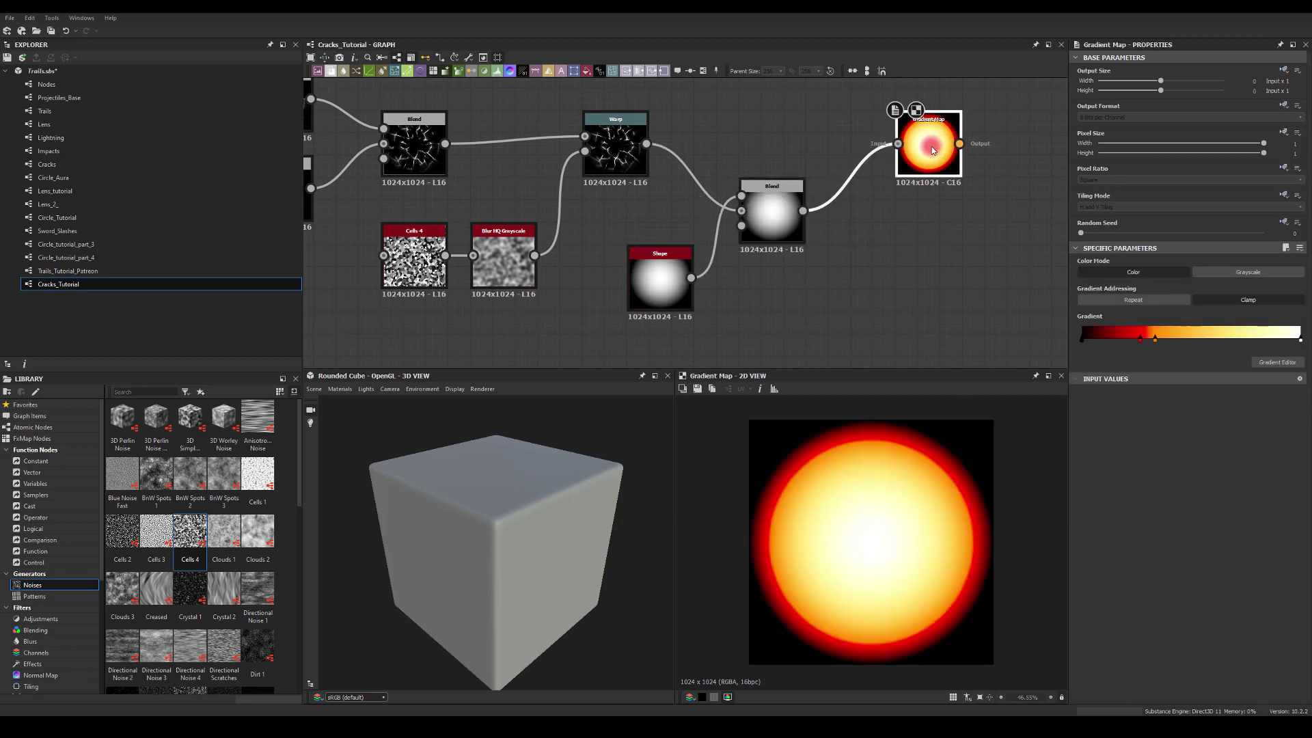
pyautogui.click(771, 212)
pyautogui.click(1099, 301)
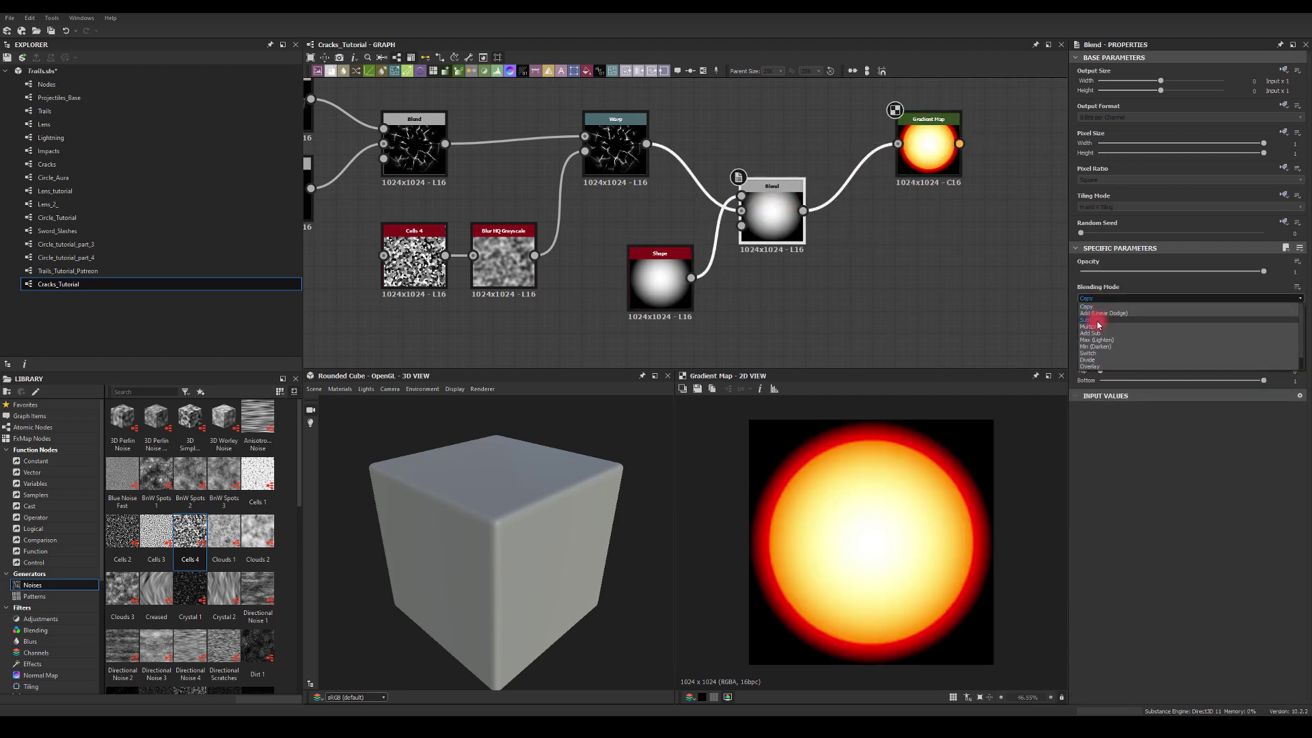
pyautogui.click(1097, 331)
# Add a Levels node after the Paraboloid Shape
pyautogui.moveTo(814, 304); pyautogui.dragTo(893, 269, button='middle')
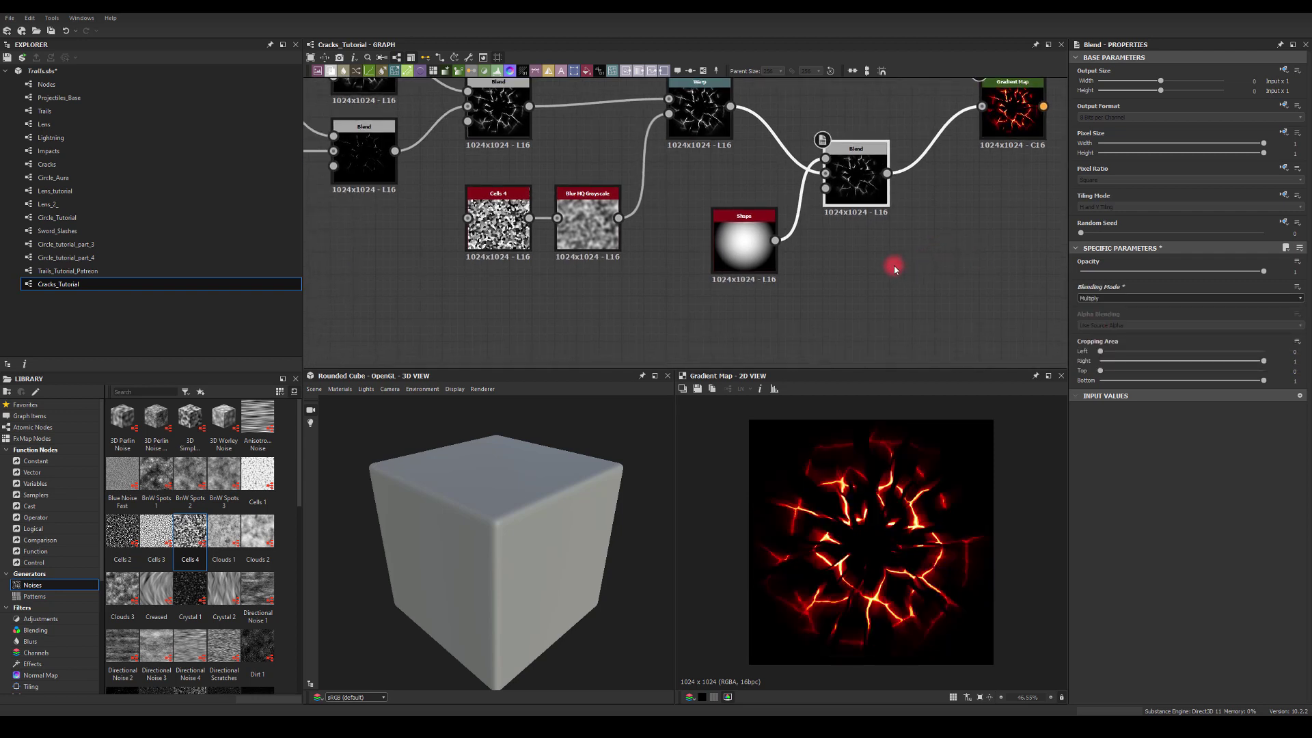
pyautogui.moveTo(711, 265); pyautogui.dragTo(624, 311)
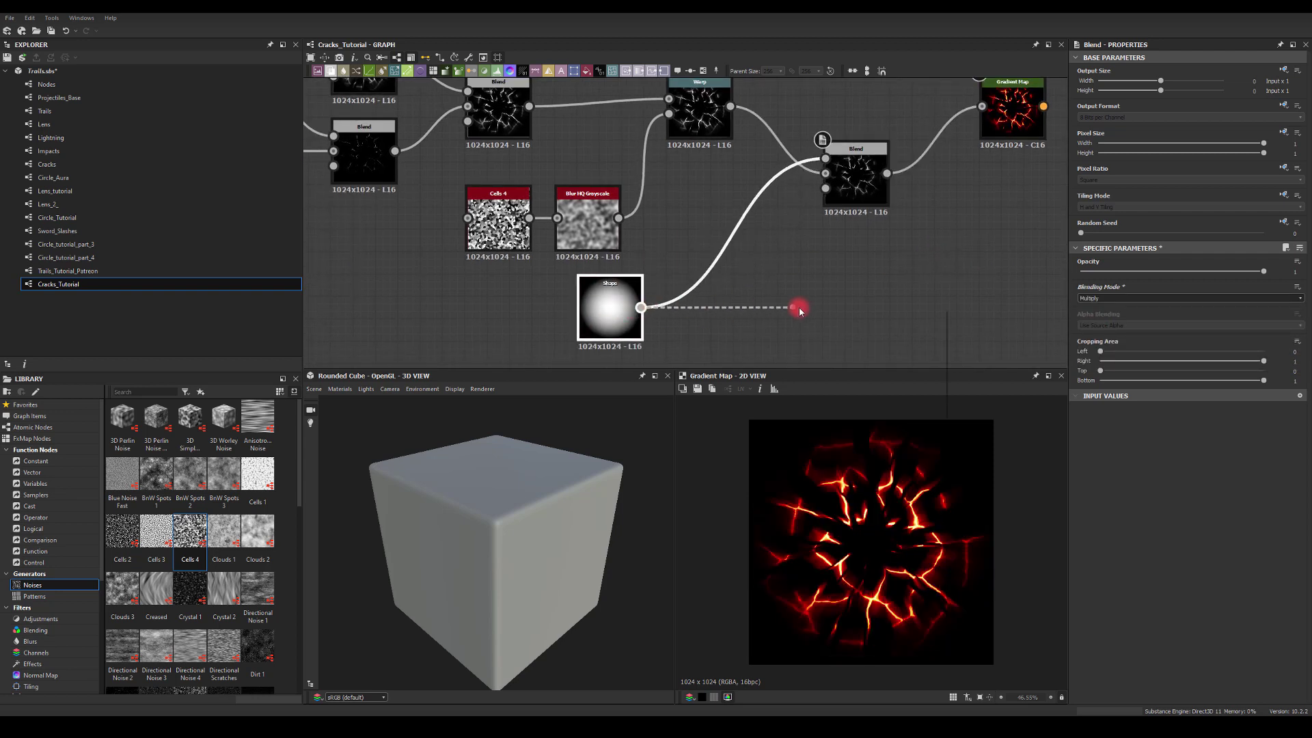
pyautogui.write('le')
pyautogui.click(812, 329)
pyautogui.moveTo(837, 307); pyautogui.dragTo(771, 306)
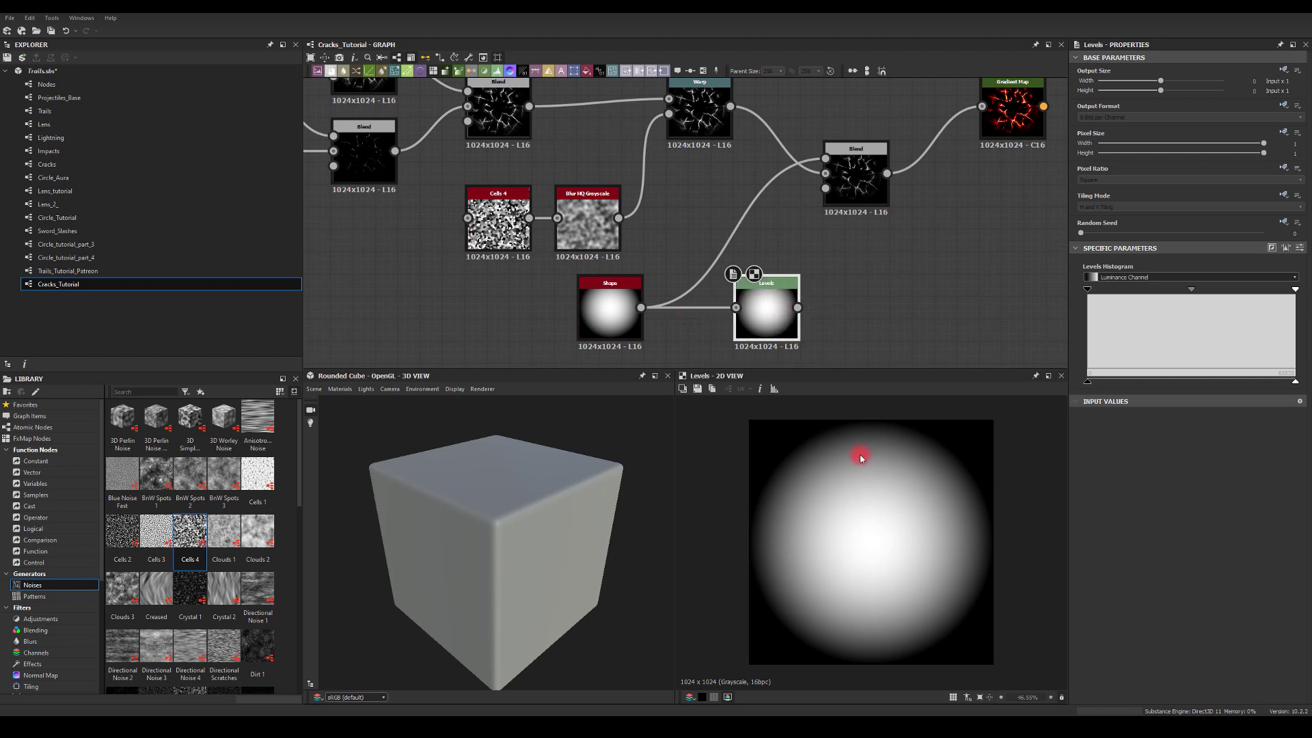
# Route Levels into the Blend's Foreground, brightening midtones and raising the black point
pyautogui.moveTo(797, 307); pyautogui.dragTo(825, 159)
pyautogui.doubleClick(1012, 117)
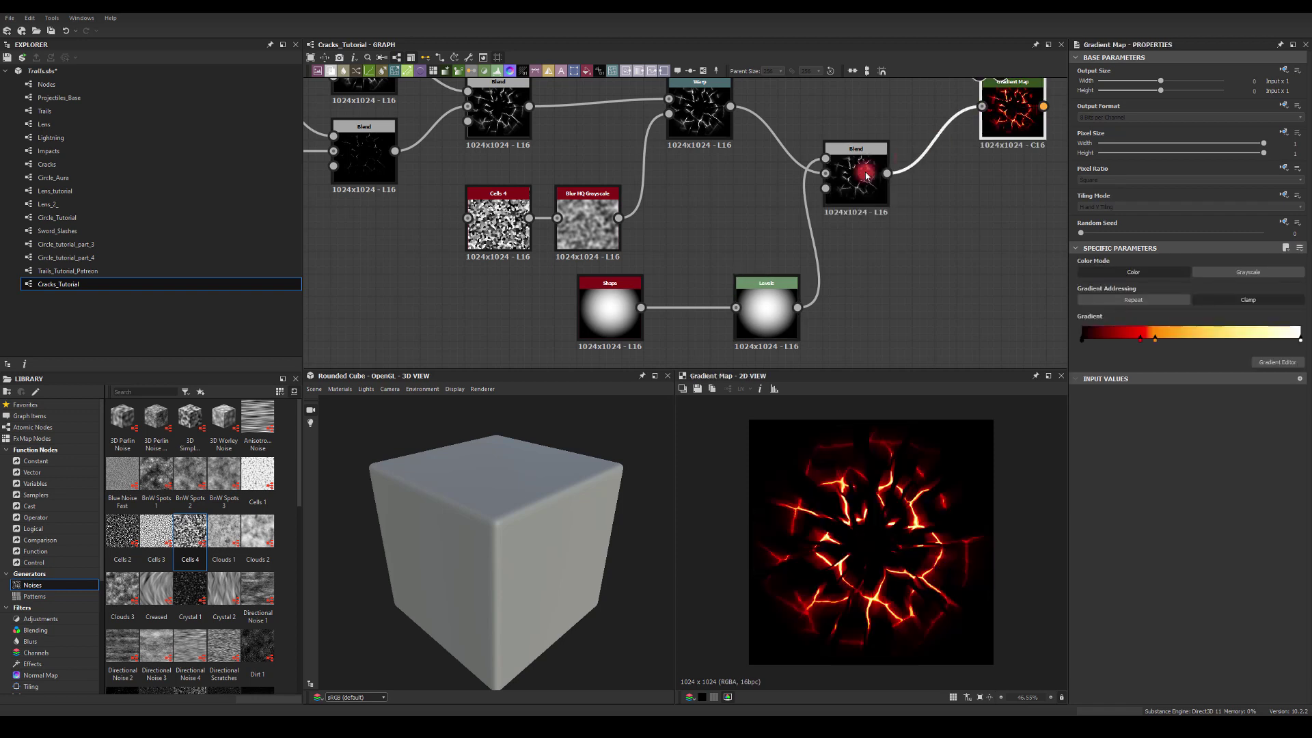
pyautogui.click(867, 174)
pyautogui.click(753, 292)
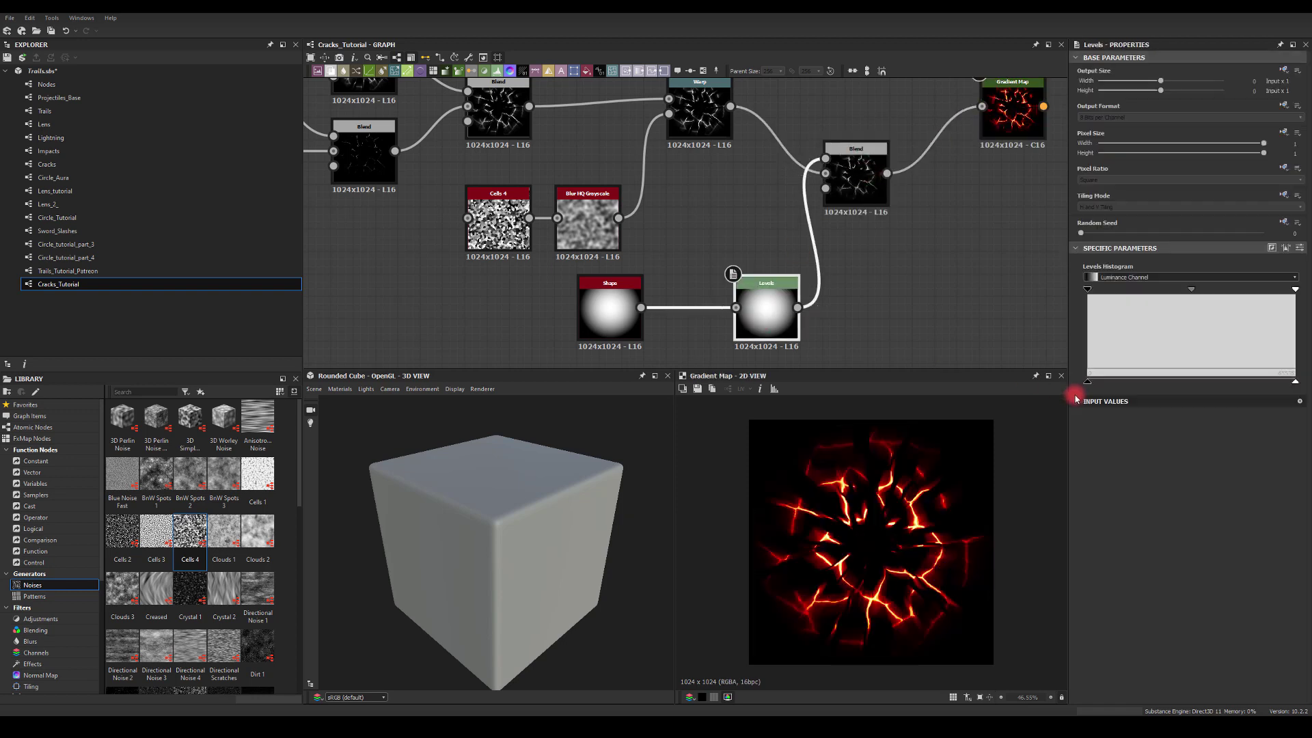
pyautogui.moveTo(1196, 295); pyautogui.dragTo(1174, 290)
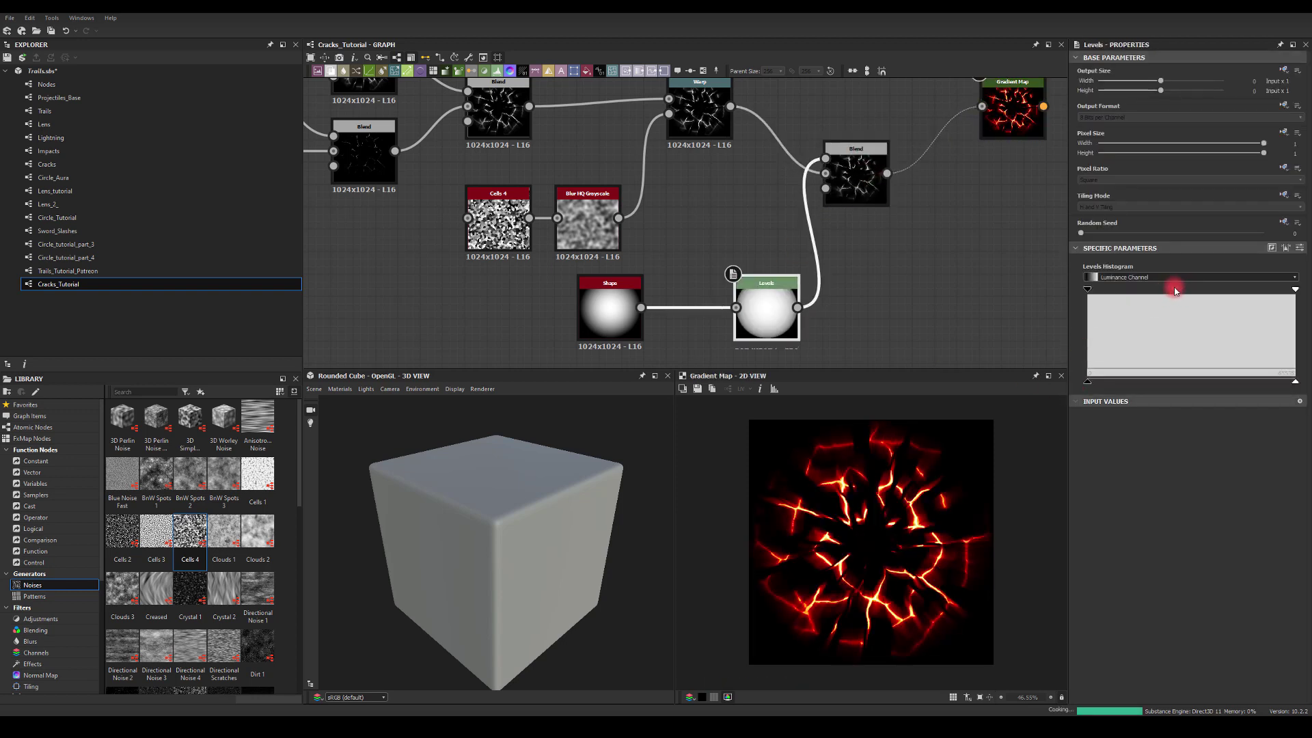
pyautogui.moveTo(1088, 292); pyautogui.dragTo(1126, 290)
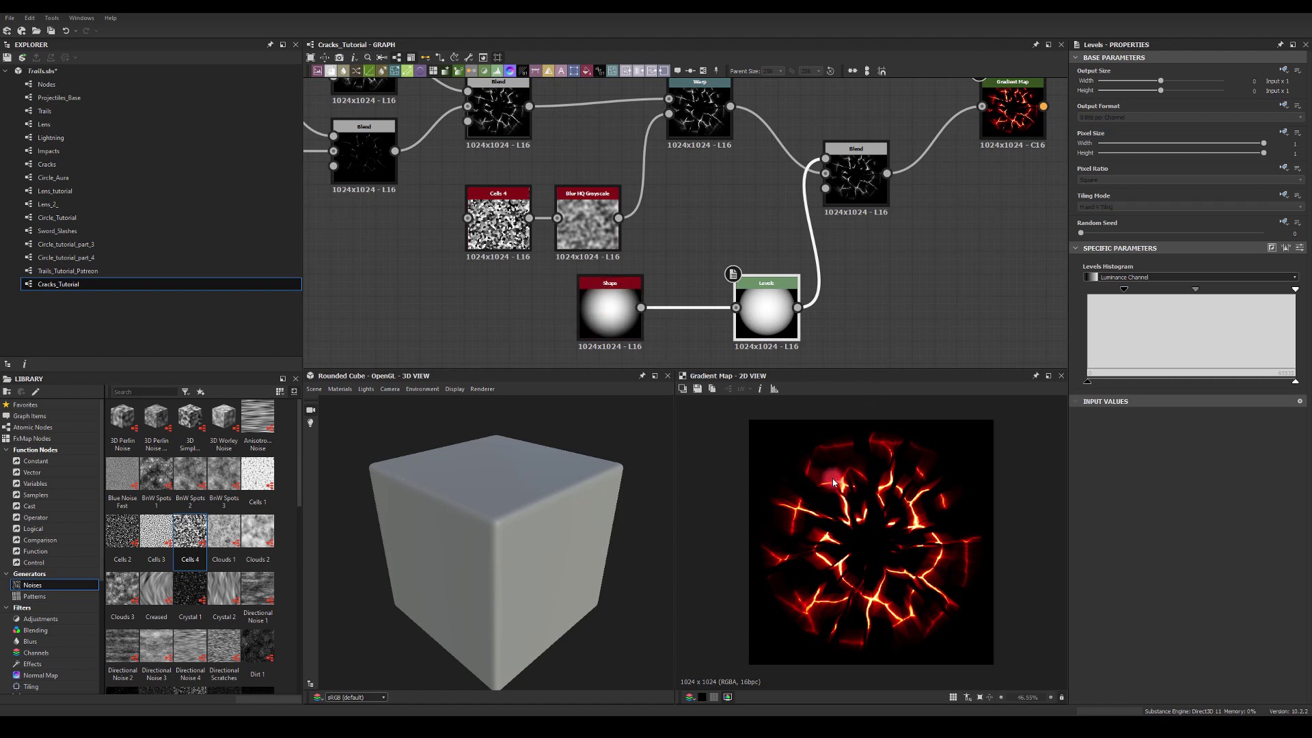
# Test a smaller Shape scale, restore it, and review the earlier nodes
pyautogui.click(602, 305)
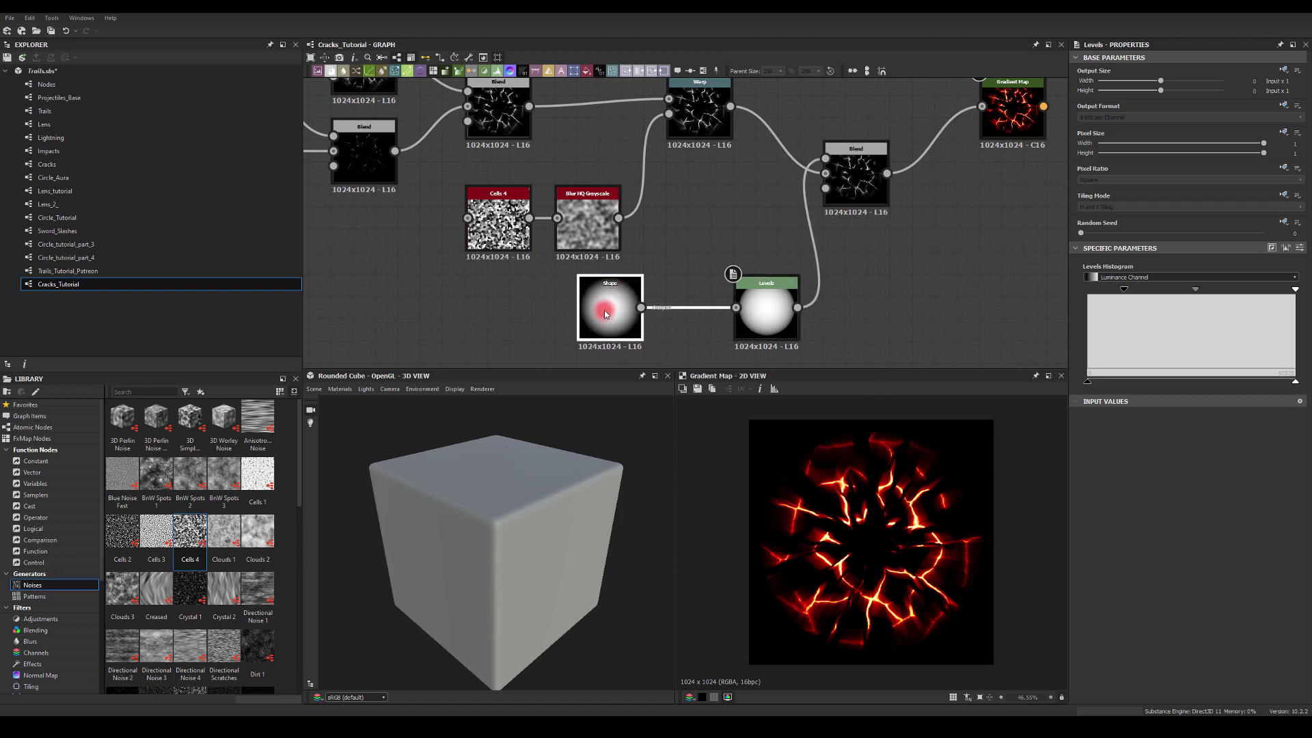
pyautogui.moveTo(1265, 553); pyautogui.dragTo(1301, 562)
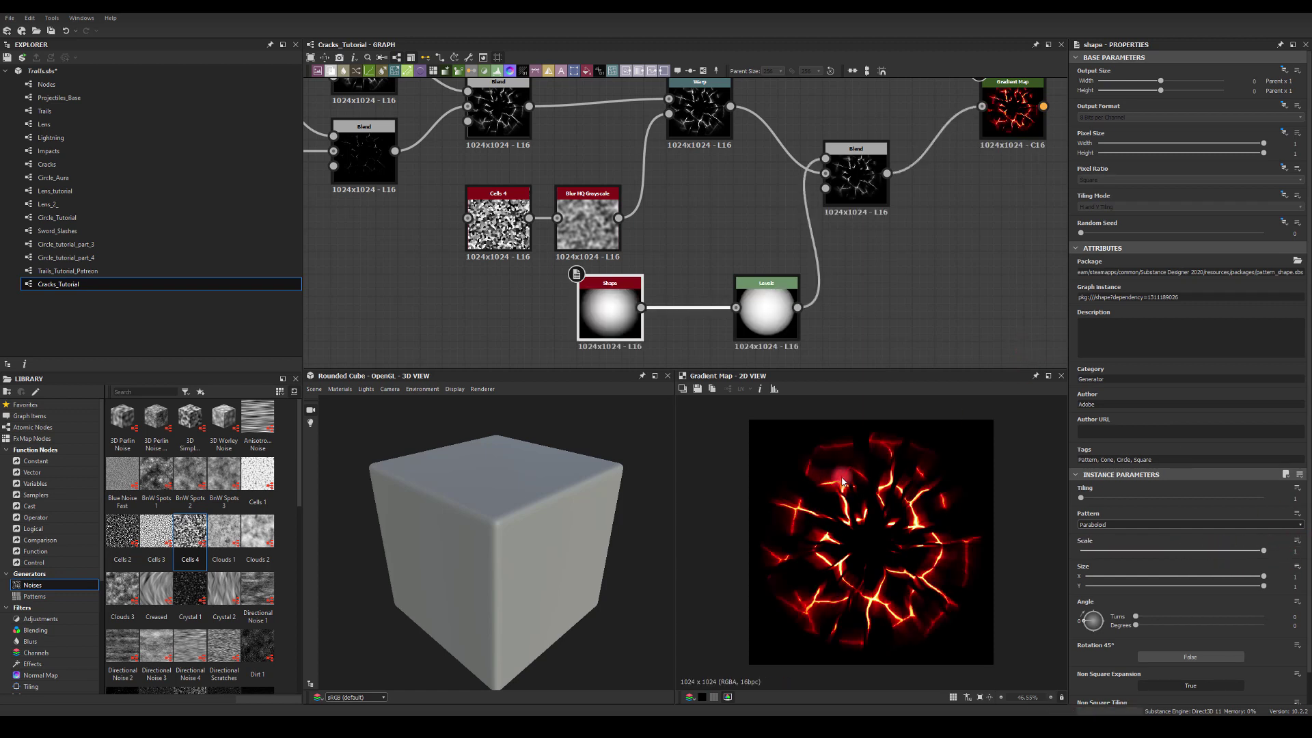
pyautogui.moveTo(981, 234); pyautogui.dragTo(750, 247, button='middle')
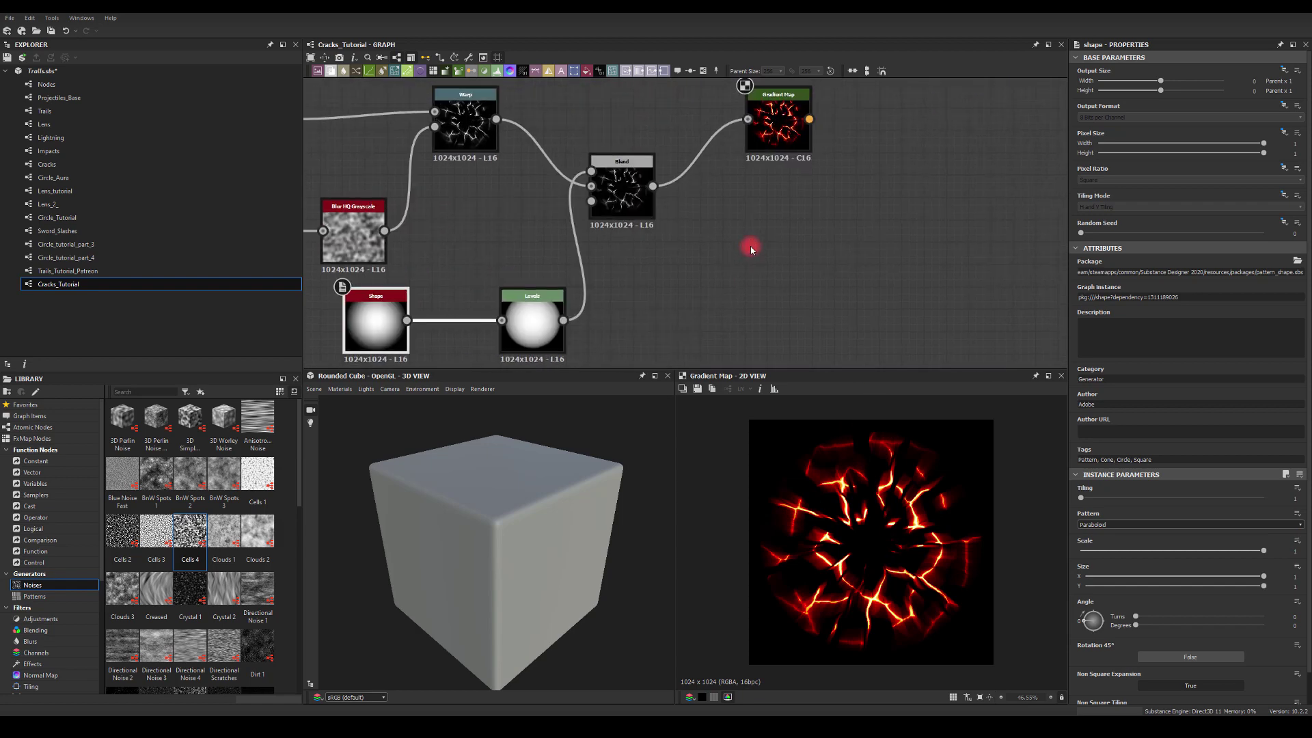
pyautogui.moveTo(786, 193); pyautogui.dragTo(842, 235, button='middle')
pyautogui.scroll(-3, 867, 234)
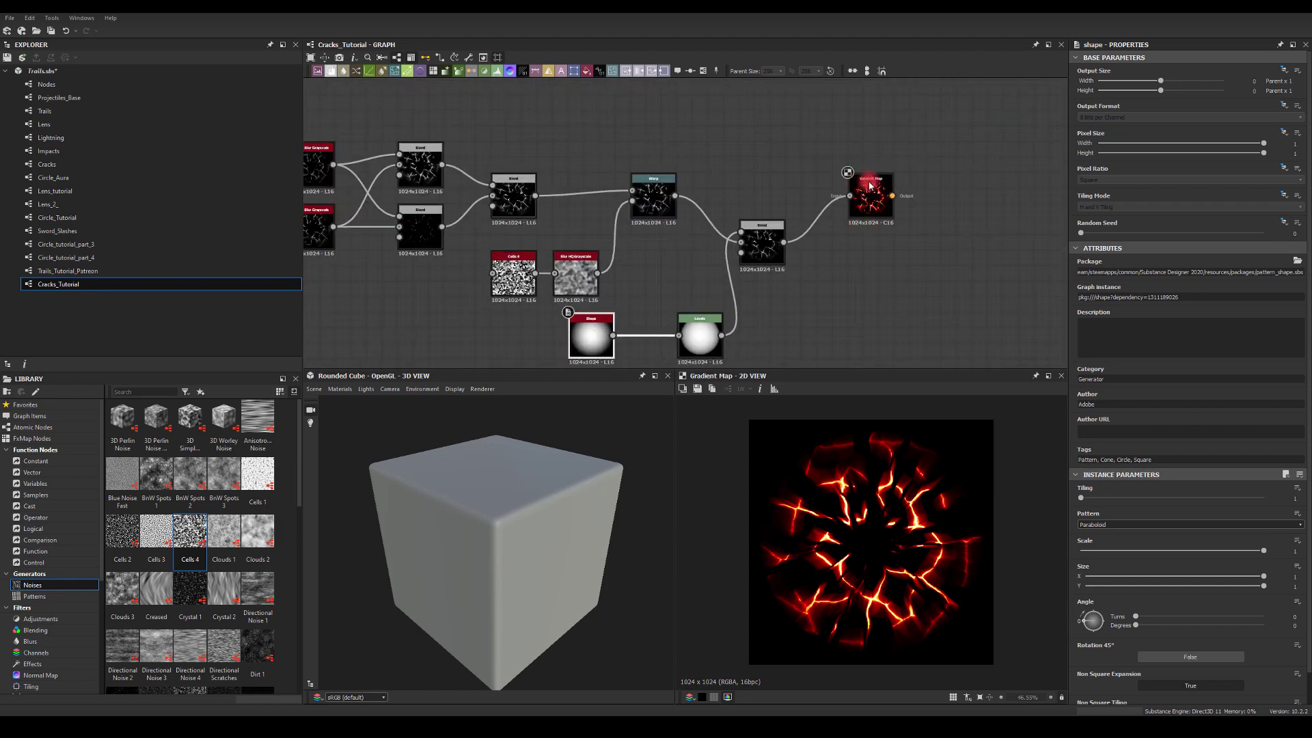
# Add a Glow node after the Gradient Map
pyautogui.click(870, 199)
pyautogui.scroll(2, 850, 195)
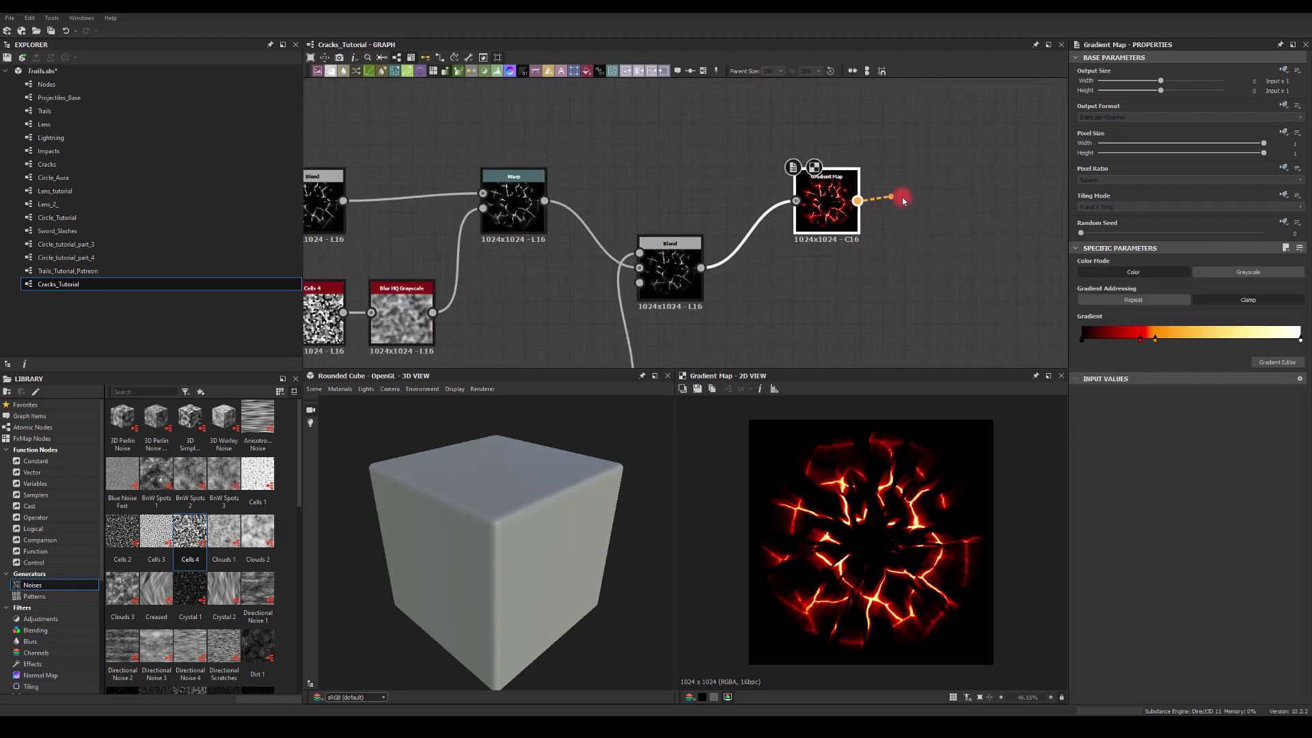
pyautogui.moveTo(903, 201); pyautogui.dragTo(936, 202)
pyautogui.write('glow')
pyautogui.click(954, 223)
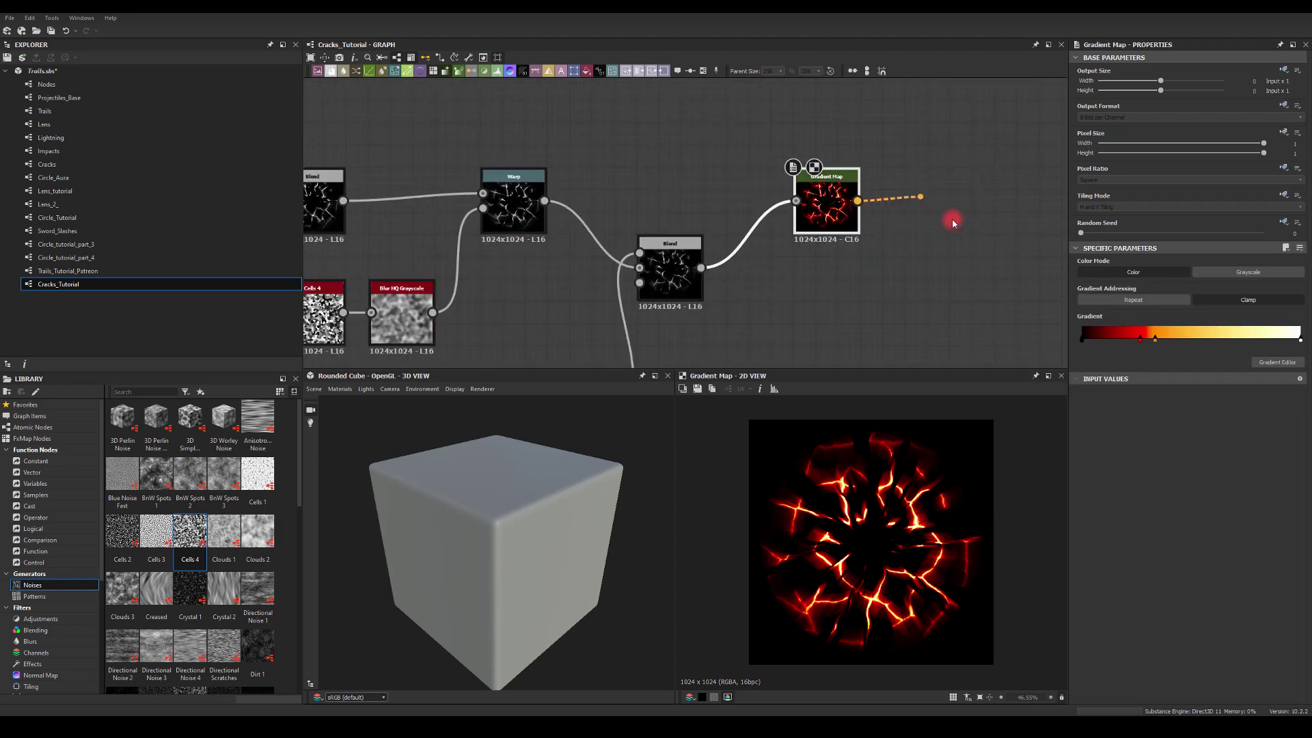
pyautogui.moveTo(907, 124); pyautogui.dragTo(814, 114, button='middle')
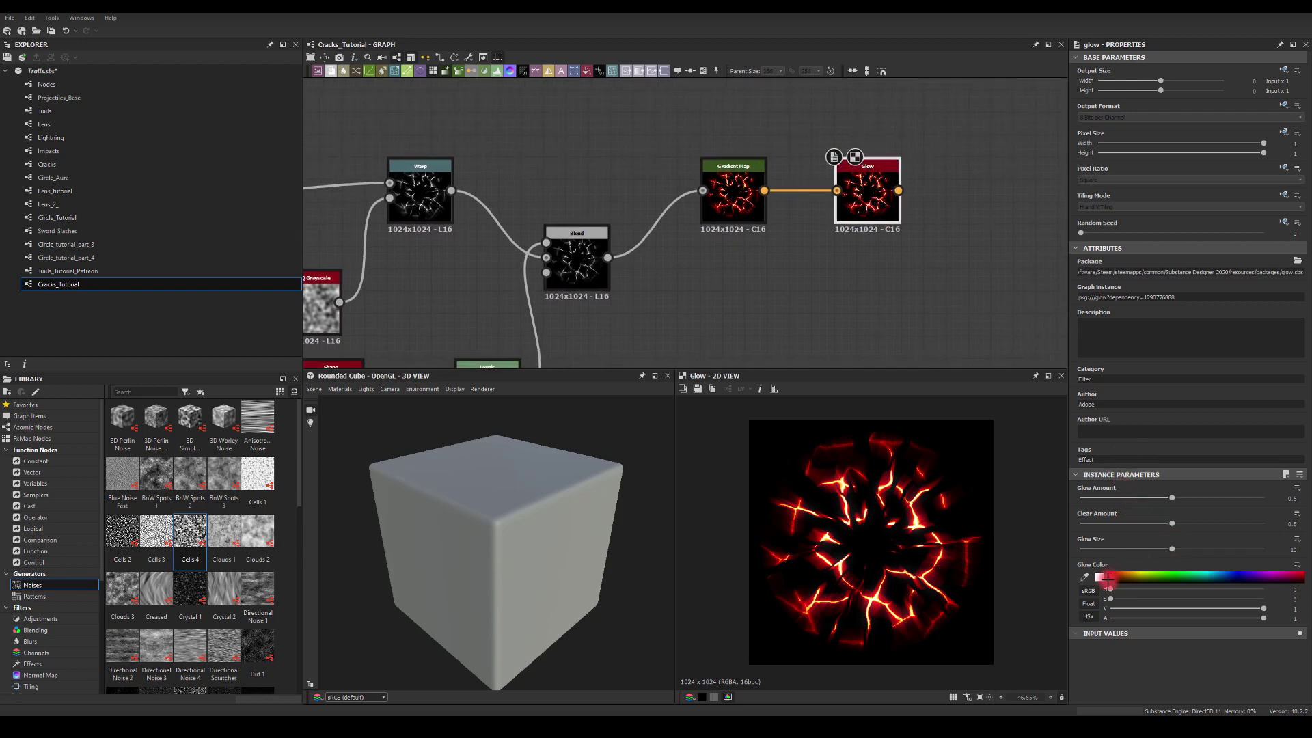
# Set the glow colour to yellow #ffdc00 and raise the glow size to about 19
pyautogui.click(1102, 580)
pyautogui.moveTo(562, 353); pyautogui.dragTo(564, 350)
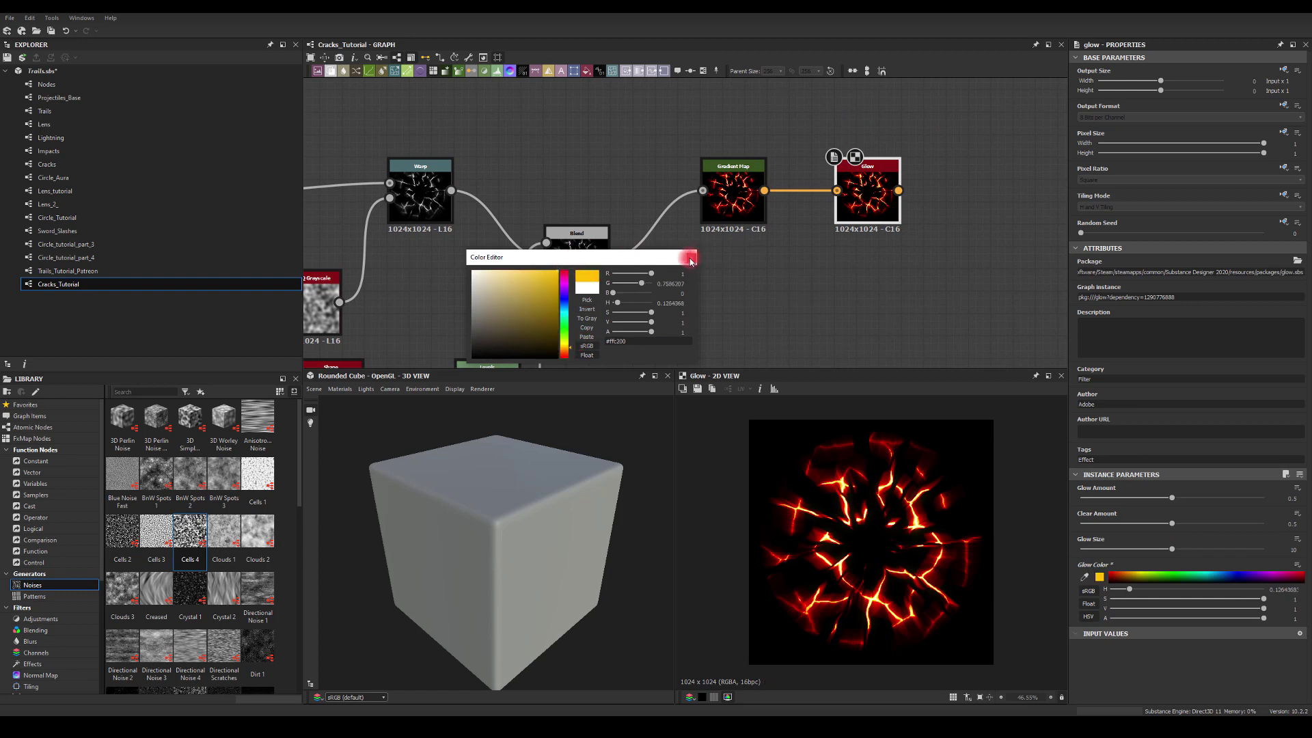
pyautogui.click(690, 258)
pyautogui.moveTo(1172, 550); pyautogui.dragTo(1250, 550)
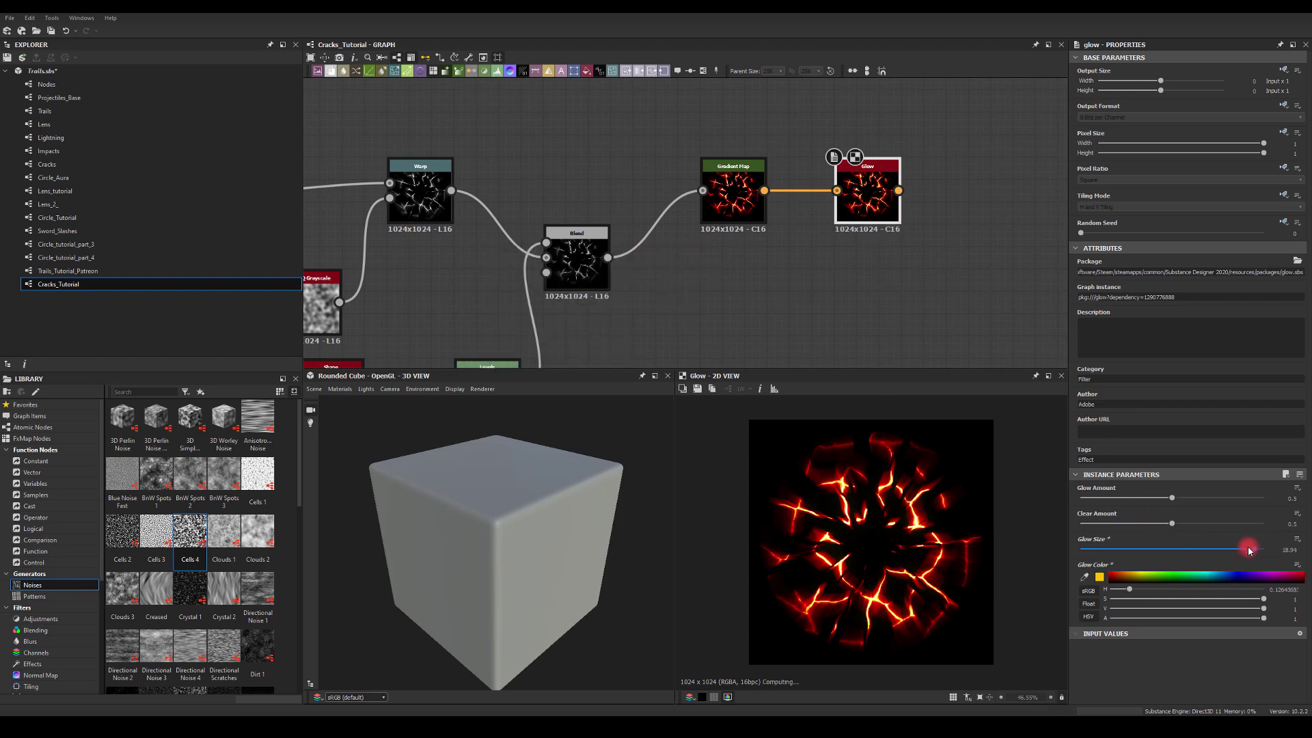
pyautogui.moveTo(1108, 548)
pyautogui.mouseDown()
pyautogui.moveTo(1200, 552)
pyautogui.moveTo(1046, 522)
pyautogui.moveTo(1118, 528)
pyautogui.mouseUp()
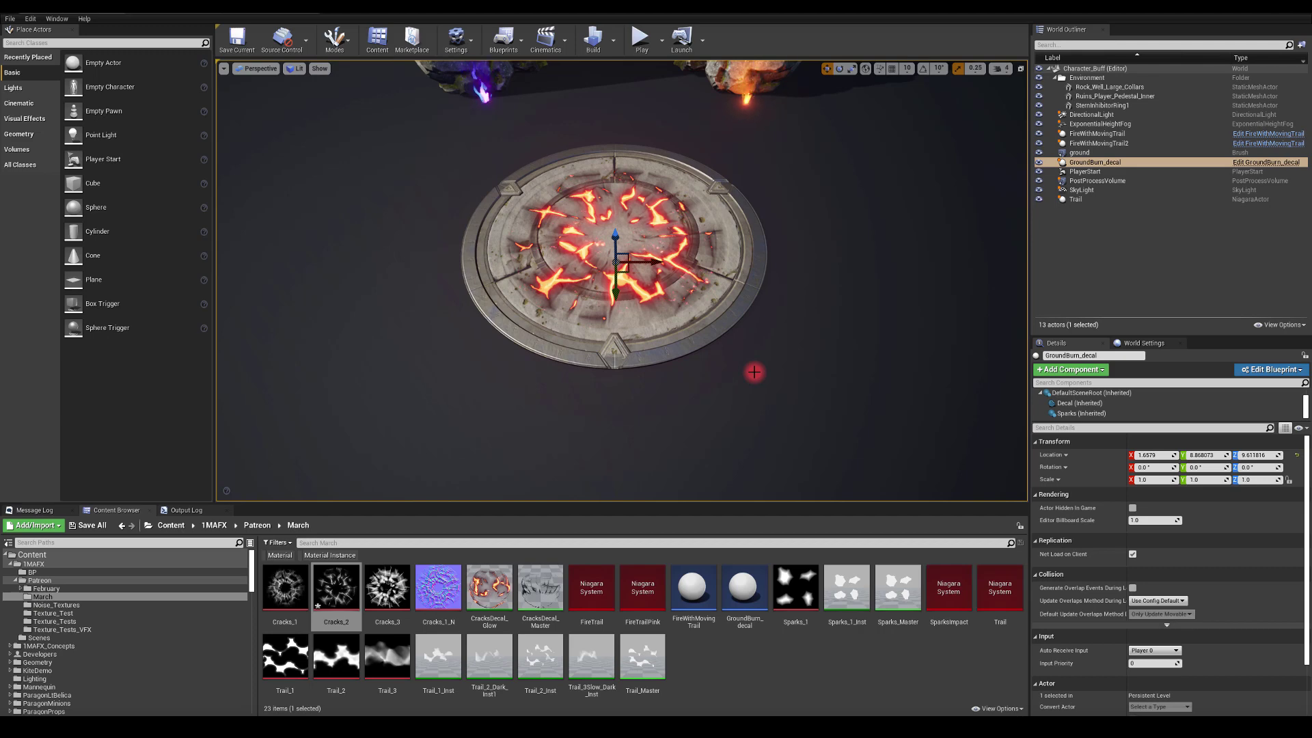
pyautogui.click(640, 37)
pyautogui.press('s')
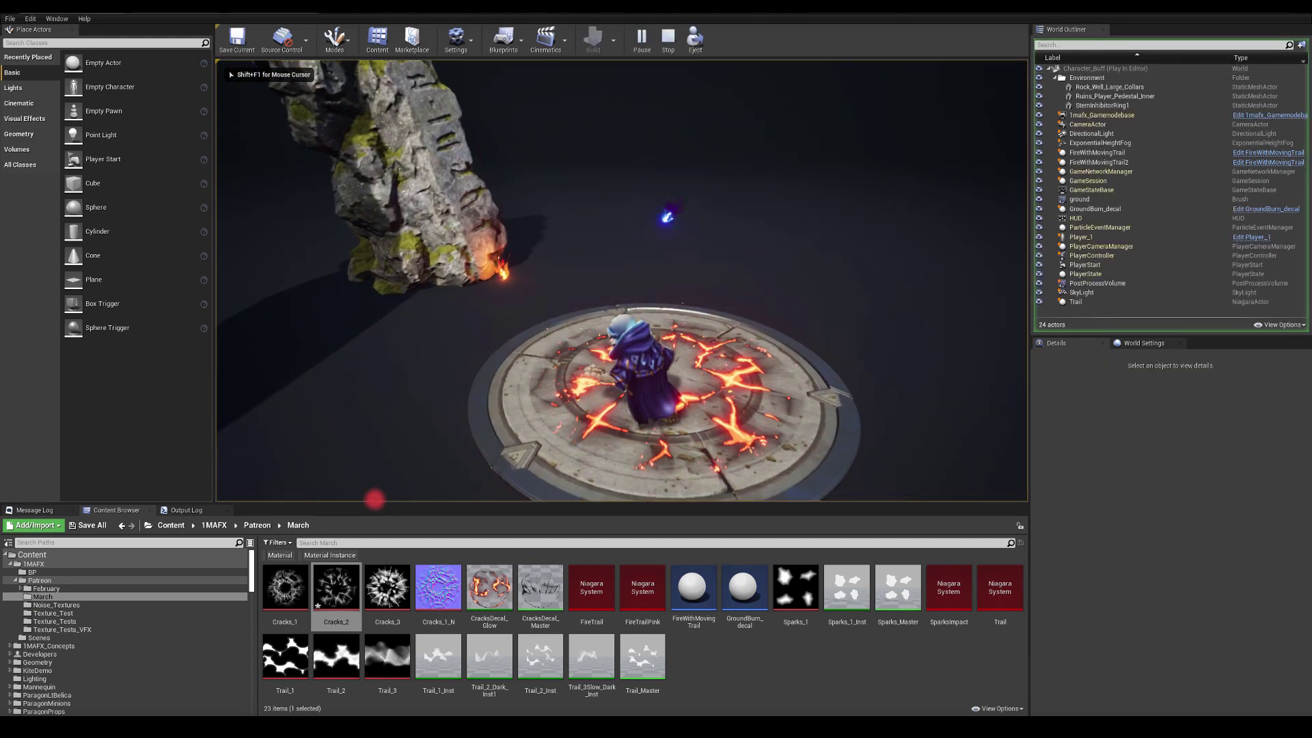
pyautogui.press('d')
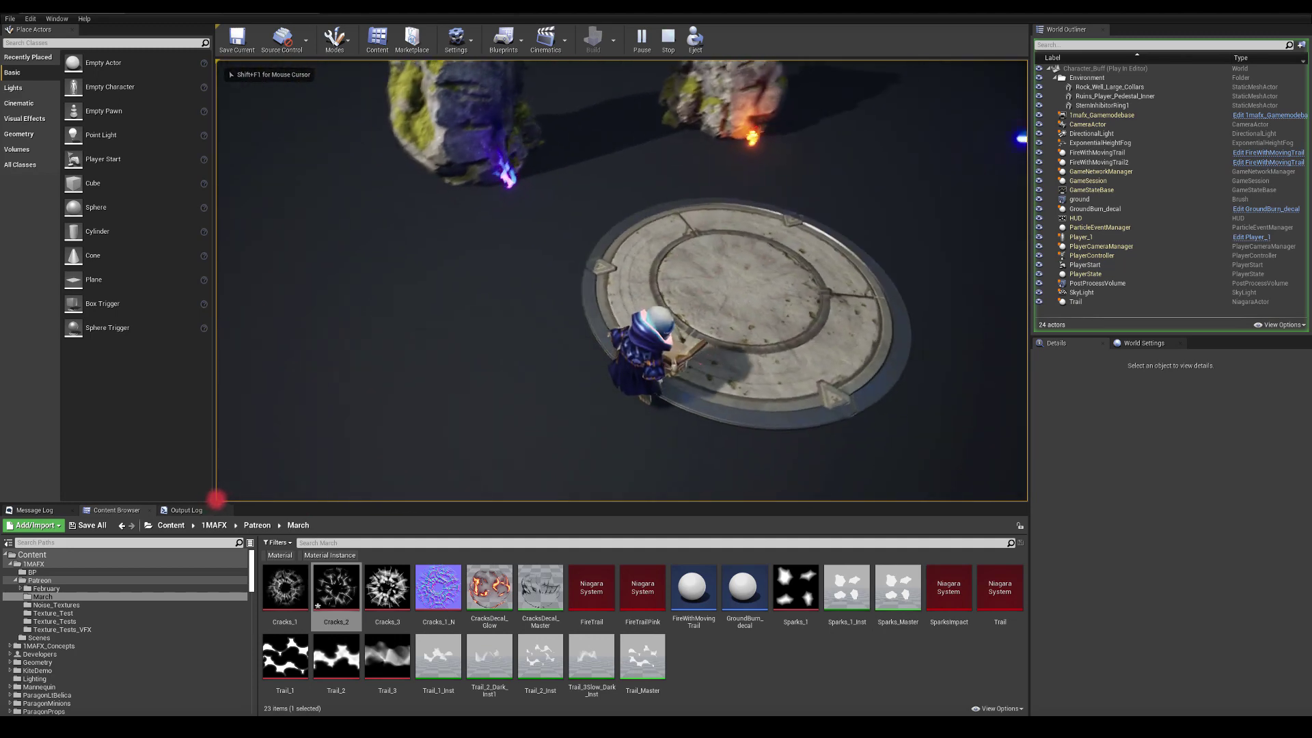
pyautogui.moveTo(216, 501)
pyautogui.mouseDown()
pyautogui.moveTo(542, 448)
pyautogui.moveTo(568, 413)
pyautogui.moveTo(257, 492)
pyautogui.moveTo(216, 479)
pyautogui.moveTo(216, 432)
pyautogui.moveTo(252, 437)
pyautogui.moveTo(213, 161)
pyautogui.moveTo(335, 137)
pyautogui.moveTo(413, 60)
pyautogui.moveTo(811, 316)
pyautogui.moveTo(912, 294)
pyautogui.moveTo(1015, 312)
pyautogui.mouseUp()
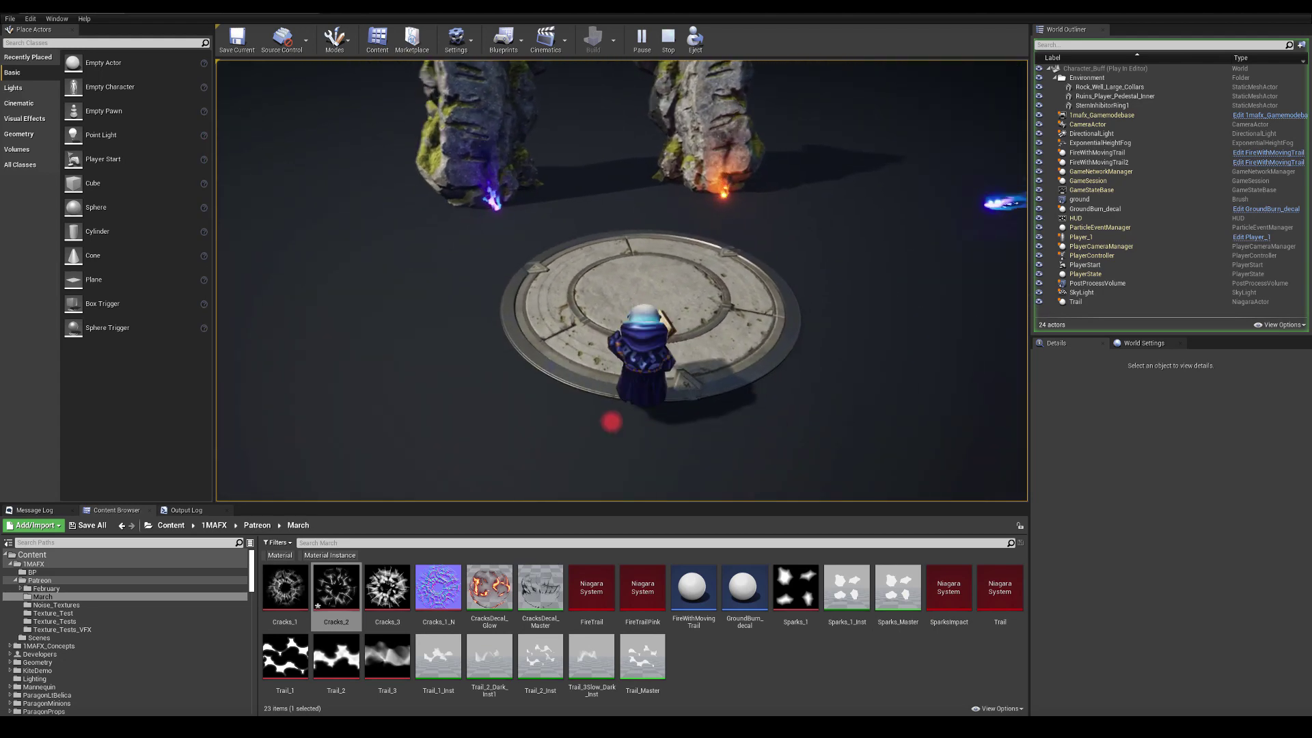
pyautogui.press('Escape')
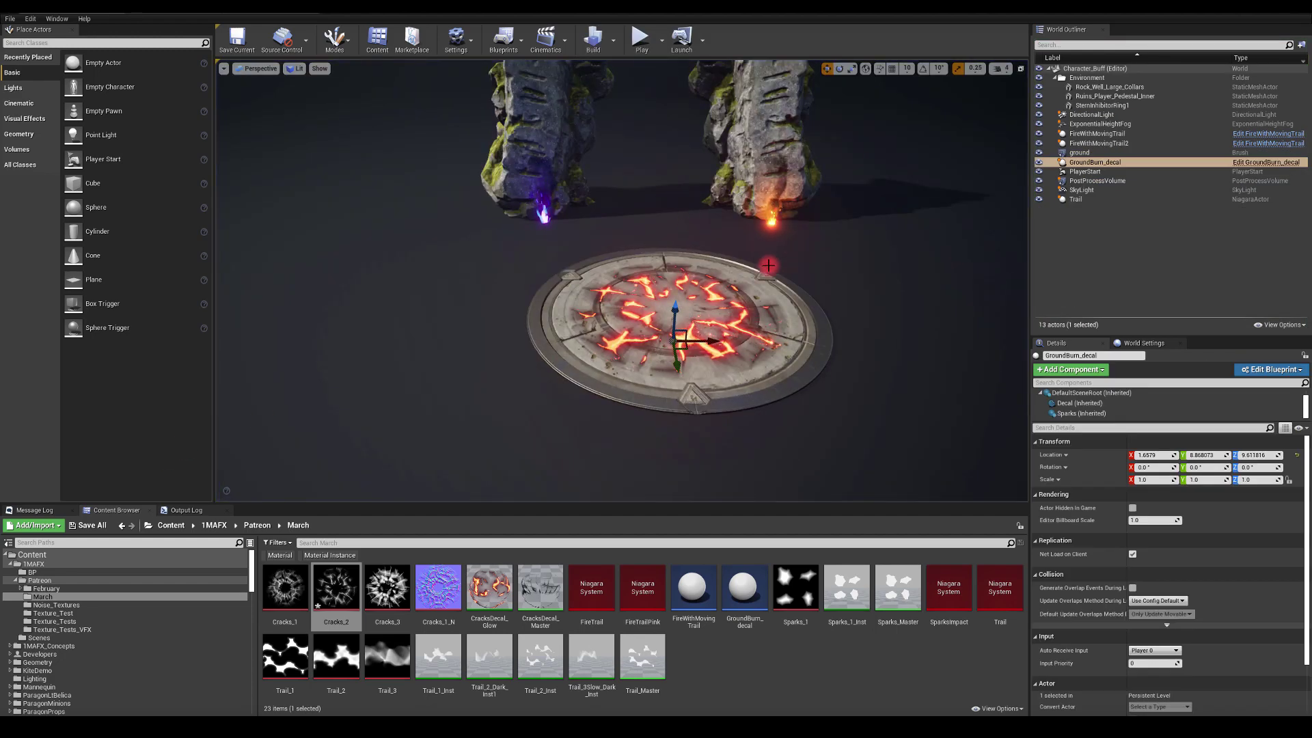